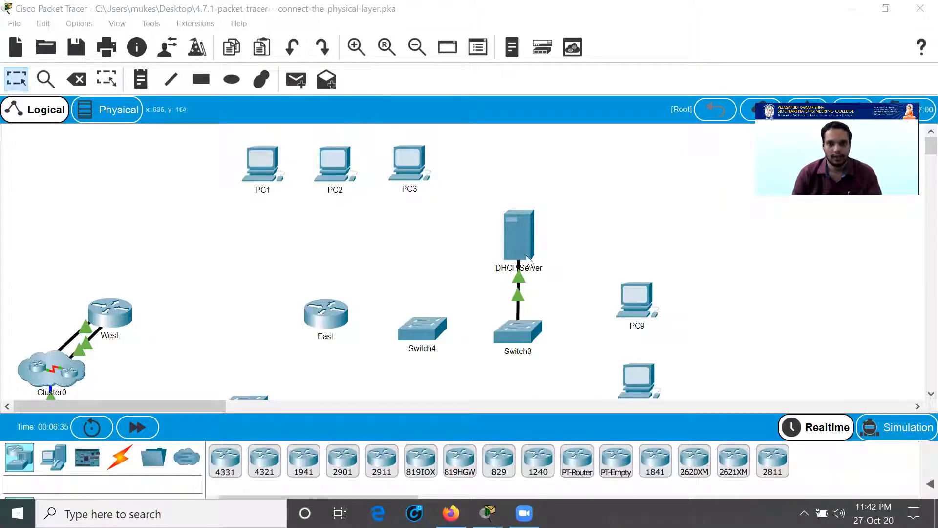
Look over the devices in the logical topology, from the routers, switches and PCs down to the access point, tablet and laptop
{"action": "scroll", "coordinate": [523, 268], "scroll_direction": "down", "scroll_amount": 1}
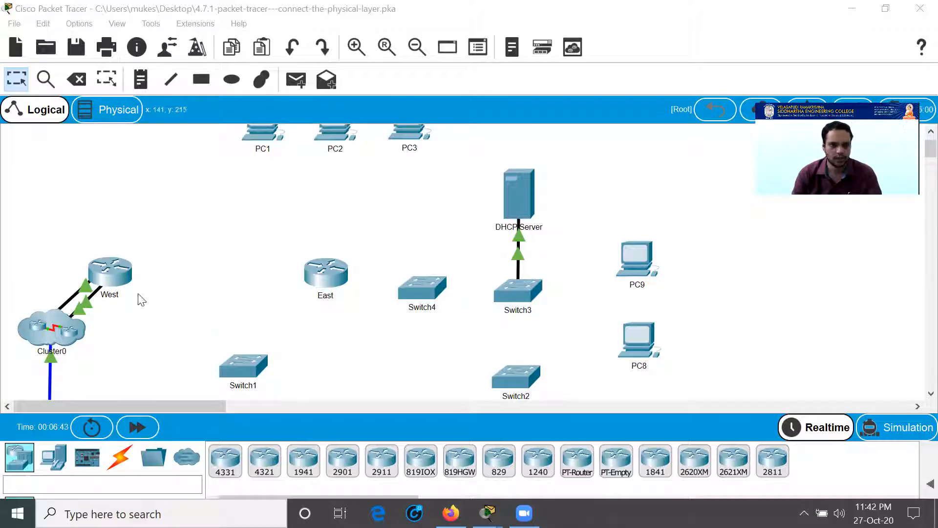
{"action": "scroll", "coordinate": [138, 298], "scroll_direction": "down", "scroll_amount": 1}
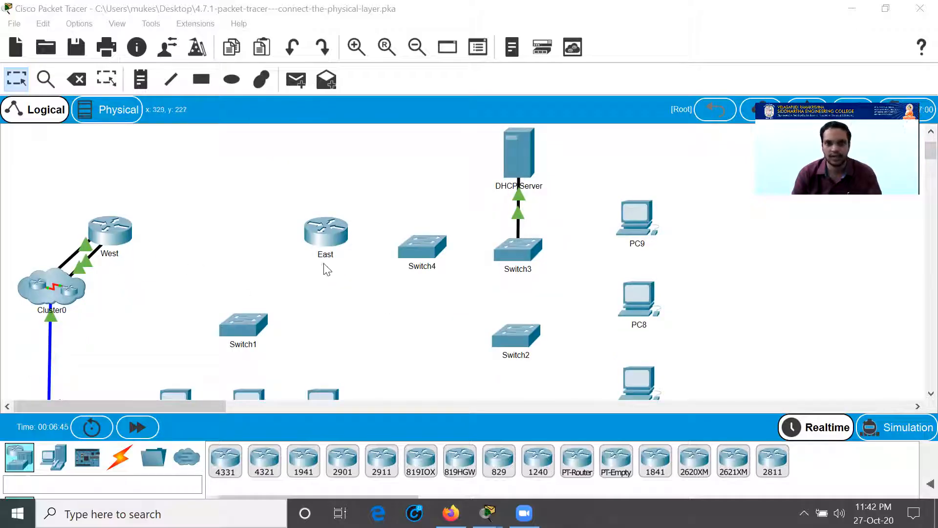
{"action": "scroll", "coordinate": [625, 266], "scroll_direction": "down", "scroll_amount": 1}
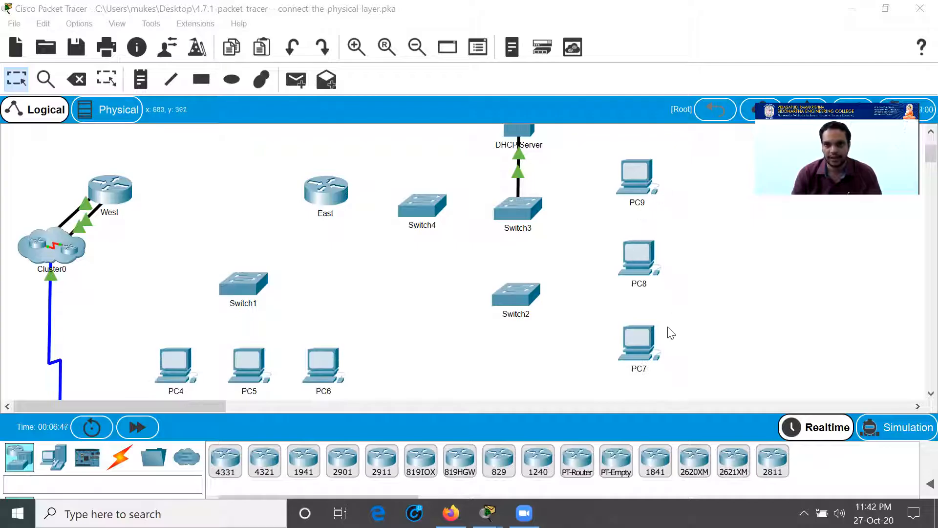
{"action": "scroll", "coordinate": [562, 350], "scroll_direction": "up", "scroll_amount": 3}
{"action": "scroll", "coordinate": [450, 204], "scroll_direction": "down", "scroll_amount": 3}
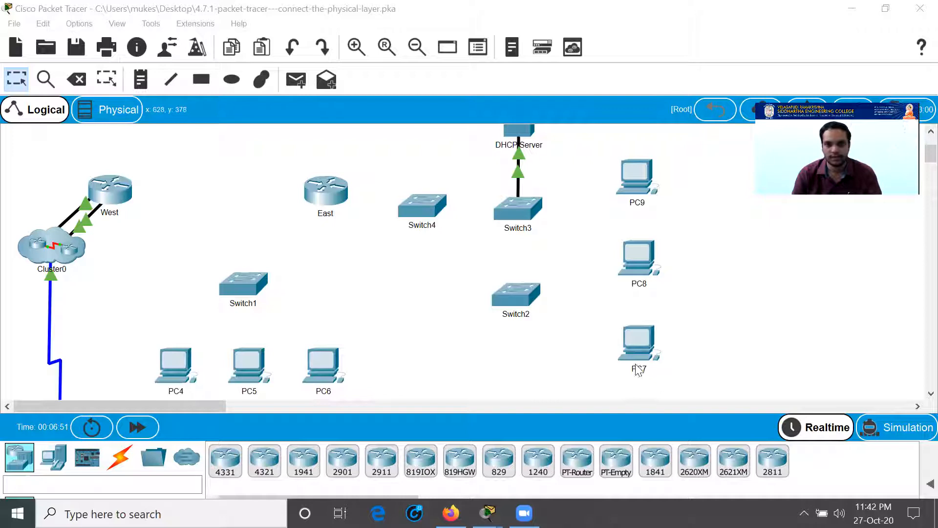
{"action": "scroll", "coordinate": [618, 231], "scroll_direction": "down", "scroll_amount": 4}
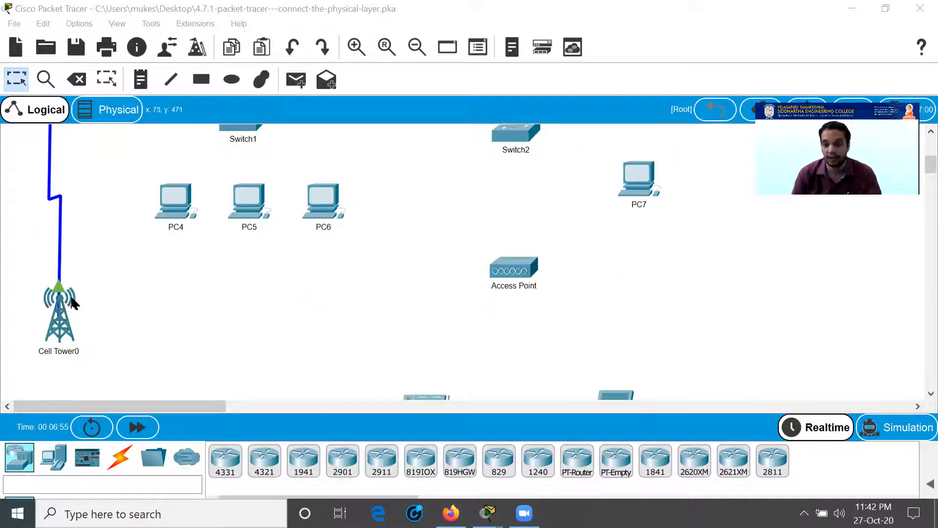
{"action": "scroll", "coordinate": [328, 296], "scroll_direction": "down", "scroll_amount": 2}
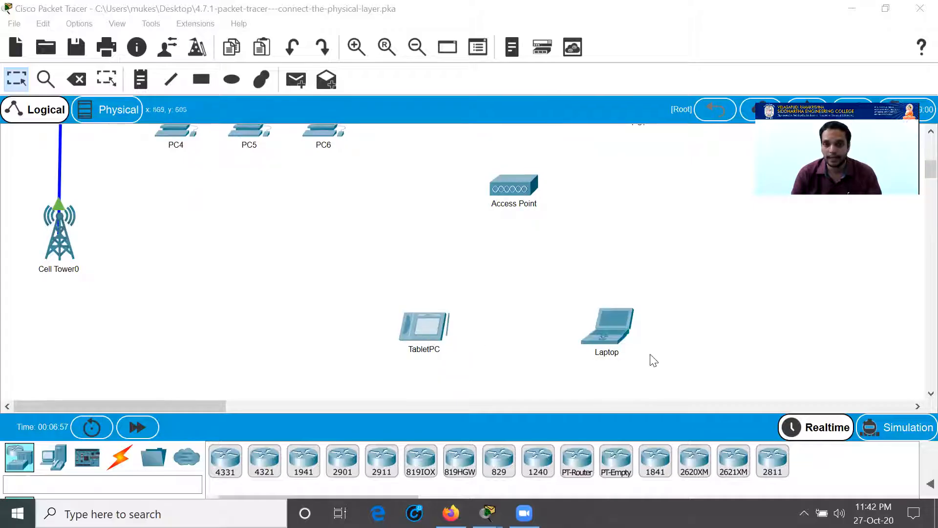
{"action": "scroll", "coordinate": [576, 329], "scroll_direction": "up", "scroll_amount": 1}
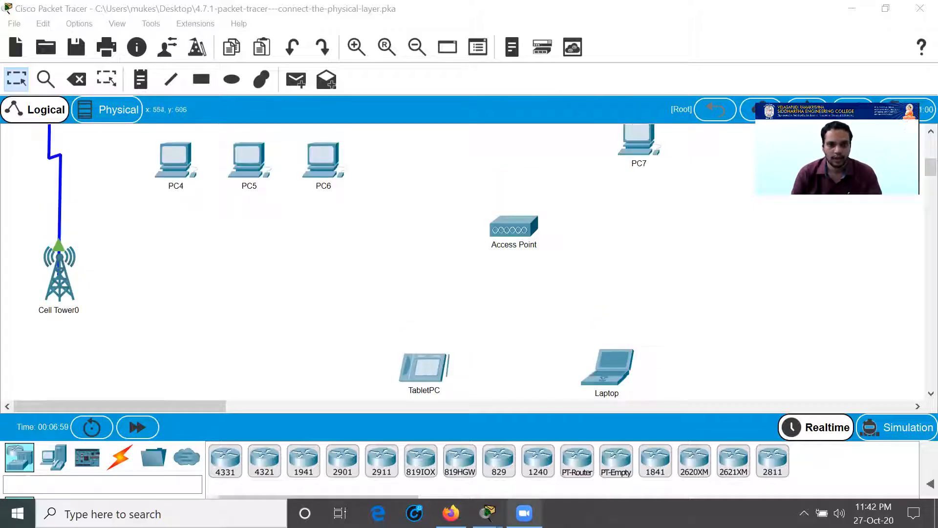
Bring up the activity instructions and read from the objectives and background to Part 1, Step 1
{"action": "left_click", "coordinate": [416, 445]}
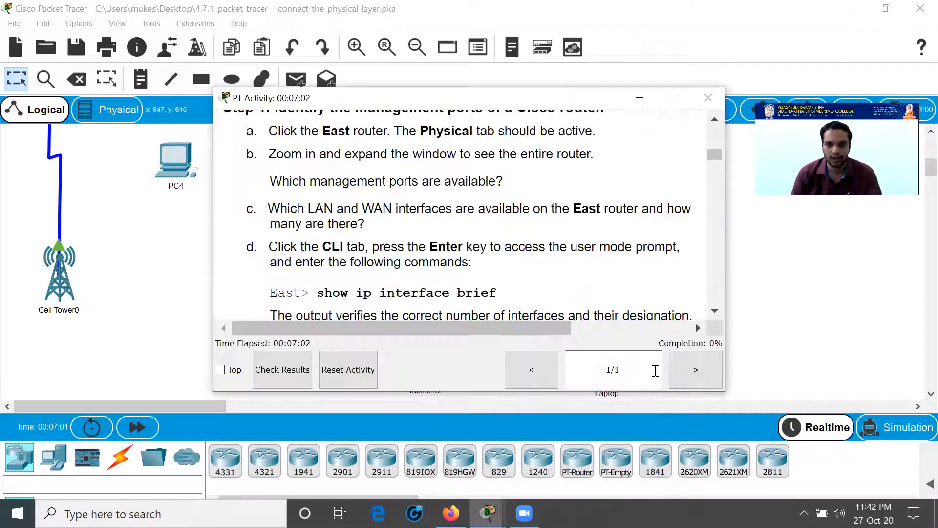
{"action": "scroll", "coordinate": [535, 182], "scroll_direction": "up", "scroll_amount": 15}
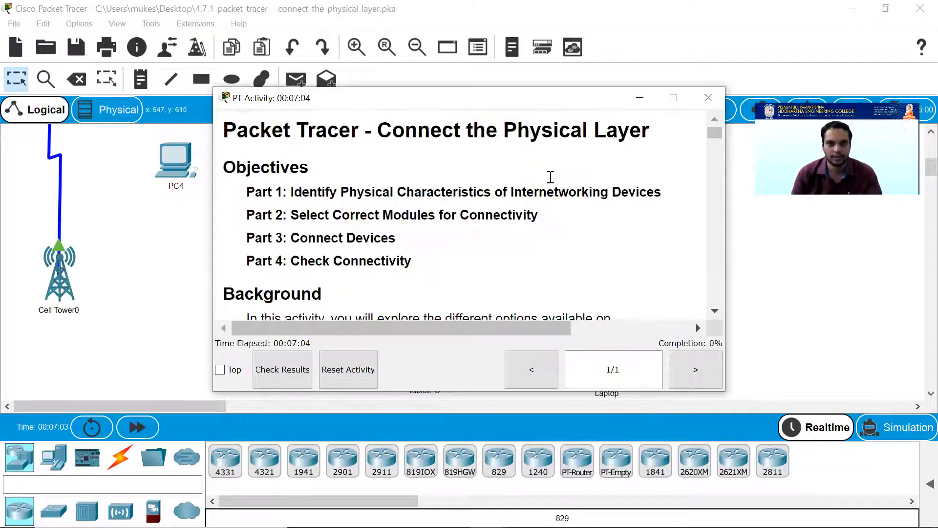
{"action": "left_click", "coordinate": [674, 97]}
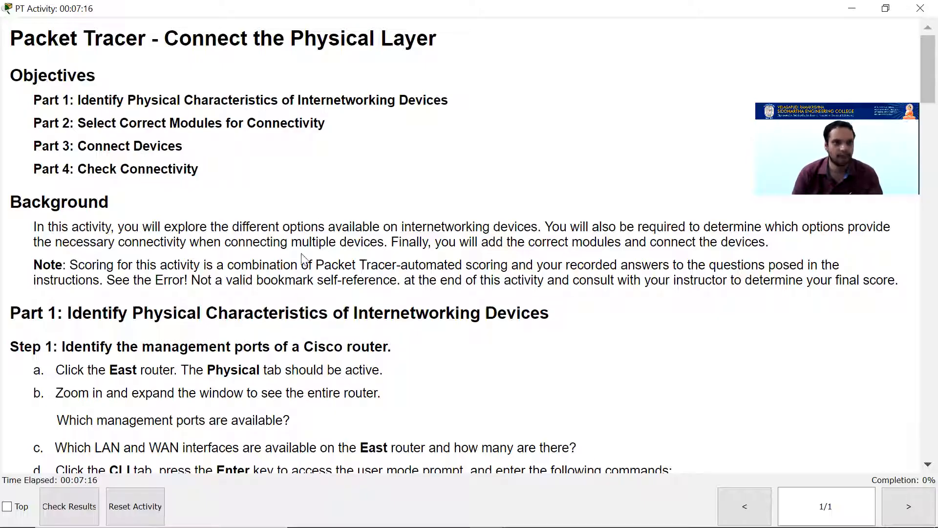
{"action": "left_click", "coordinate": [885, 8]}
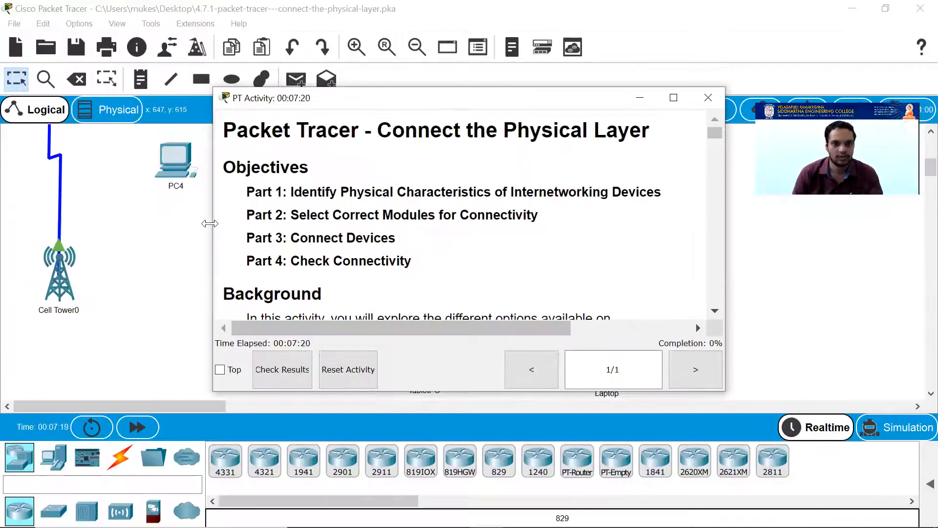
{"action": "left_click_drag", "start_coordinate": [209, 223], "coordinate": [246, 224]}
{"action": "scroll", "coordinate": [438, 211], "scroll_direction": "down", "scroll_amount": 6}
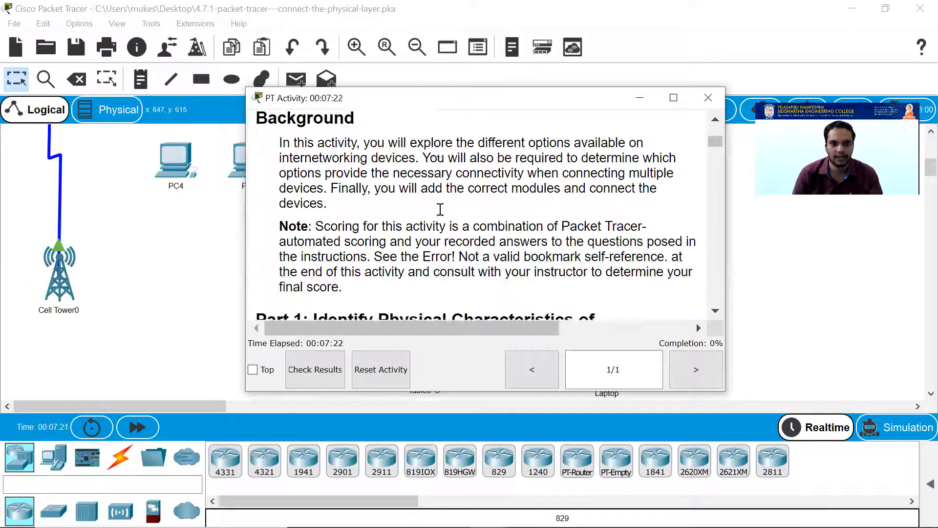
{"action": "scroll", "coordinate": [418, 178], "scroll_direction": "down", "scroll_amount": 3}
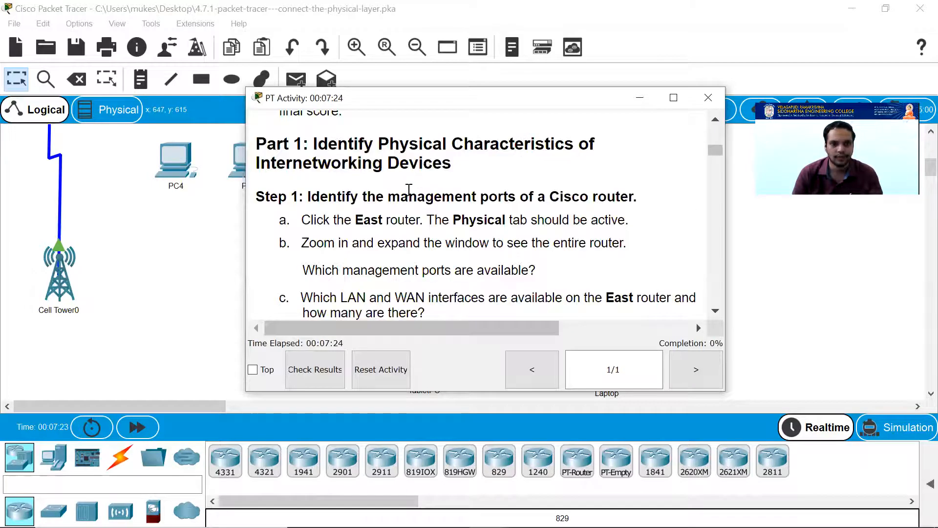
Move the instructions window aside so the topology stays visible, and read the Step 1 tasks
{"action": "left_click_drag", "start_coordinate": [497, 101], "coordinate": [513, 100]}
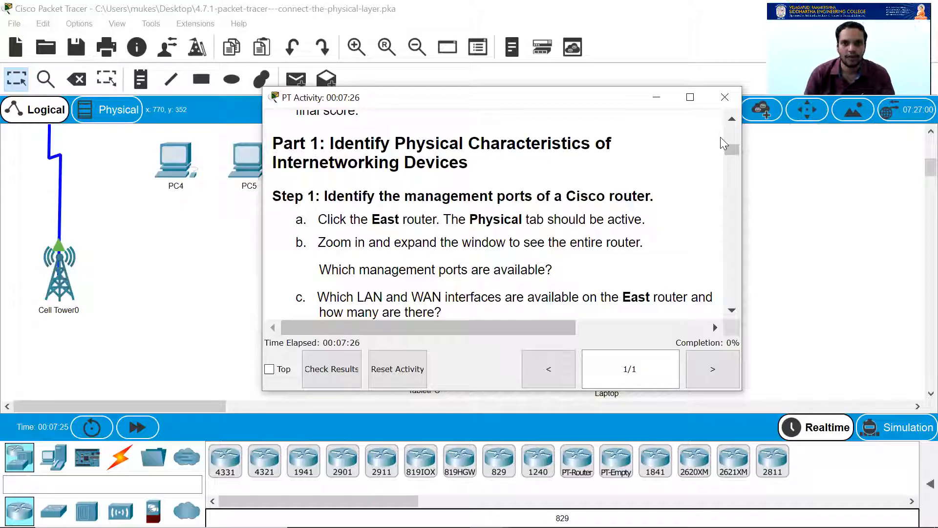
{"action": "left_click_drag", "start_coordinate": [541, 104], "coordinate": [776, 144]}
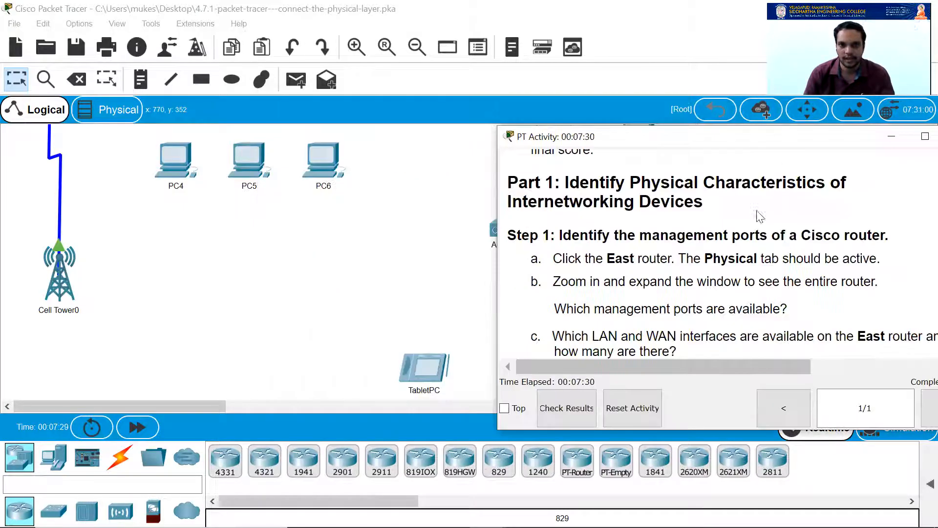
{"action": "scroll", "coordinate": [682, 276], "scroll_direction": "down", "scroll_amount": 1}
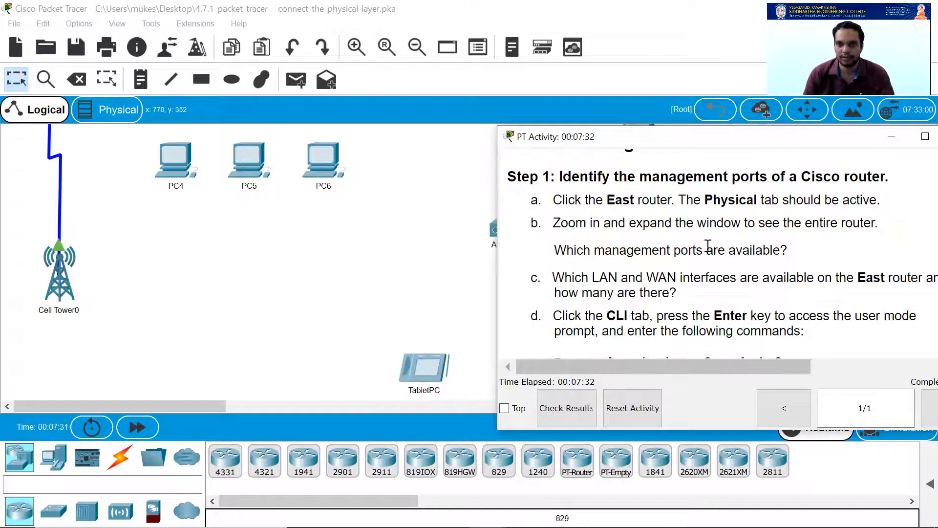
Open the East router's physical view and zoom in on its interface ports at the far end of the chassis
{"action": "scroll", "coordinate": [354, 229], "scroll_direction": "up", "scroll_amount": 2}
{"action": "scroll", "coordinate": [342, 240], "scroll_direction": "up", "scroll_amount": 3}
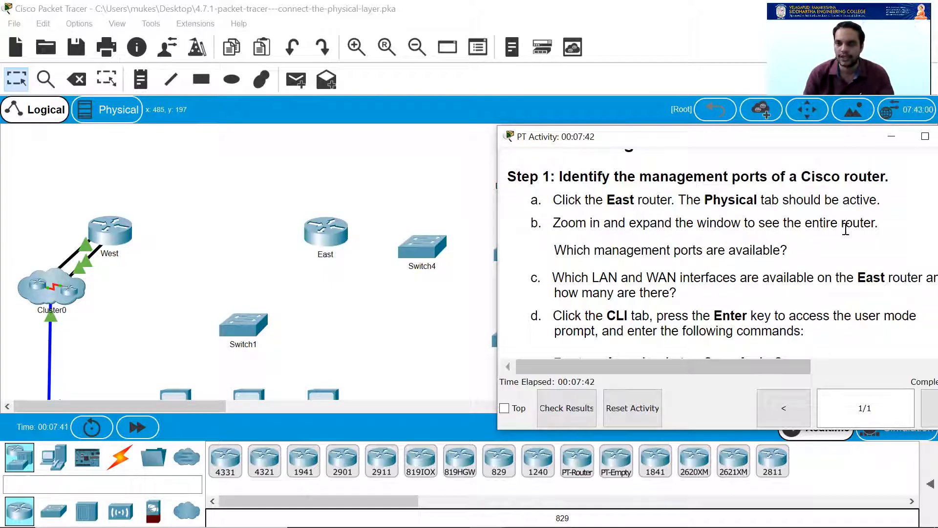
{"action": "left_click", "coordinate": [323, 229]}
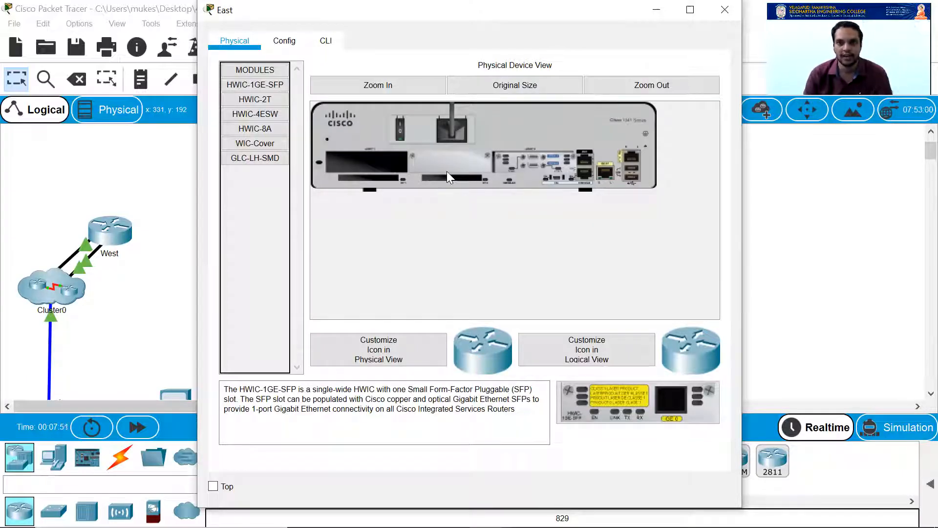
{"action": "left_click", "coordinate": [387, 87]}
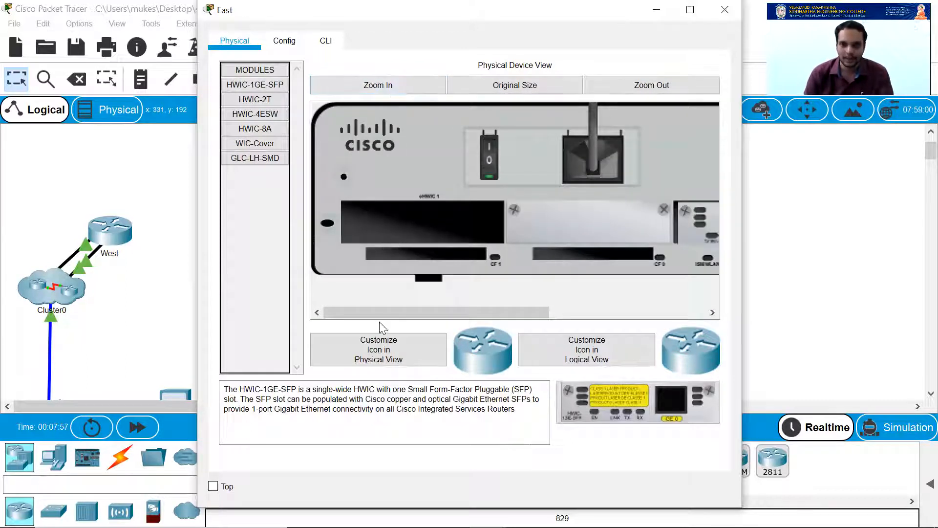
{"action": "left_click_drag", "start_coordinate": [378, 313], "coordinate": [530, 316]}
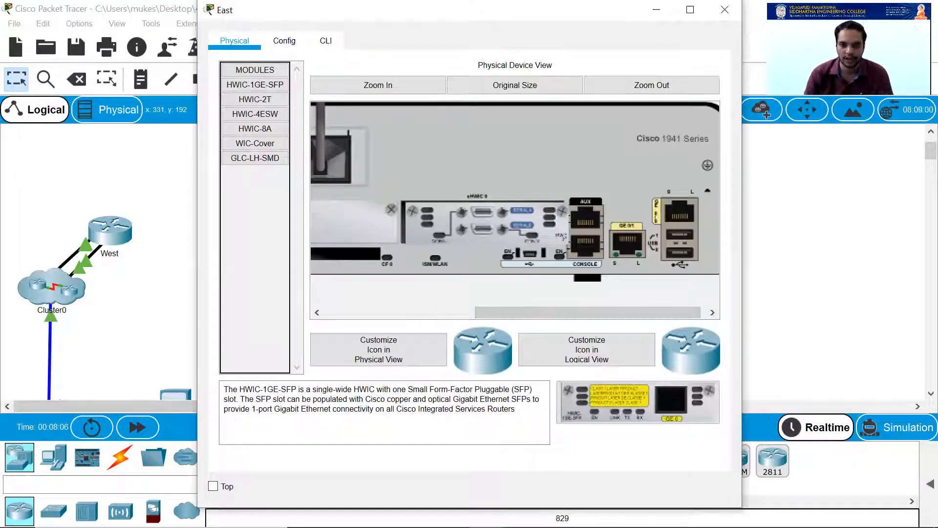
Return to the activity instructions and read the question about available management ports
{"action": "left_click", "coordinate": [765, 278]}
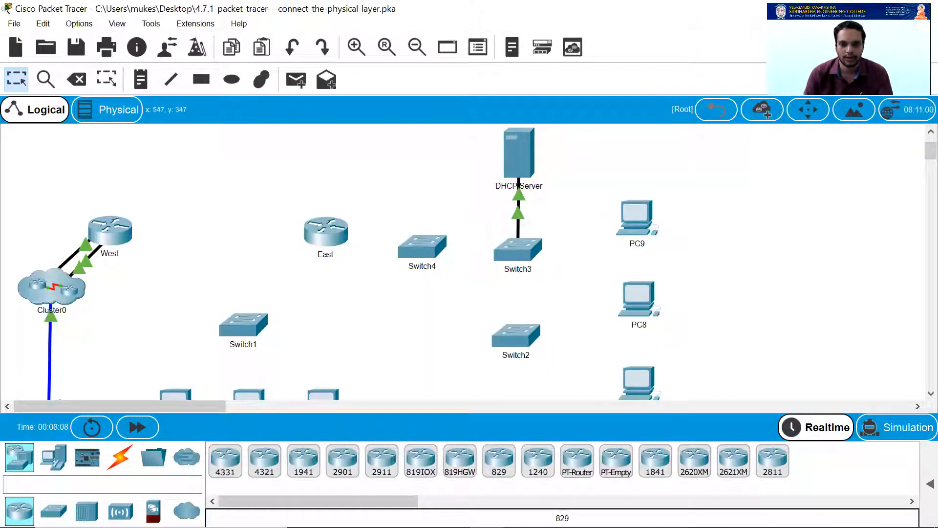
{"action": "mouse_move", "coordinate": [487, 513]}
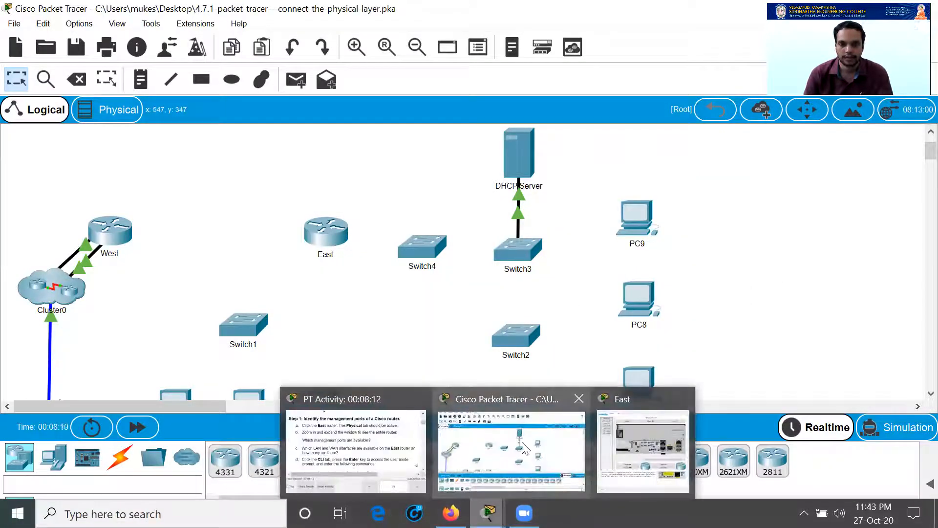
{"action": "left_click", "coordinate": [391, 444]}
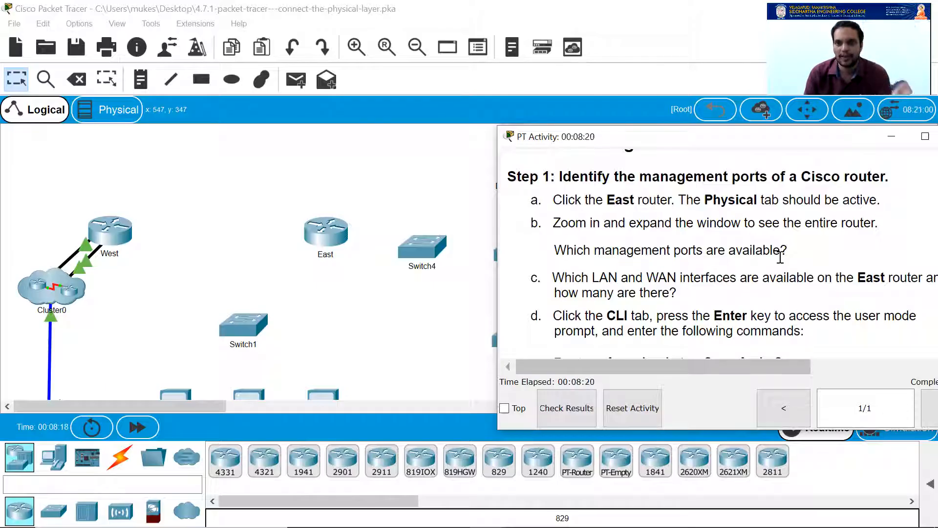
Switch back to the East router's physical view and examine its AUX and console management ports
{"action": "mouse_move", "coordinate": [528, 527]}
{"action": "mouse_move", "coordinate": [487, 513]}
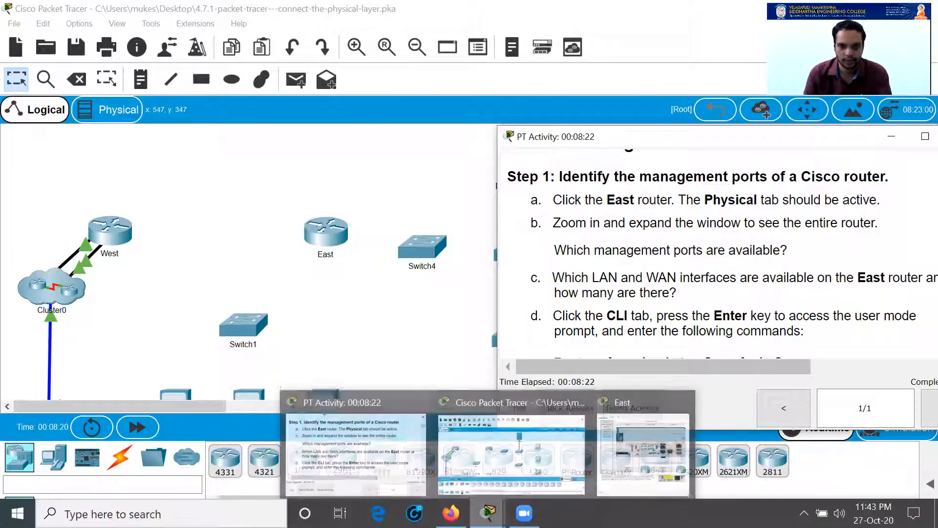
{"action": "left_click", "coordinate": [592, 464]}
{"action": "mouse_move", "coordinate": [494, 313]}
{"action": "left_mouse_down"}
{"action": "mouse_move", "coordinate": [451, 308]}
{"action": "mouse_move", "coordinate": [491, 311]}
{"action": "left_mouse_up"}
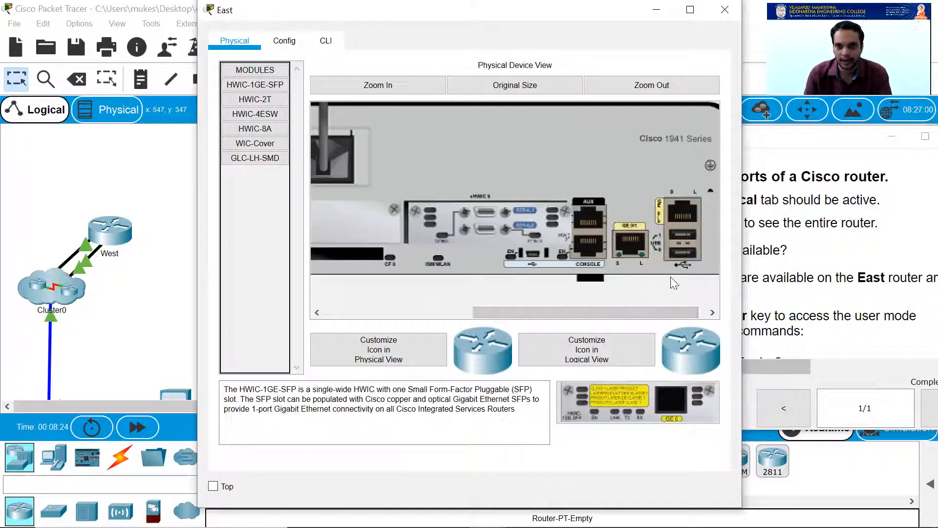
{"action": "left_click_drag", "start_coordinate": [582, 311], "coordinate": [595, 312]}
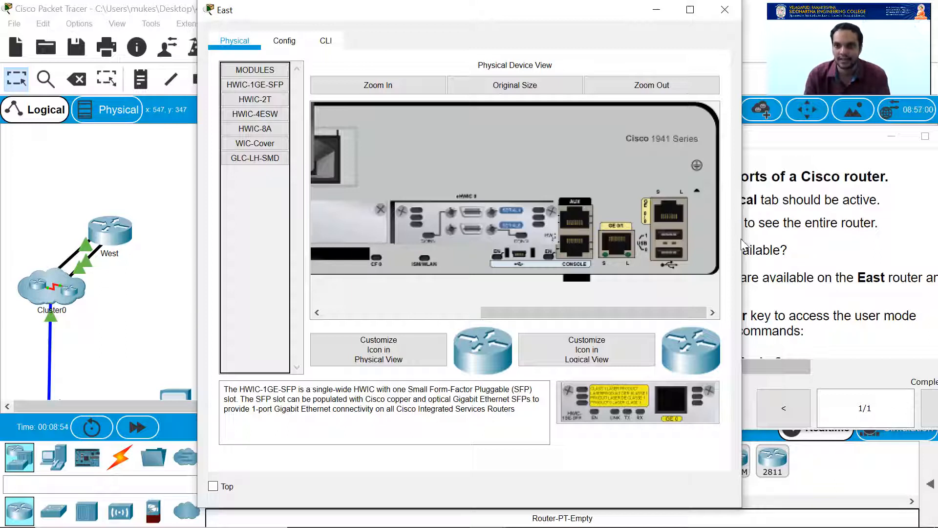
Highlight the management ports question in the instructions and check it against the East router's physical view
{"action": "left_click", "coordinate": [836, 262]}
{"action": "left_click_drag", "start_coordinate": [555, 250], "coordinate": [793, 259]}
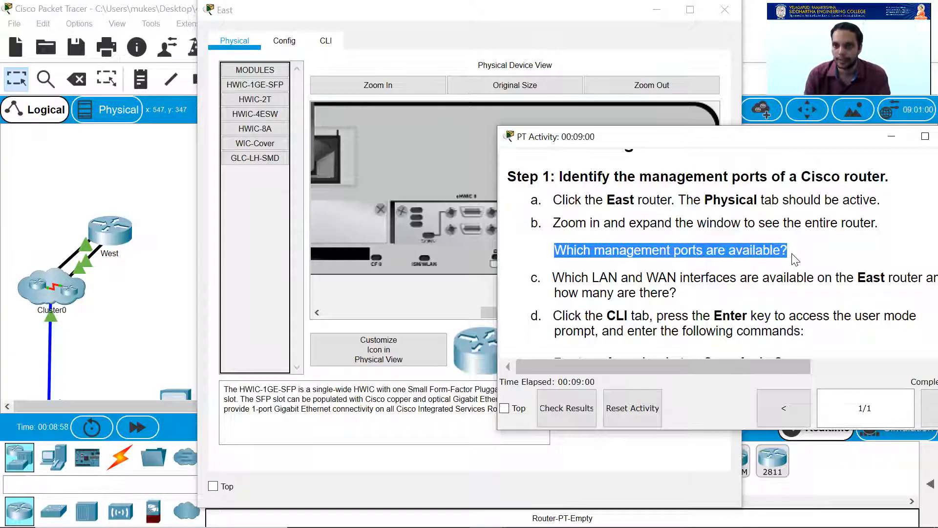
{"action": "left_click", "coordinate": [588, 24]}
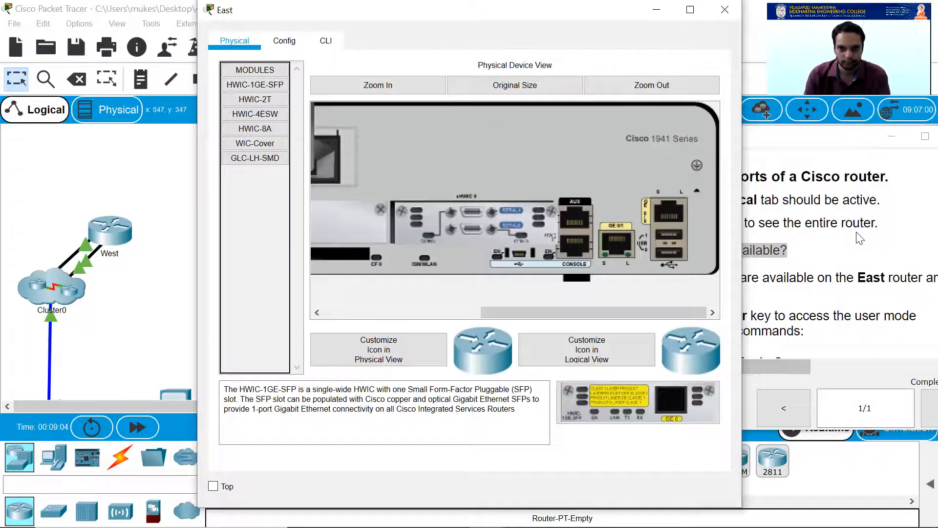
Shift the instructions window to read the LAN and WAN interfaces question, and inspect those interfaces on the East router
{"action": "left_click", "coordinate": [842, 236]}
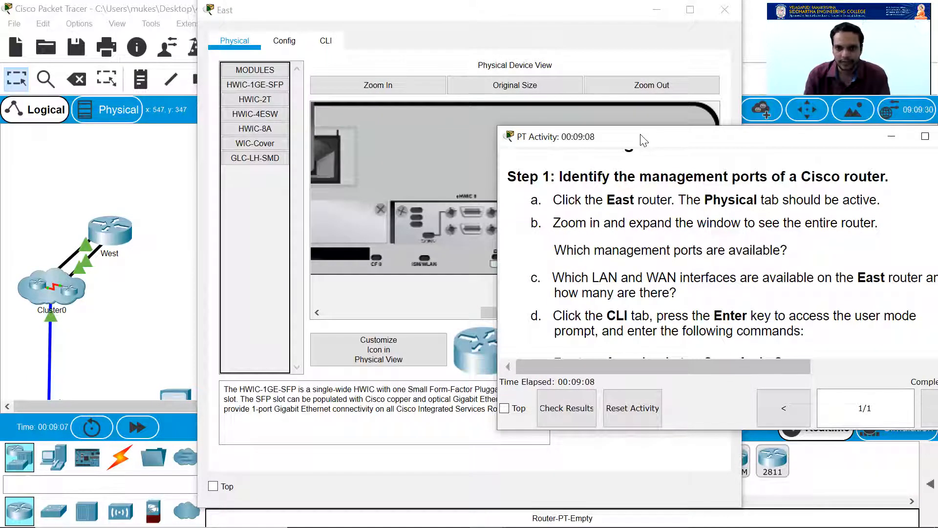
{"action": "left_click_drag", "start_coordinate": [644, 140], "coordinate": [623, 139]}
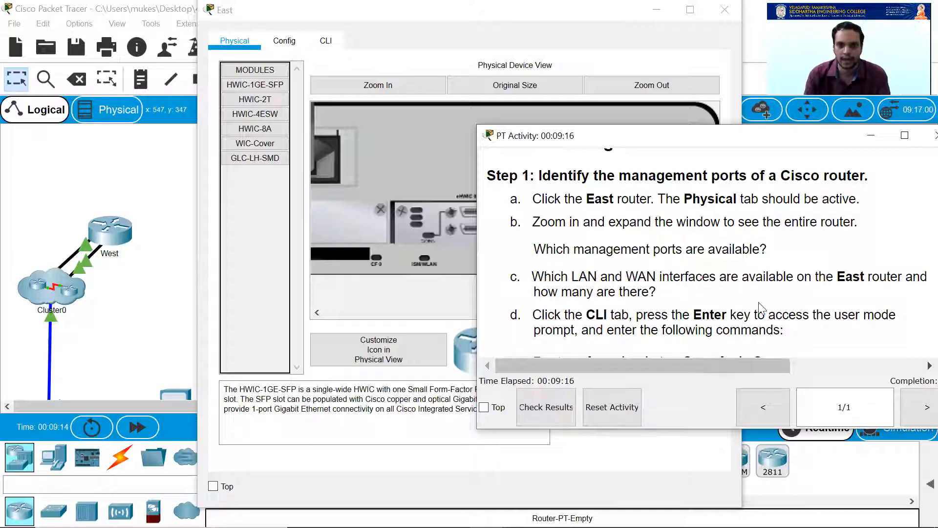
{"action": "left_click", "coordinate": [527, 28]}
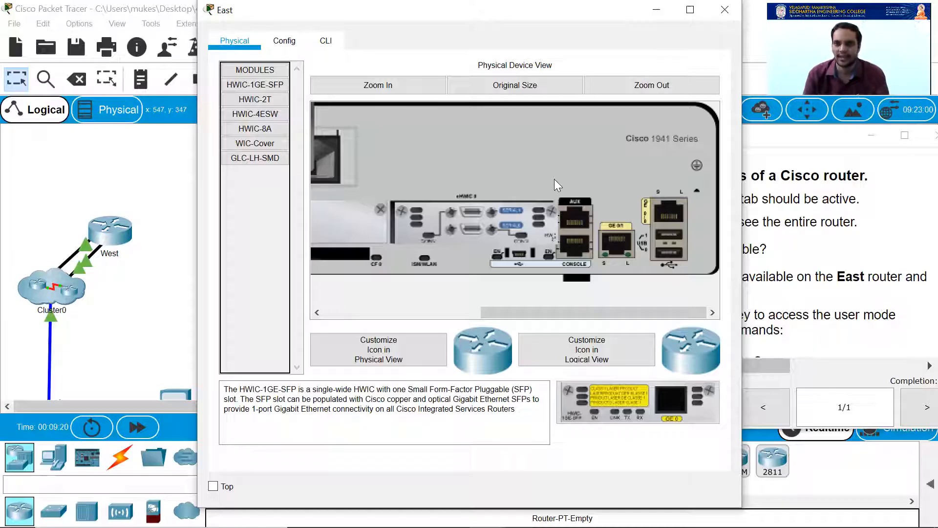
{"action": "left_click_drag", "start_coordinate": [501, 313], "coordinate": [519, 308]}
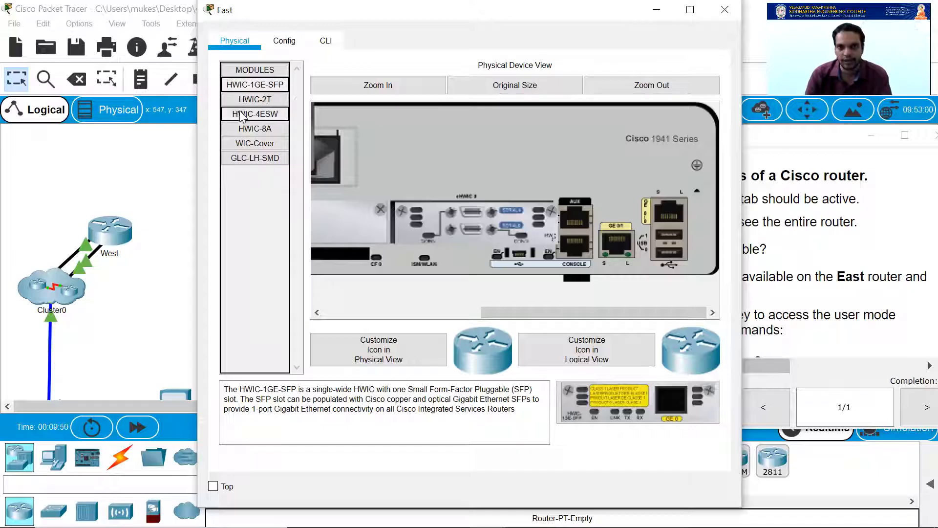
Show the HWIC-2T module's description, highlight its text, and return to the LAN and WAN interfaces question
{"action": "left_click", "coordinate": [256, 99]}
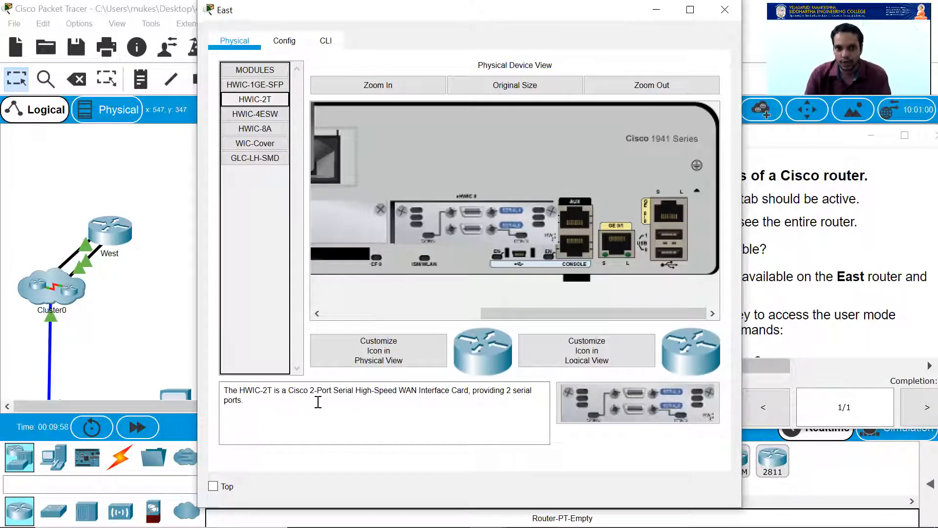
{"action": "left_click_drag", "start_coordinate": [313, 391], "coordinate": [468, 390]}
{"action": "left_click_drag", "start_coordinate": [248, 399], "coordinate": [221, 393]}
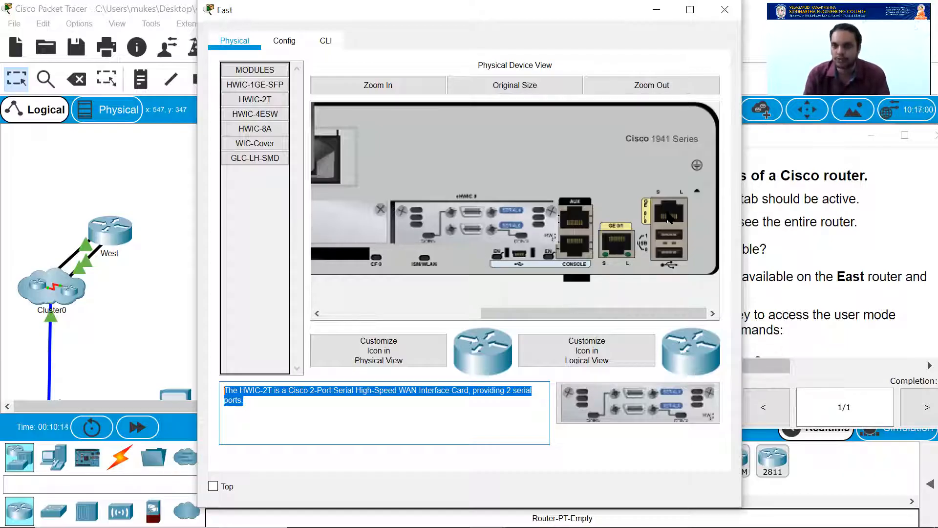
{"action": "left_click", "coordinate": [818, 242]}
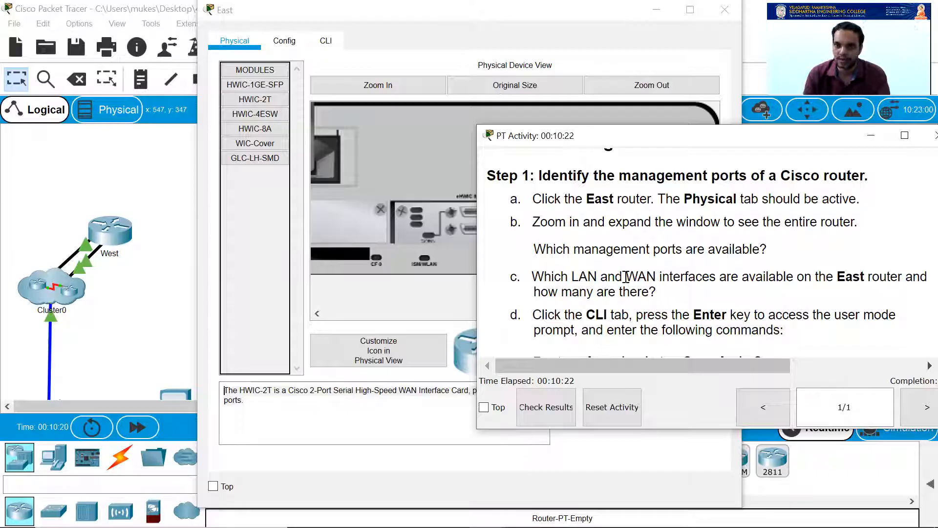
Copy the show ip interface brief command from step d of the instructions and run it in the East router's CLI
{"action": "scroll", "coordinate": [664, 272], "scroll_direction": "down", "scroll_amount": 1}
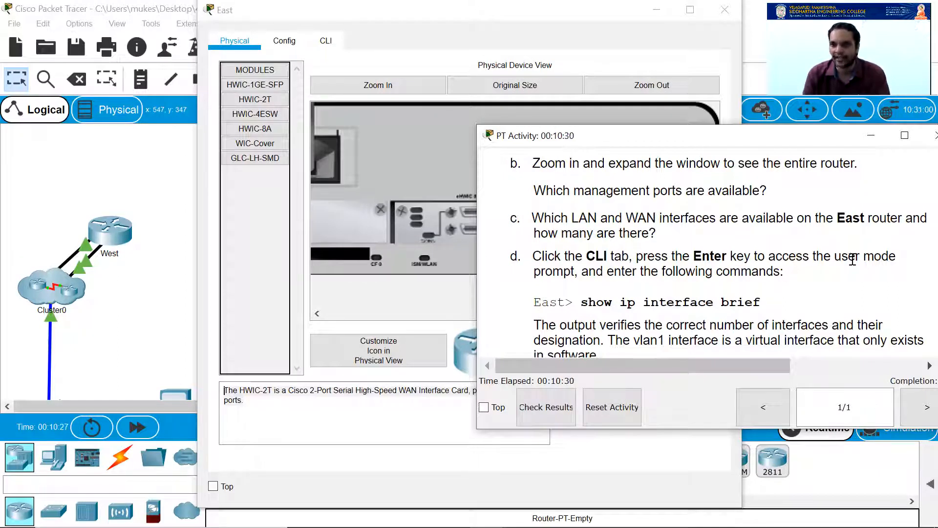
{"action": "scroll", "coordinate": [674, 269], "scroll_direction": "down", "scroll_amount": 1}
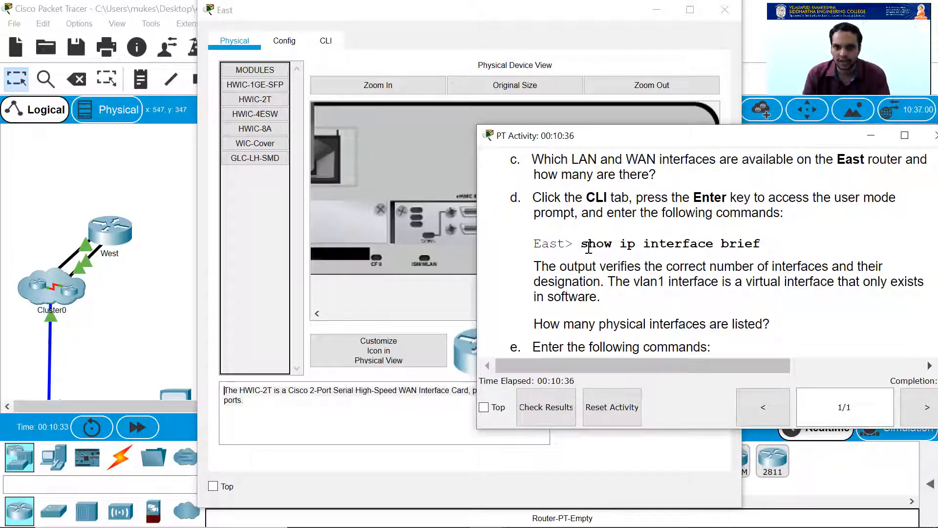
{"action": "left_click_drag", "start_coordinate": [581, 243], "coordinate": [761, 245]}
{"action": "key", "text": "ctrl+c"}
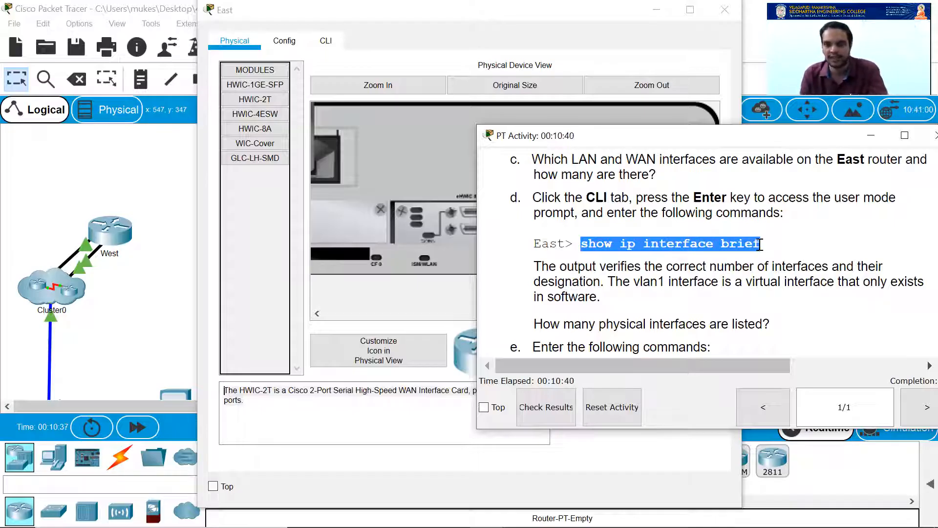
{"action": "left_click", "coordinate": [326, 41]}
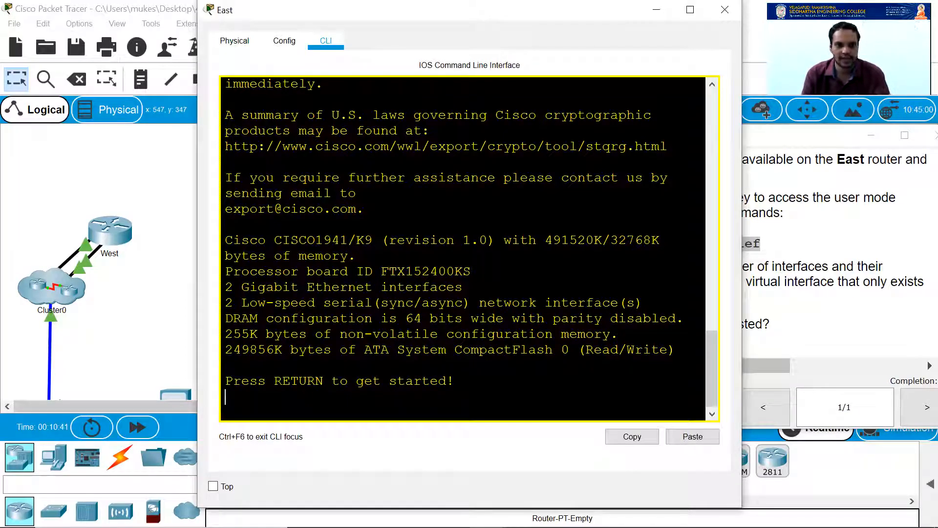
{"action": "key", "text": "Return"}
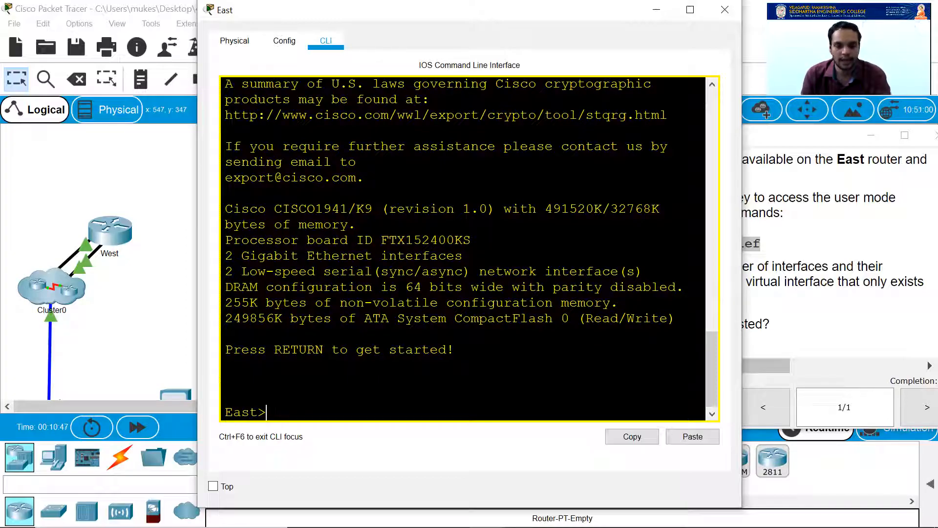
{"action": "right_click", "coordinate": [272, 411]}
{"action": "left_click", "coordinate": [296, 435]}
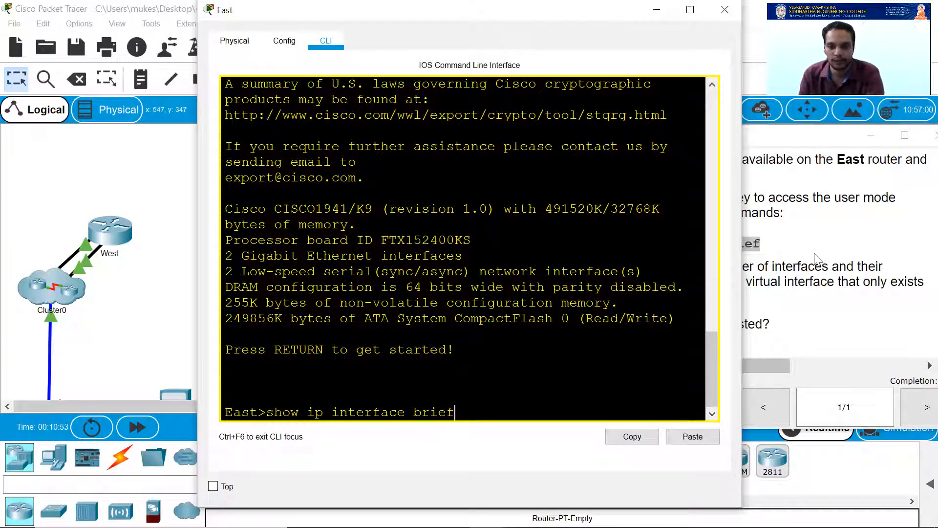
{"action": "key", "text": "Return"}
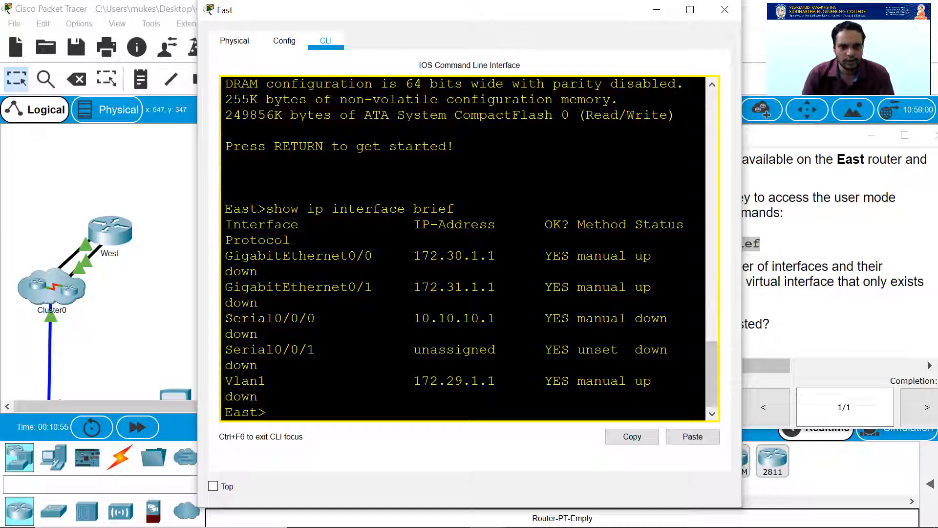
Narrow the instructions window and check the physical interfaces question against the East router's interface list
{"action": "left_click", "coordinate": [875, 310]}
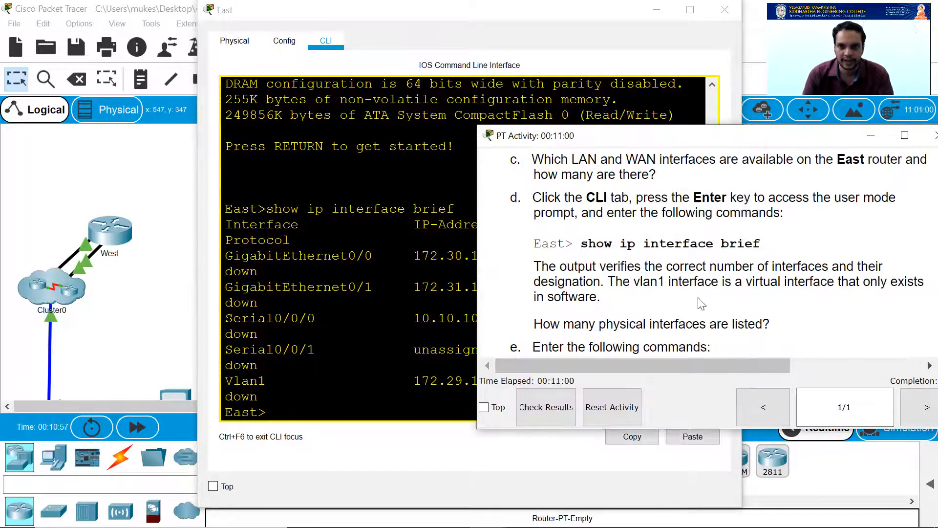
{"action": "left_click_drag", "start_coordinate": [473, 267], "coordinate": [566, 267]}
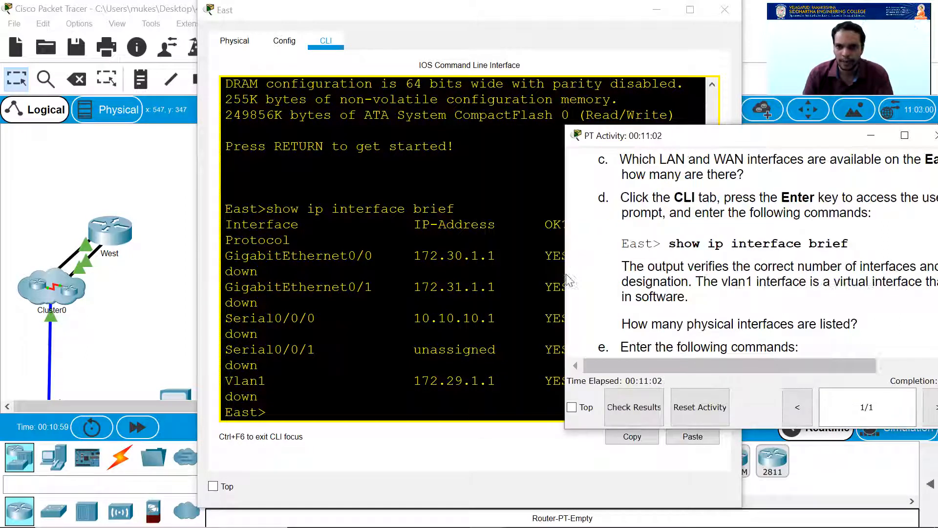
{"action": "scroll", "coordinate": [845, 292], "scroll_direction": "down", "scroll_amount": 3}
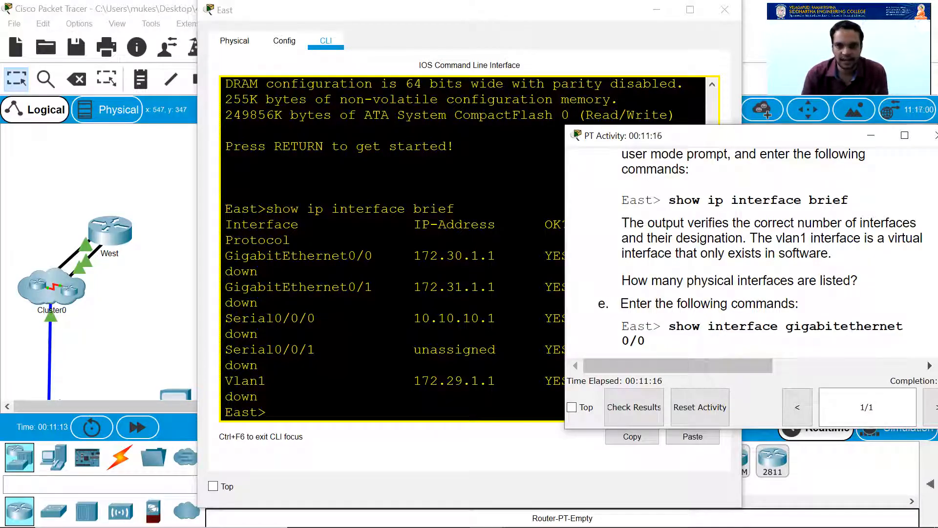
{"action": "left_click", "coordinate": [490, 286]}
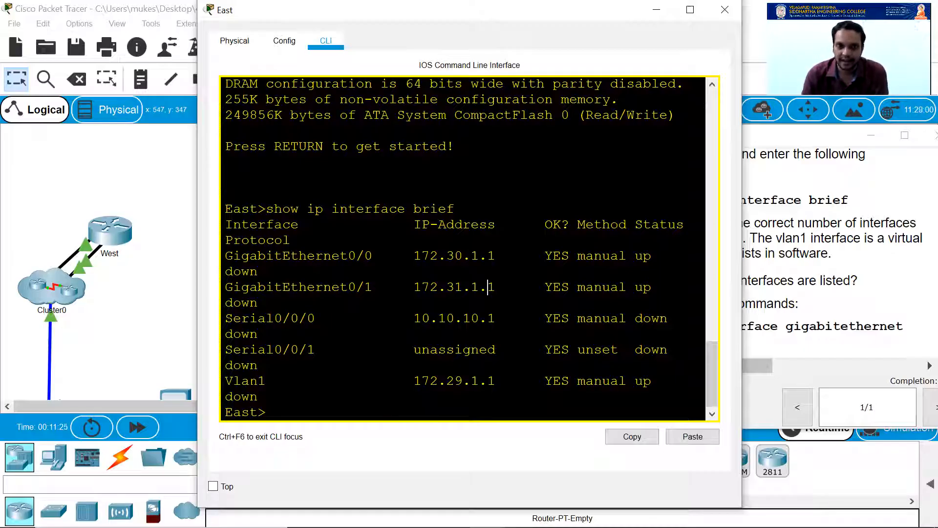
{"action": "left_click", "coordinate": [847, 280]}
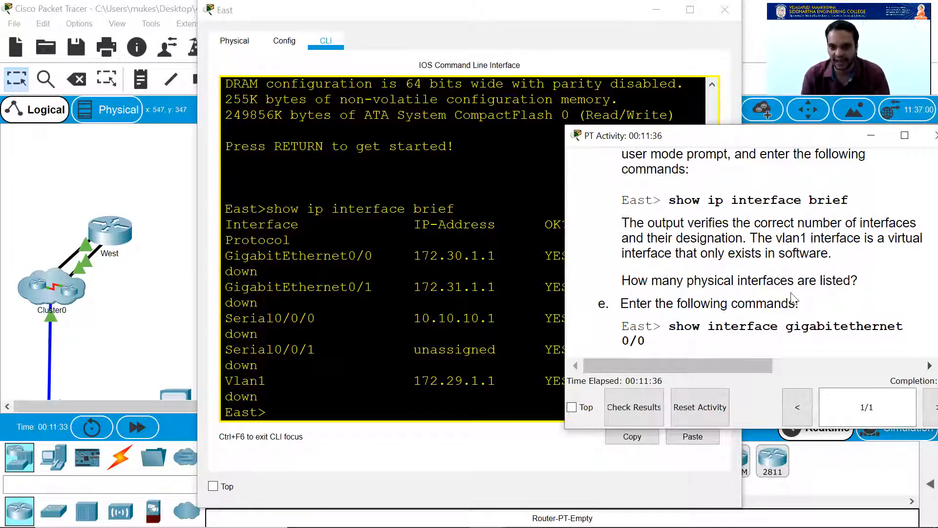
Copy the show interface gigabitethernet 0/0 command from step e of the instructions and run it on the East router
{"action": "scroll", "coordinate": [669, 326], "scroll_direction": "down", "scroll_amount": 1}
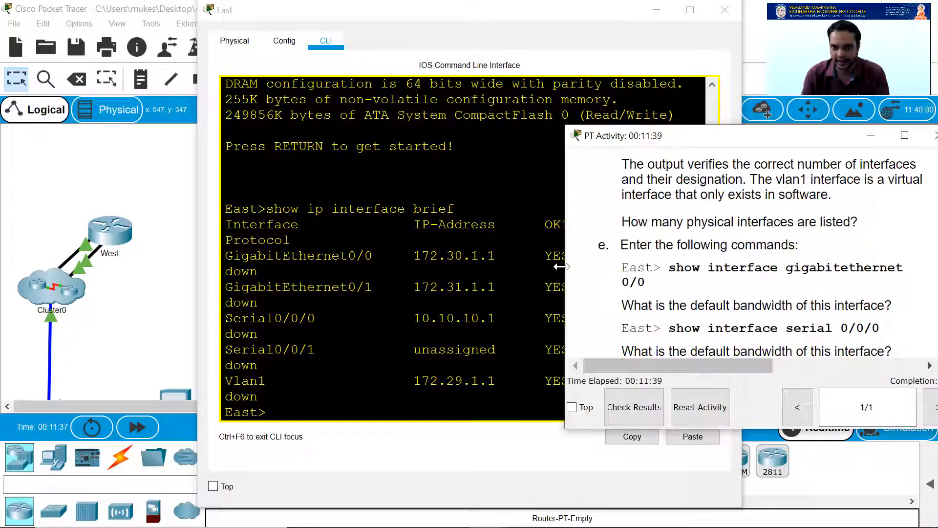
{"action": "left_click_drag", "start_coordinate": [561, 266], "coordinate": [503, 266]}
{"action": "left_click_drag", "start_coordinate": [606, 269], "coordinate": [874, 268]}
{"action": "key", "text": "ctrl+c"}
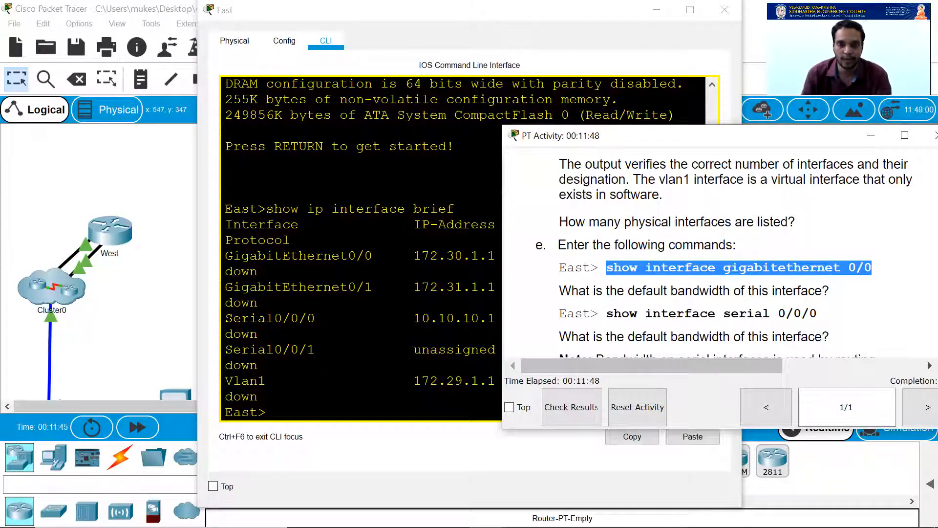
{"action": "left_click", "coordinate": [389, 254]}
{"action": "right_click", "coordinate": [294, 413]}
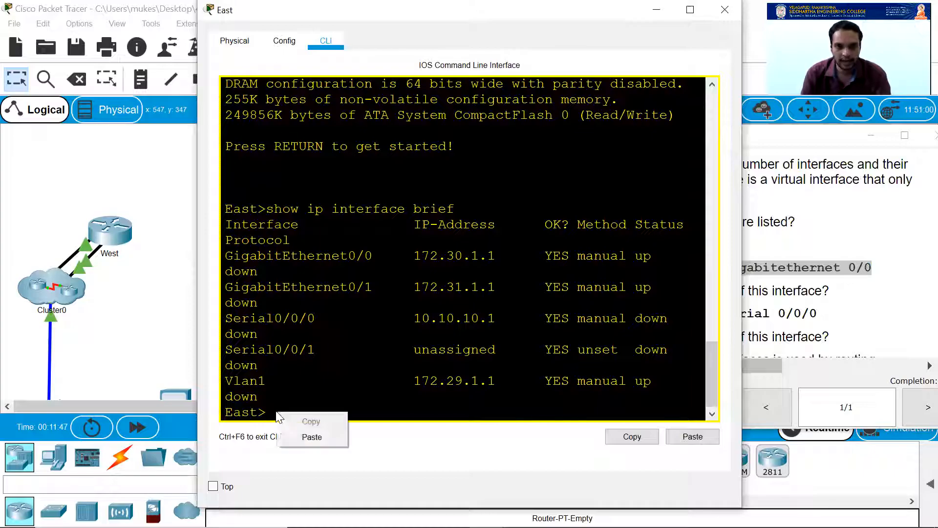
{"action": "left_click", "coordinate": [300, 433]}
{"action": "key", "text": "Return"}
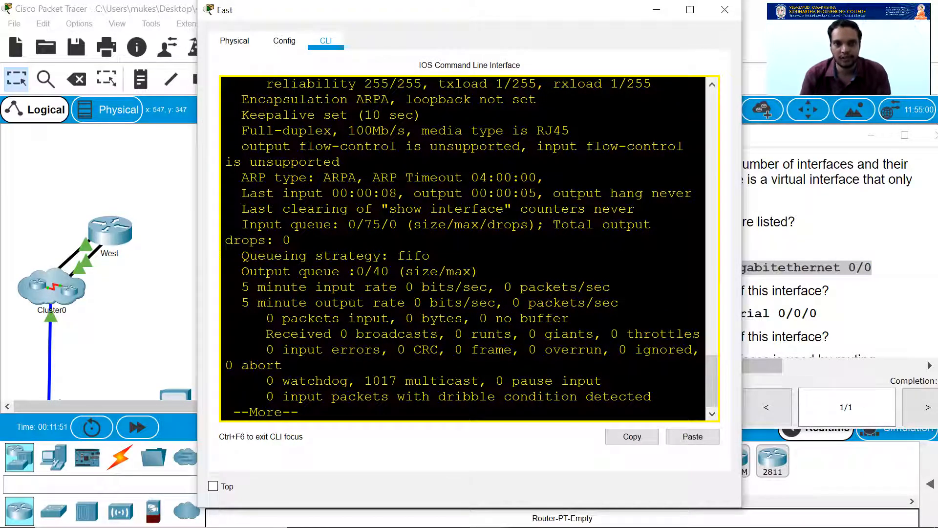
Read the default bandwidth question and highlight the BW value in the GigabitEthernet 0/0 output
{"action": "scroll", "coordinate": [469, 248], "scroll_direction": "up", "scroll_amount": 3}
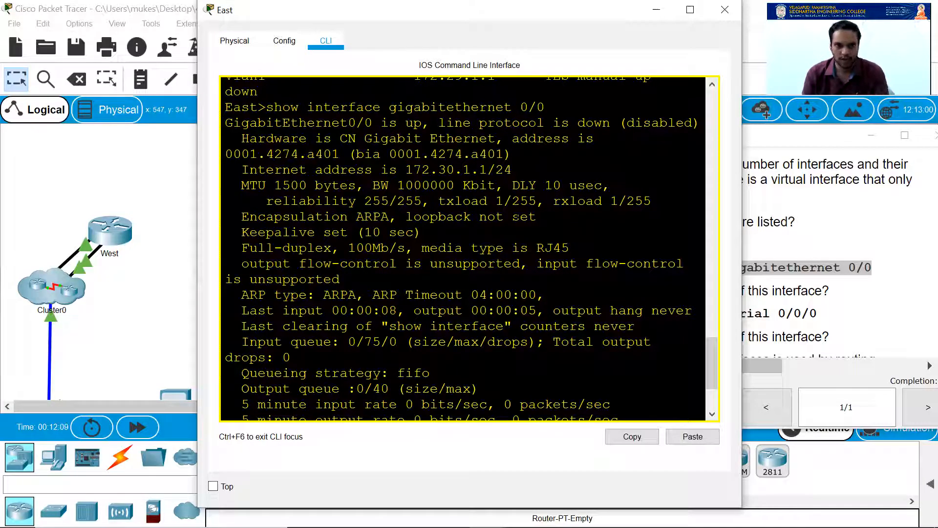
{"action": "left_click", "coordinate": [853, 330]}
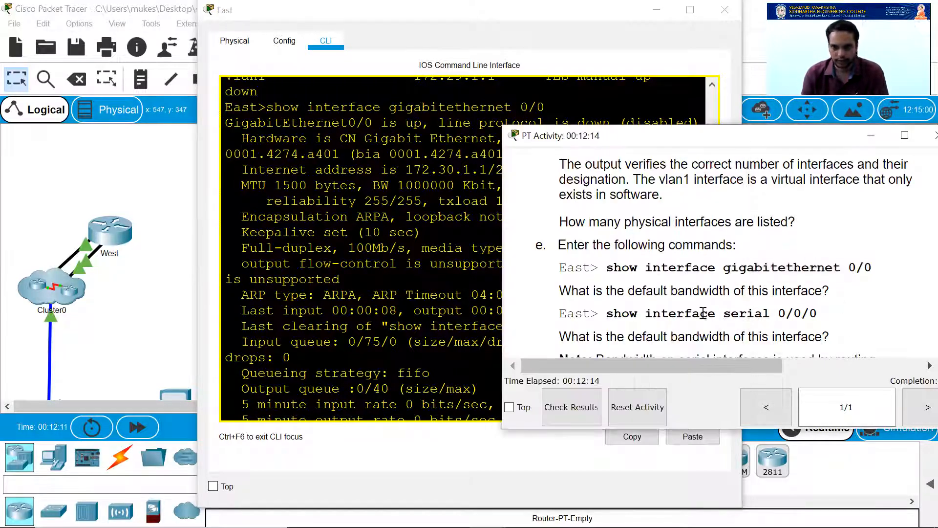
{"action": "scroll", "coordinate": [703, 312], "scroll_direction": "down", "scroll_amount": 2}
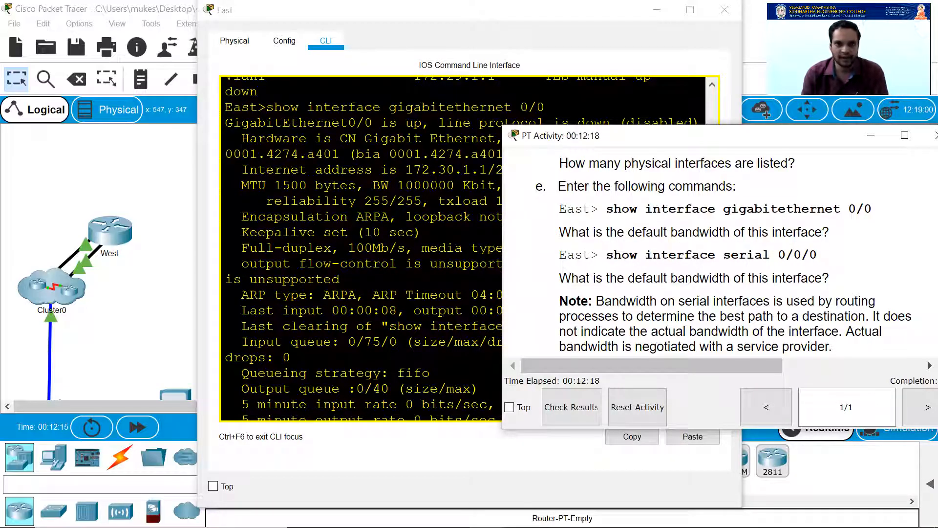
{"action": "left_click", "coordinate": [359, 187]}
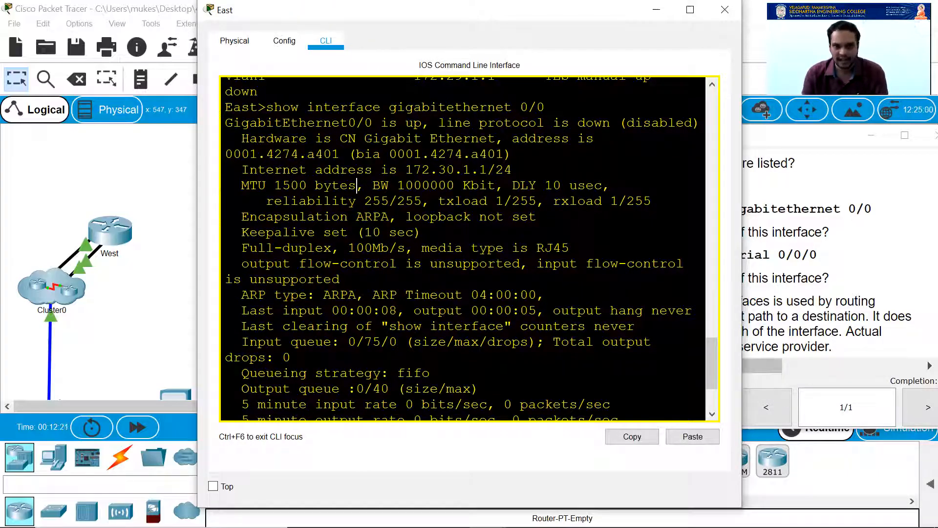
{"action": "left_click_drag", "start_coordinate": [512, 169], "coordinate": [348, 170]}
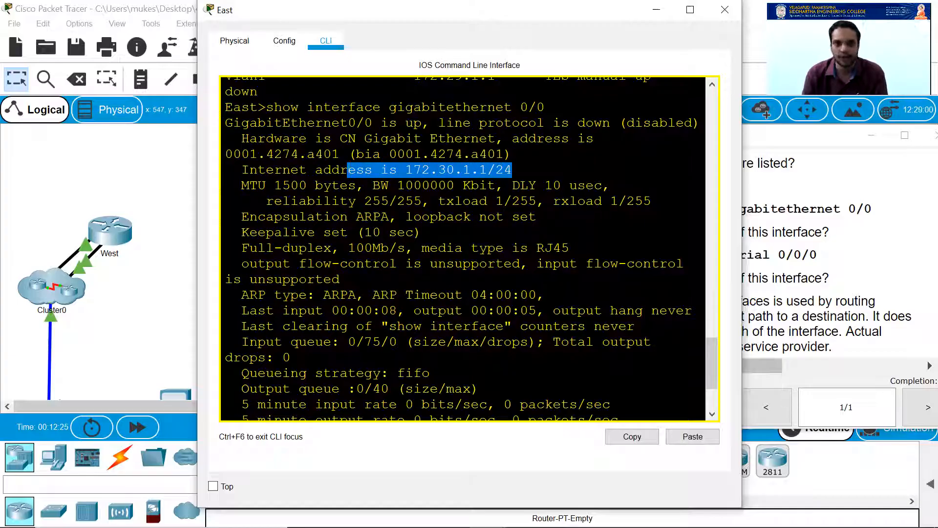
{"action": "left_click", "coordinate": [375, 184]}
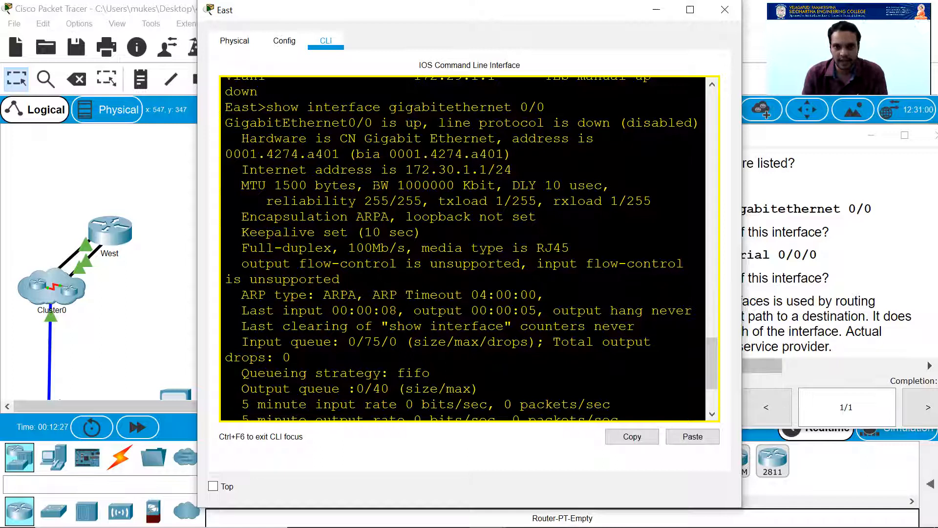
{"action": "left_click_drag", "start_coordinate": [373, 185], "coordinate": [495, 186]}
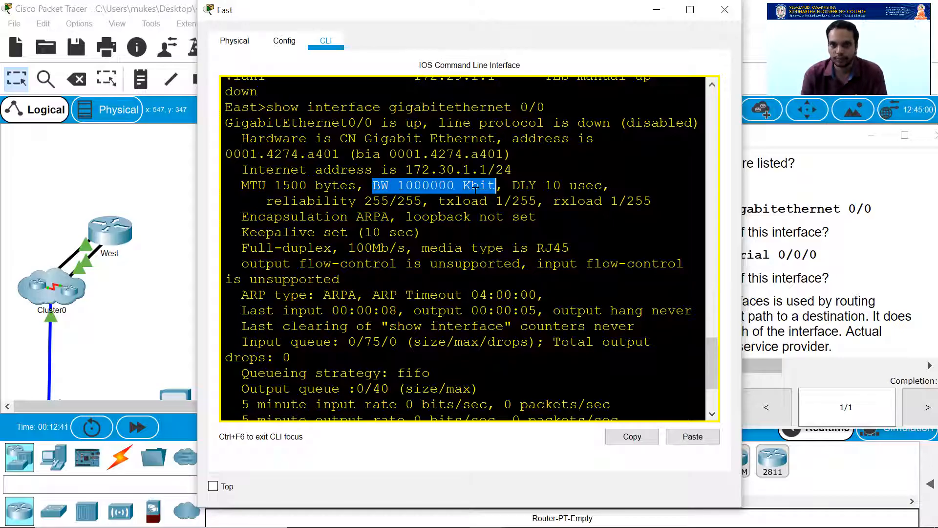
Copy the show interface serial 0/0/0 command from the instructions, page past the remaining output, and run it on the East router
{"action": "left_click", "coordinate": [808, 266]}
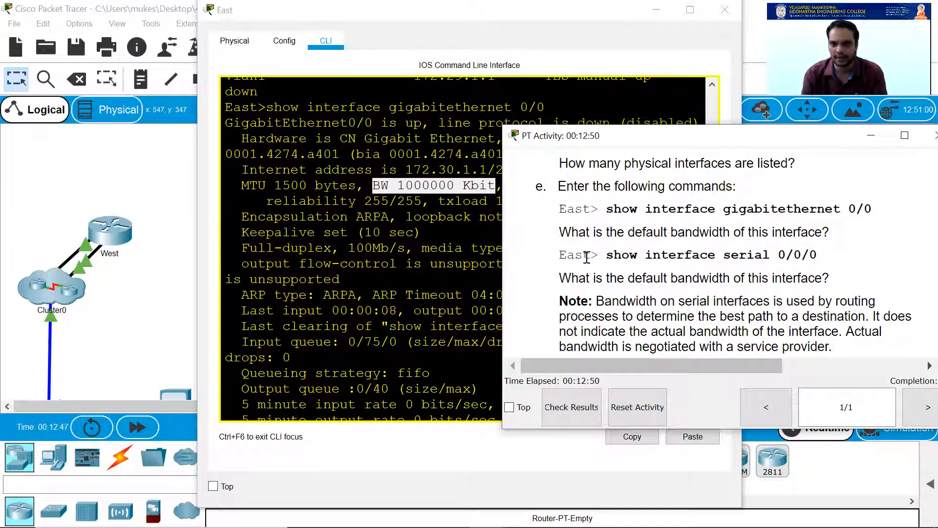
{"action": "left_click_drag", "start_coordinate": [606, 255], "coordinate": [818, 264]}
{"action": "key", "text": "ctrl+c"}
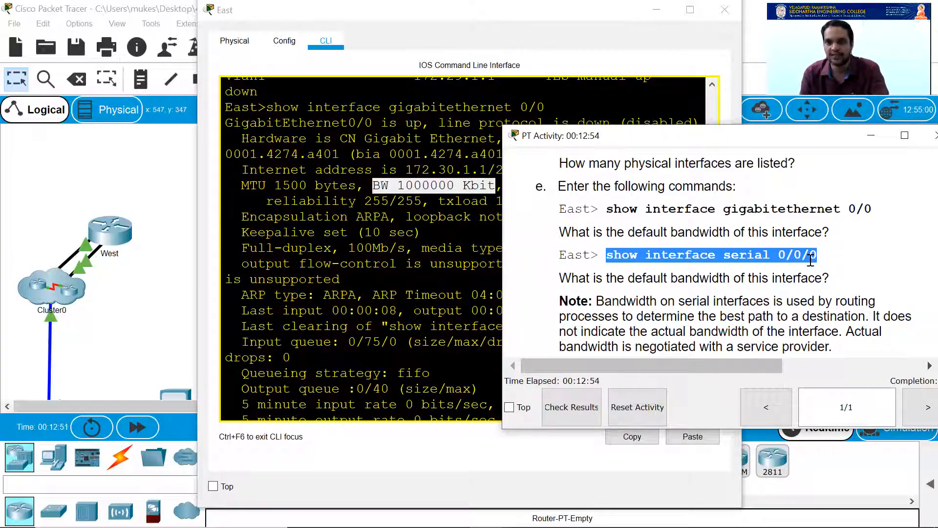
{"action": "left_click", "coordinate": [358, 174]}
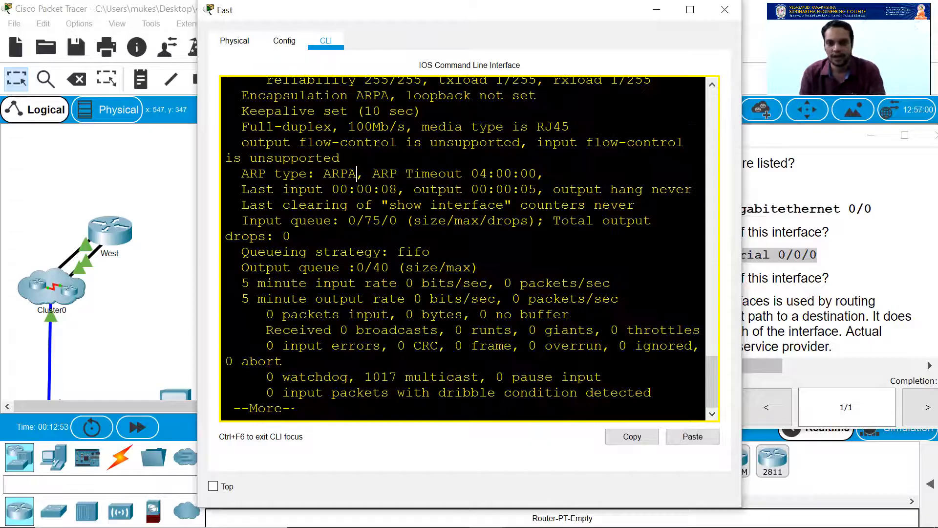
{"action": "left_click_drag", "start_coordinate": [299, 409], "coordinate": [242, 408]}
{"action": "key", "text": "space"}
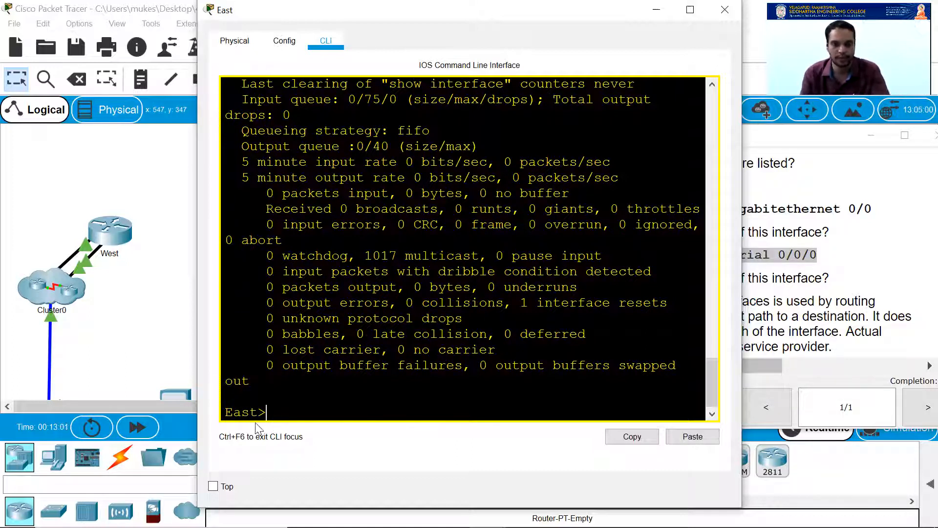
{"action": "right_click", "coordinate": [271, 411]}
{"action": "left_click", "coordinate": [304, 433]}
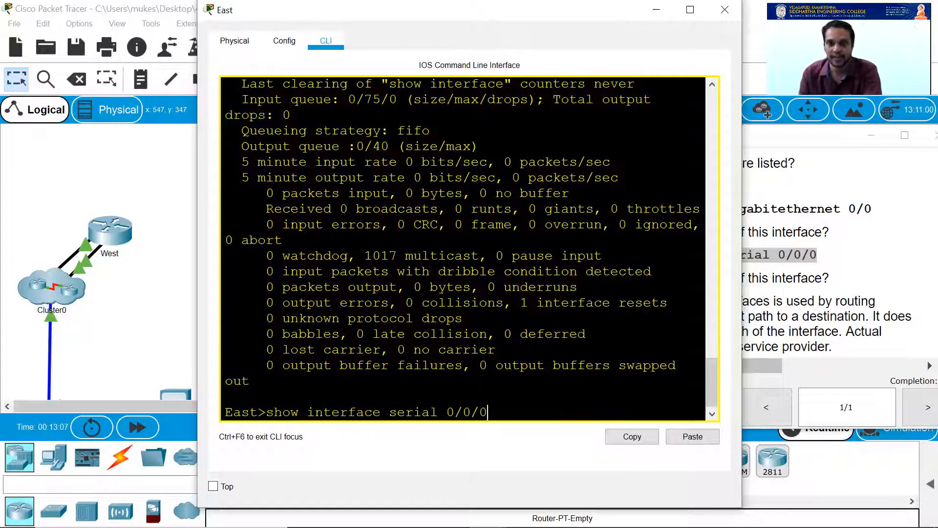
{"action": "key", "text": "Return"}
Find the show interface serial 0/0/0 output on the East router and highlight its BW value
{"action": "left_click", "coordinate": [836, 295]}
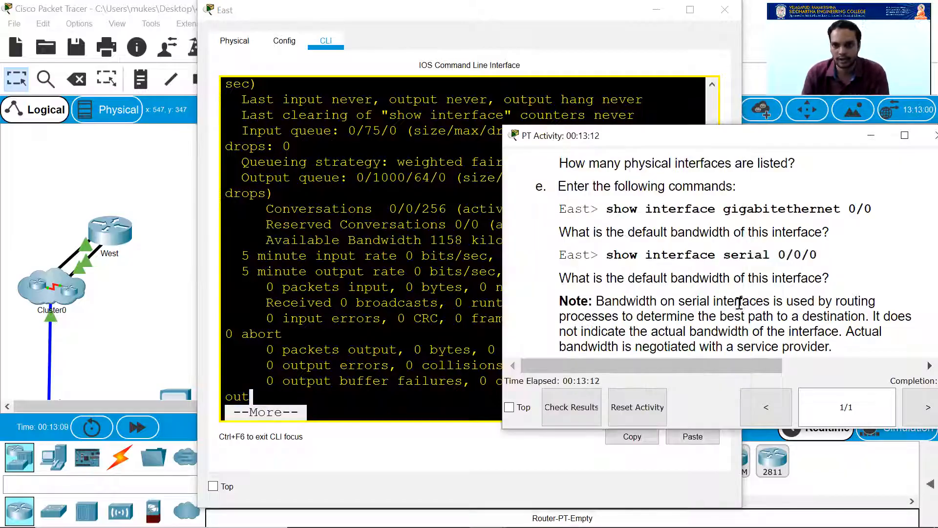
{"action": "left_click", "coordinate": [274, 192]}
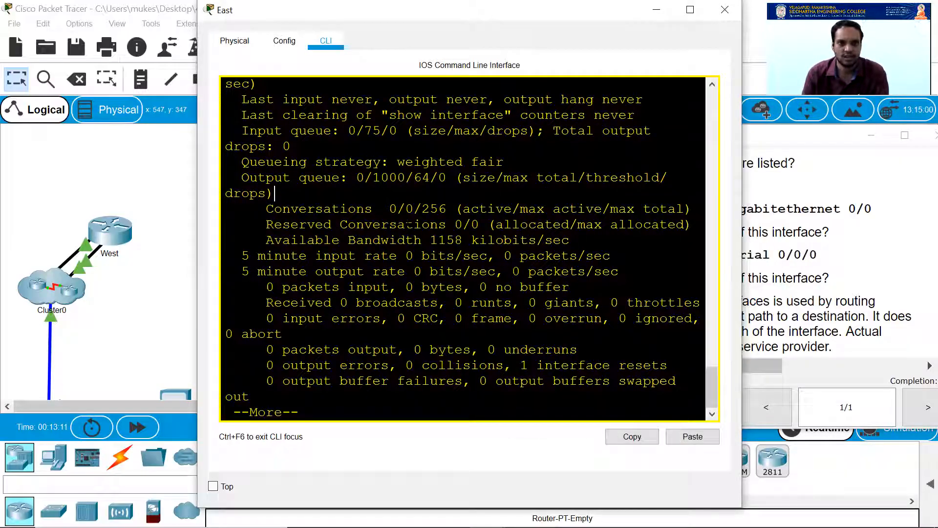
{"action": "scroll", "coordinate": [274, 193], "scroll_direction": "up", "scroll_amount": 3}
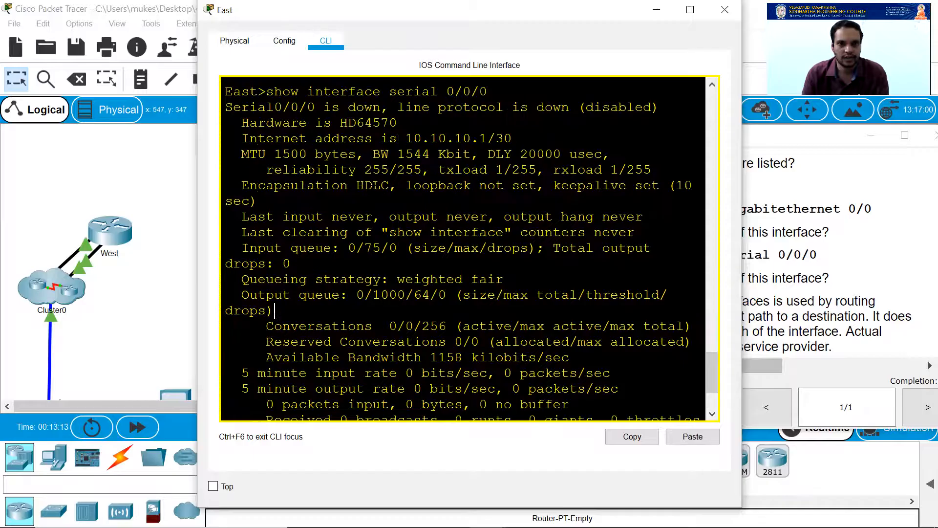
{"action": "scroll", "coordinate": [463, 248], "scroll_direction": "down", "scroll_amount": 2}
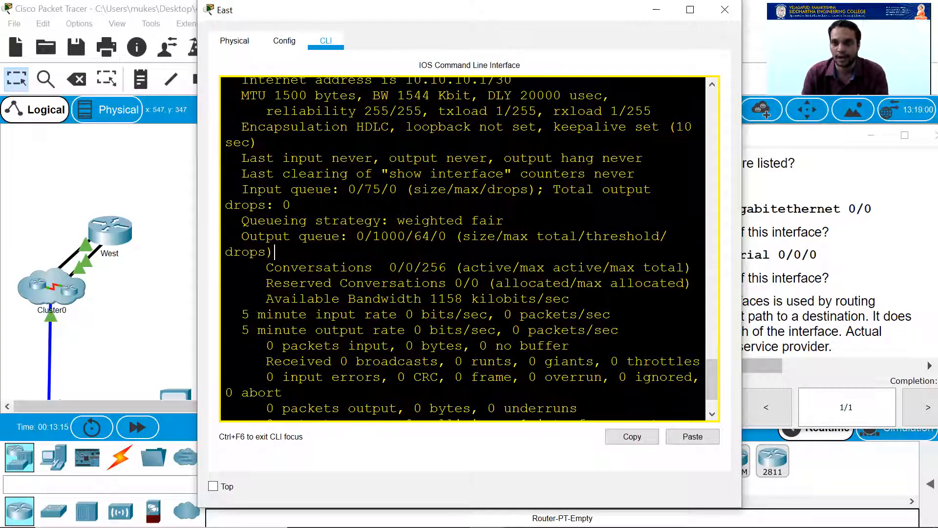
{"action": "scroll", "coordinate": [464, 248], "scroll_direction": "up", "scroll_amount": 2}
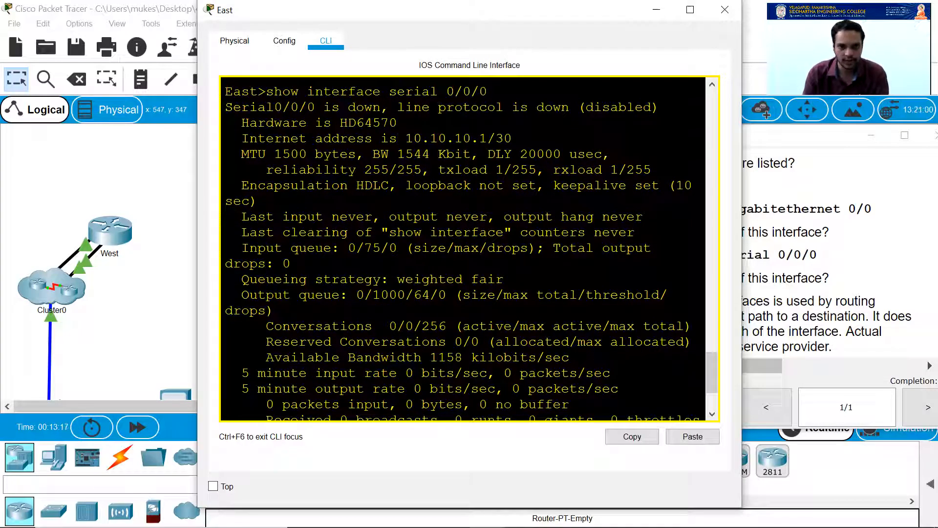
{"action": "scroll", "coordinate": [275, 311], "scroll_direction": "up", "scroll_amount": 2}
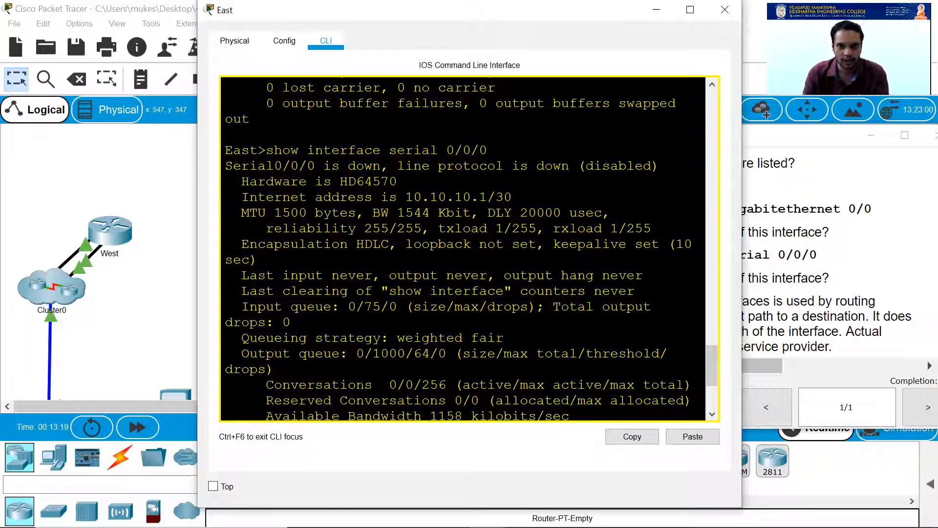
{"action": "left_click_drag", "start_coordinate": [307, 150], "coordinate": [489, 150]}
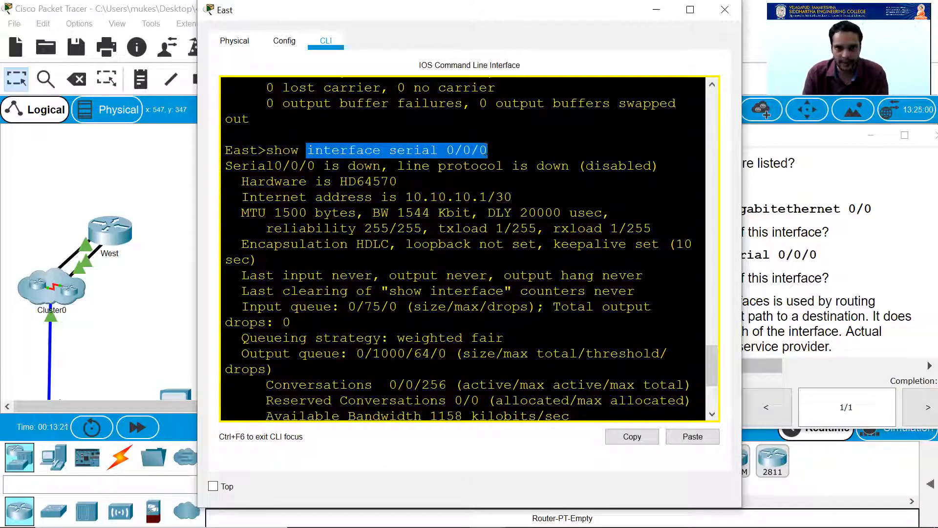
{"action": "left_click_drag", "start_coordinate": [373, 212], "coordinate": [471, 212]}
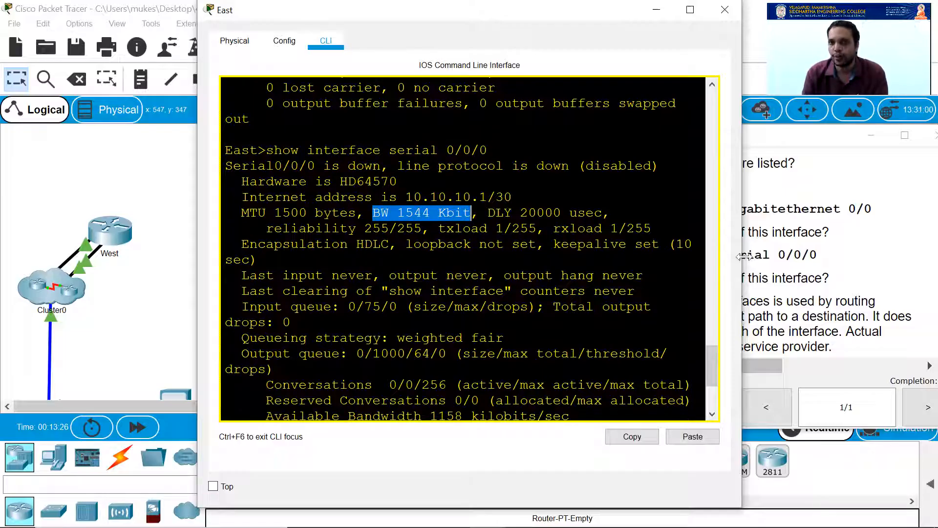
Read the serial bandwidth note, close the East router window, and continue to Step 2: Identify module expansion slots
{"action": "left_click", "coordinate": [807, 272]}
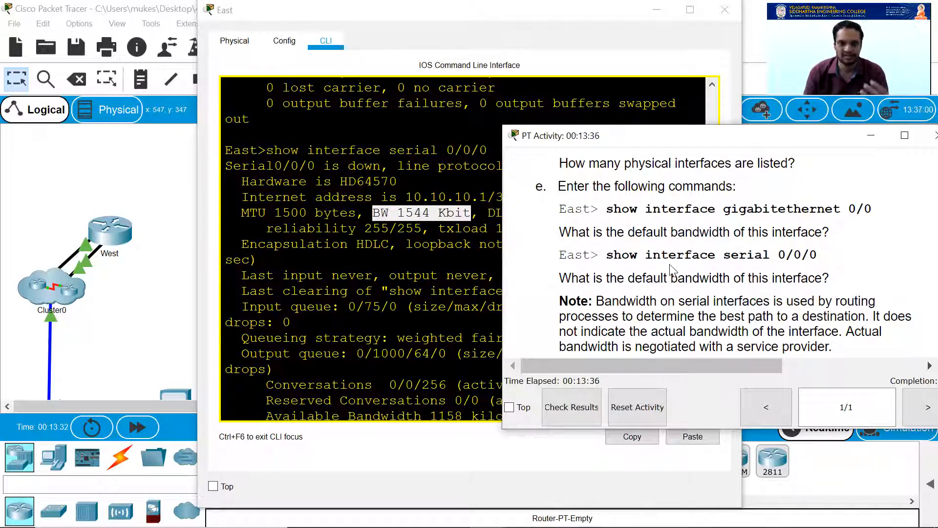
{"action": "scroll", "coordinate": [670, 268], "scroll_direction": "down", "scroll_amount": 1}
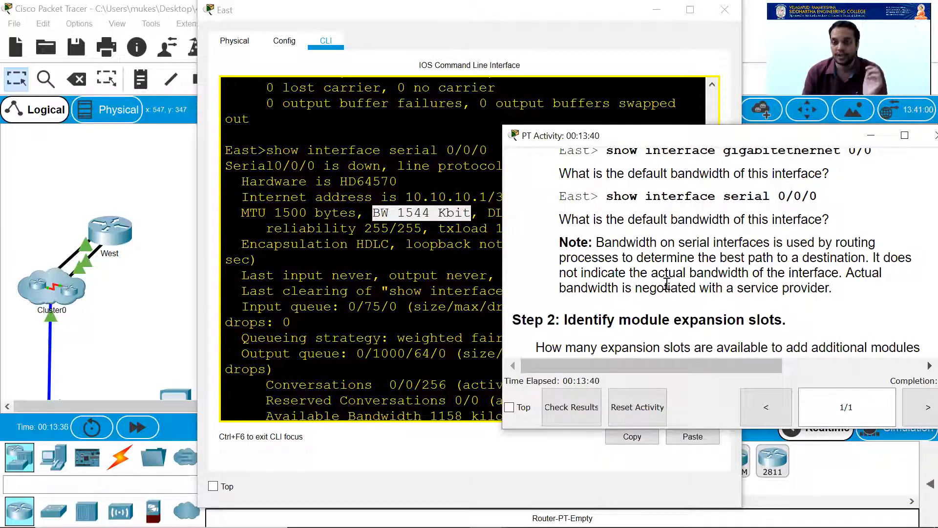
{"action": "scroll", "coordinate": [665, 283], "scroll_direction": "down", "scroll_amount": 1}
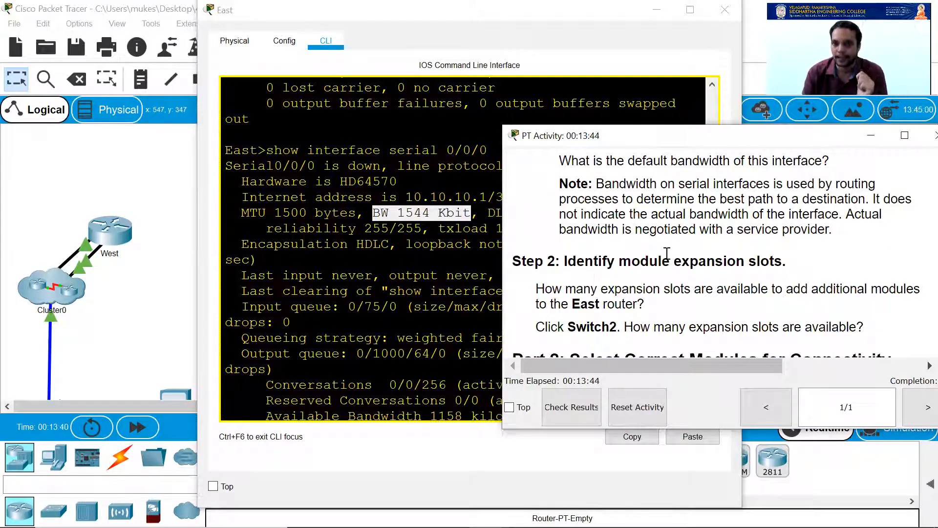
{"action": "left_click", "coordinate": [414, 291]}
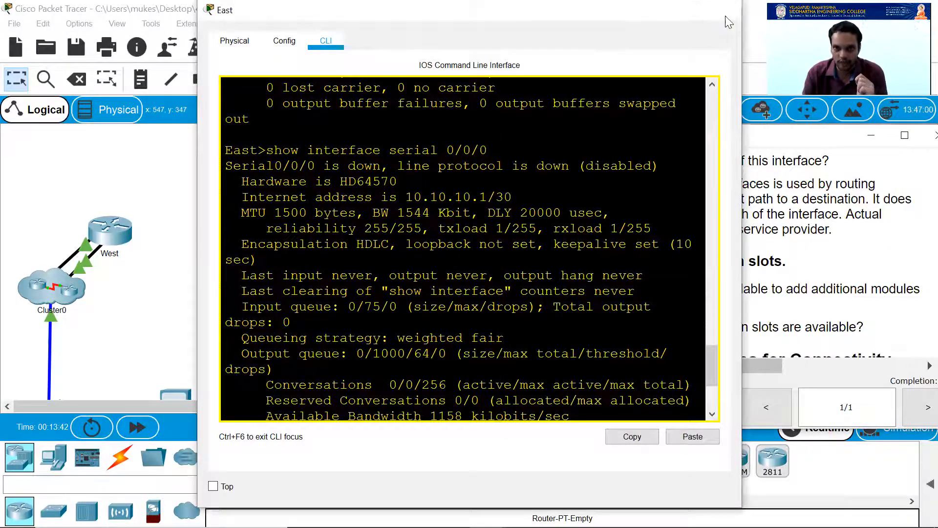
{"action": "left_click", "coordinate": [724, 9]}
{"action": "scroll", "coordinate": [613, 267], "scroll_direction": "down", "scroll_amount": 1}
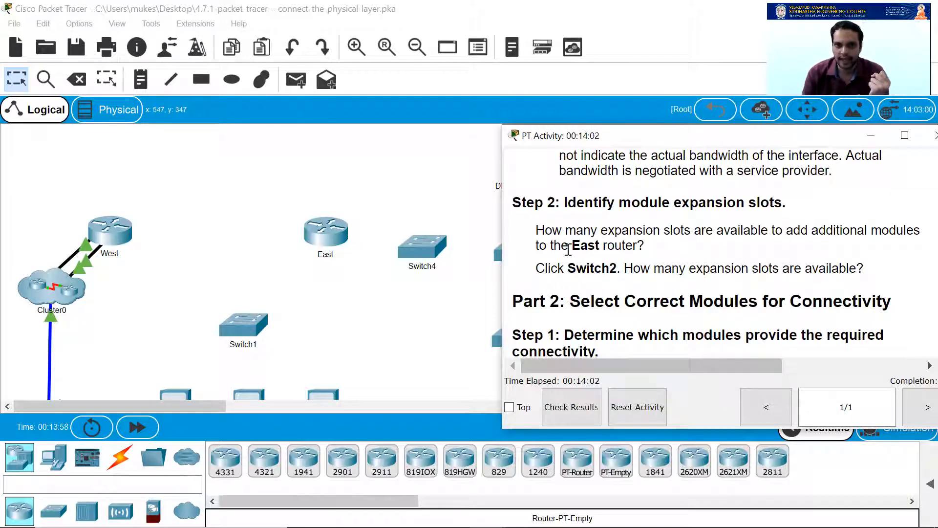
Open the East router's physical device view and check it against the Step 2 expansion slot questions in the instructions
{"action": "left_click", "coordinate": [327, 239]}
{"action": "left_click", "coordinate": [234, 43]}
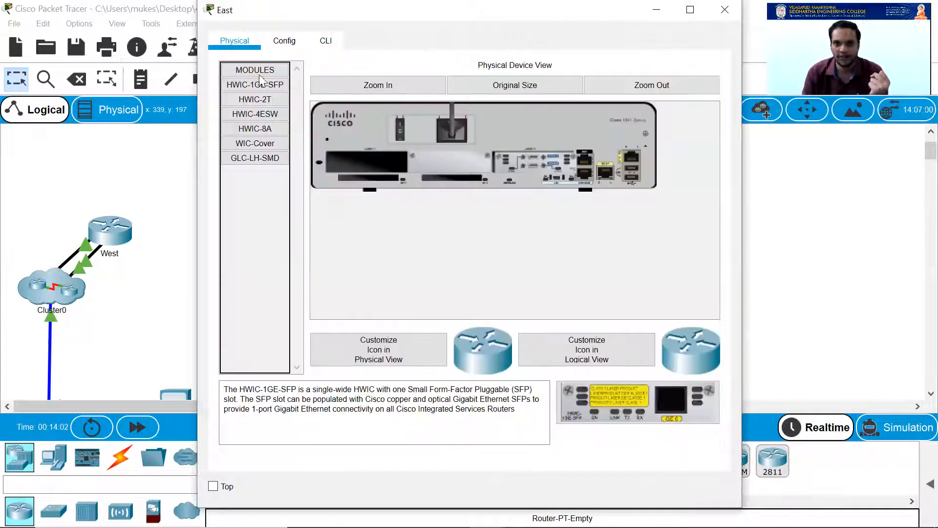
{"action": "left_click", "coordinate": [725, 9]}
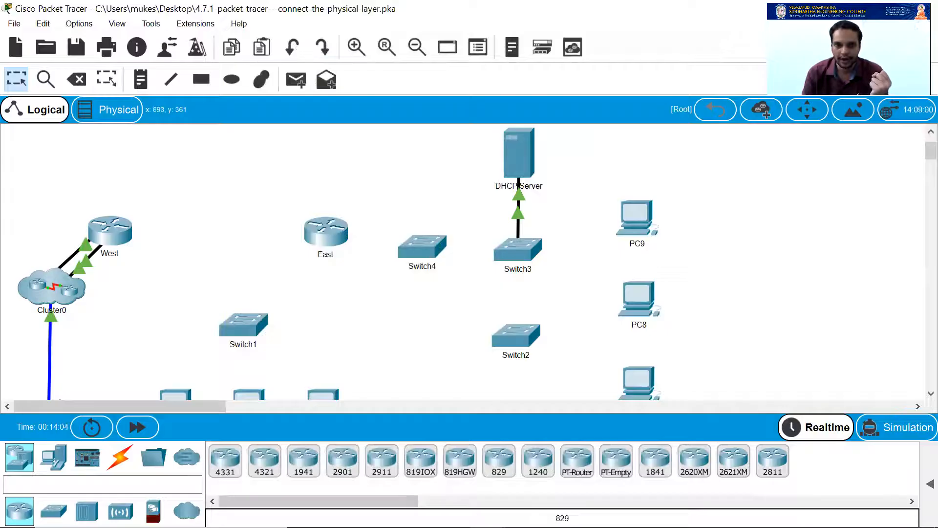
{"action": "left_click", "coordinate": [352, 442]}
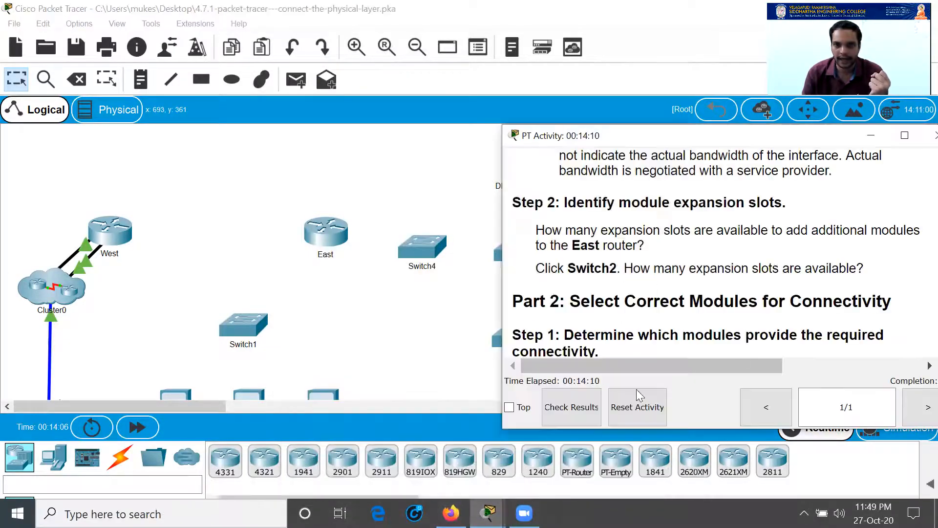
{"action": "scroll", "coordinate": [629, 243], "scroll_direction": "down", "scroll_amount": 1}
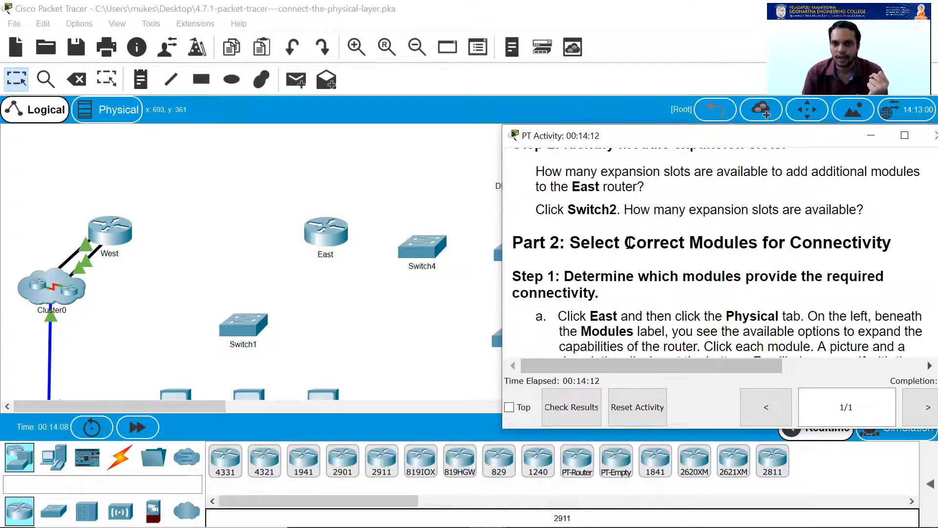
{"action": "scroll", "coordinate": [592, 230], "scroll_direction": "up", "scroll_amount": 1}
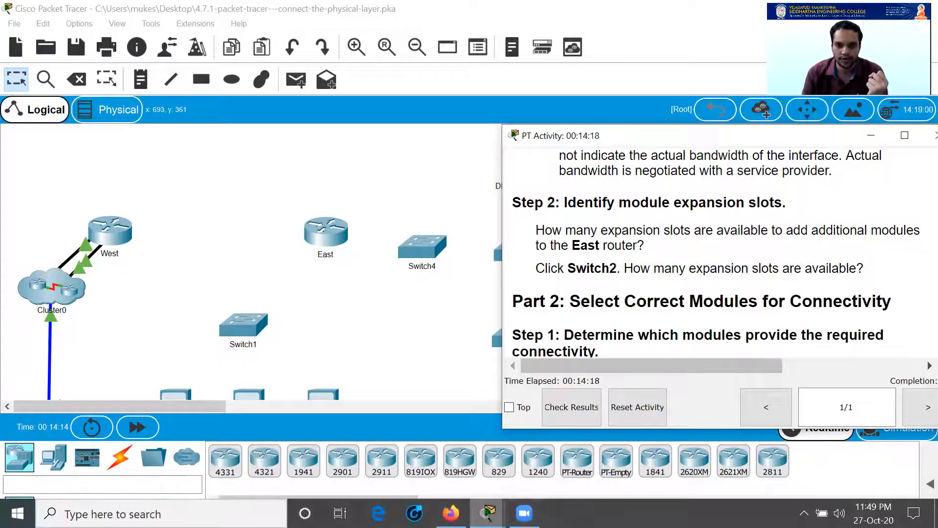
{"action": "mouse_move", "coordinate": [487, 513]}
{"action": "left_click", "coordinate": [654, 442]}
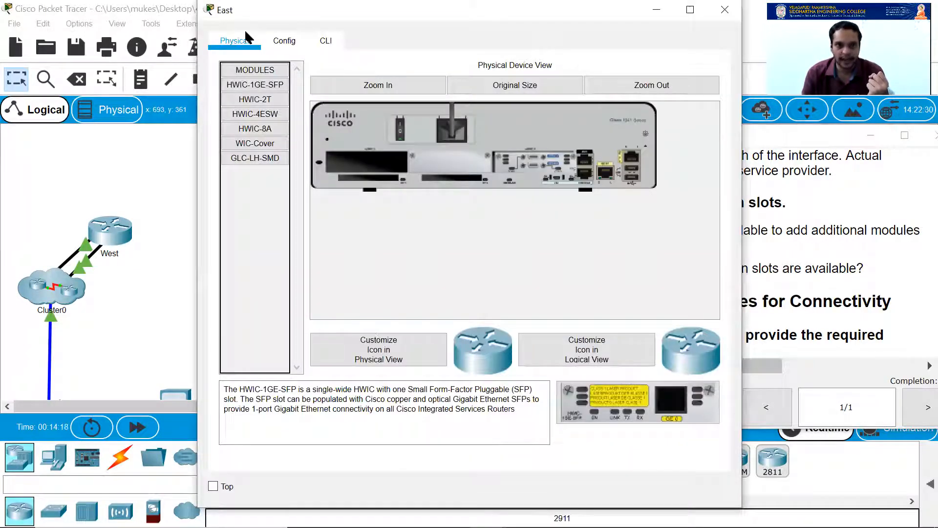
Zoom in on the East router's chassis, examine its expansion slots along the rear panel, and close the router window
{"action": "left_click", "coordinate": [372, 88]}
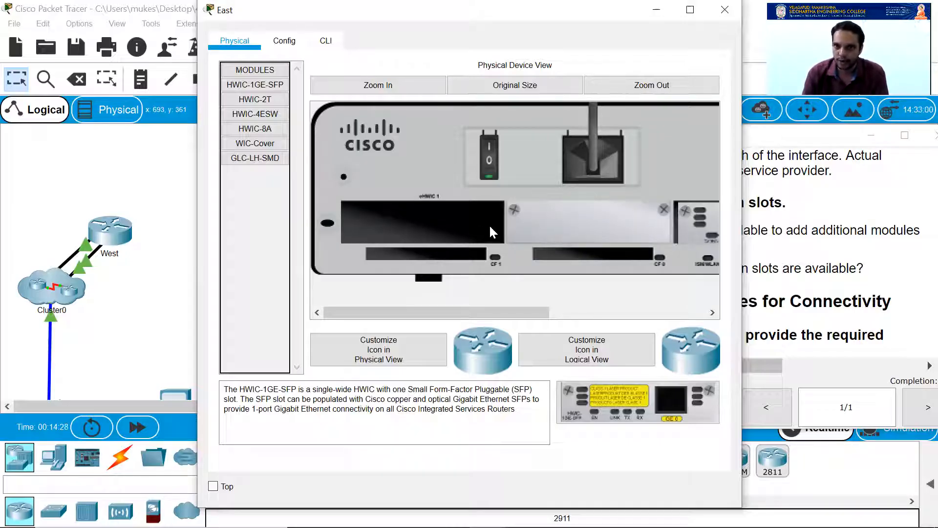
{"action": "left_click_drag", "start_coordinate": [508, 307], "coordinate": [569, 224]}
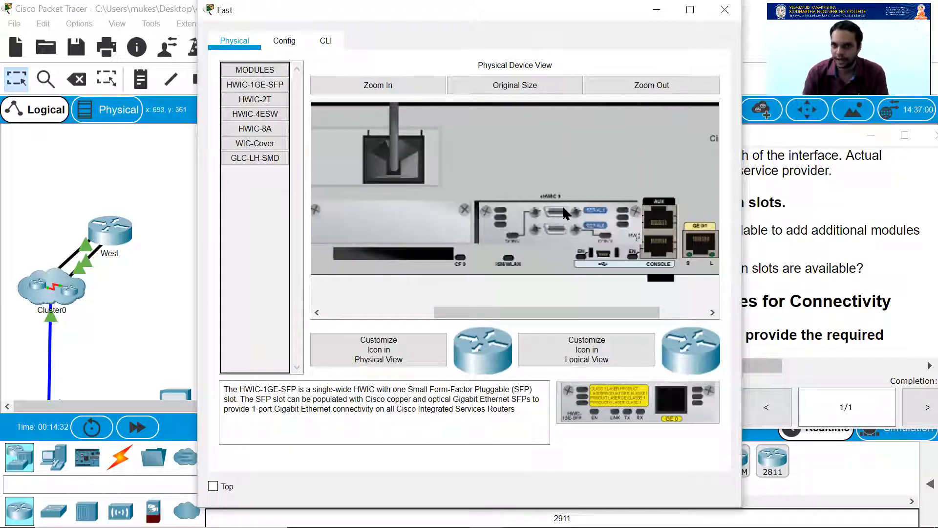
{"action": "left_click_drag", "start_coordinate": [528, 313], "coordinate": [418, 312]}
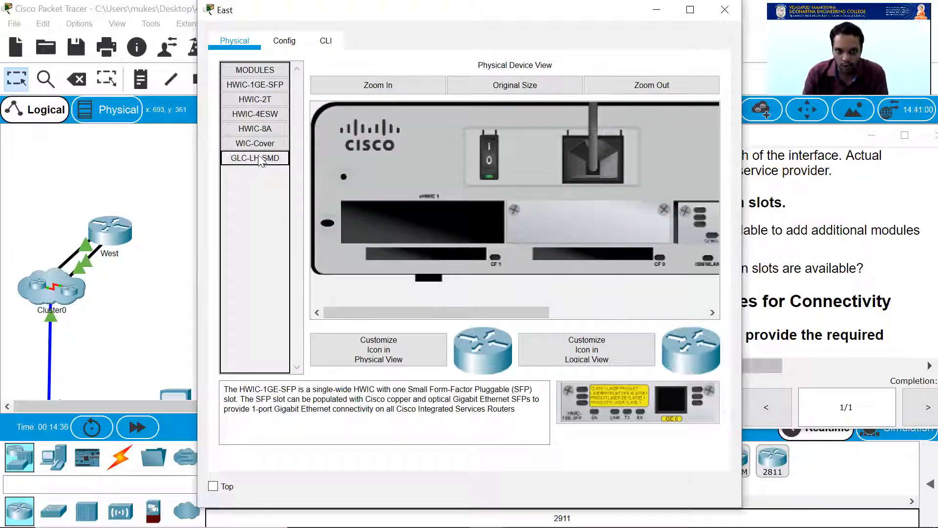
{"action": "left_click_drag", "start_coordinate": [477, 312], "coordinate": [537, 312]}
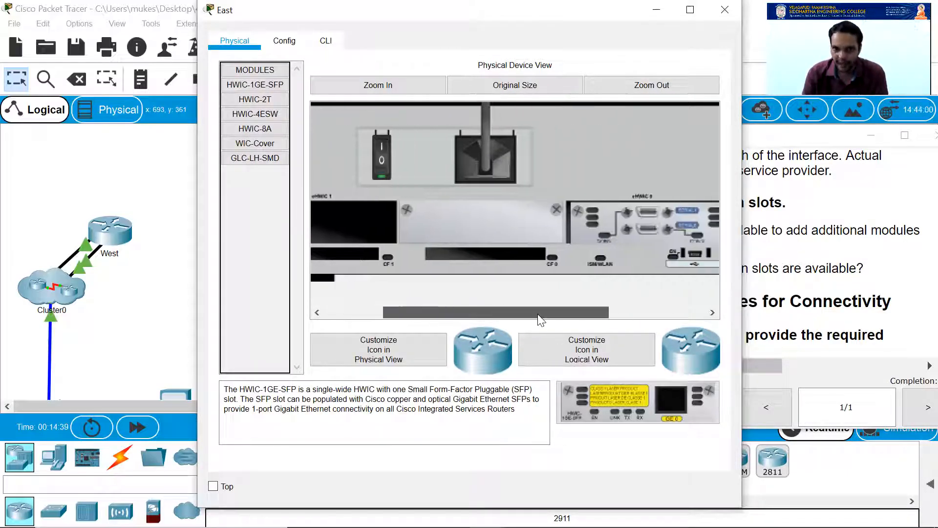
{"action": "left_click", "coordinate": [724, 10]}
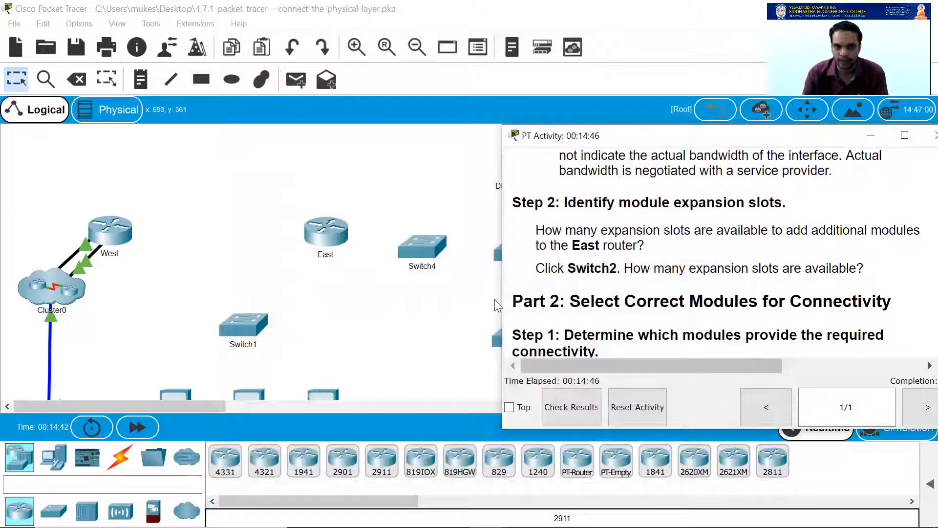
Open Switch2 on the topology and examine the expansion slots in its physical device view
{"action": "left_click", "coordinate": [439, 314]}
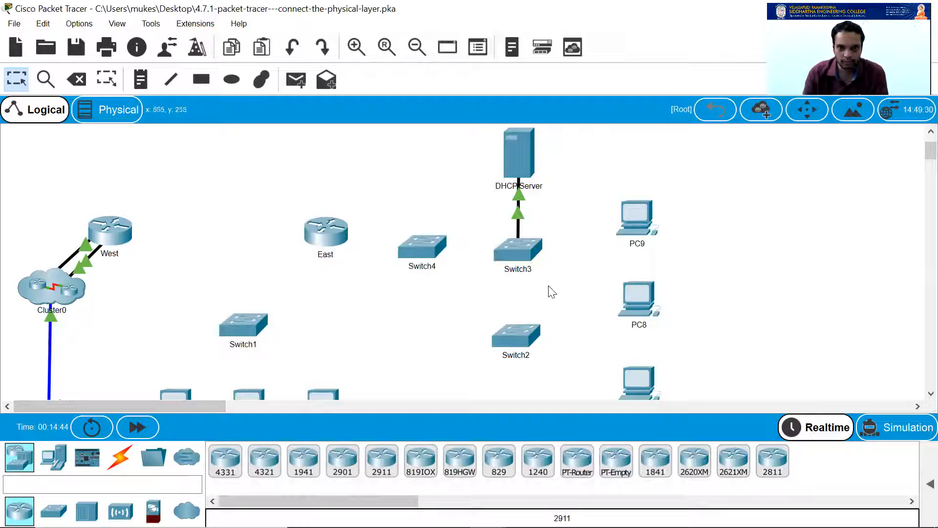
{"action": "left_click", "coordinate": [506, 336]}
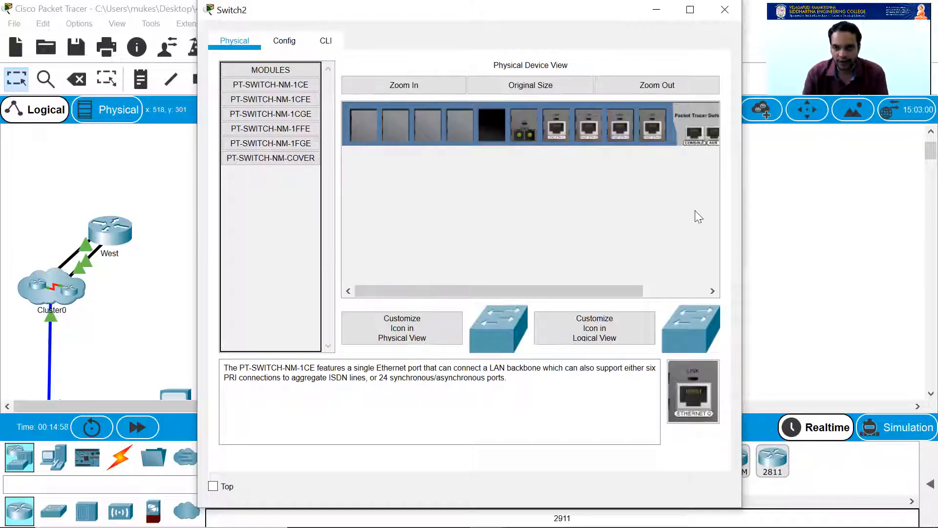
{"action": "left_click", "coordinate": [765, 239]}
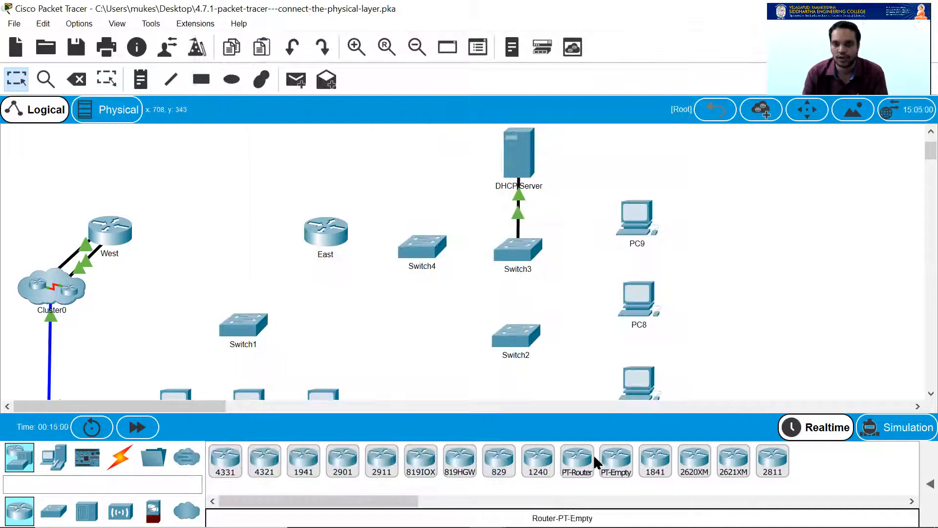
Read Part 2, Step 1 of the instructions on selecting modules, and move the instructions window fully into view
{"action": "mouse_move", "coordinate": [487, 513]}
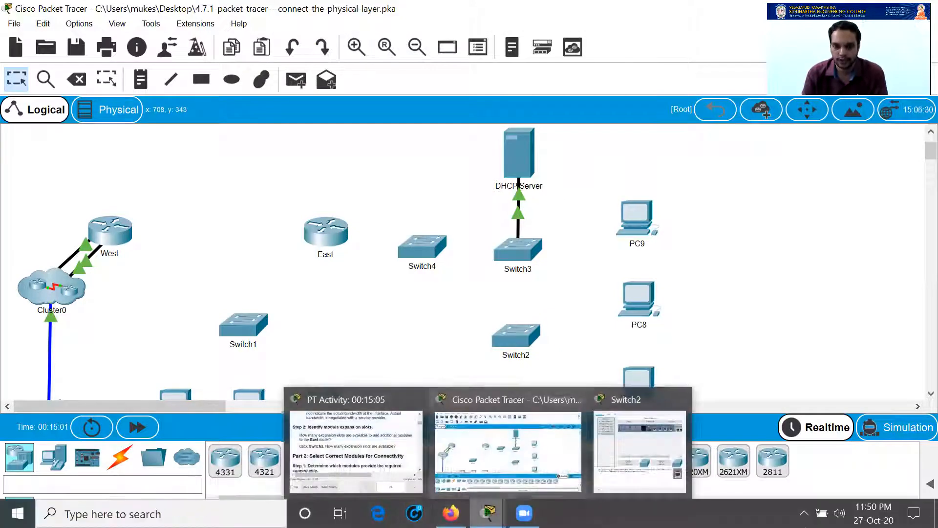
{"action": "left_click", "coordinate": [376, 447]}
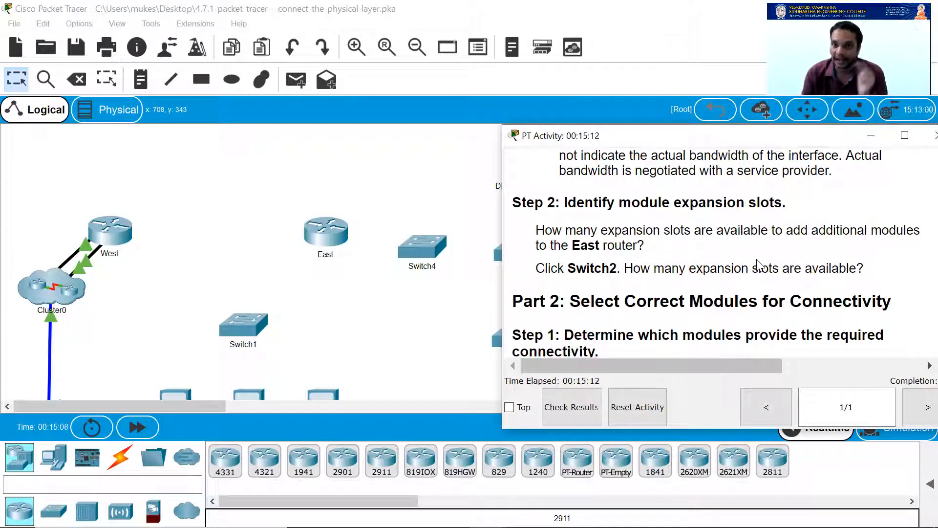
{"action": "scroll", "coordinate": [718, 315], "scroll_direction": "down", "scroll_amount": 1}
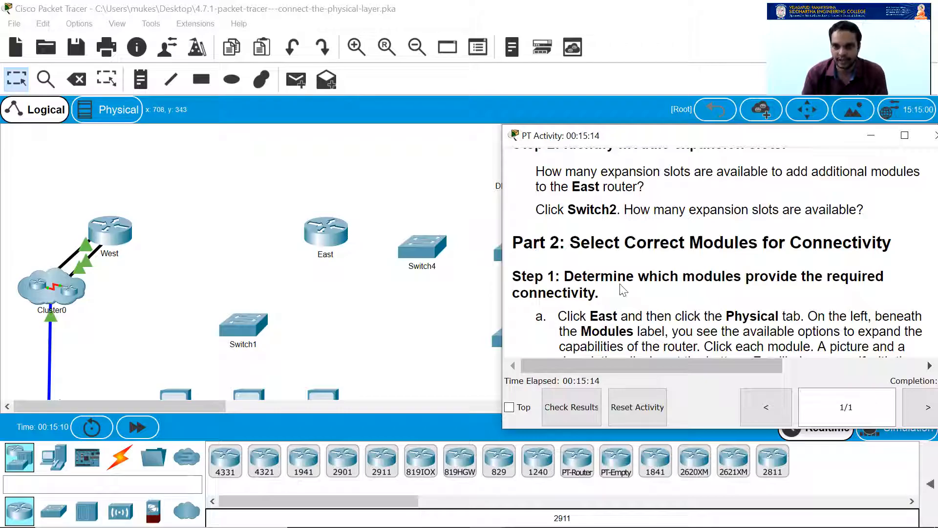
{"action": "scroll", "coordinate": [611, 284], "scroll_direction": "down", "scroll_amount": 1}
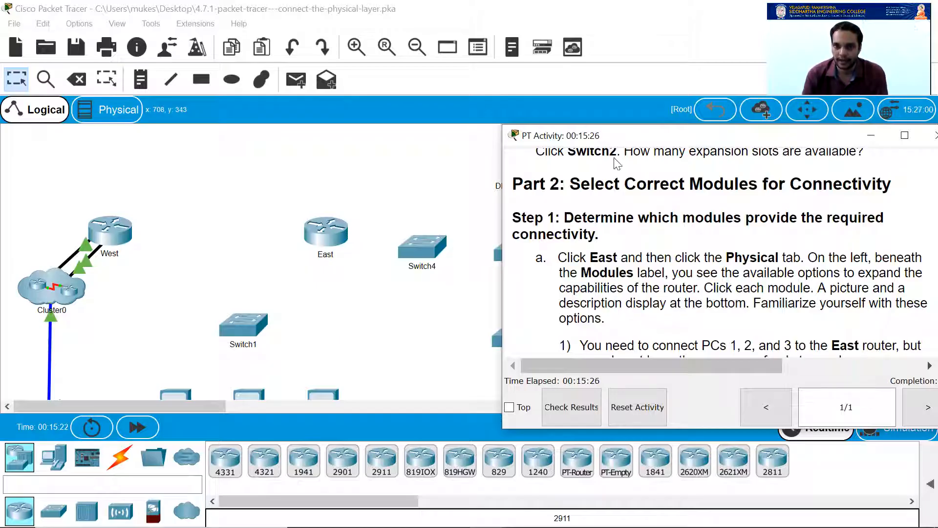
{"action": "left_click_drag", "start_coordinate": [634, 138], "coordinate": [573, 123]}
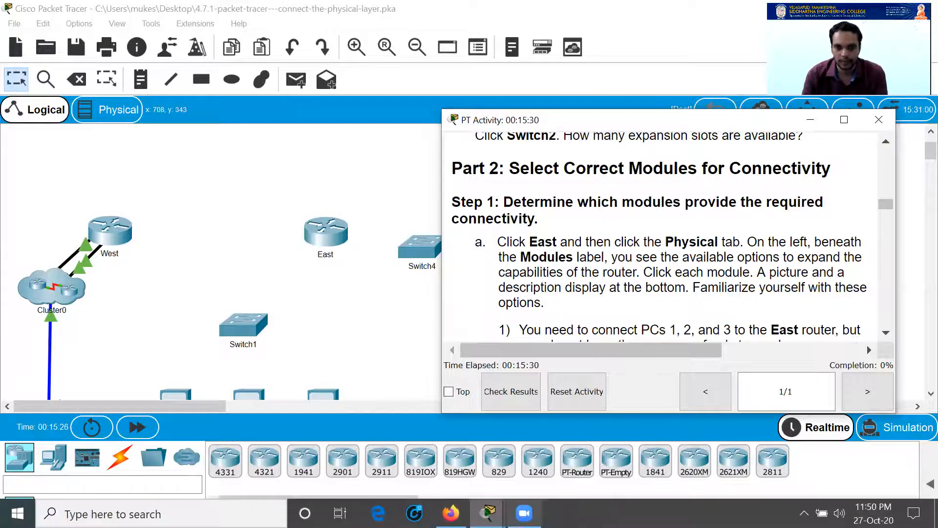
Close the Switch2 window and open the East router's physical device view with its list of modules
{"action": "mouse_move", "coordinate": [488, 513]}
{"action": "left_click", "coordinate": [639, 391]}
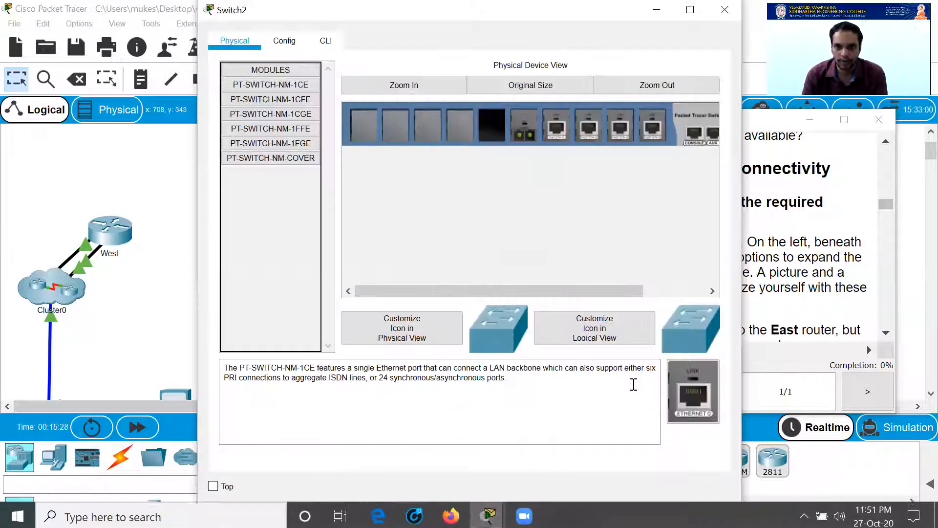
{"action": "left_click", "coordinate": [724, 10]}
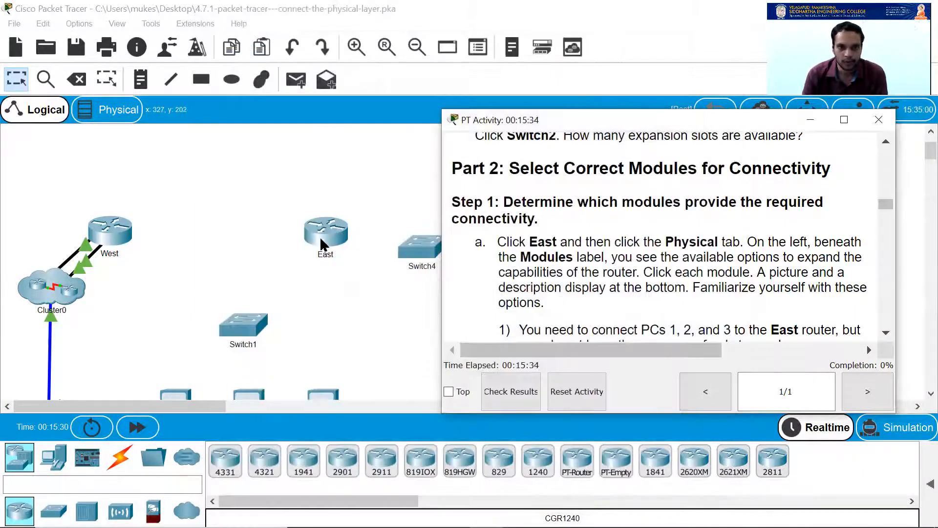
{"action": "left_click", "coordinate": [323, 241]}
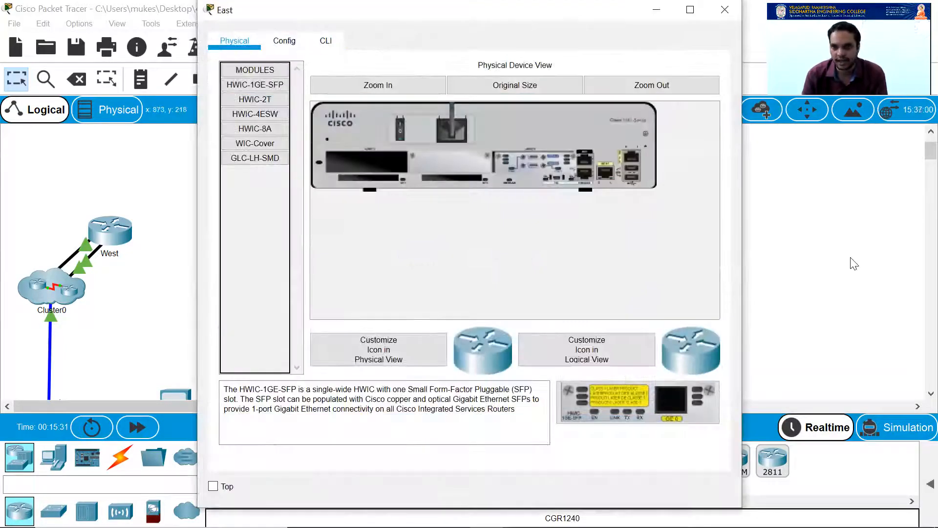
Read the Step 1a question about which module can connect PCs 1, 2, and 3 to the East router
{"action": "mouse_move", "coordinate": [488, 513]}
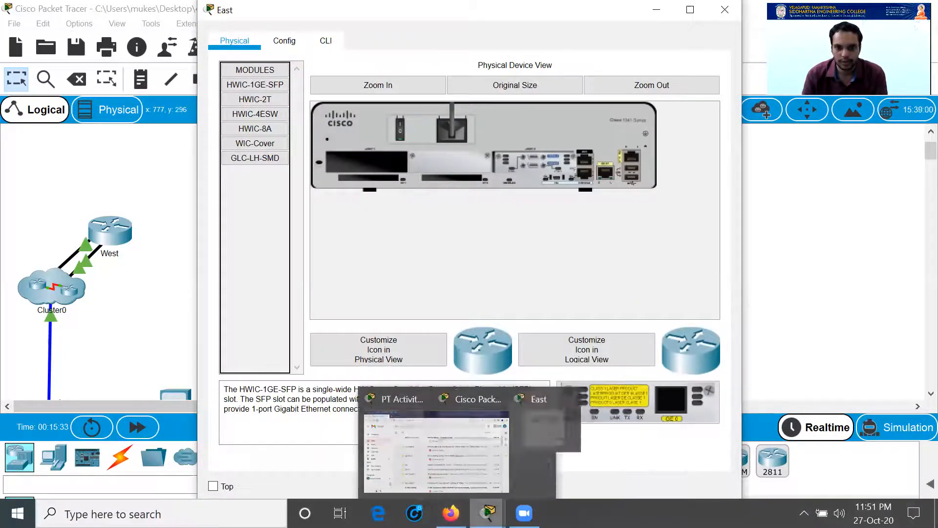
{"action": "left_click", "coordinate": [394, 457]}
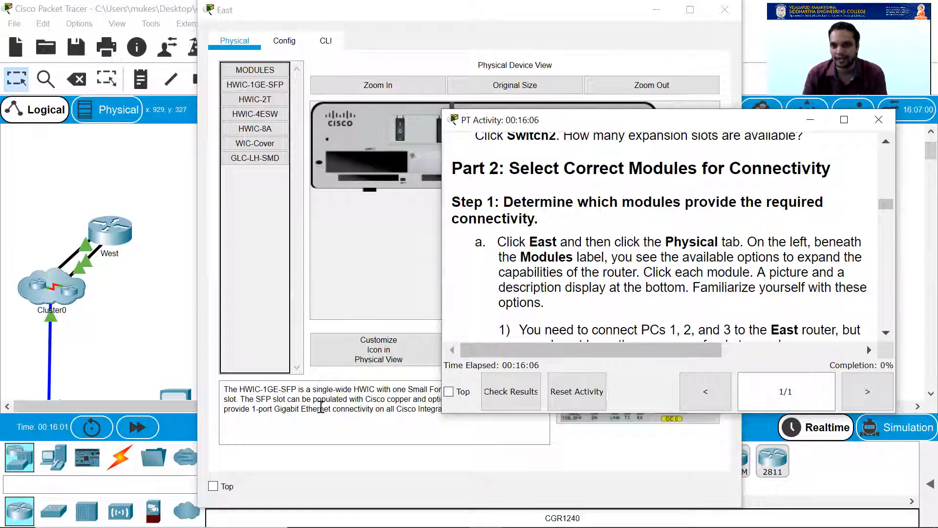
{"action": "scroll", "coordinate": [634, 265], "scroll_direction": "down", "scroll_amount": 1}
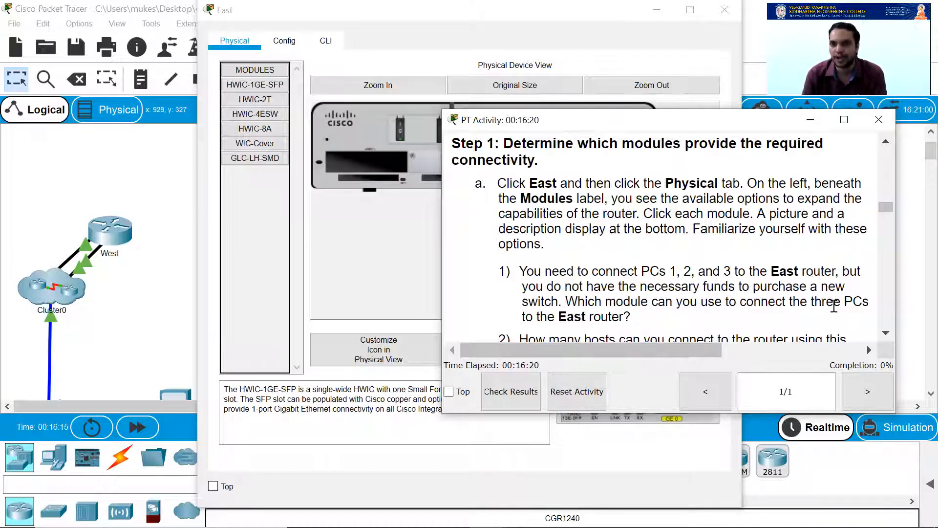
Zoom in on the East router's chassis and review the HWIC-1GE-SFP, HWIC-2T and HWIC-4ESW module descriptions
{"action": "left_click", "coordinate": [399, 281]}
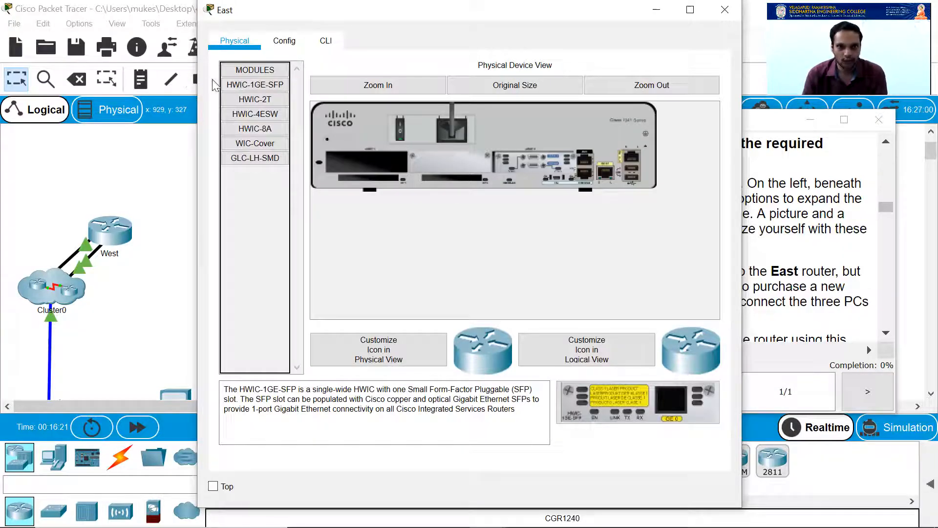
{"action": "left_click", "coordinate": [375, 85]}
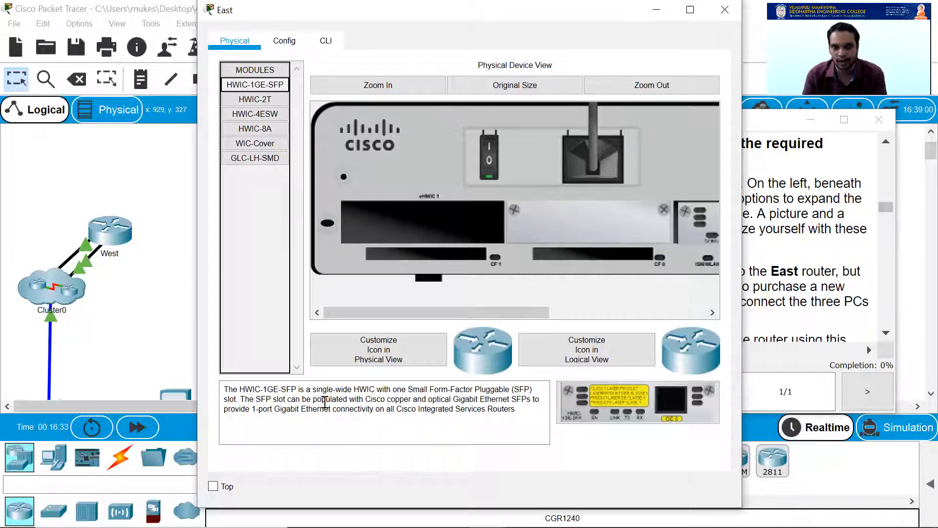
{"action": "left_click", "coordinate": [255, 99]}
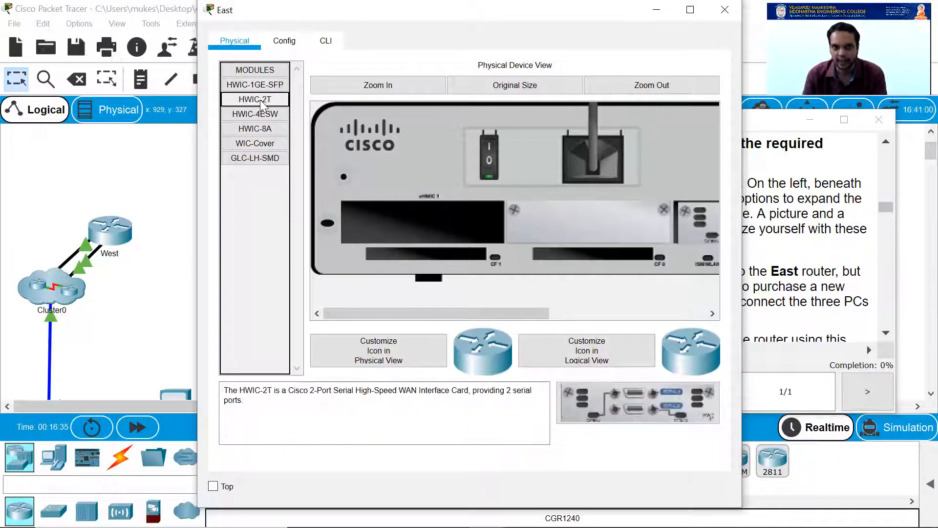
{"action": "left_click_drag", "start_coordinate": [486, 313], "coordinate": [456, 326]}
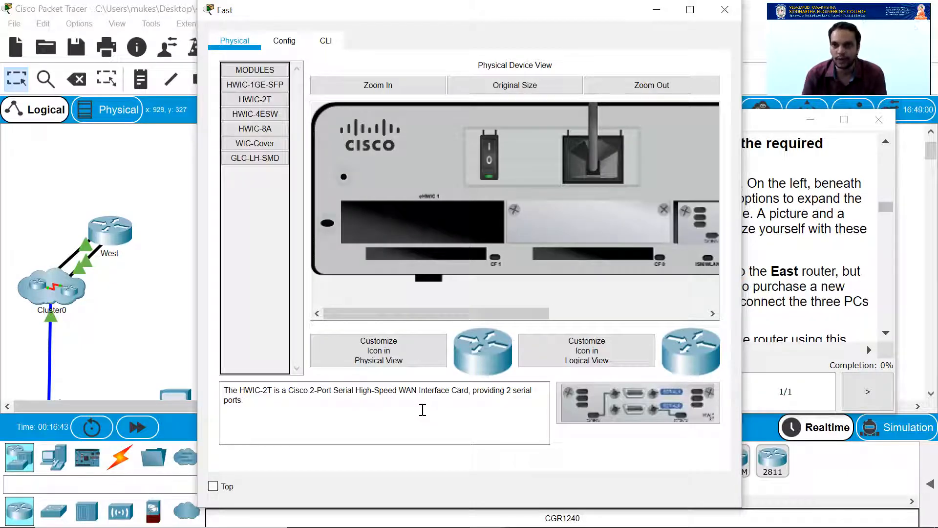
{"action": "left_click", "coordinate": [255, 115]}
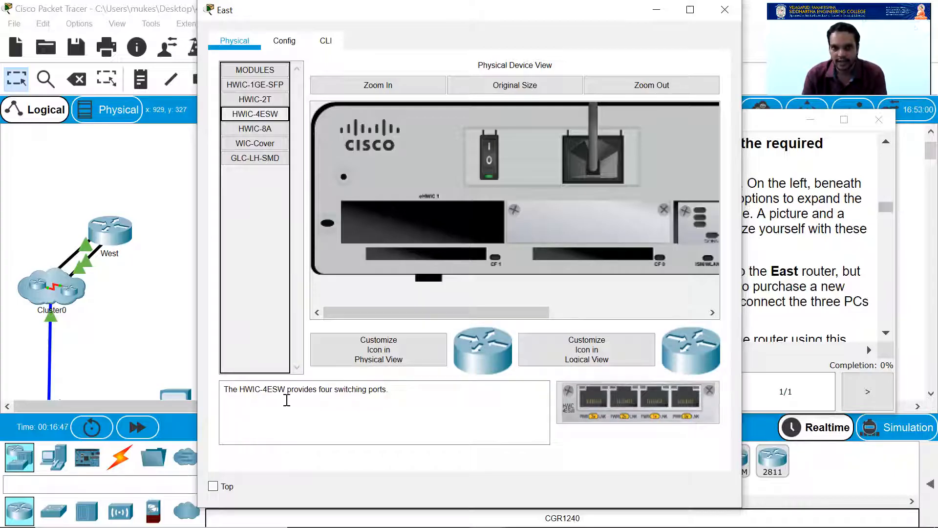
{"action": "left_click_drag", "start_coordinate": [287, 390], "coordinate": [395, 390]}
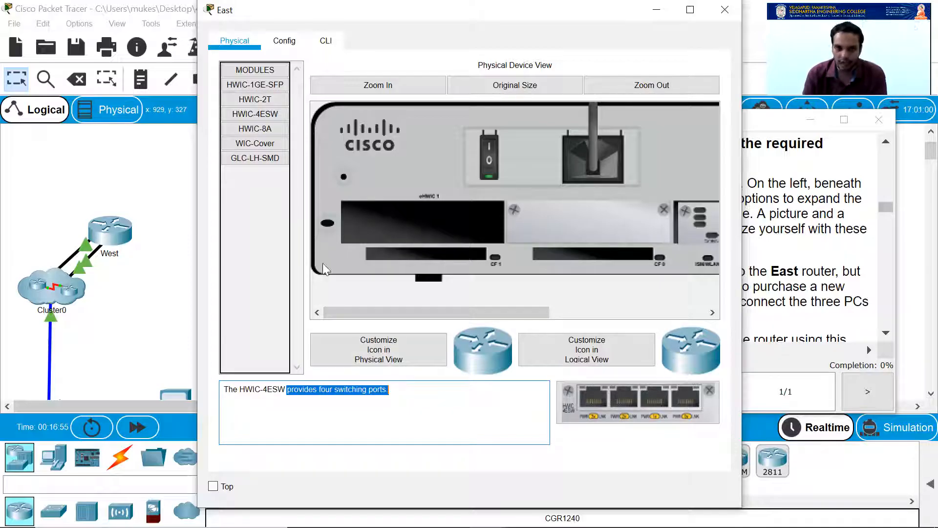
Locate PC1, PC2, and PC3 on the topology, recheck the module question, and return to the East router's device view
{"action": "left_click", "coordinate": [171, 282]}
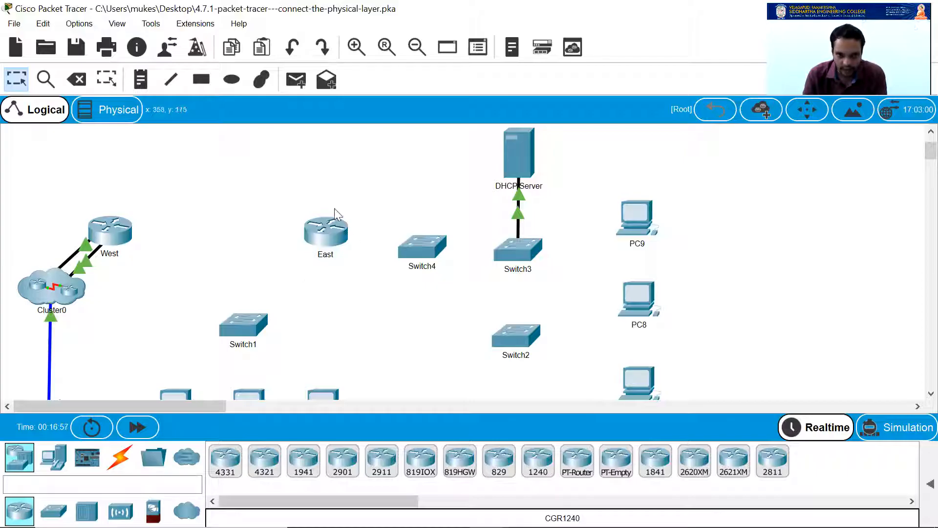
{"action": "scroll", "coordinate": [291, 274], "scroll_direction": "down", "scroll_amount": 1}
{"action": "scroll", "coordinate": [292, 290], "scroll_direction": "up", "scroll_amount": 3}
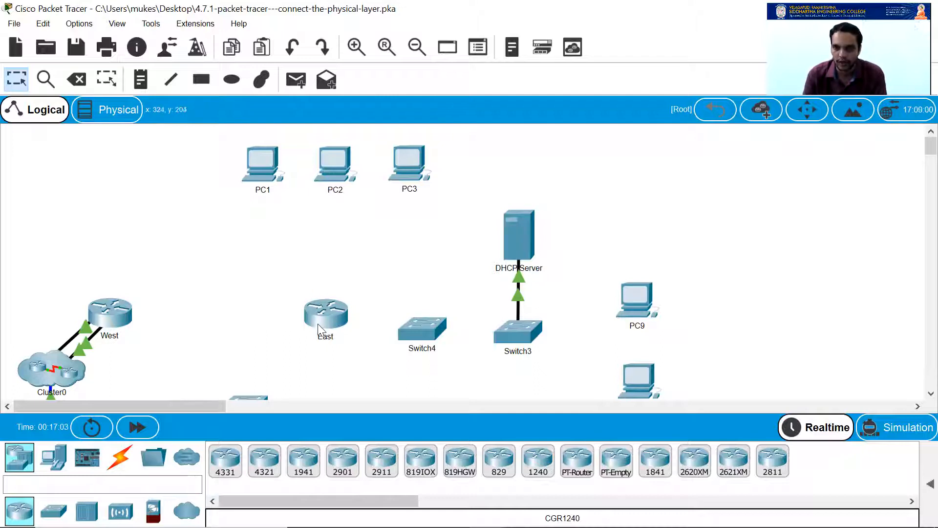
{"action": "mouse_move", "coordinate": [454, 526]}
{"action": "mouse_move", "coordinate": [487, 513]}
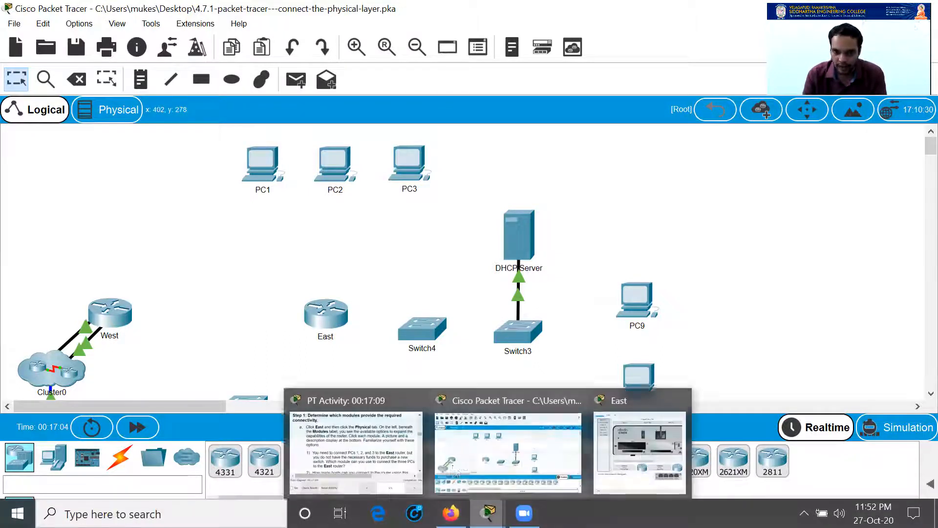
{"action": "left_click", "coordinate": [398, 442]}
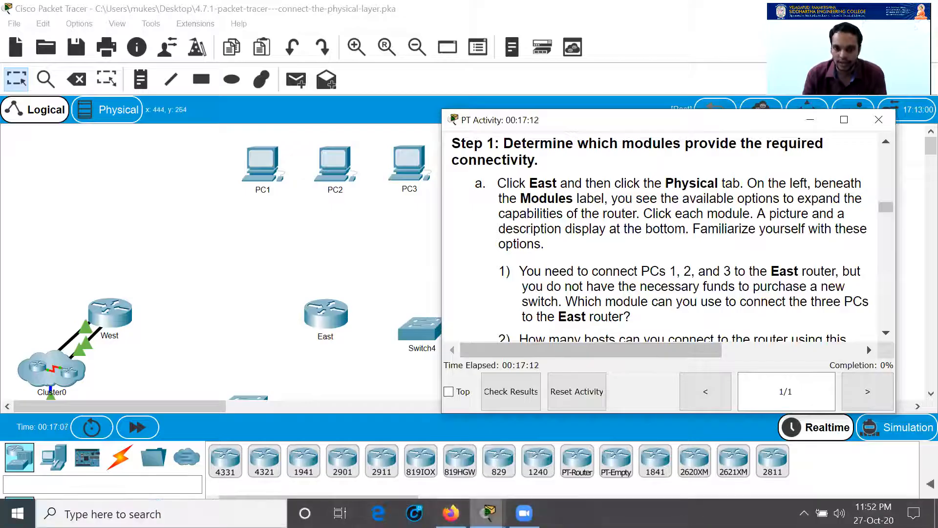
{"action": "left_click", "coordinate": [508, 455]}
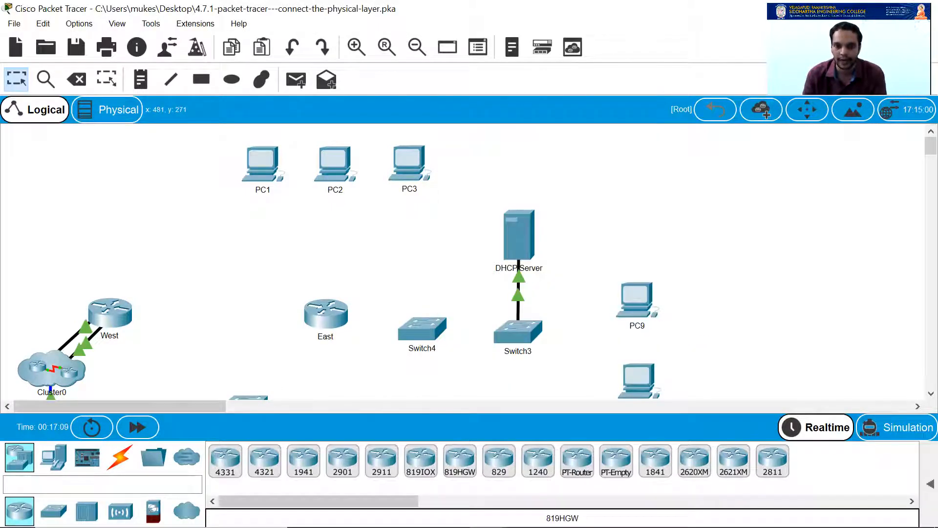
{"action": "left_click", "coordinate": [620, 449]}
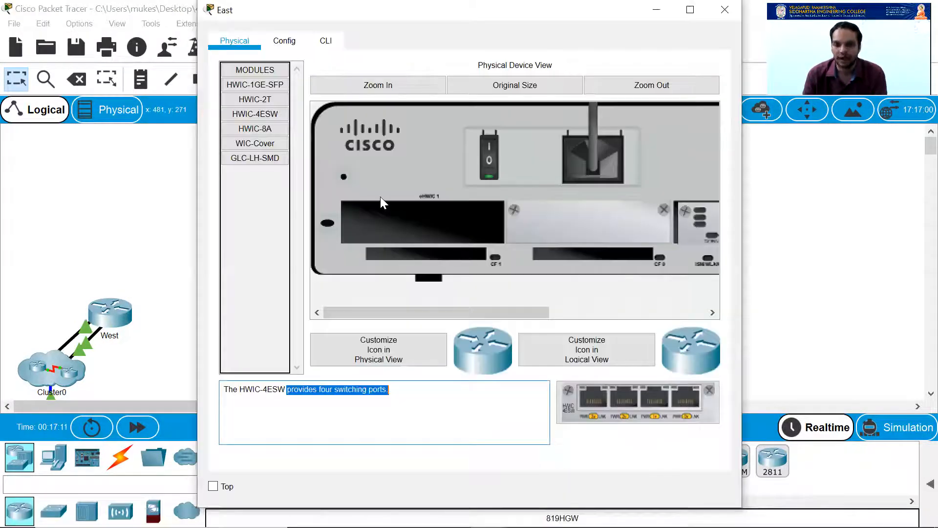
Toggle the East router's power off and on, and try to insert the HWIC-4ESW module while it is powered on
{"action": "left_click", "coordinate": [490, 168]}
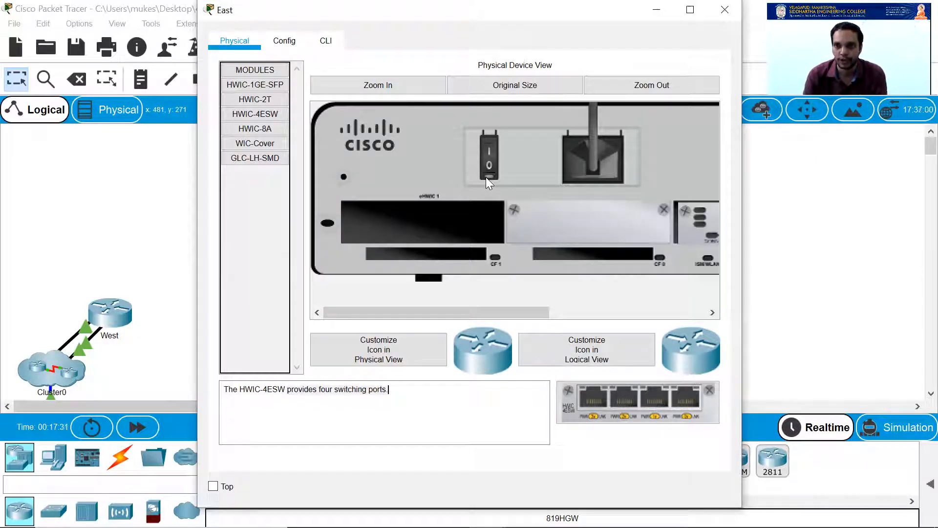
{"action": "left_click", "coordinate": [490, 150]}
{"action": "left_click", "coordinate": [262, 116]}
{"action": "left_click_drag", "start_coordinate": [260, 116], "coordinate": [419, 239]}
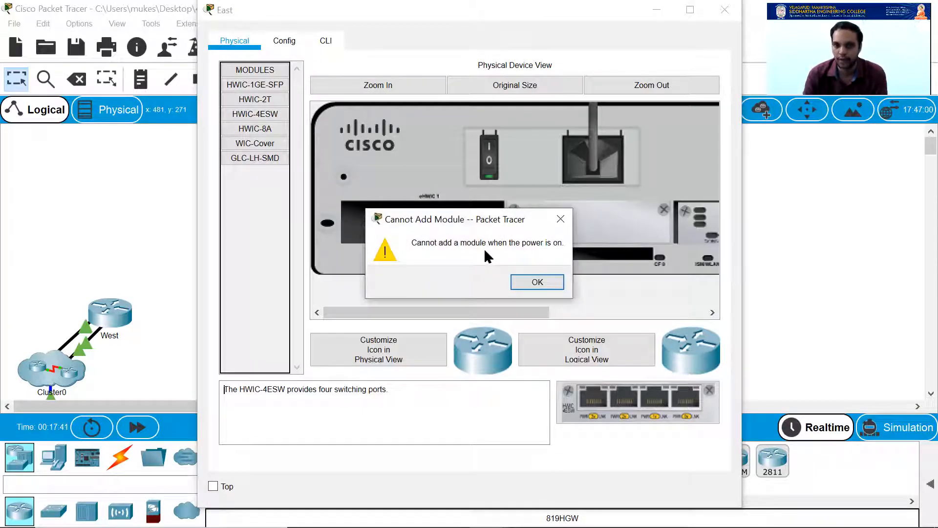
{"action": "left_click", "coordinate": [539, 279]}
Power off the East router and review the HWIC-8A, WIC-Cover and GLC-LH-SMD module descriptions
{"action": "left_click", "coordinate": [489, 166]}
{"action": "left_click", "coordinate": [255, 128]}
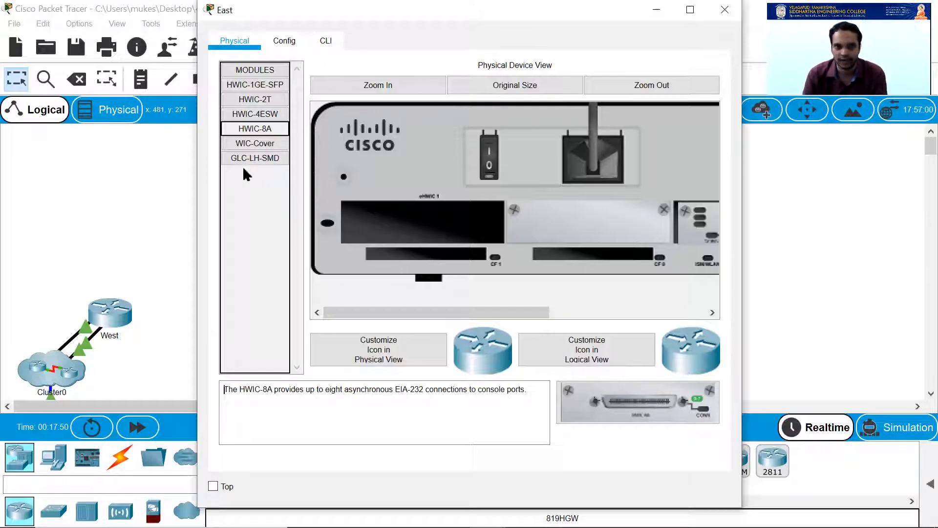
{"action": "left_click", "coordinate": [254, 144]}
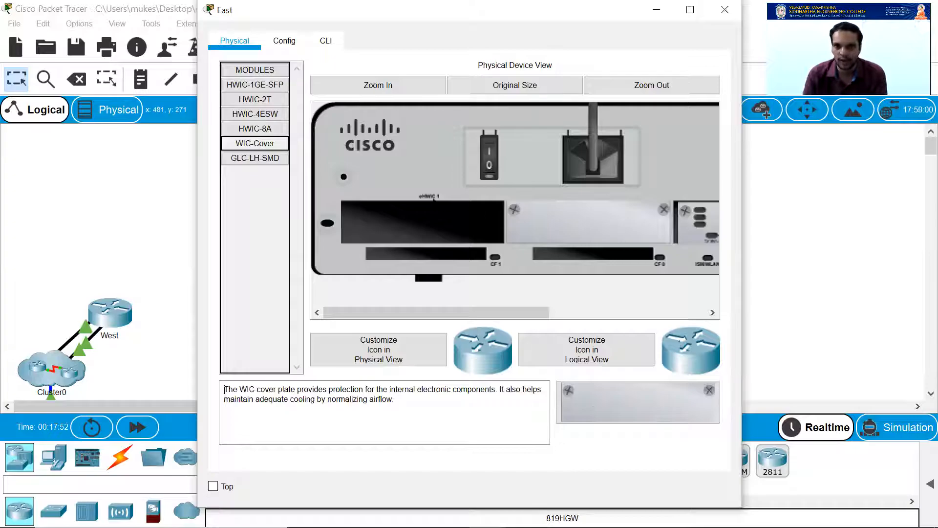
{"action": "left_click_drag", "start_coordinate": [632, 404], "coordinate": [418, 227]}
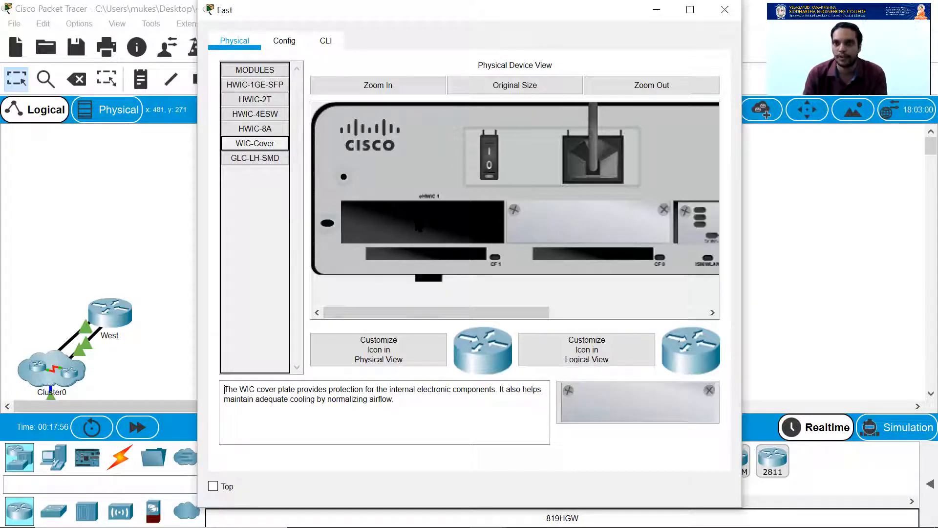
{"action": "left_click", "coordinate": [260, 158]}
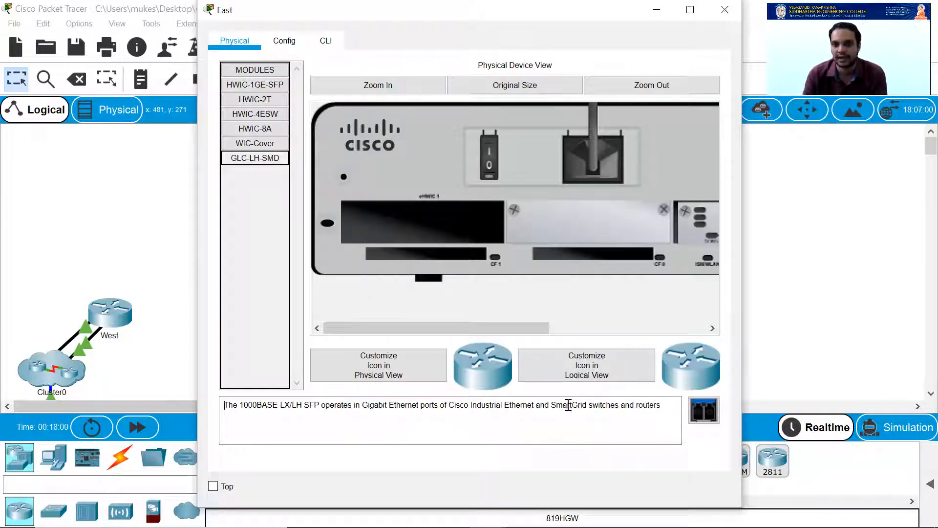
Insert the HWIC-4ESW module into the East router's empty eHWIC 1 slot and power the router on
{"action": "left_click", "coordinate": [254, 117]}
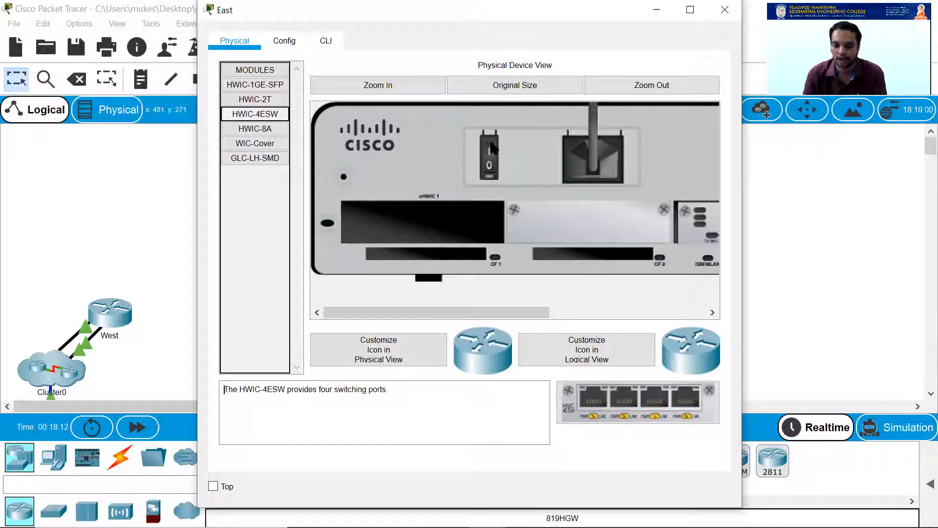
{"action": "left_click_drag", "start_coordinate": [259, 115], "coordinate": [414, 223]}
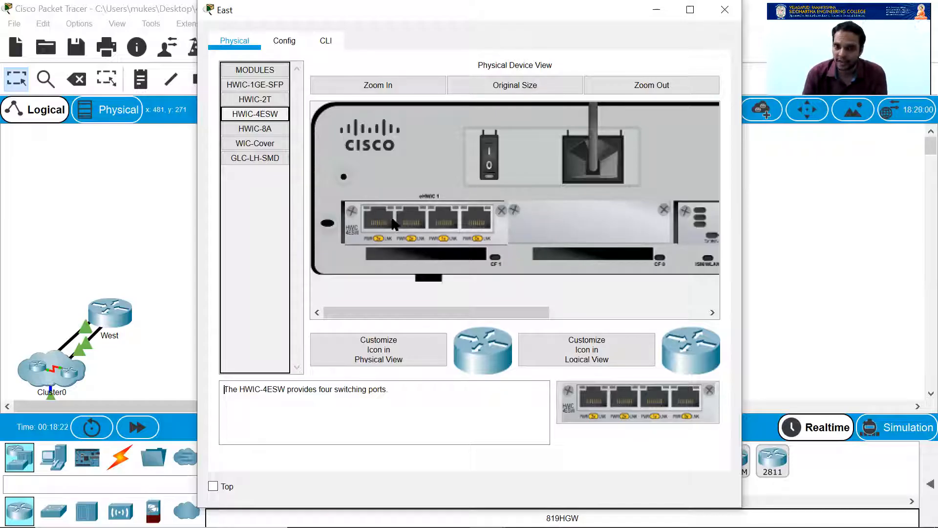
{"action": "left_click", "coordinate": [490, 152]}
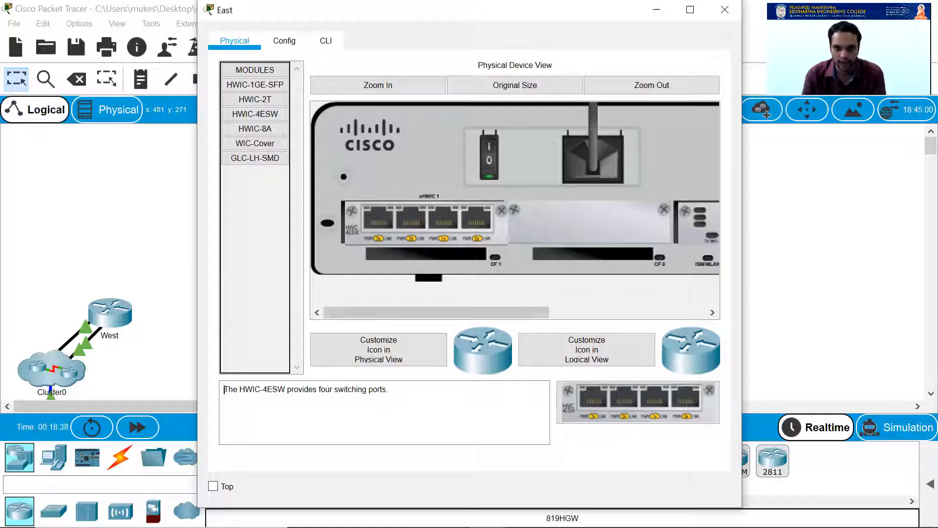
Read the questions on the module for the three PCs and its host capacity, and close the East router window
{"action": "mouse_move", "coordinate": [487, 513]}
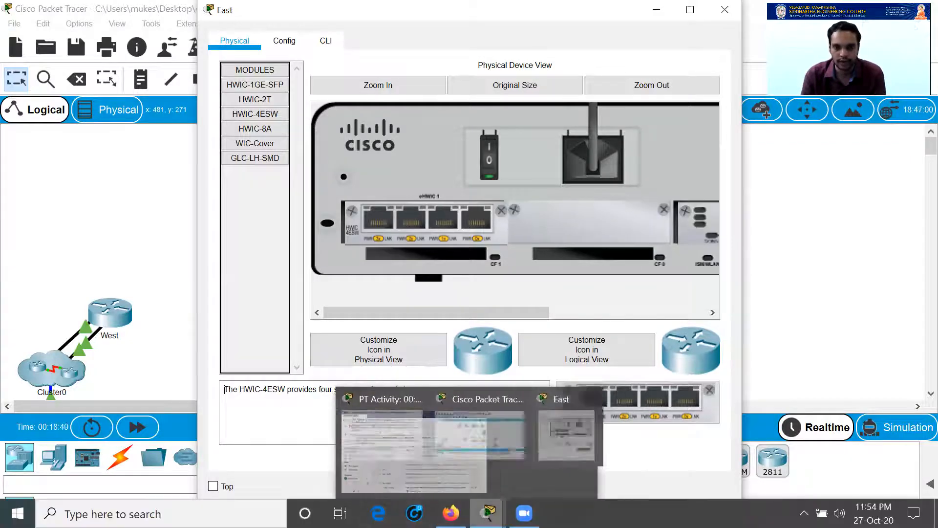
{"action": "left_click", "coordinate": [382, 439]}
{"action": "scroll", "coordinate": [531, 227], "scroll_direction": "down", "scroll_amount": 2}
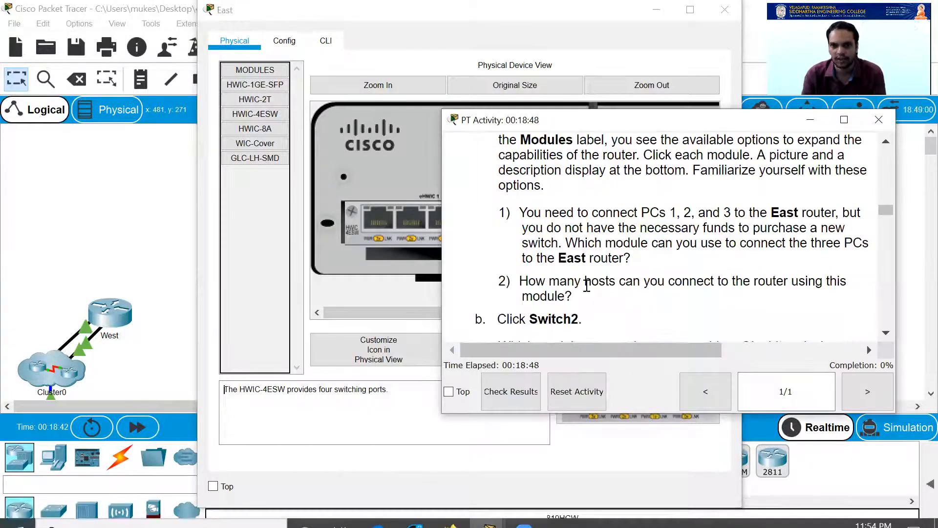
{"action": "left_click_drag", "start_coordinate": [519, 212], "coordinate": [631, 259]}
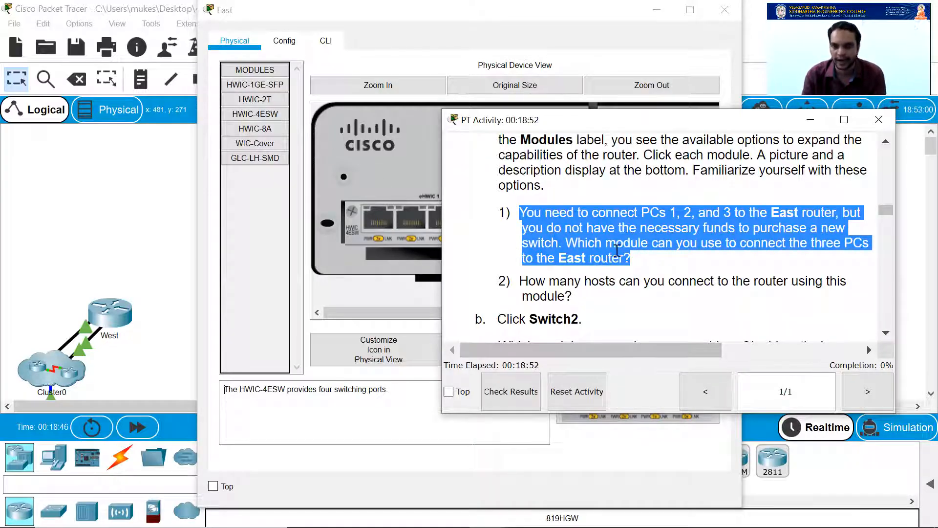
{"action": "left_click", "coordinate": [566, 289]}
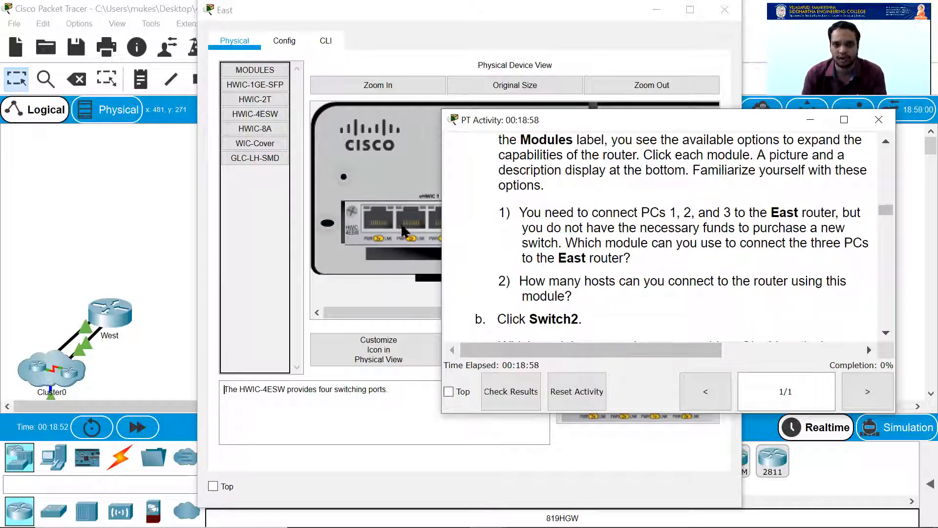
{"action": "left_click_drag", "start_coordinate": [563, 119], "coordinate": [574, 279]}
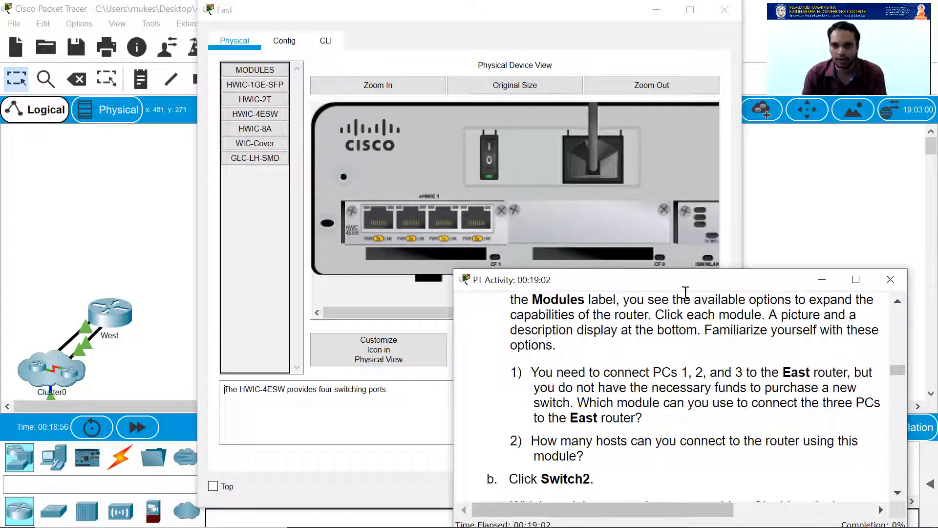
{"action": "left_click_drag", "start_coordinate": [686, 282], "coordinate": [663, 115]}
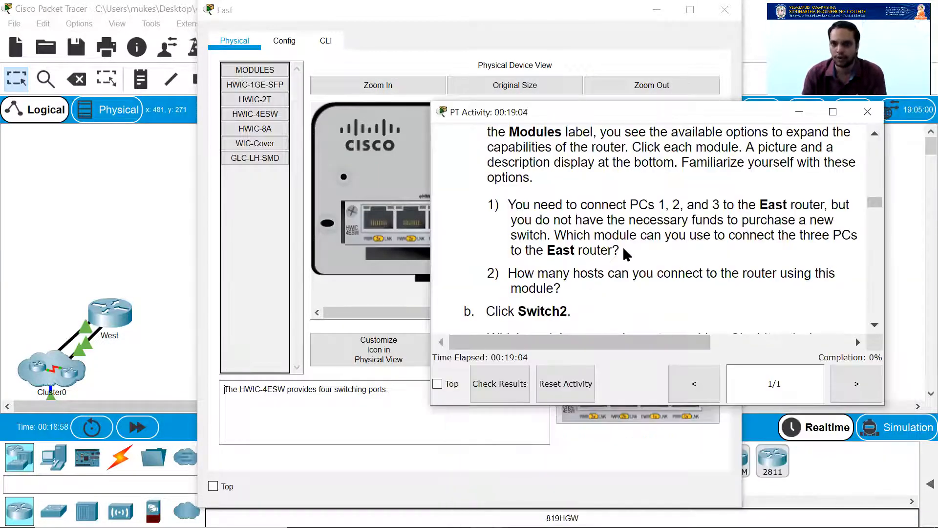
{"action": "scroll", "coordinate": [565, 259], "scroll_direction": "down", "scroll_amount": 1}
{"action": "left_click", "coordinate": [726, 14]}
{"action": "left_click", "coordinate": [726, 14]}
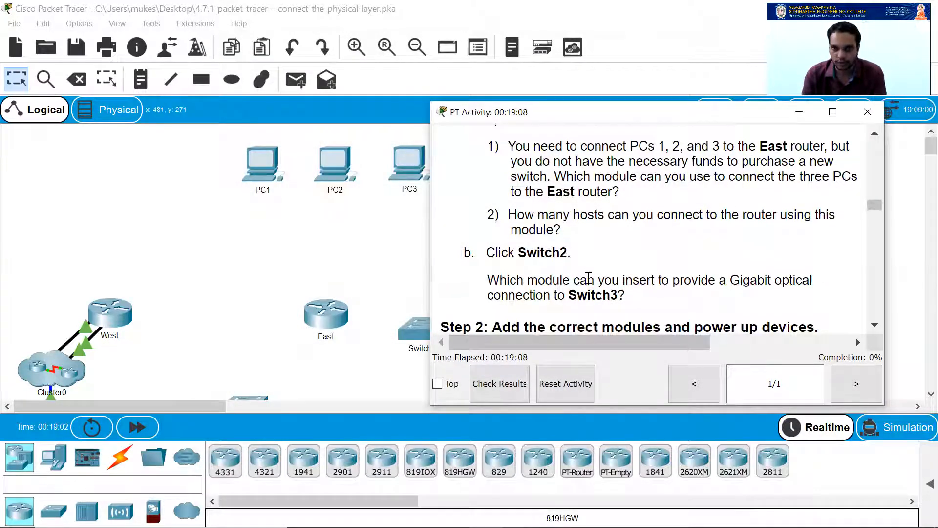
Read the question on a Gigabit optical connection to Switch3 and open Switch2's physical device view with its module list
{"action": "scroll", "coordinate": [554, 268], "scroll_direction": "down", "scroll_amount": 1}
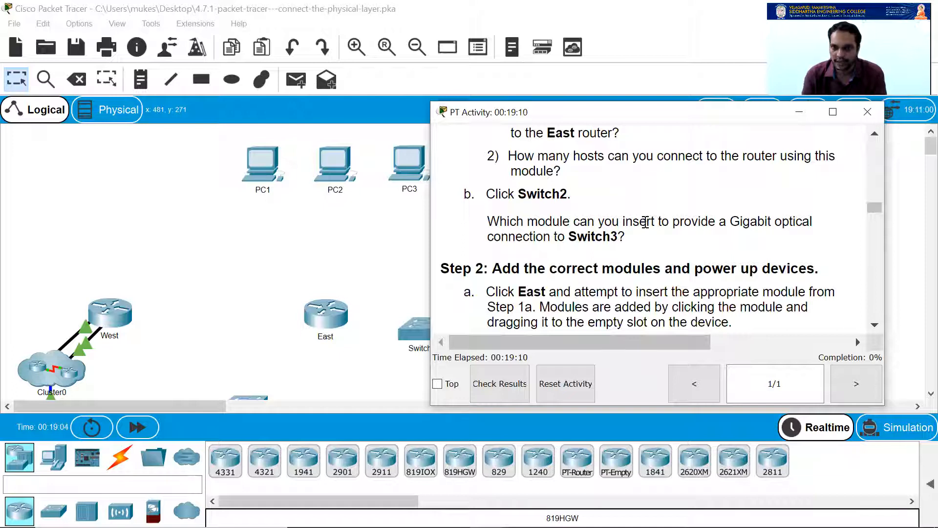
{"action": "left_click_drag", "start_coordinate": [731, 221], "coordinate": [760, 249]}
{"action": "left_click", "coordinate": [369, 260]}
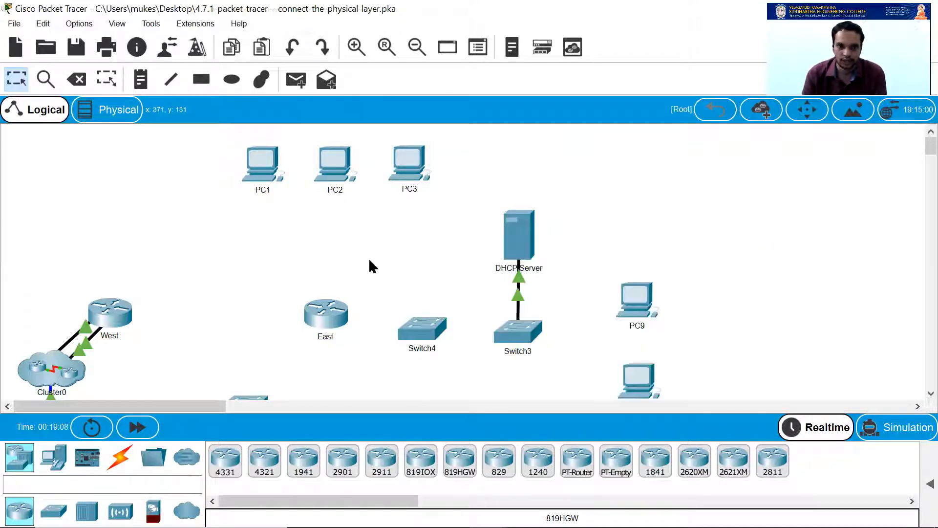
{"action": "scroll", "coordinate": [466, 288], "scroll_direction": "down", "scroll_amount": 2}
{"action": "scroll", "coordinate": [489, 303], "scroll_direction": "down", "scroll_amount": 1}
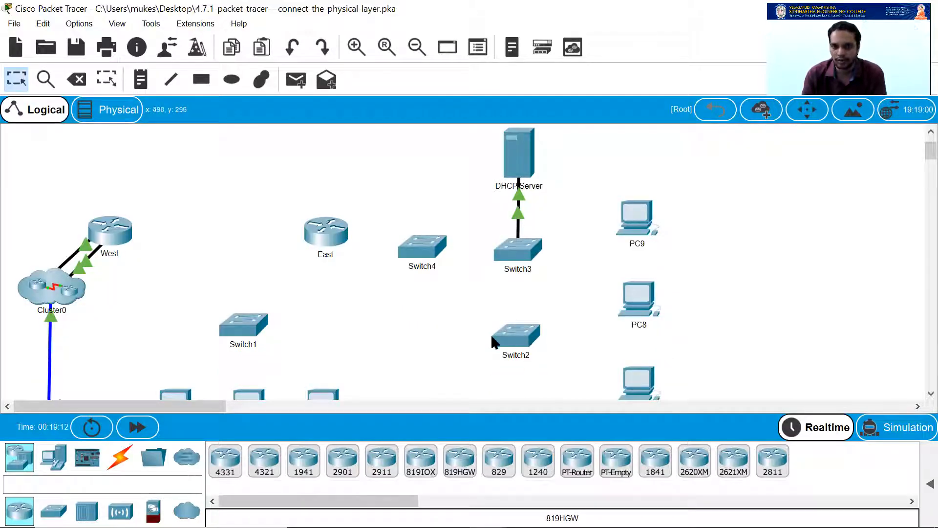
{"action": "left_click", "coordinate": [520, 335]}
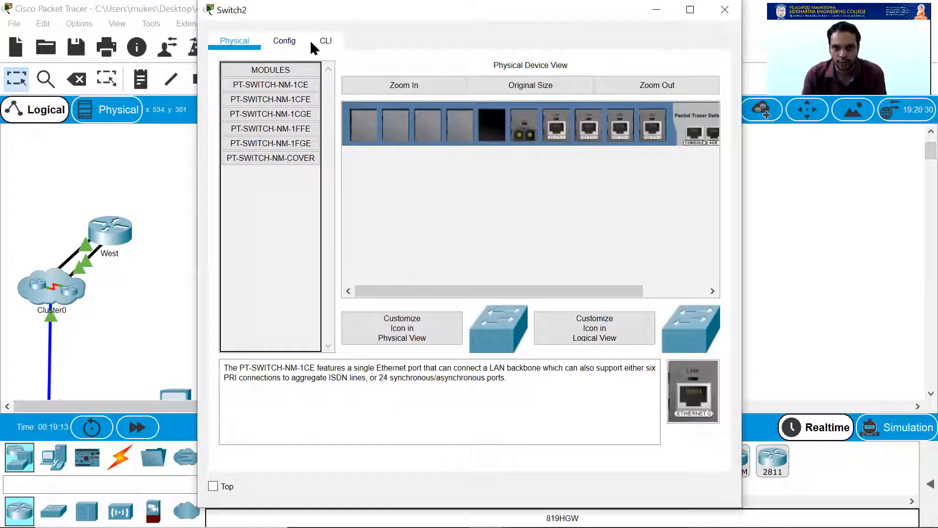
Enlarge Switch2's device view to inspect its empty slot, and reread the activity question on the Gigabit optical connection to Switch3
{"action": "left_click", "coordinate": [386, 85]}
{"action": "left_click_drag", "start_coordinate": [440, 293], "coordinate": [492, 294]}
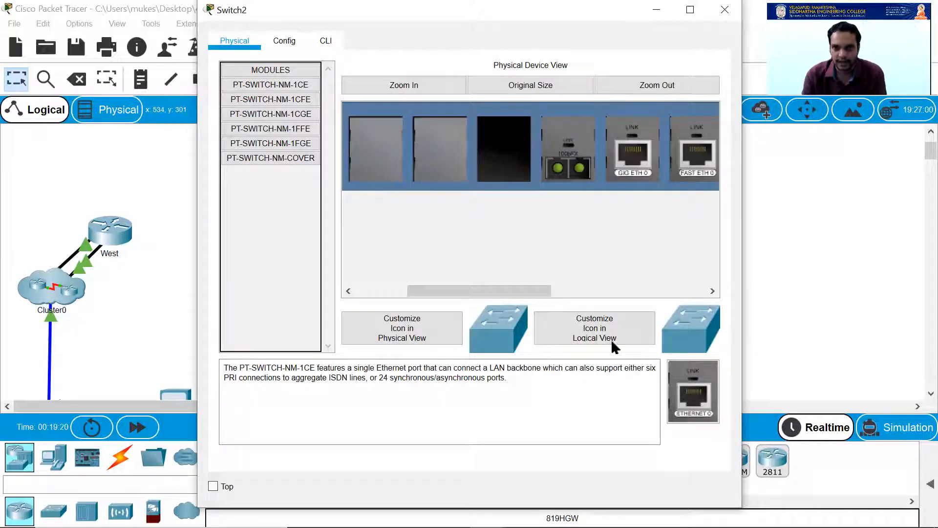
{"action": "mouse_move", "coordinate": [488, 515]}
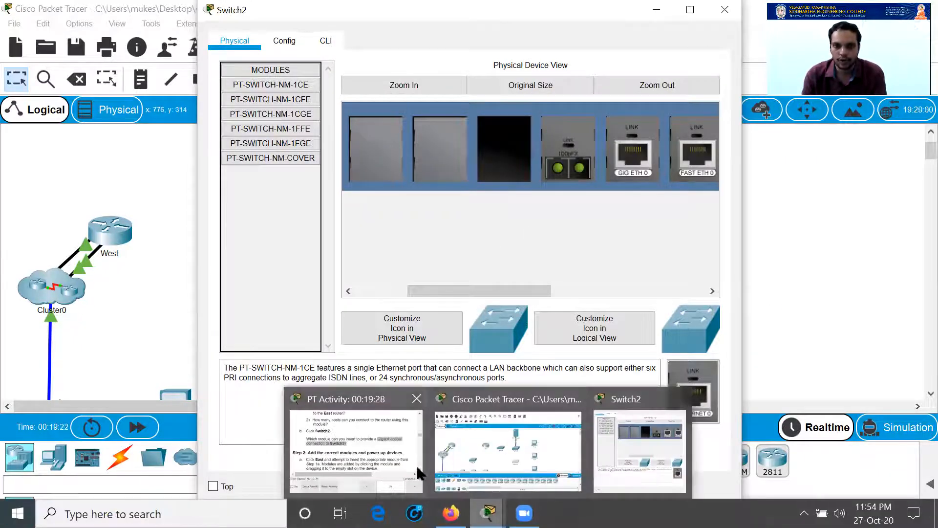
{"action": "left_click", "coordinate": [359, 455]}
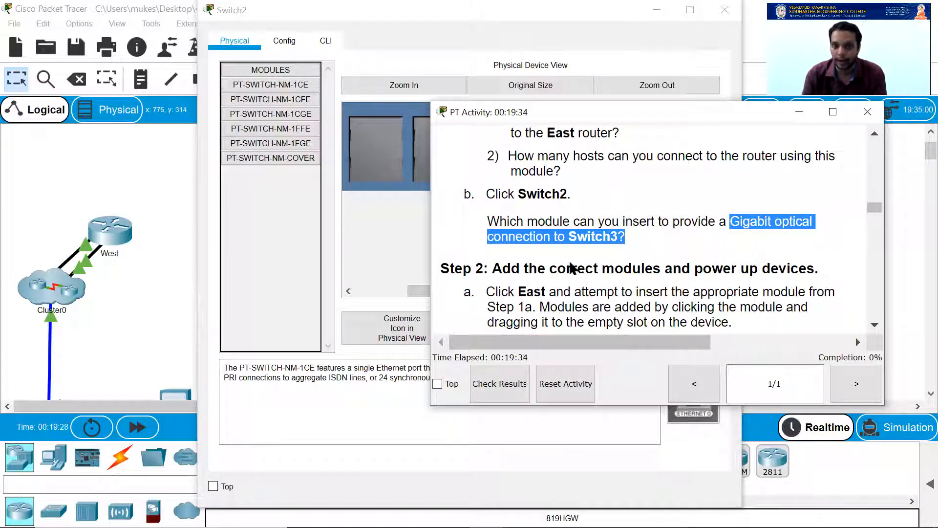
{"action": "left_click", "coordinate": [633, 262]}
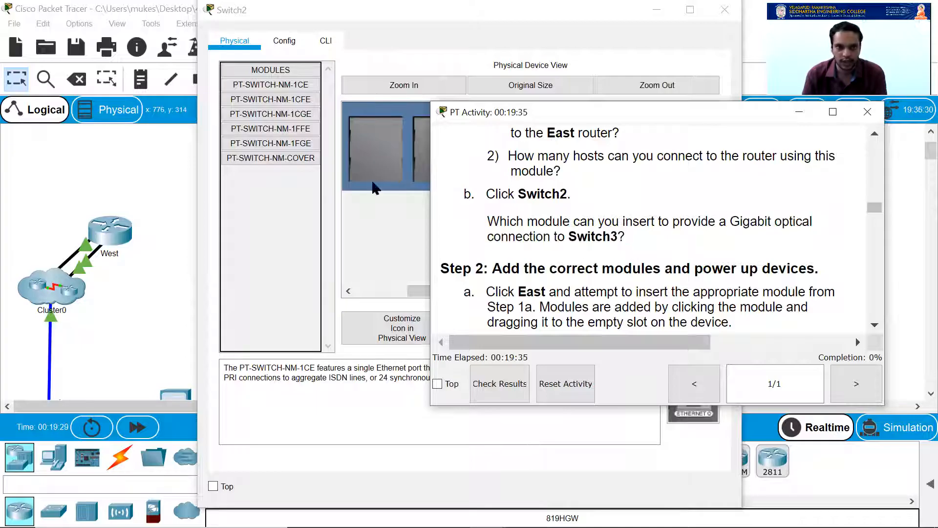
Review the PT-SWITCH-NM-1CE and PT-SWITCH-NM-1CFE module descriptions for Switch2, checking the interface speed and media type
{"action": "left_click", "coordinate": [281, 211]}
{"action": "left_click", "coordinate": [288, 83]}
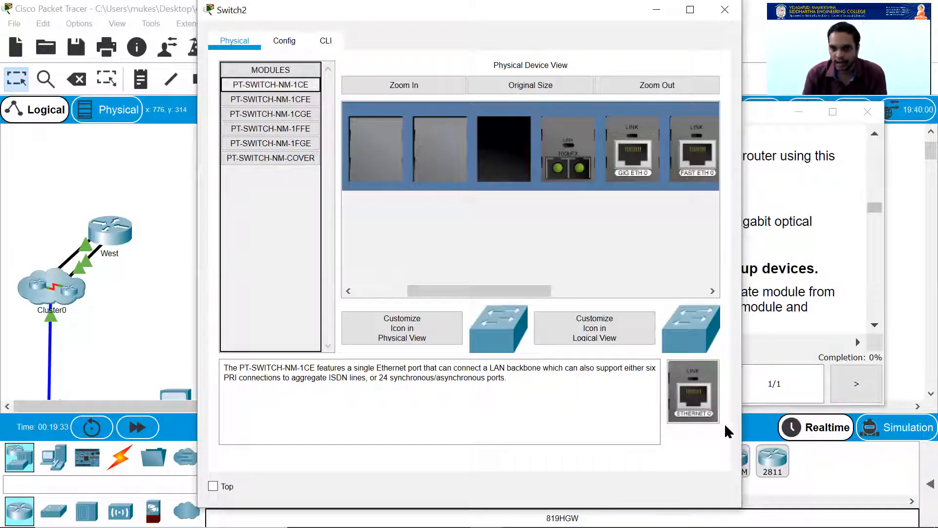
{"action": "left_click", "coordinate": [296, 99]}
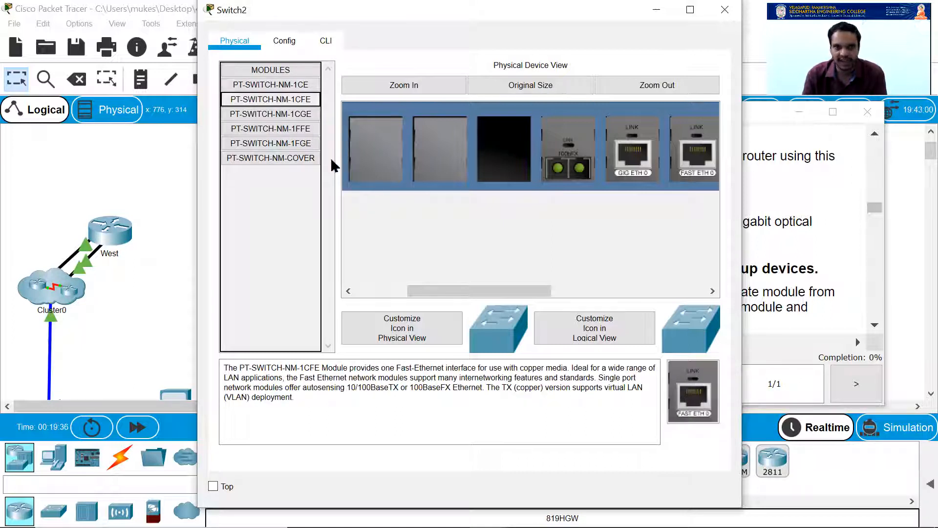
{"action": "left_click_drag", "start_coordinate": [396, 369], "coordinate": [447, 370]}
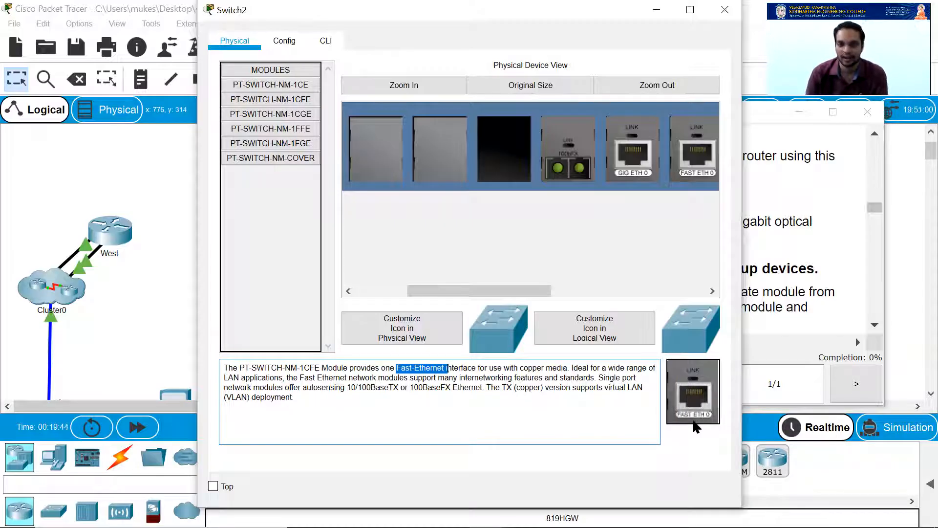
{"action": "left_click", "coordinate": [412, 387]}
{"action": "left_click_drag", "start_coordinate": [385, 374], "coordinate": [500, 388]}
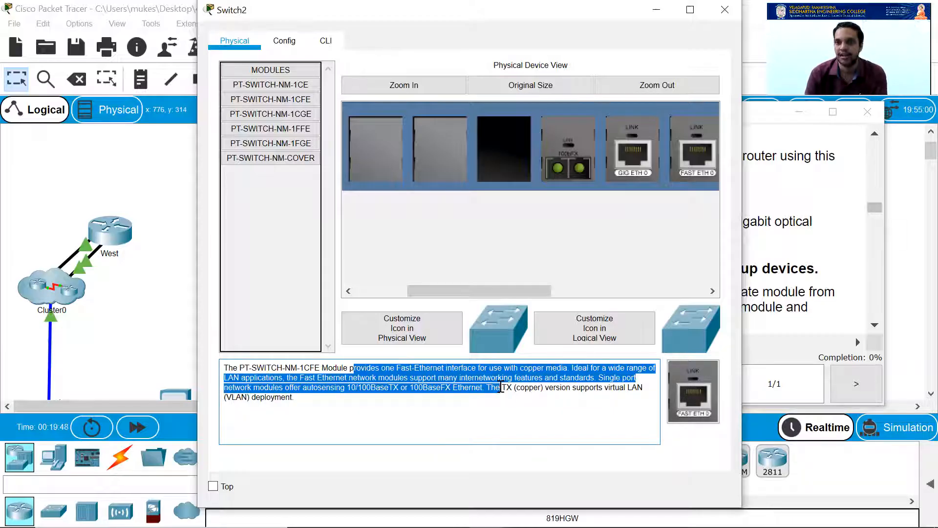
{"action": "left_click", "coordinate": [496, 403]}
Review the PT-SWITCH-NM-1CGE and PT-SWITCH-NM-1FFE module descriptions for their speed and media type
{"action": "left_click", "coordinate": [299, 117]}
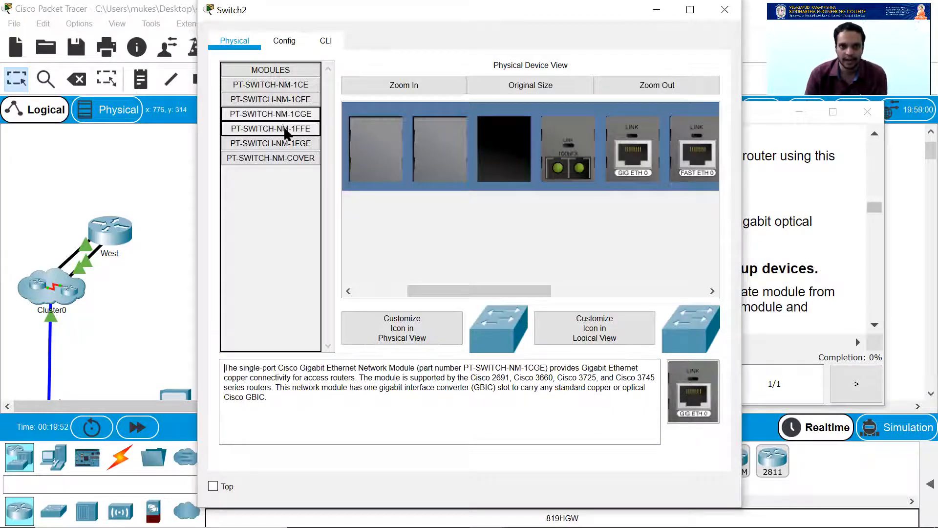
{"action": "left_click", "coordinate": [283, 129]}
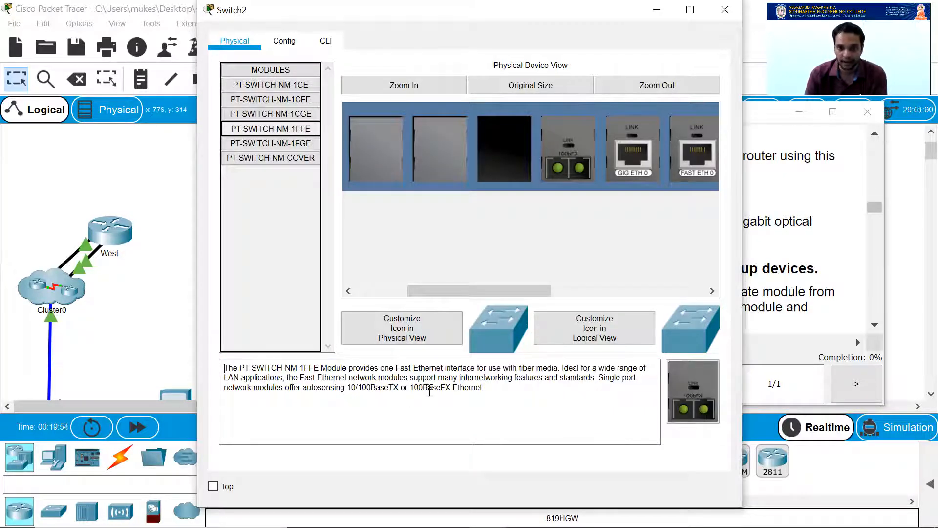
{"action": "left_click_drag", "start_coordinate": [396, 367], "coordinate": [443, 368]}
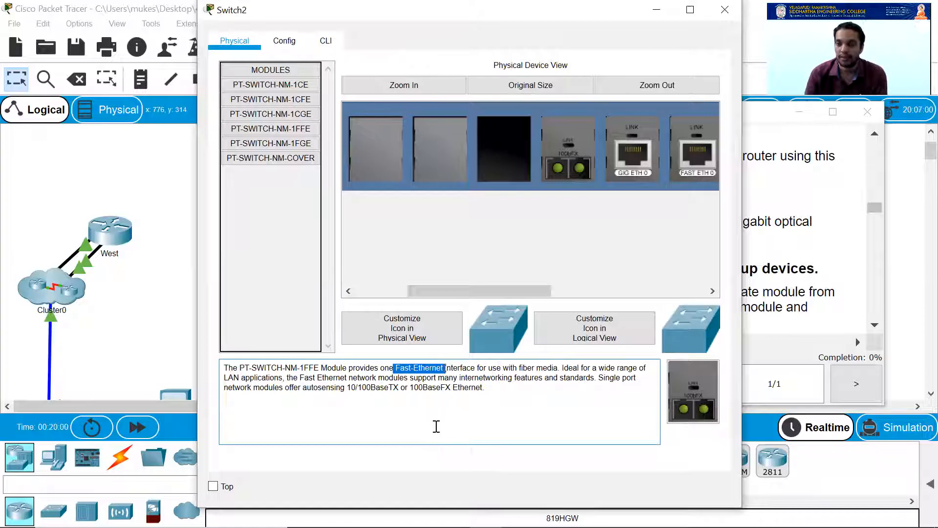
Recheck the Gigabit optical requirement in the activity and compare it with the PT-SWITCH-NM-1FGE module description
{"action": "left_click", "coordinate": [789, 272]}
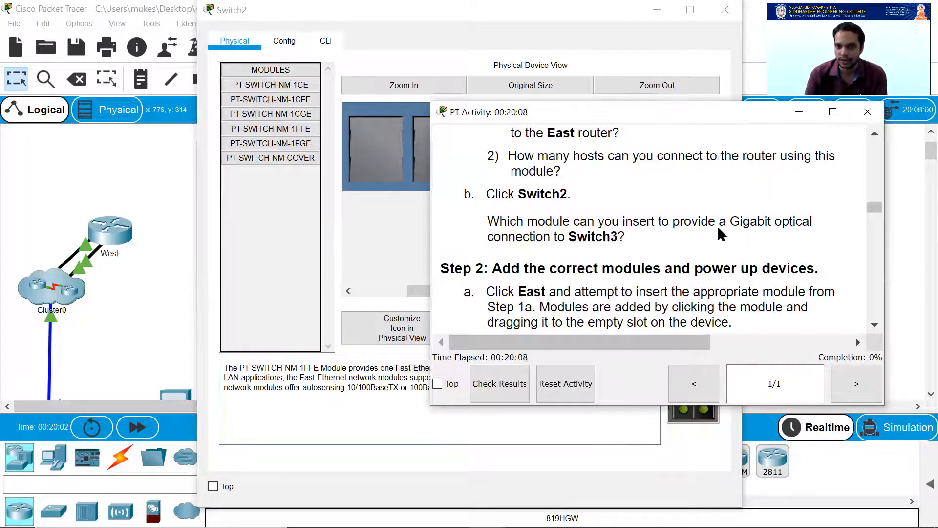
{"action": "left_click_drag", "start_coordinate": [730, 222], "coordinate": [785, 219]}
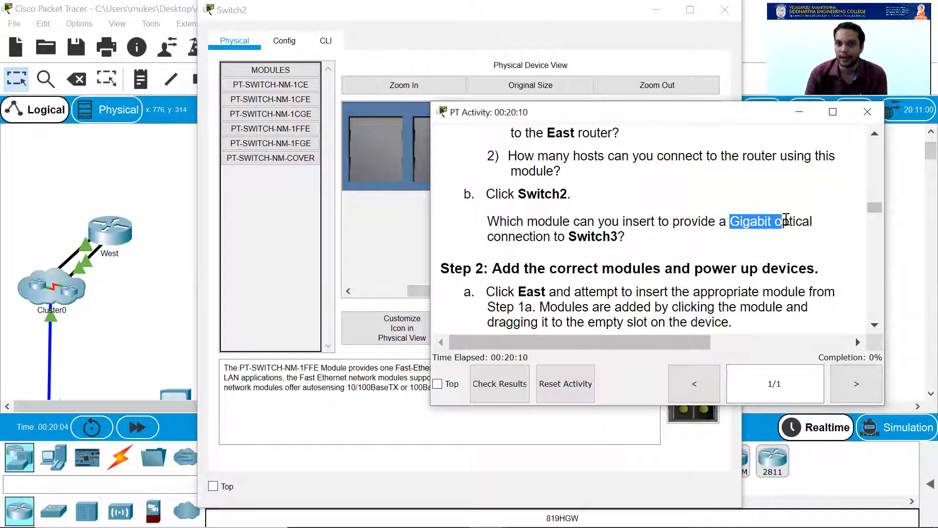
{"action": "left_click", "coordinate": [312, 195]}
{"action": "left_click", "coordinate": [273, 144]}
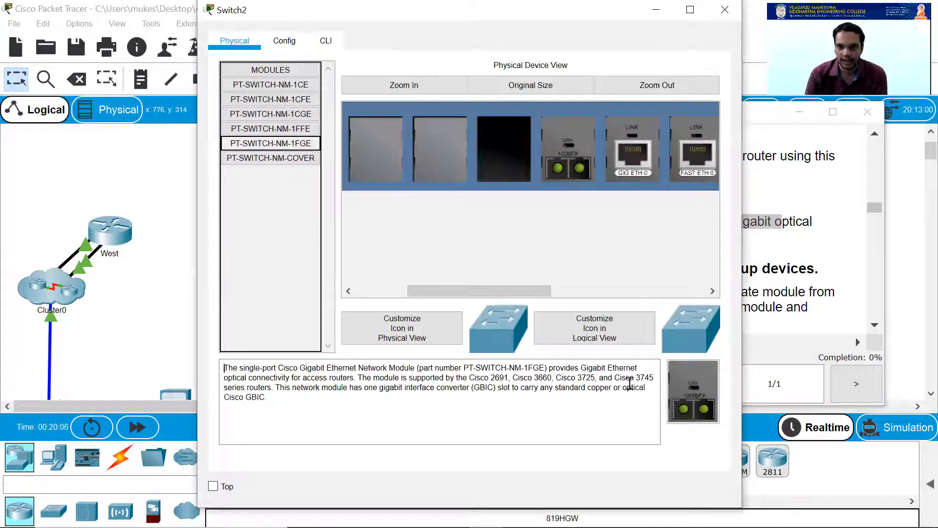
{"action": "left_click_drag", "start_coordinate": [303, 369], "coordinate": [402, 368]}
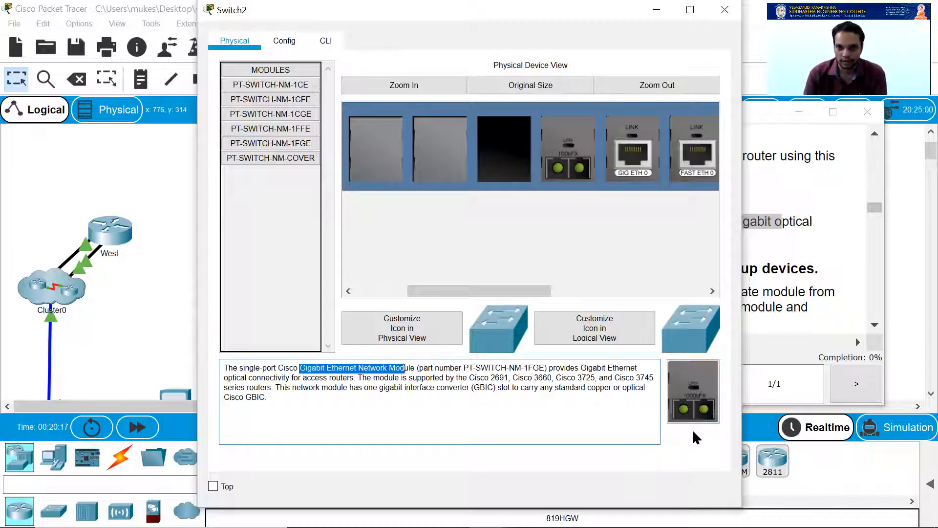
Install the PT-SWITCH-NM-1FGE module in Switch2's empty slot with the switch powered off, and power the switch back on
{"action": "left_click_drag", "start_coordinate": [689, 398], "coordinate": [504, 156]}
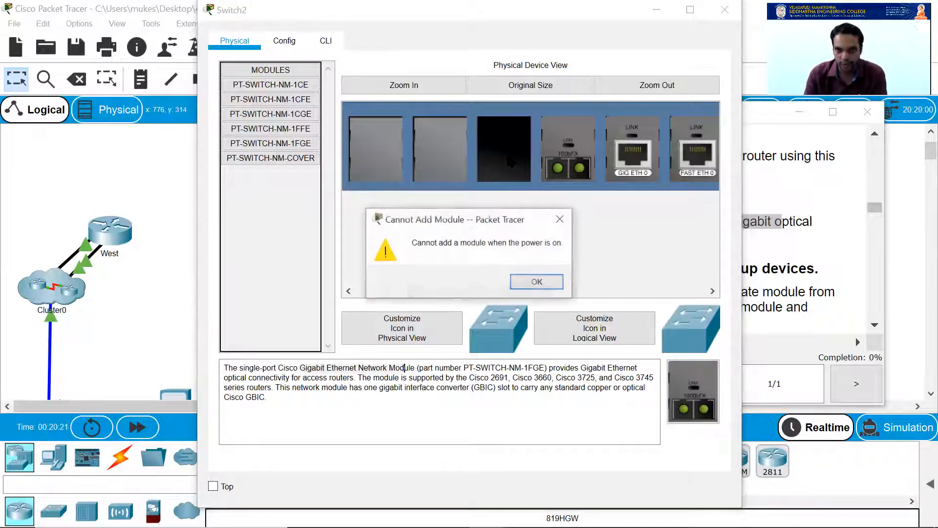
{"action": "left_click", "coordinate": [535, 282]}
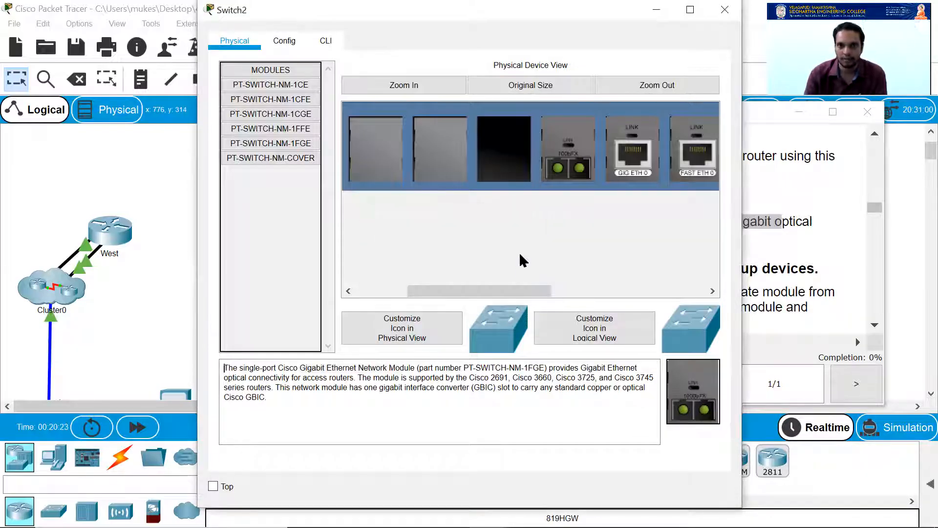
{"action": "left_click", "coordinate": [652, 85]}
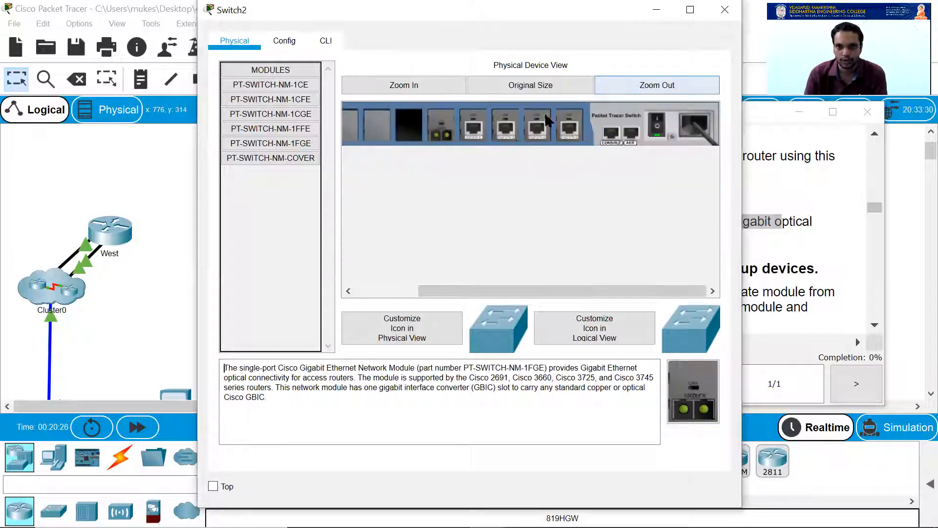
{"action": "left_click", "coordinate": [660, 126]}
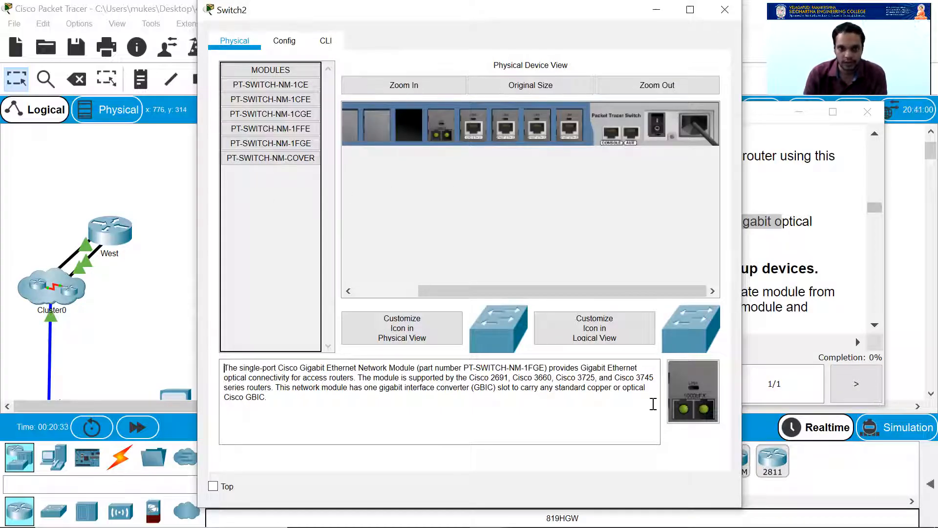
{"action": "left_click_drag", "start_coordinate": [690, 401], "coordinate": [414, 136]}
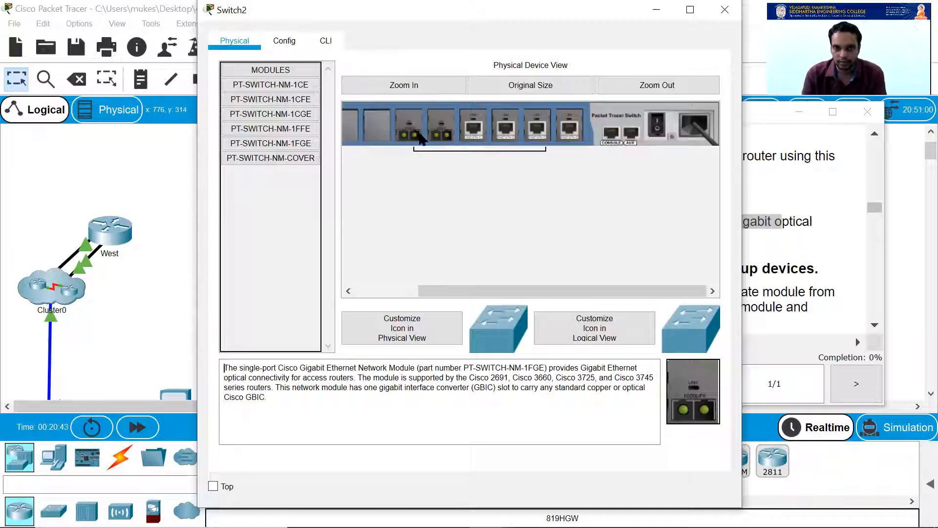
{"action": "left_click", "coordinate": [657, 124]}
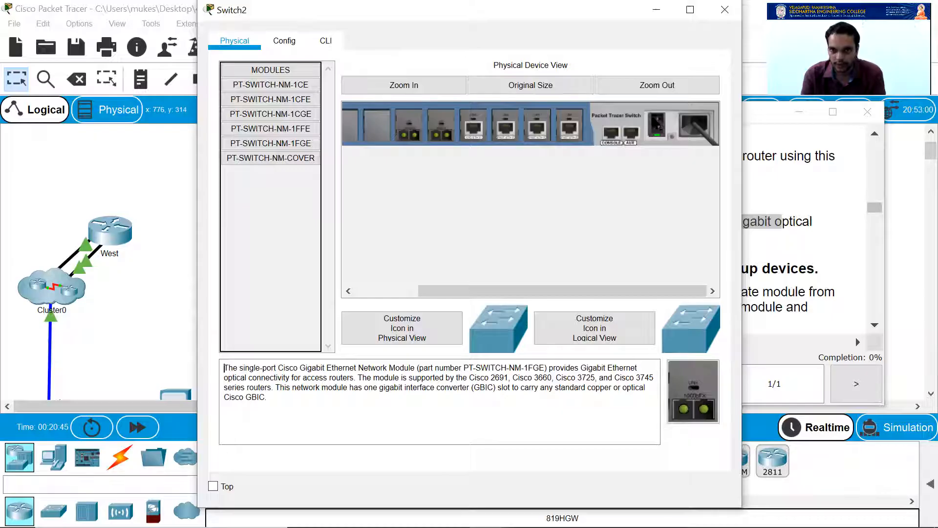
Read the Step 2 instructions on adding modules, including the Switch2 slot placement and the show ip interface brief task
{"action": "left_click", "coordinate": [792, 250]}
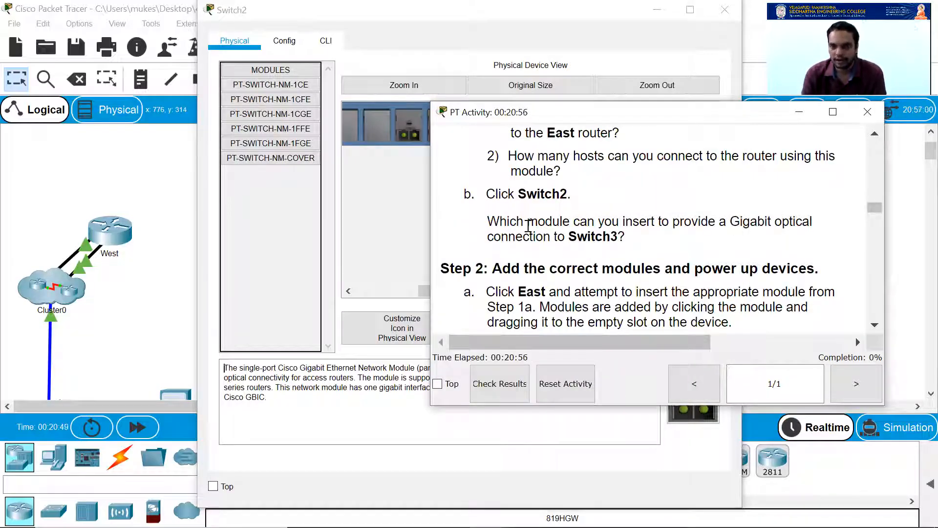
{"action": "scroll", "coordinate": [575, 240], "scroll_direction": "down", "scroll_amount": 3}
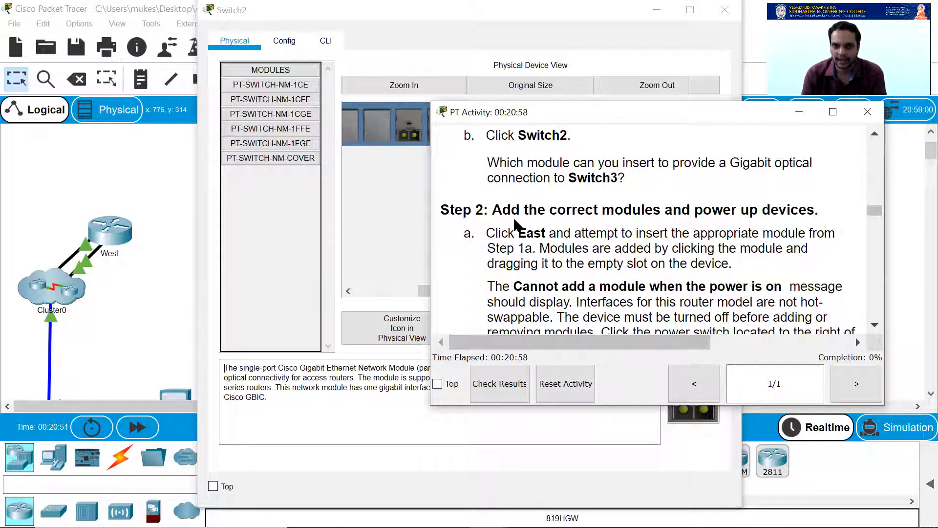
{"action": "scroll", "coordinate": [719, 238], "scroll_direction": "down", "scroll_amount": 3}
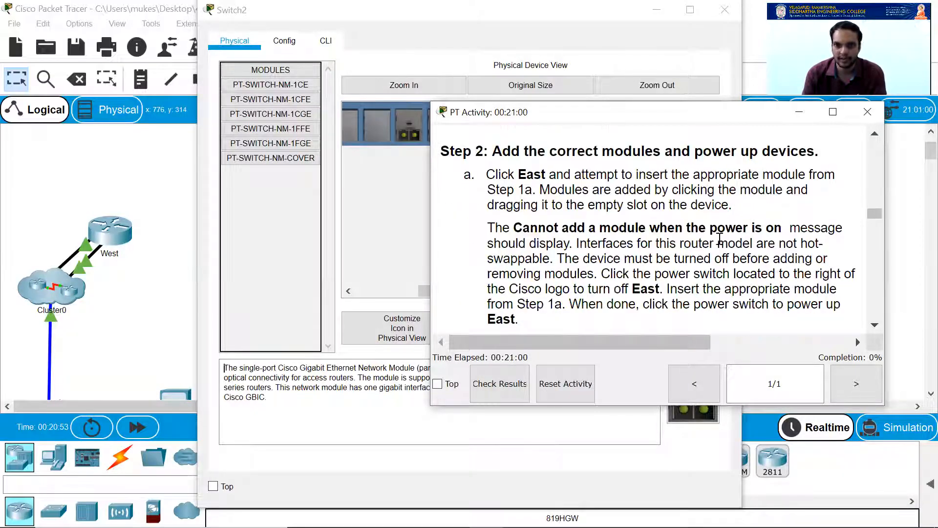
{"action": "left_click", "coordinate": [399, 226]}
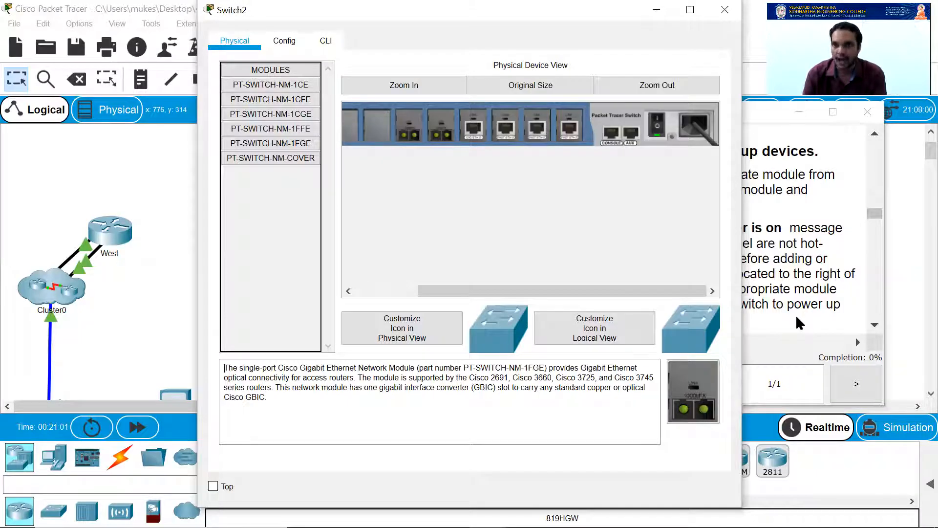
{"action": "left_click", "coordinate": [783, 319]}
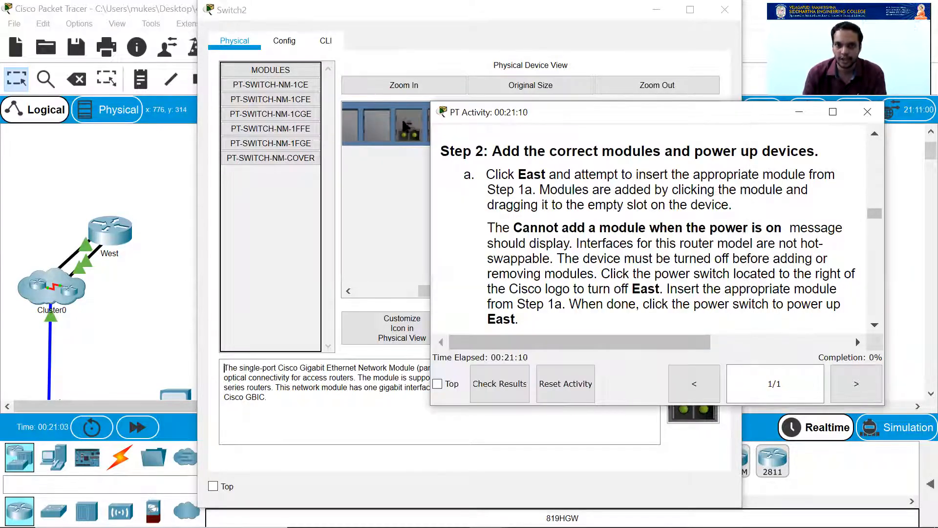
{"action": "scroll", "coordinate": [699, 242], "scroll_direction": "down", "scroll_amount": 3}
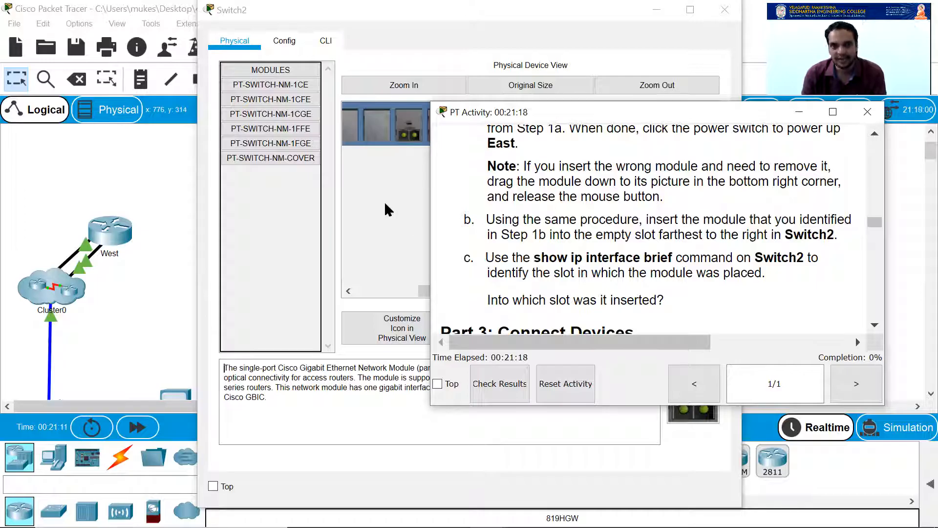
{"action": "left_click_drag", "start_coordinate": [482, 219], "coordinate": [824, 242]}
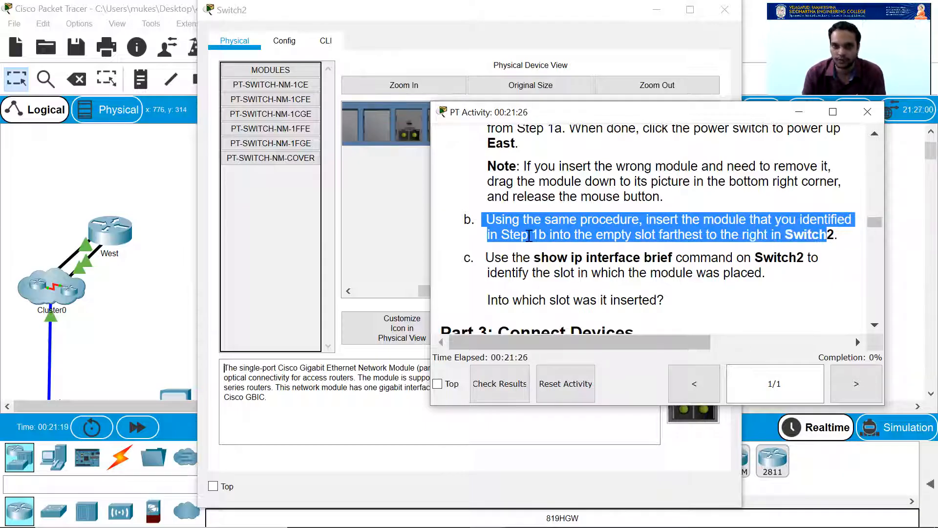
Check the new module's slot position in Switch2 against the instruction to use the empty slot farthest to the right
{"action": "left_click", "coordinate": [377, 215]}
{"action": "left_click_drag", "start_coordinate": [516, 290], "coordinate": [452, 292]}
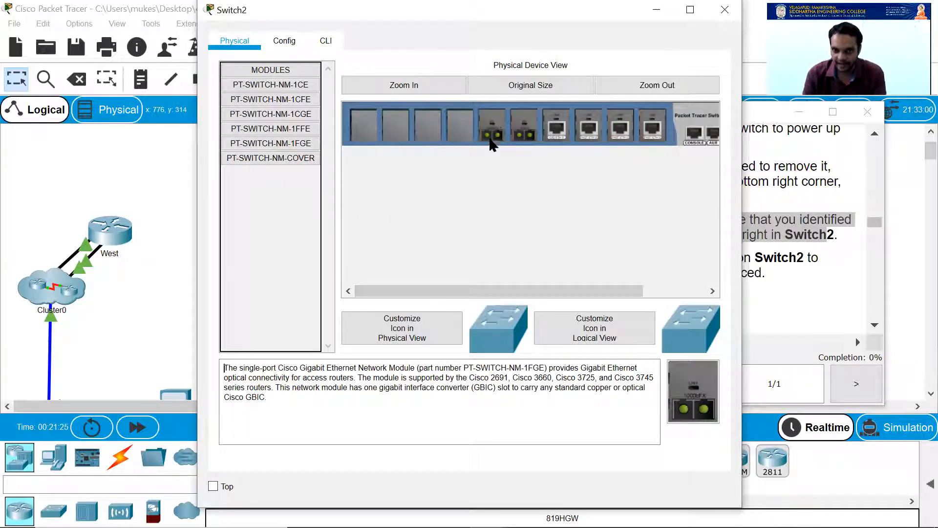
{"action": "left_click", "coordinate": [806, 227]}
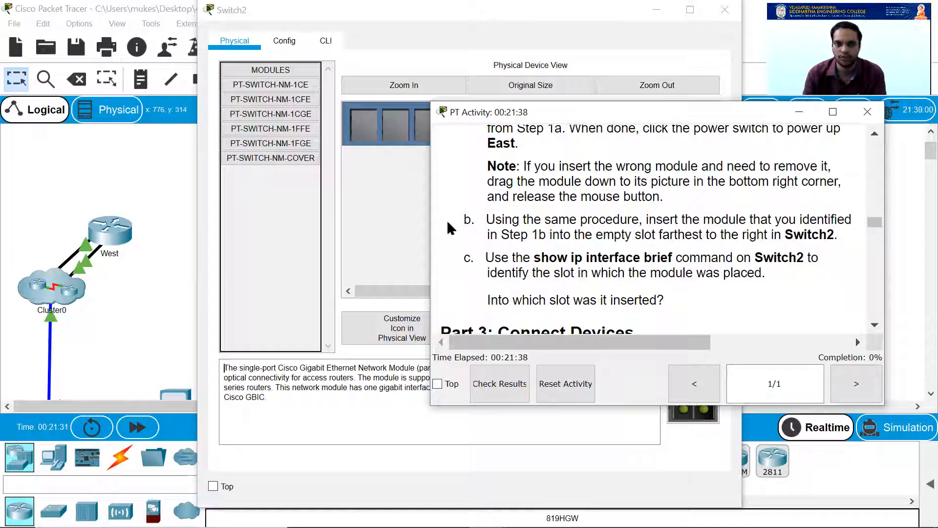
Open Switch2's command line interface and start a session at the Switch2 prompt
{"action": "left_click", "coordinate": [298, 42]}
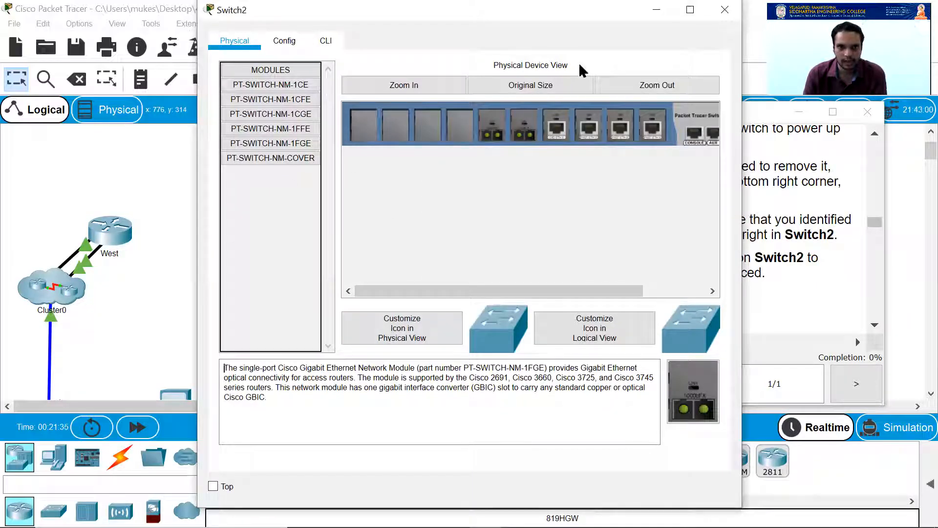
{"action": "left_click_drag", "start_coordinate": [613, 16], "coordinate": [651, 97]}
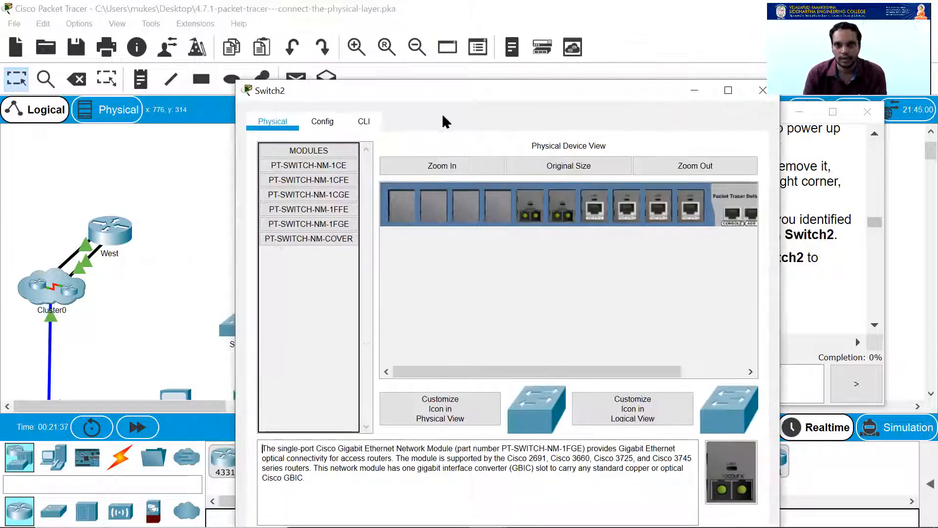
{"action": "left_click", "coordinate": [364, 130]}
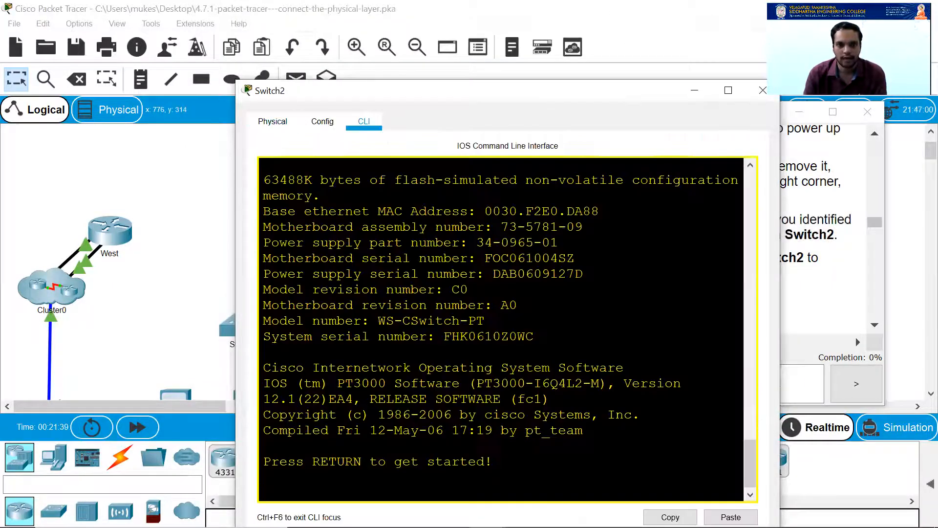
{"action": "left_click_drag", "start_coordinate": [467, 87], "coordinate": [407, 42]}
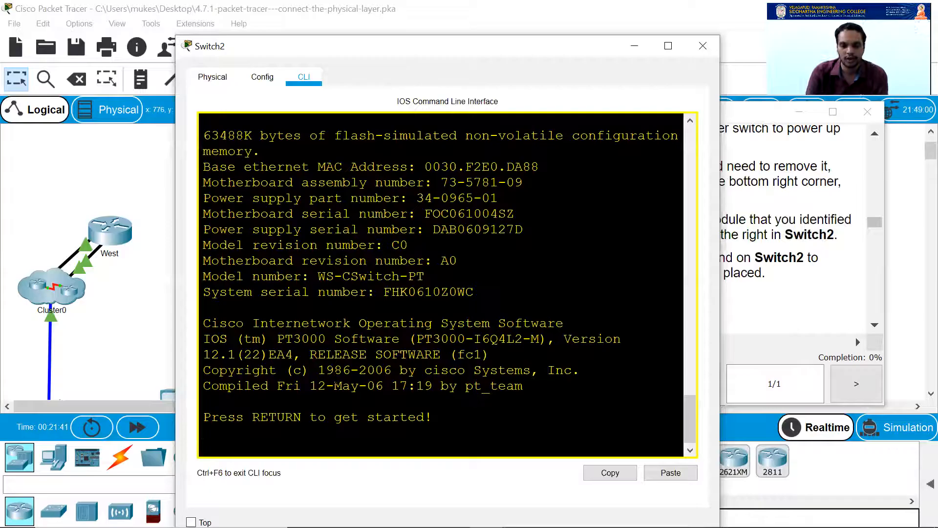
{"action": "key", "text": "Return"}
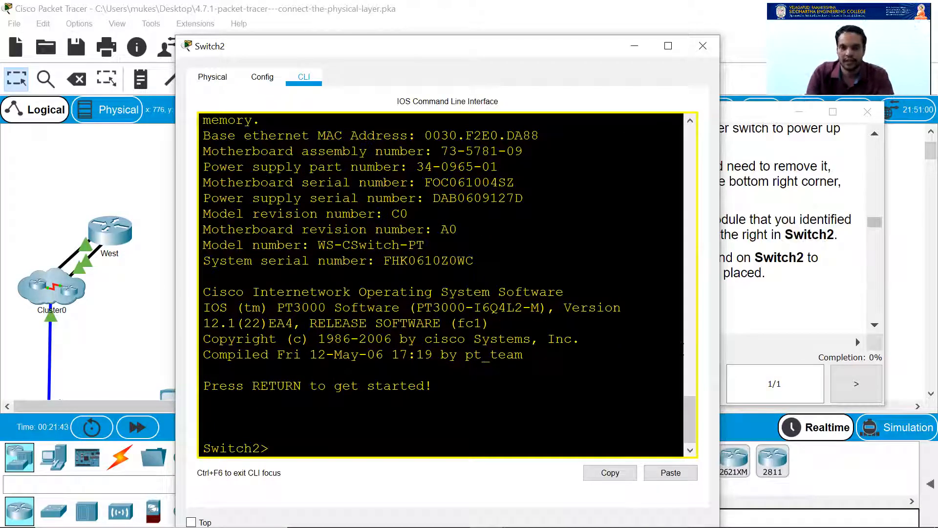
Run show ip interface brief on Switch2 and identify the inserted module's slot in the interface list
{"action": "left_click", "coordinate": [764, 299]}
{"action": "left_click_drag", "start_coordinate": [535, 258], "coordinate": [671, 260]}
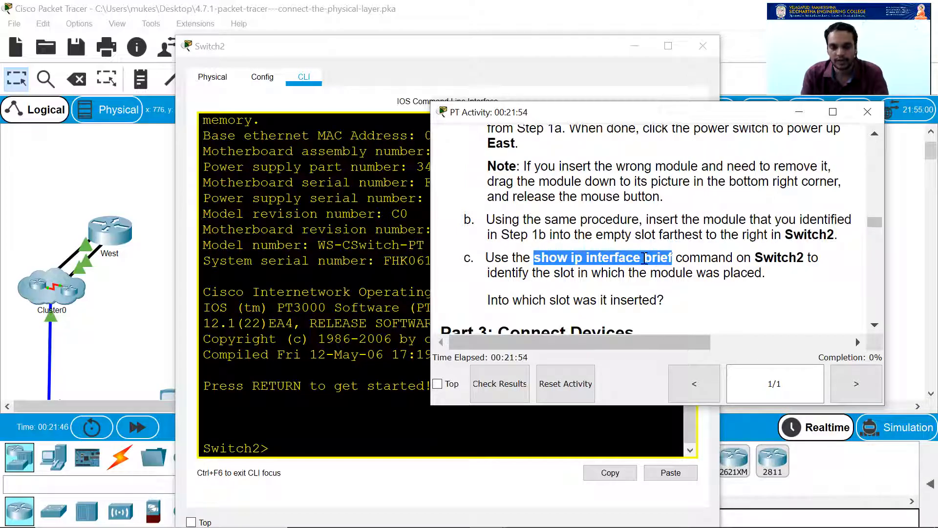
{"action": "left_click", "coordinate": [282, 449]}
{"action": "right_click", "coordinate": [282, 449]}
{"action": "left_click", "coordinate": [317, 475]}
{"action": "key", "text": "Return"}
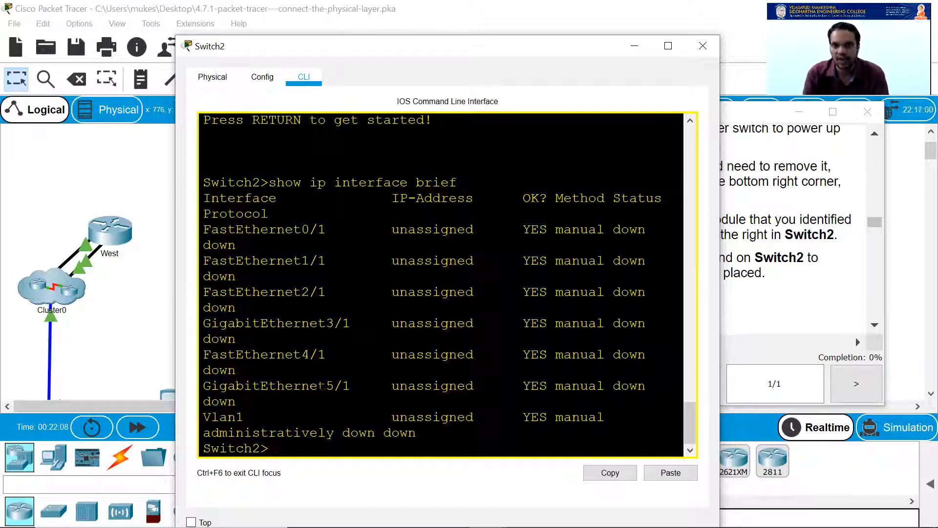
{"action": "left_click", "coordinate": [790, 304]}
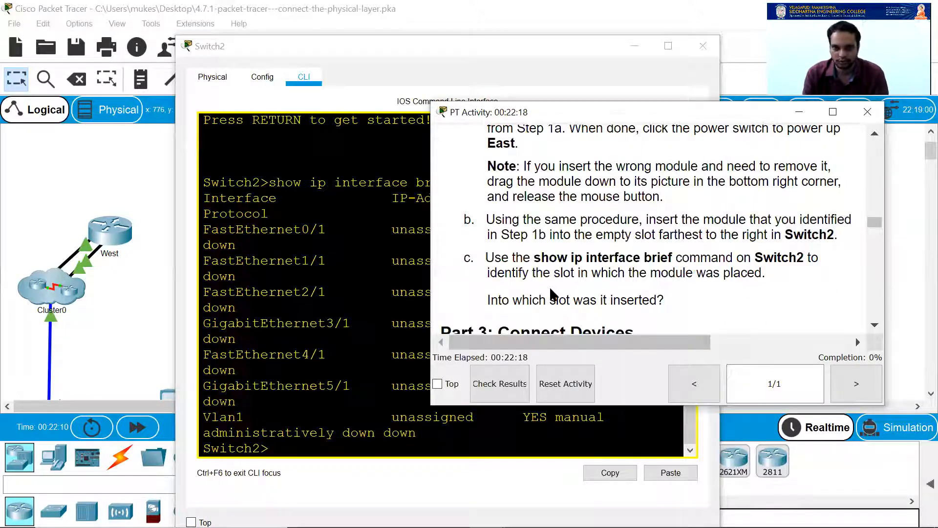
{"action": "left_click_drag", "start_coordinate": [679, 305], "coordinate": [566, 300]}
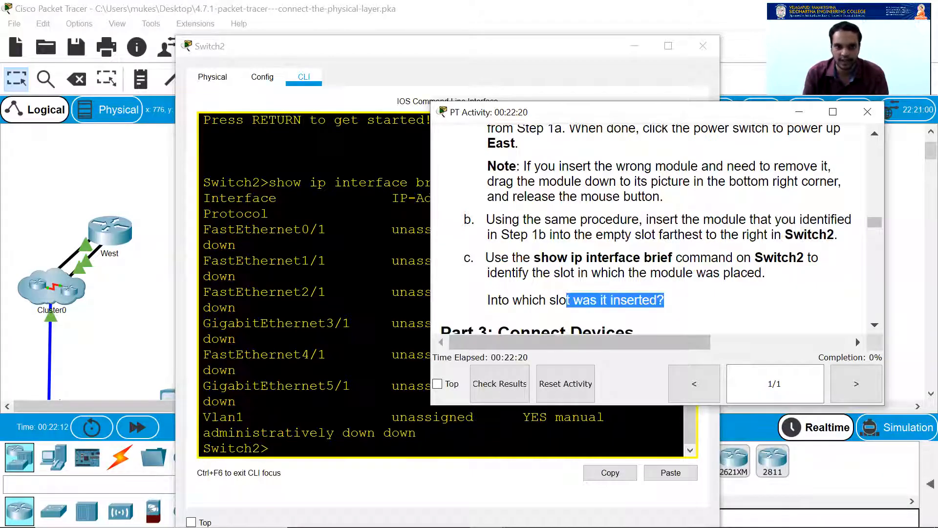
{"action": "left_click_drag", "start_coordinate": [351, 386], "coordinate": [302, 386]}
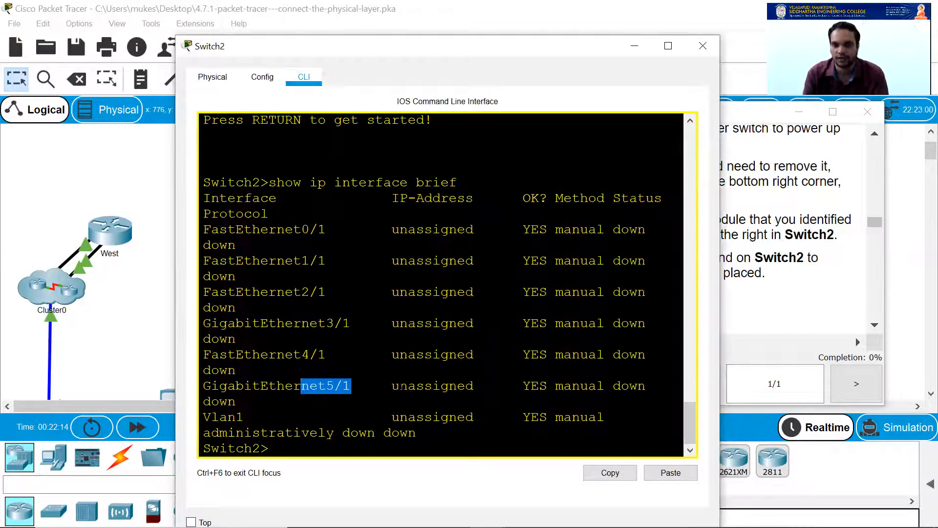
Bring up Part 3: Connect Devices in the activity instructions, close Switch2's window, and make the instructions window taller
{"action": "left_click", "coordinate": [779, 267]}
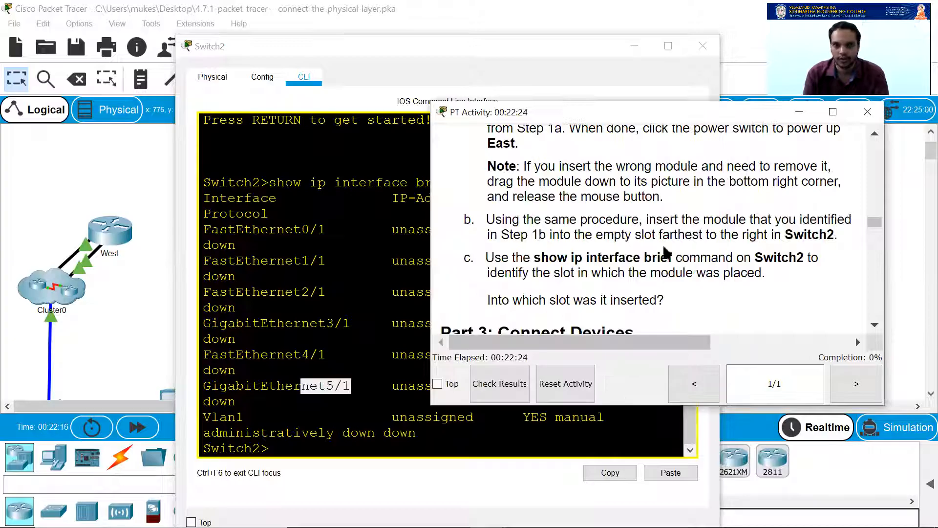
{"action": "scroll", "coordinate": [640, 252], "scroll_direction": "down", "scroll_amount": 2}
{"action": "scroll", "coordinate": [638, 259], "scroll_direction": "down", "scroll_amount": 2}
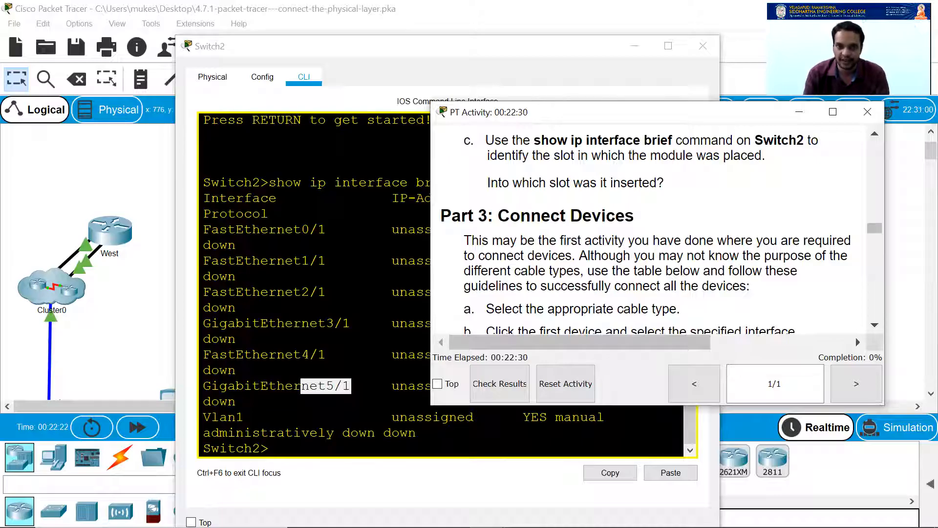
{"action": "left_click", "coordinate": [677, 66]}
{"action": "left_click", "coordinate": [702, 51]}
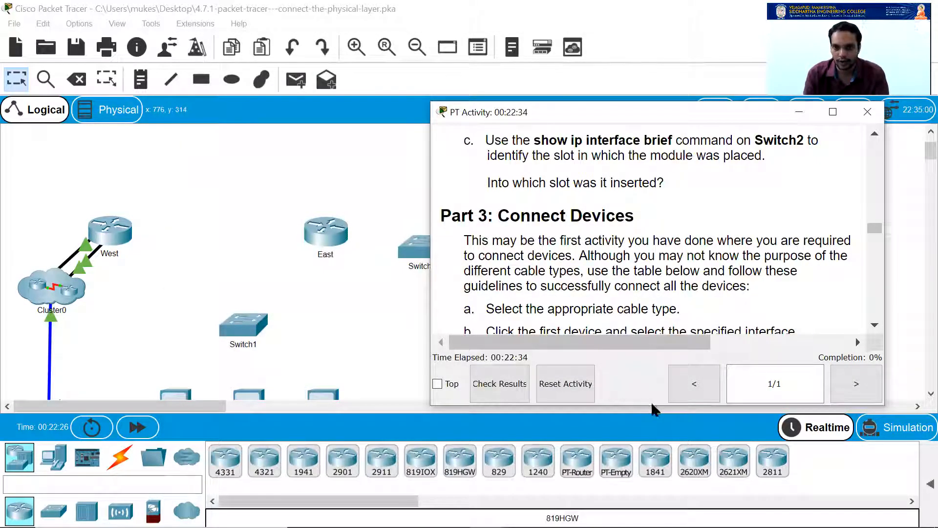
{"action": "left_click_drag", "start_coordinate": [651, 406], "coordinate": [651, 514]}
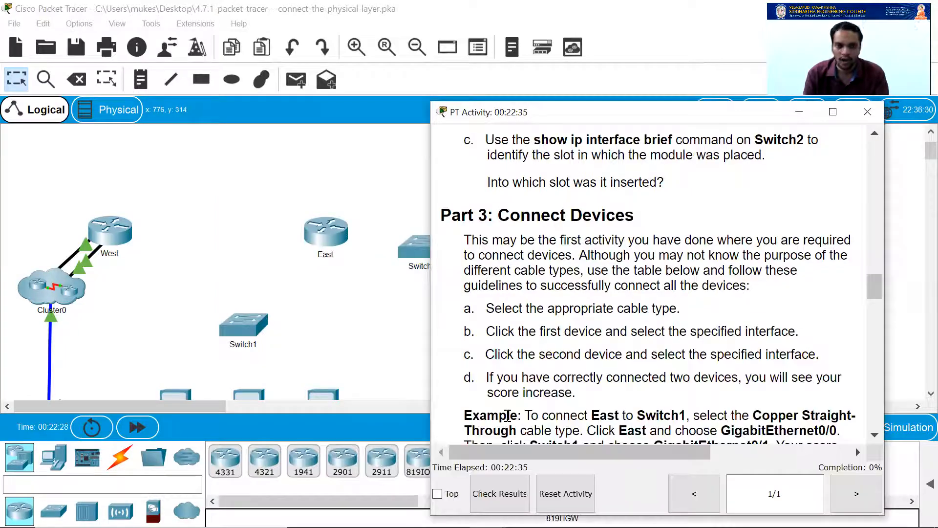
Look over the devices in the topology and read the Part 3 cabling guidelines, example and connection table for East
{"action": "left_click", "coordinate": [345, 318]}
{"action": "scroll", "coordinate": [334, 309], "scroll_direction": "down", "scroll_amount": 1}
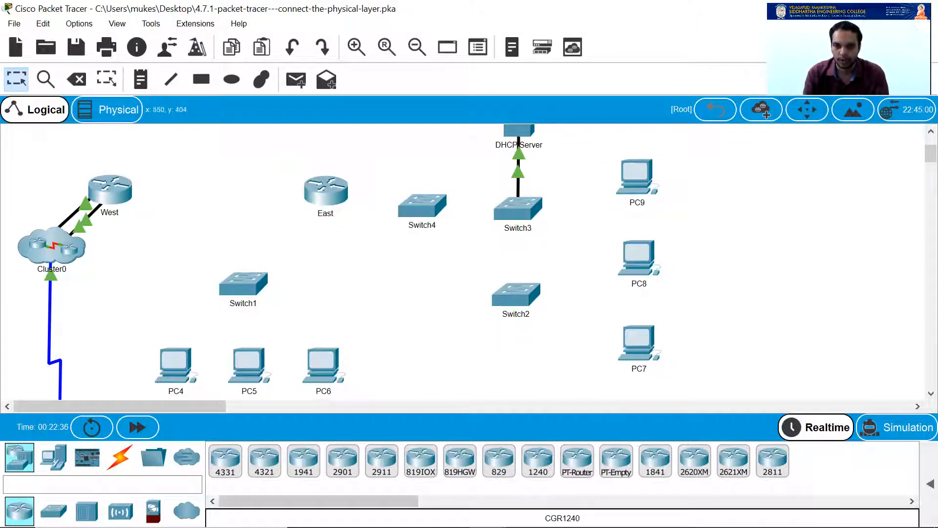
{"action": "mouse_move", "coordinate": [526, 518]}
{"action": "mouse_move", "coordinate": [488, 514]}
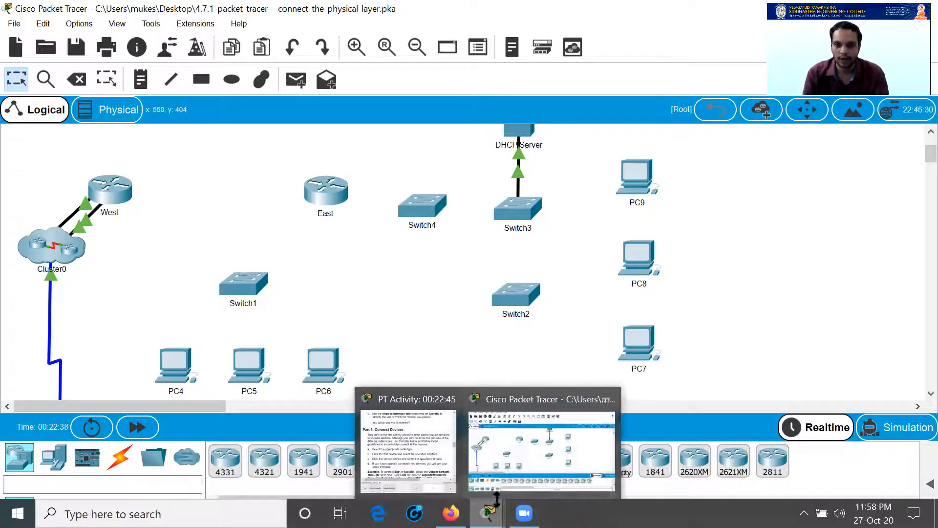
{"action": "left_click", "coordinate": [523, 444]}
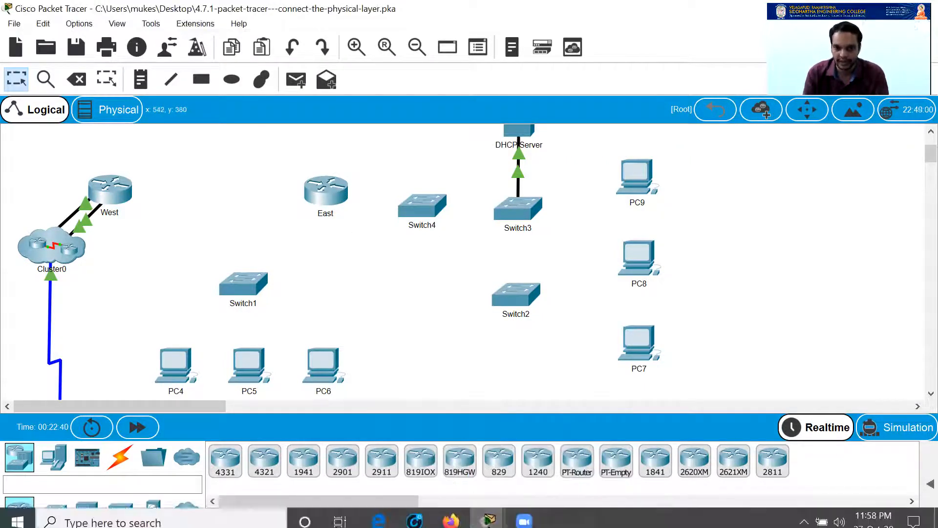
{"action": "mouse_move", "coordinate": [488, 513]}
{"action": "left_click", "coordinate": [409, 447]}
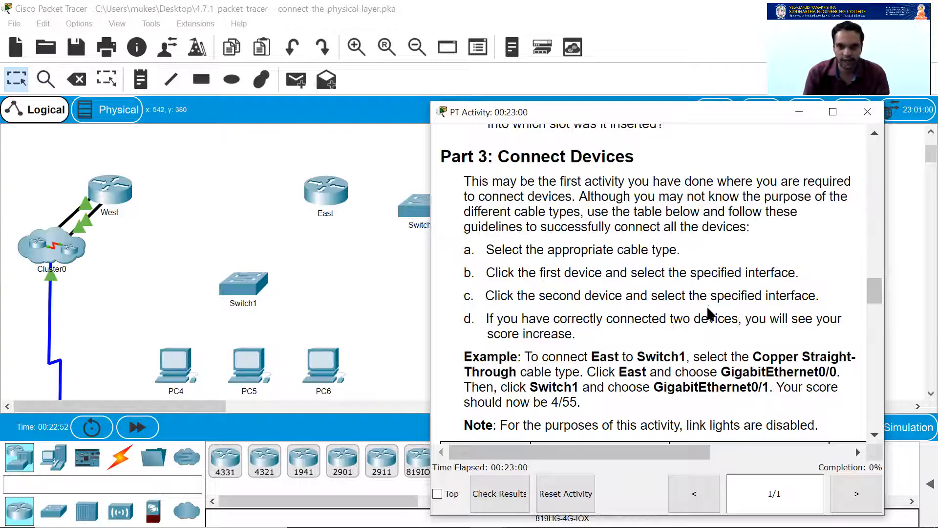
{"action": "scroll", "coordinate": [708, 313], "scroll_direction": "down", "scroll_amount": 4}
{"action": "scroll", "coordinate": [648, 308], "scroll_direction": "down", "scroll_amount": 2}
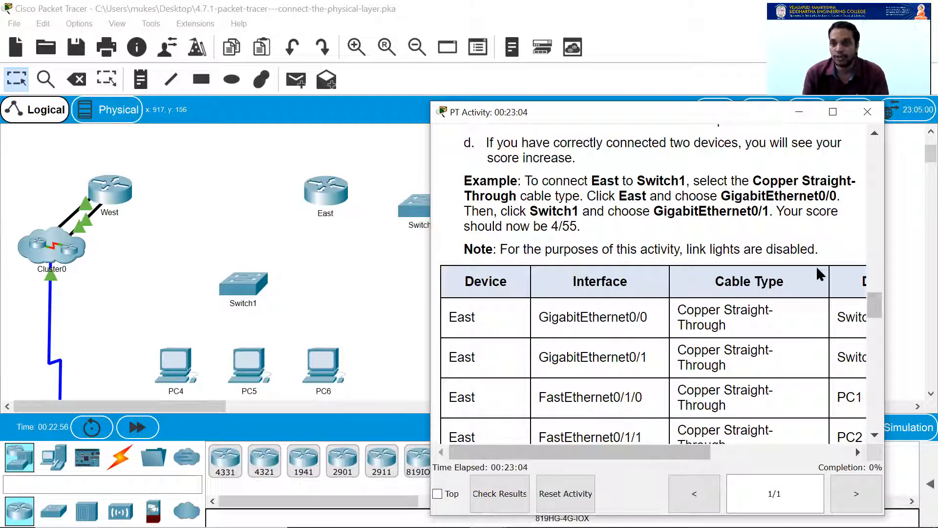
{"action": "left_click", "coordinate": [832, 112]}
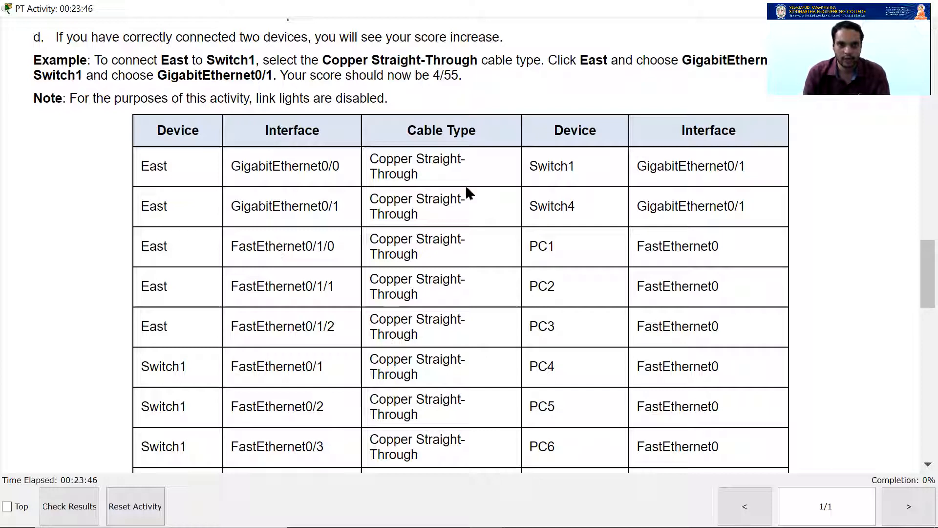
{"action": "left_click_drag", "start_coordinate": [638, 9], "coordinate": [614, 101]}
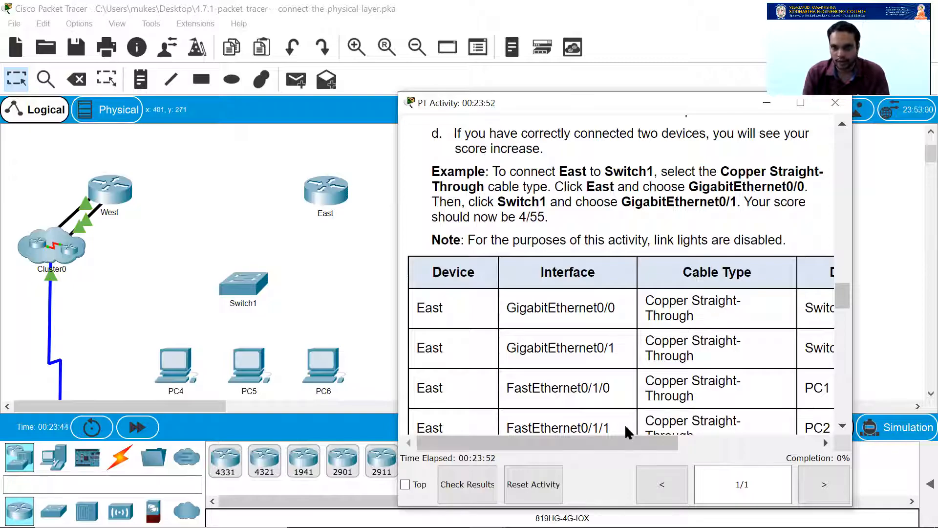
{"action": "left_click_drag", "start_coordinate": [613, 442], "coordinate": [667, 445]}
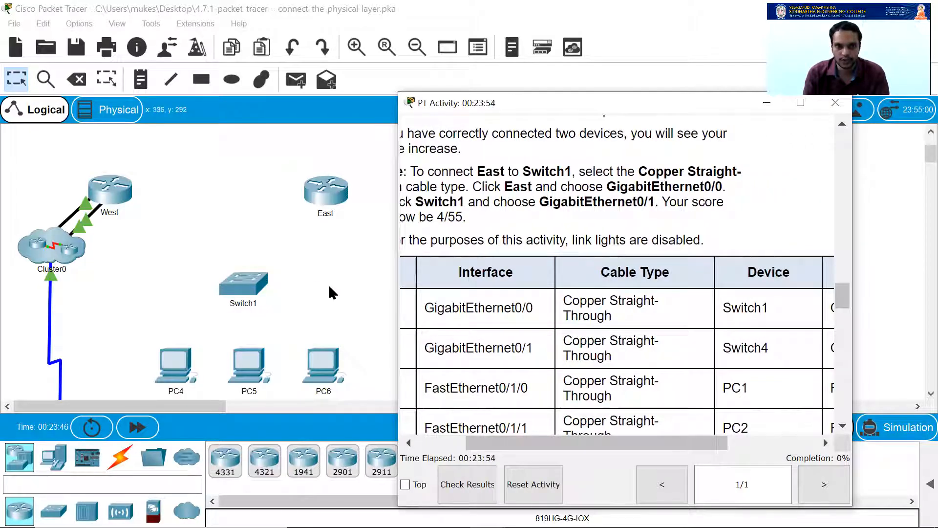
Connect East's GigabitEthernet0/0 to Switch1's GigabitEthernet0/1 with a Copper Straight-Through cable
{"action": "left_click", "coordinate": [328, 284]}
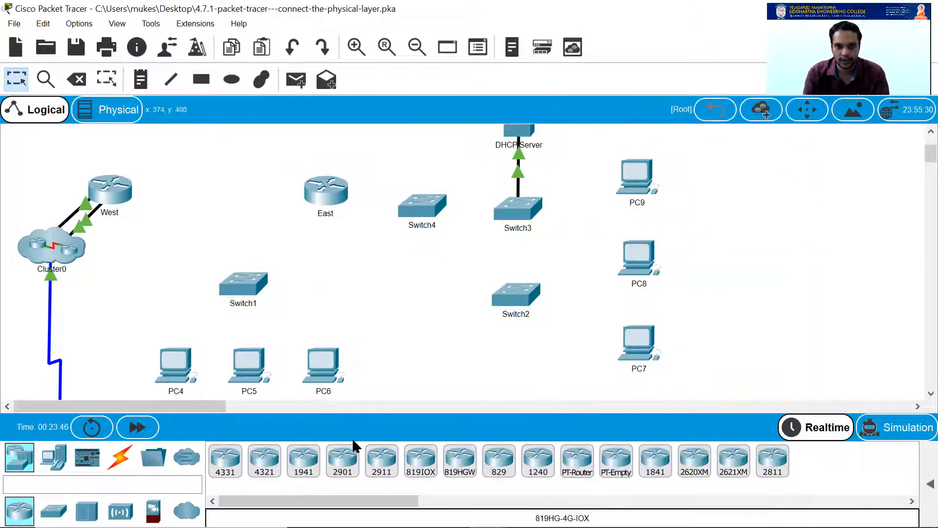
{"action": "left_click", "coordinate": [122, 461]}
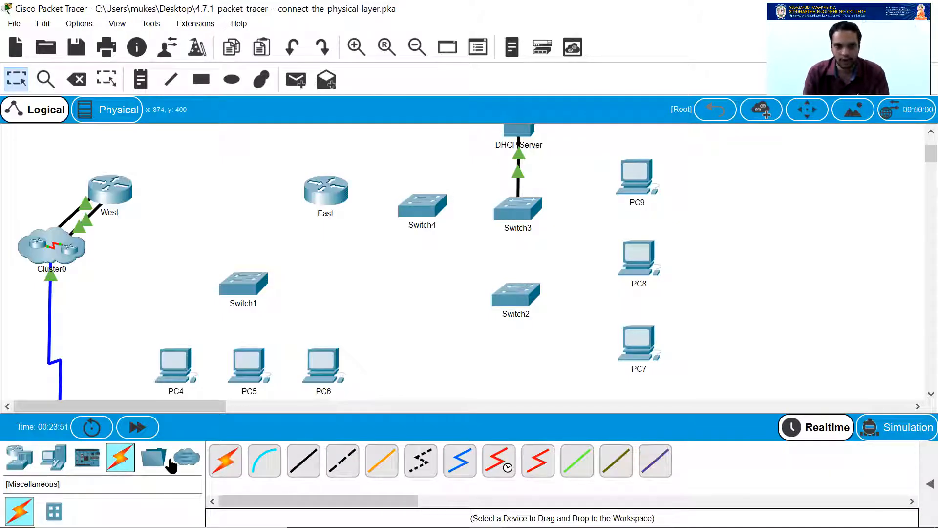
{"action": "left_click", "coordinate": [299, 470]}
{"action": "left_click", "coordinate": [330, 191]}
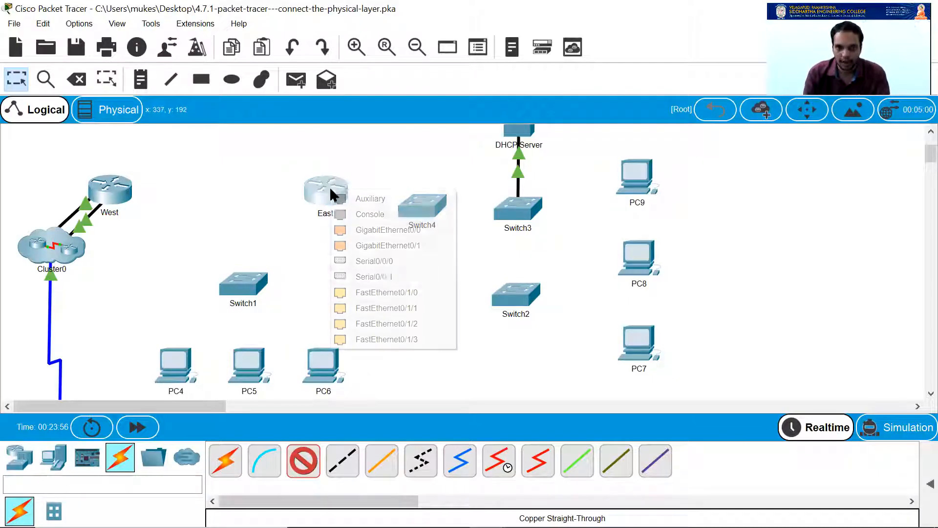
{"action": "left_click", "coordinate": [388, 229]}
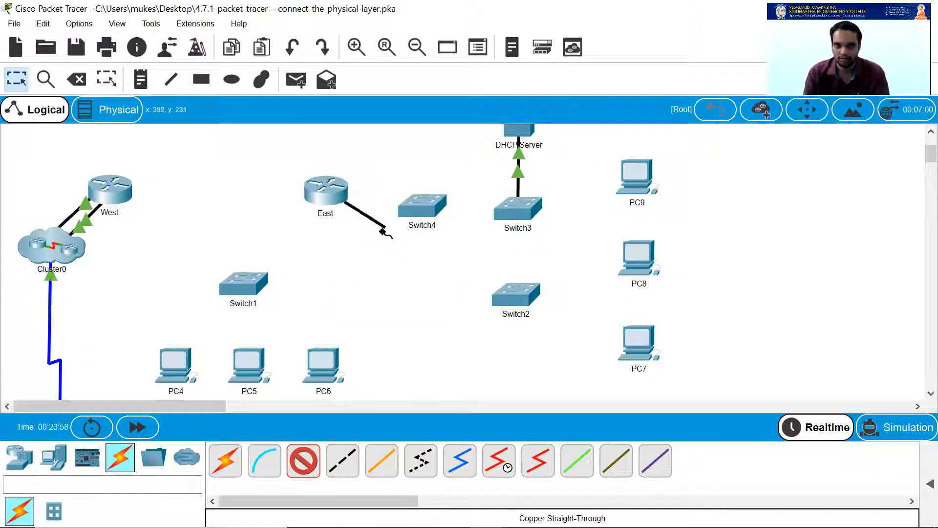
{"action": "left_click", "coordinate": [252, 288]}
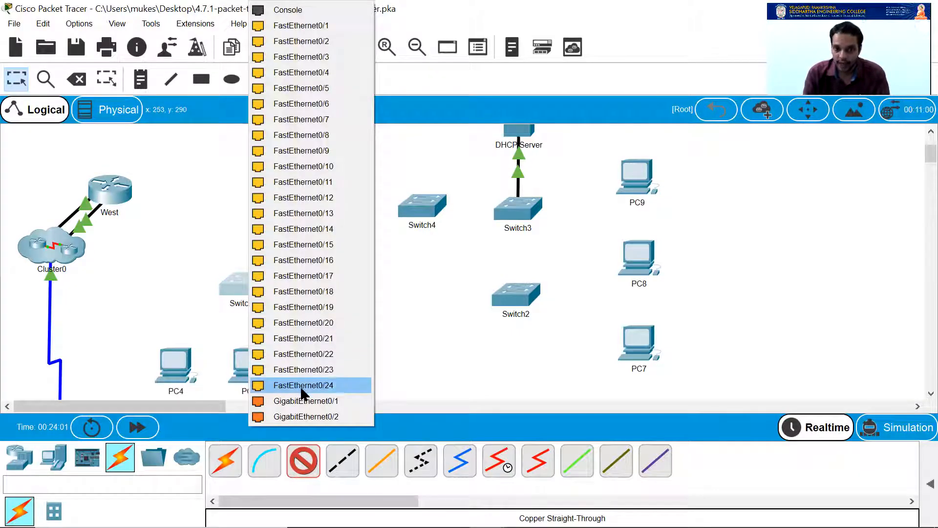
{"action": "left_click", "coordinate": [334, 401]}
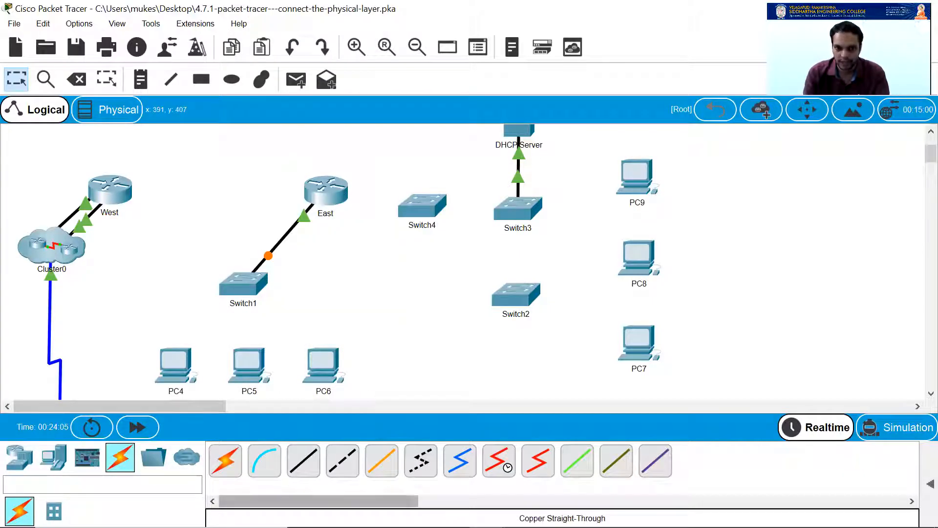
Look up East's second row in the connection table and connect its GigabitEthernet0/1 to Switch4's GigabitEthernet0/1 with a Copper Straight-Through cable
{"action": "mouse_move", "coordinate": [488, 513]}
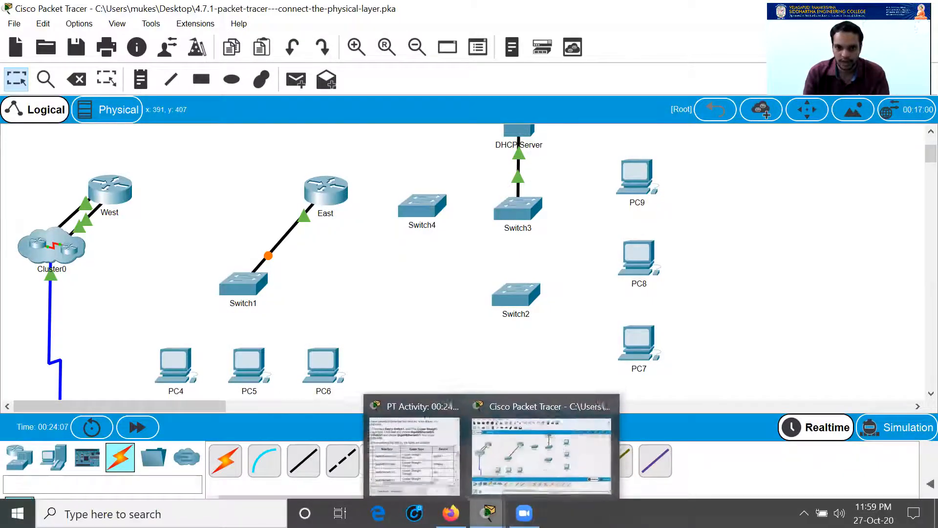
{"action": "left_click", "coordinate": [416, 445]}
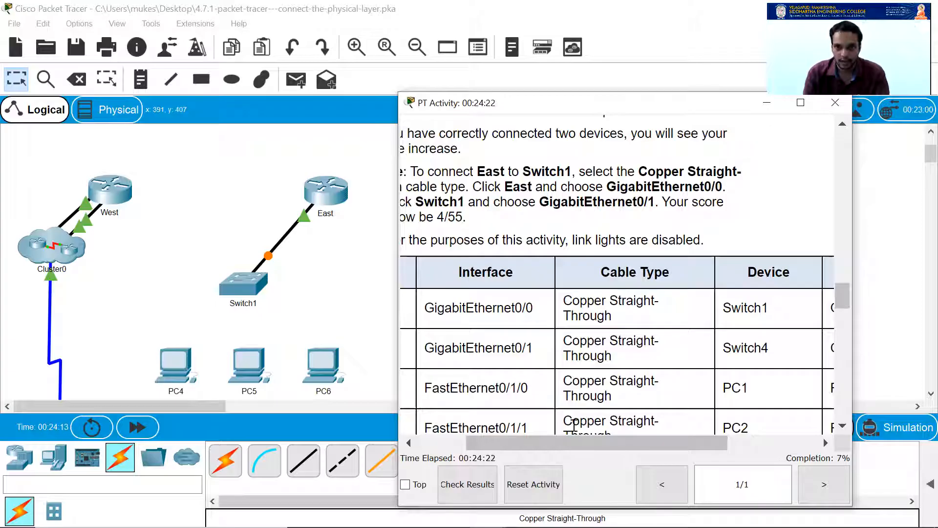
{"action": "left_click_drag", "start_coordinate": [581, 440], "coordinate": [508, 444]}
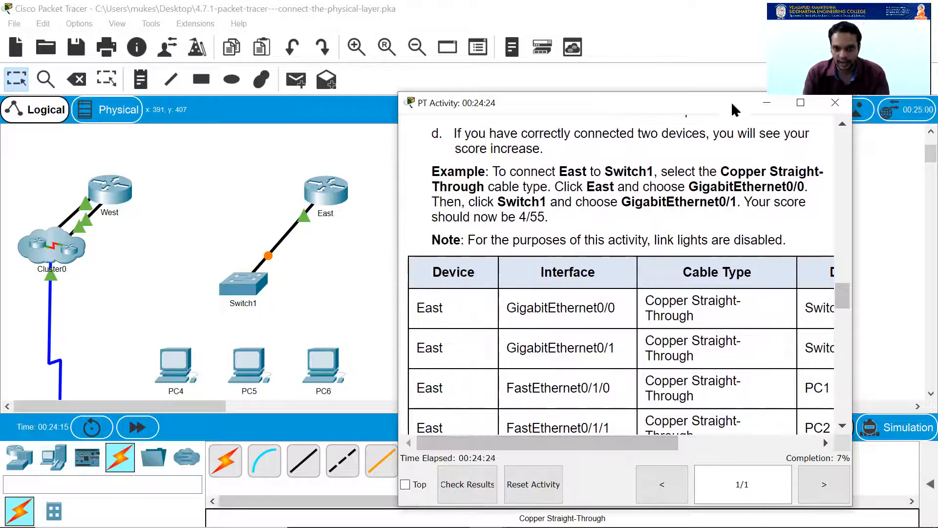
{"action": "left_click", "coordinate": [800, 102]}
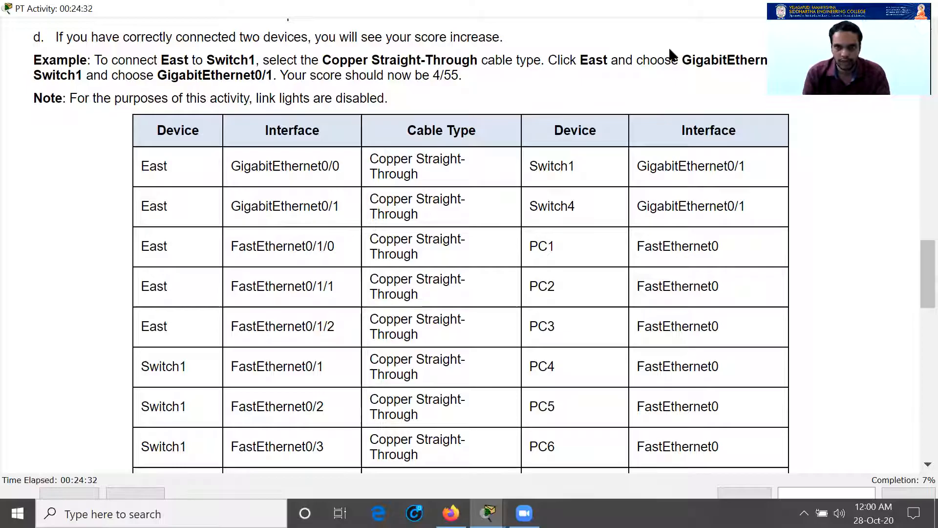
{"action": "double_click", "coordinate": [668, 6]}
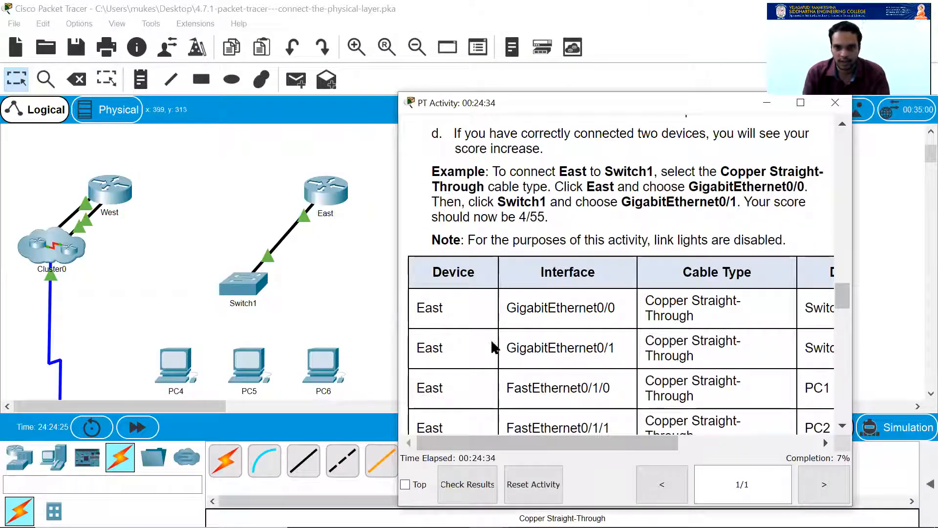
{"action": "left_click_drag", "start_coordinate": [611, 442], "coordinate": [673, 440]}
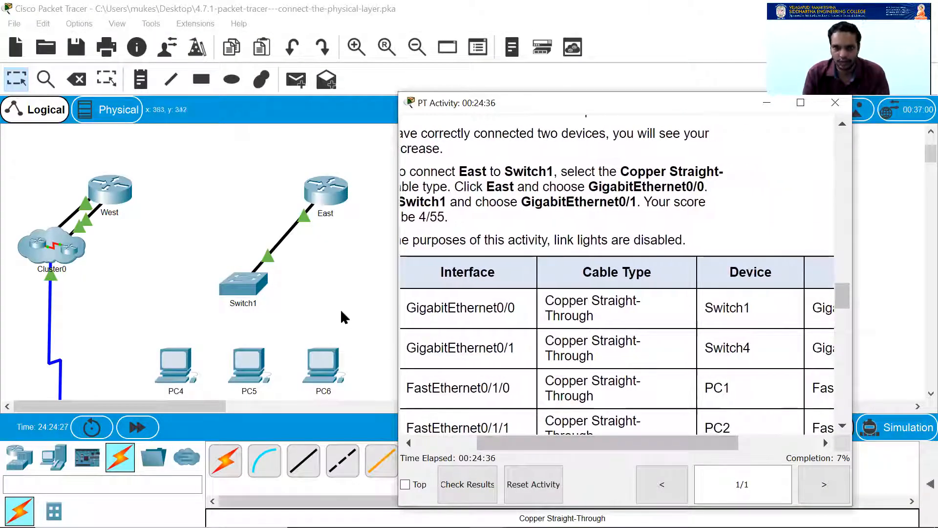
{"action": "left_click", "coordinate": [333, 293]}
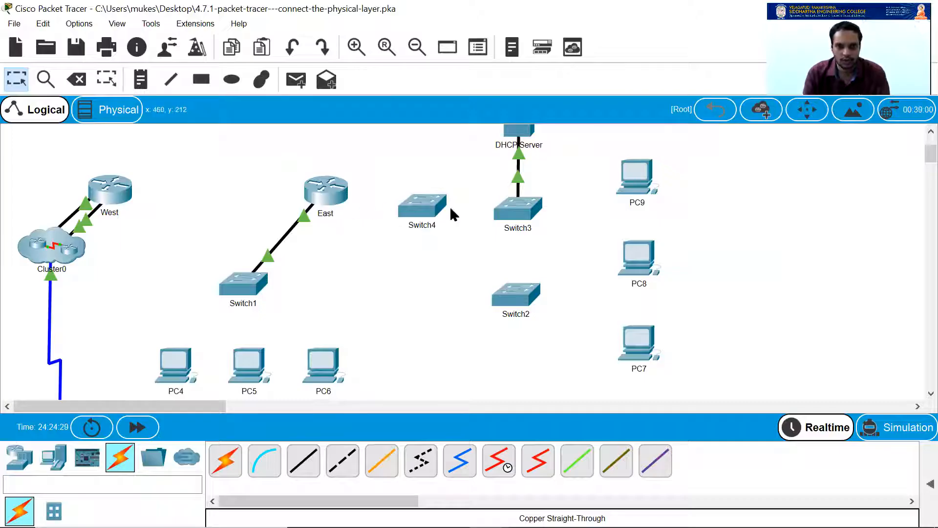
{"action": "left_click", "coordinate": [304, 464]}
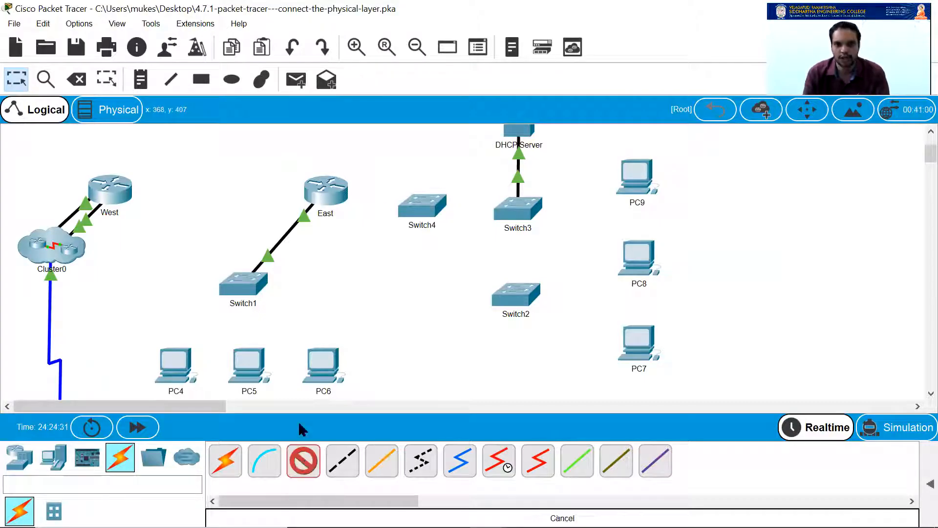
{"action": "left_click", "coordinate": [329, 193]}
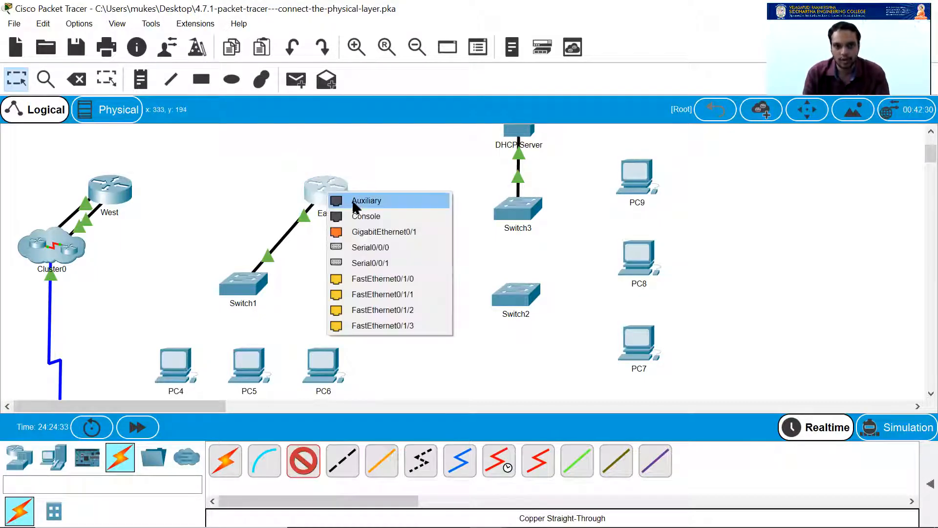
{"action": "left_click", "coordinate": [381, 232]}
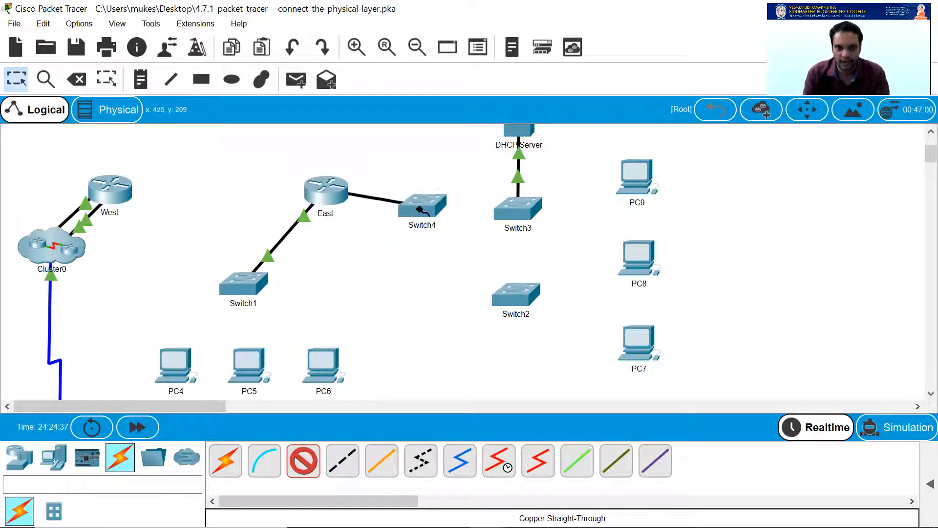
{"action": "left_click", "coordinate": [421, 209]}
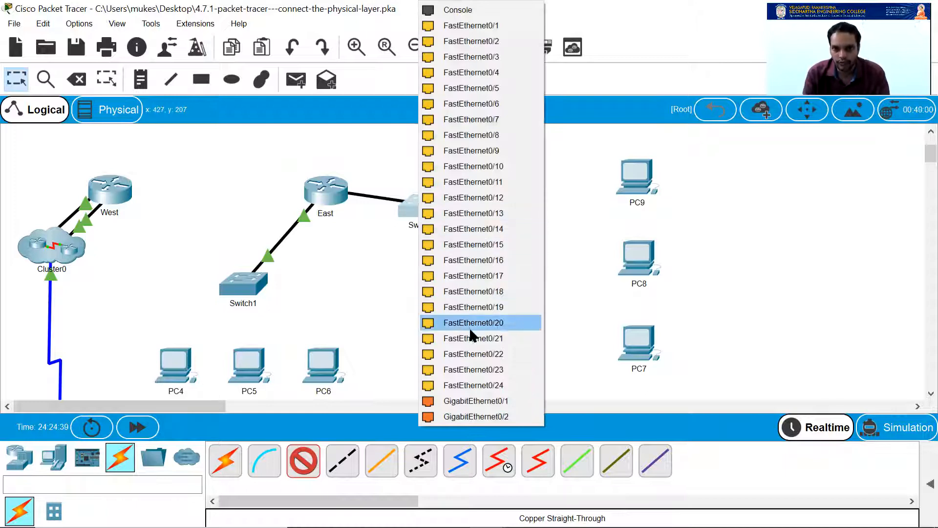
{"action": "left_click", "coordinate": [485, 403]}
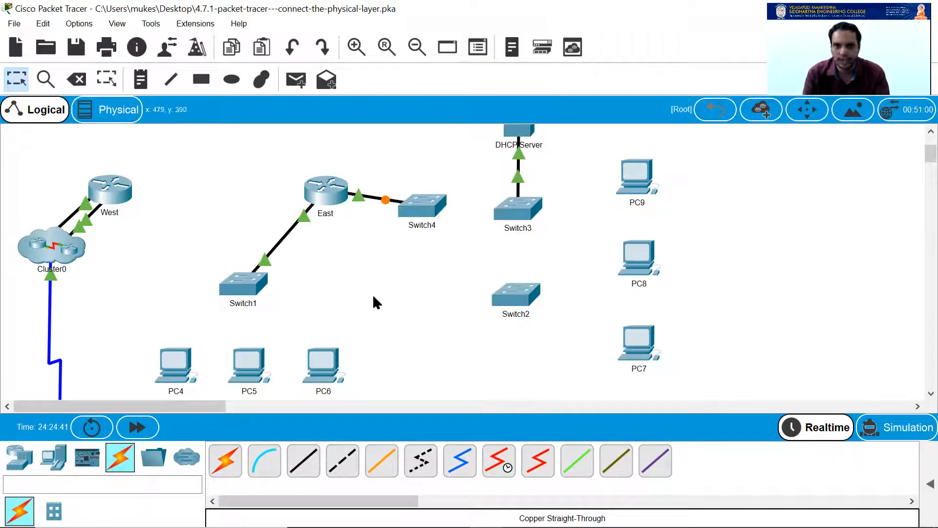
Enlarge the activity instructions to read East's FastEthernet rows for PC1, PC2 and PC3 in the connection table, and return to the topology
{"action": "mouse_move", "coordinate": [487, 513]}
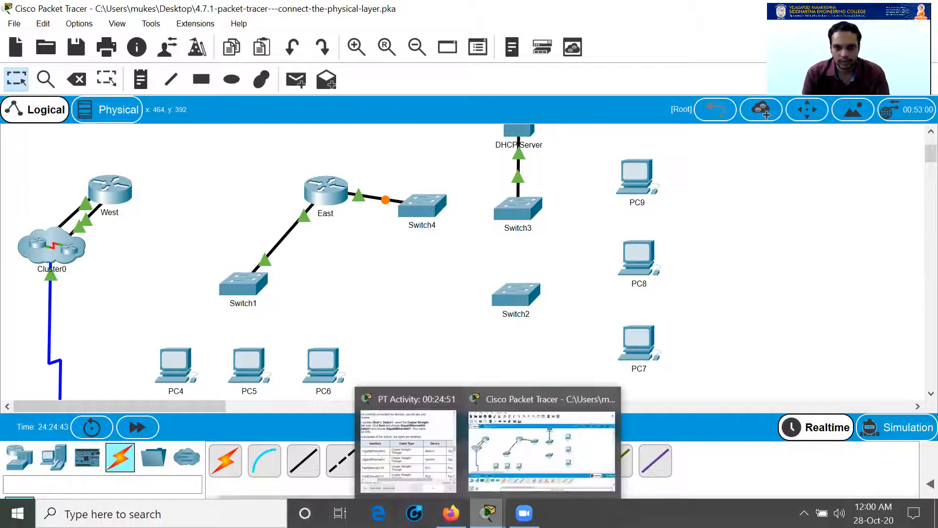
{"action": "left_click", "coordinate": [425, 456]}
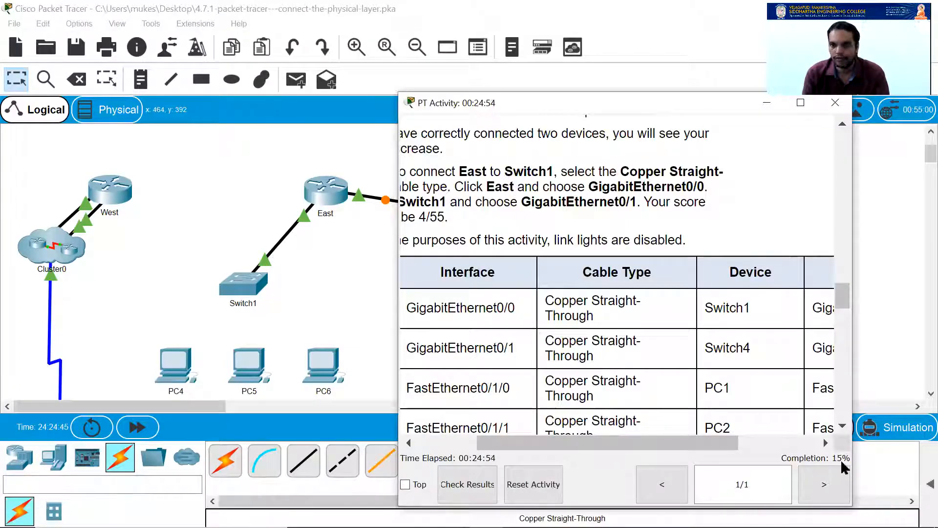
{"action": "left_click_drag", "start_coordinate": [649, 446], "coordinate": [544, 452]}
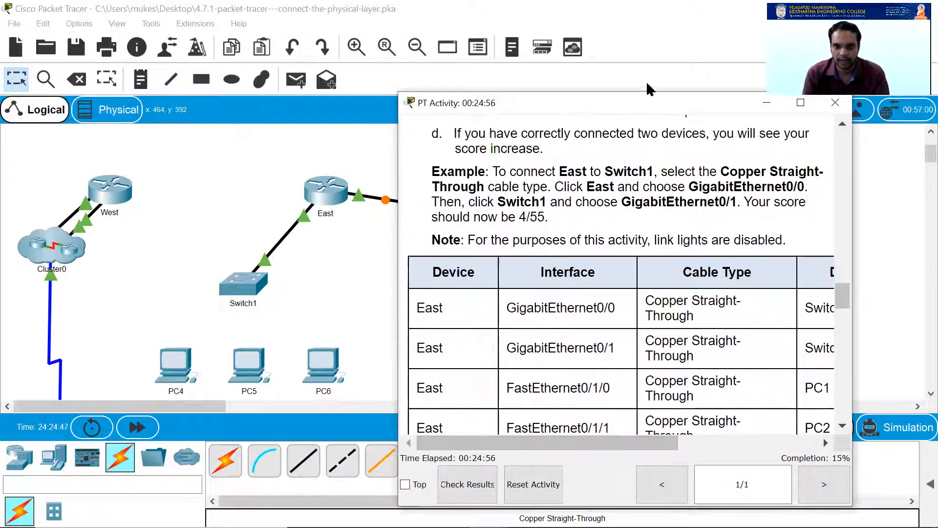
{"action": "double_click", "coordinate": [704, 97]}
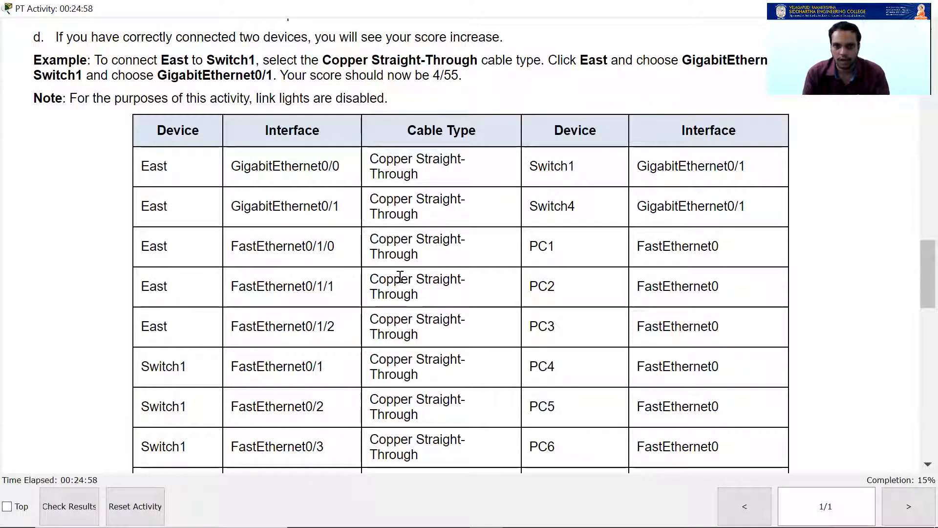
{"action": "left_click_drag", "start_coordinate": [555, 244], "coordinate": [555, 287]}
{"action": "left_click_drag", "start_coordinate": [539, 246], "coordinate": [560, 250]}
{"action": "left_click_drag", "start_coordinate": [540, 283], "coordinate": [558, 288]}
{"action": "left_click_drag", "start_coordinate": [540, 327], "coordinate": [559, 330]}
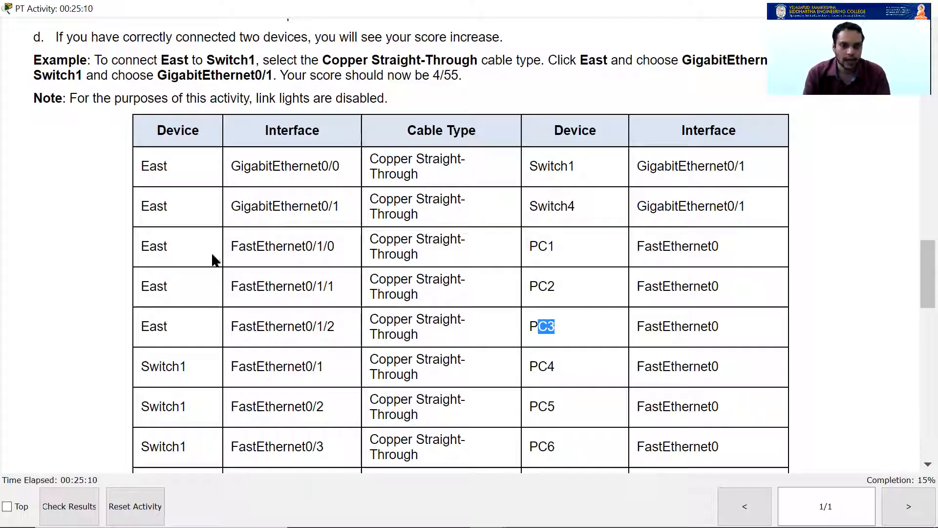
{"action": "left_click", "coordinate": [541, 259]}
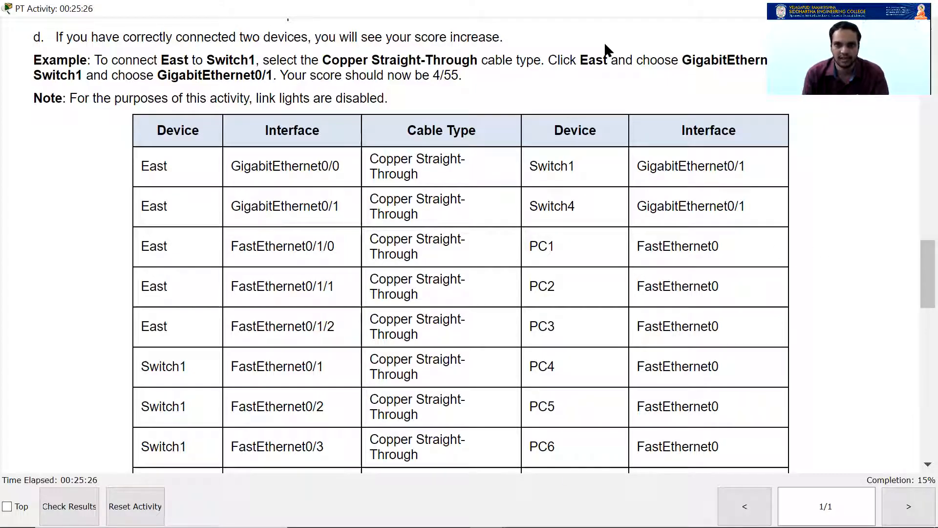
{"action": "double_click", "coordinate": [607, 11]}
{"action": "left_click", "coordinate": [332, 277]}
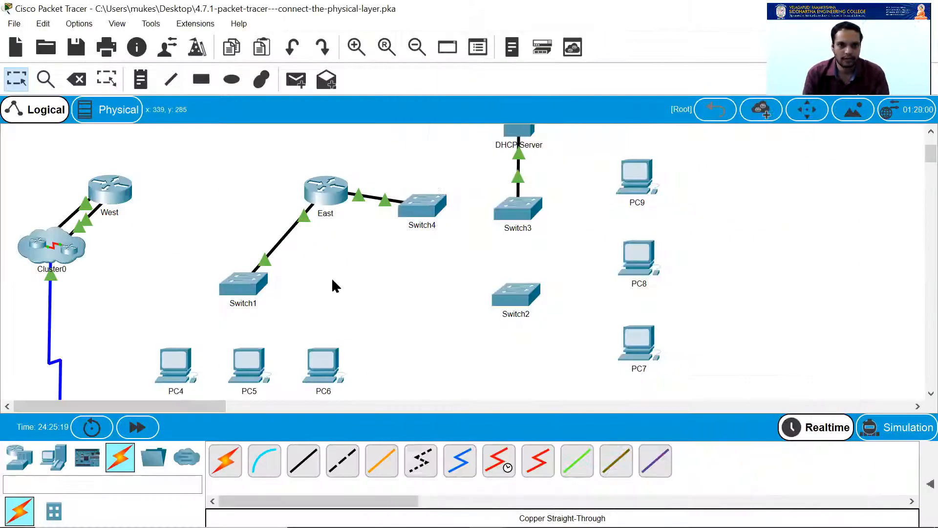
{"action": "scroll", "coordinate": [351, 299], "scroll_direction": "up", "scroll_amount": 5}
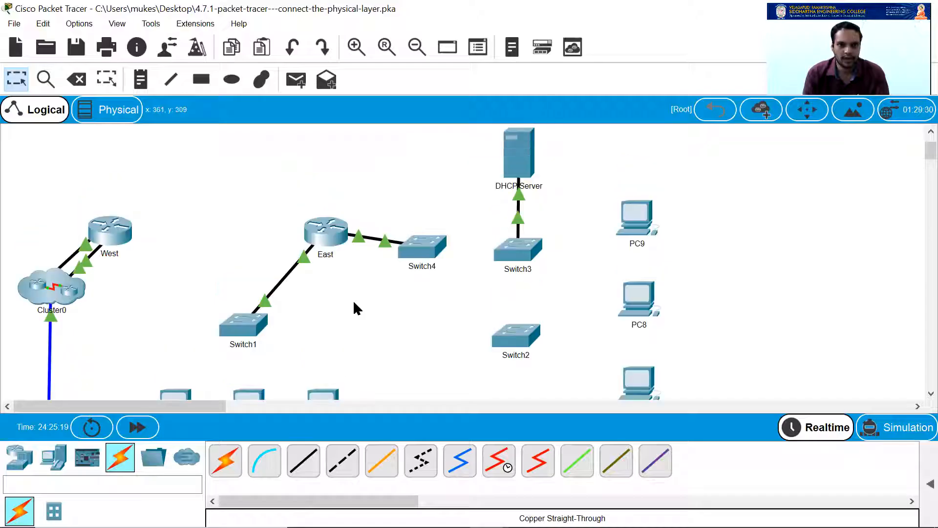
Connect FastEthernet0/1/0 on the East router to FastEthernet0 on PC1 with a Copper Straight-Through cable
{"action": "left_click", "coordinate": [302, 462]}
{"action": "left_click", "coordinate": [318, 313]}
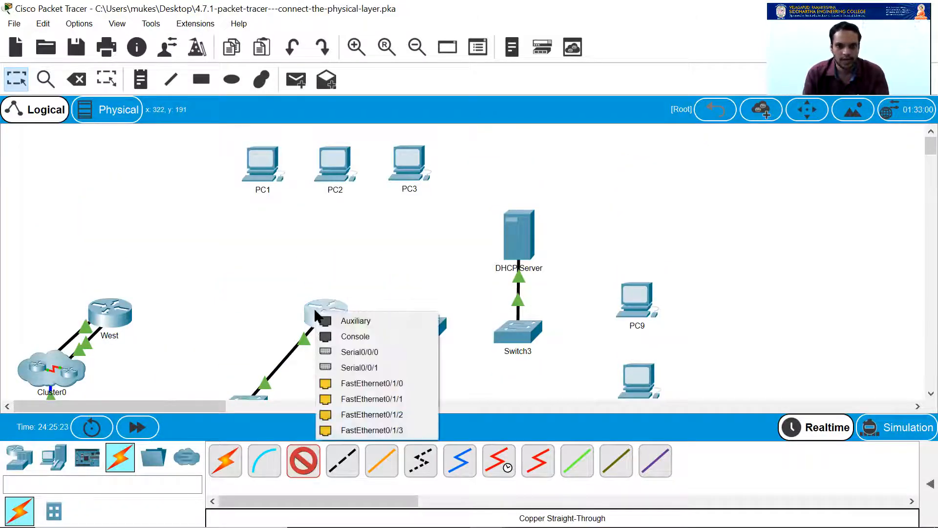
{"action": "left_click", "coordinate": [370, 384]}
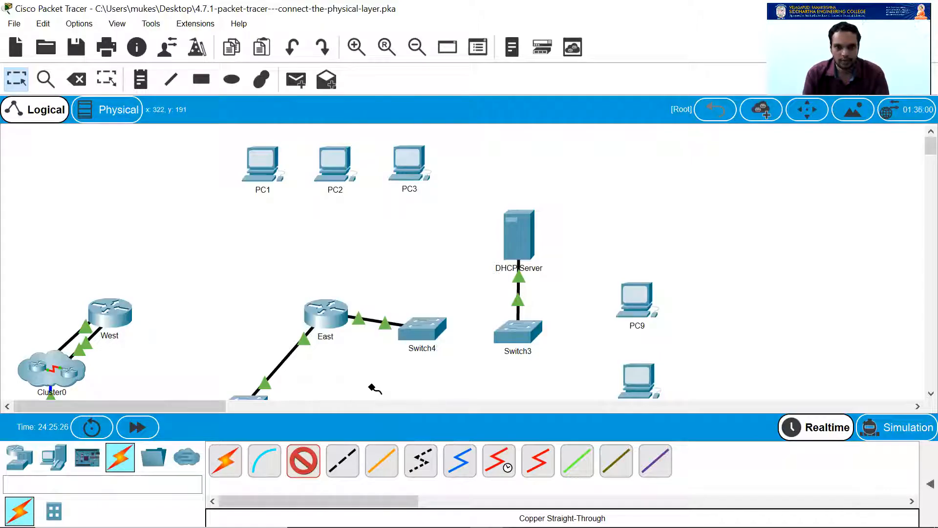
{"action": "left_click", "coordinate": [260, 170]}
{"action": "left_click", "coordinate": [304, 221]}
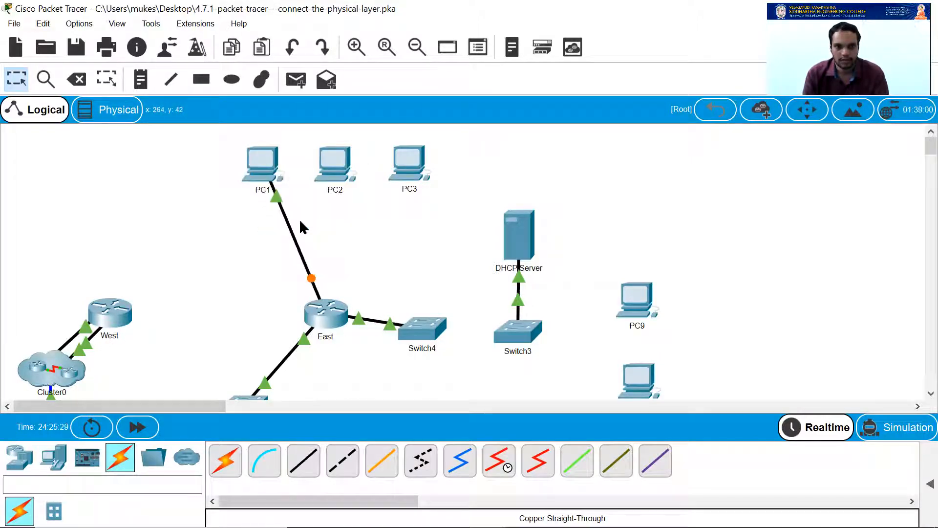
Connect FastEthernet0/1/1 on the East router to FastEthernet0 on PC2 with a Copper Straight-Through cable
{"action": "left_click", "coordinate": [303, 460]}
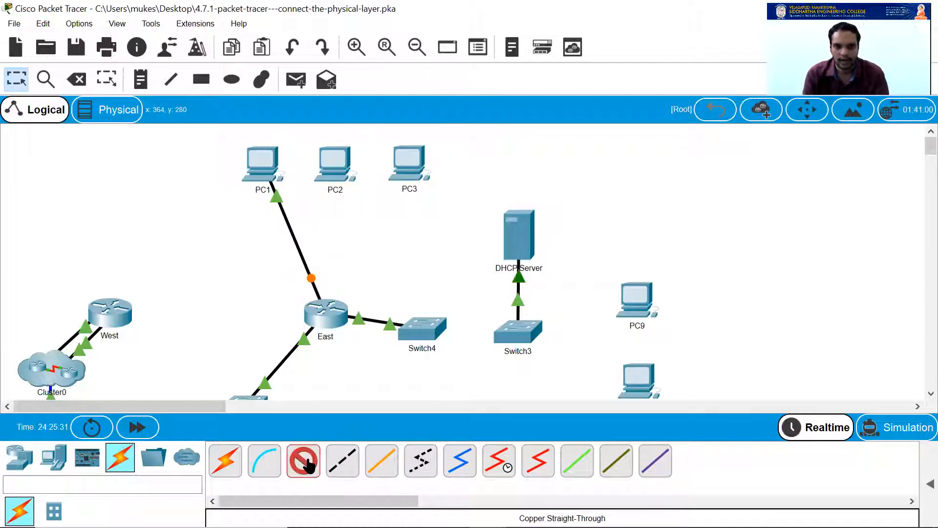
{"action": "left_click", "coordinate": [331, 314]}
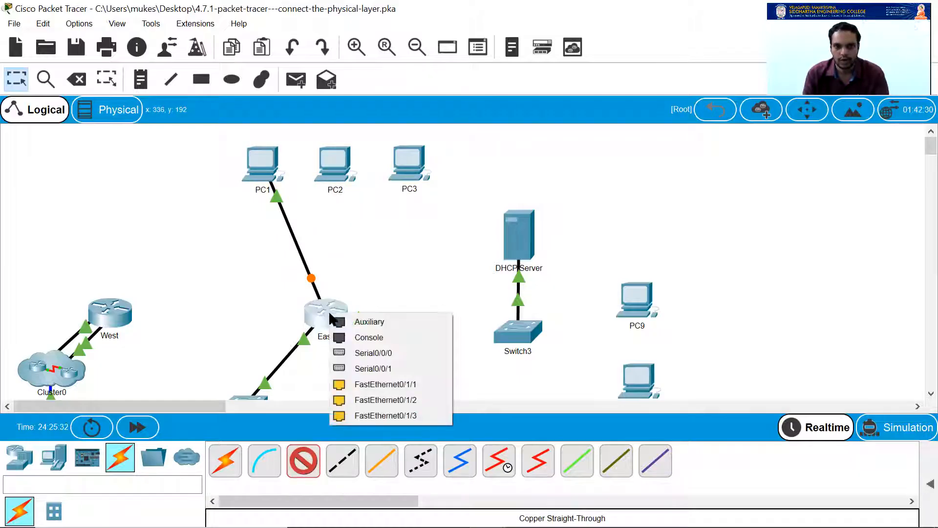
{"action": "left_click", "coordinate": [406, 385]}
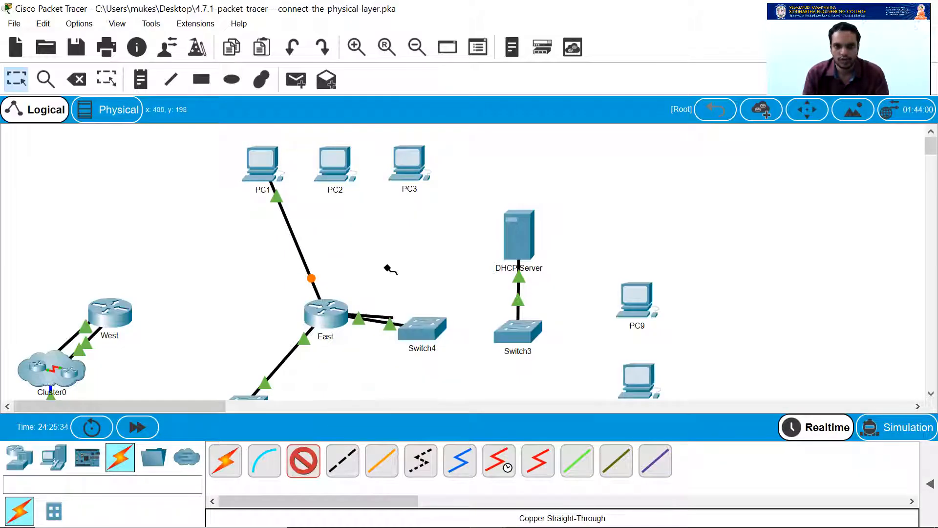
{"action": "left_click", "coordinate": [339, 165]}
{"action": "left_click", "coordinate": [388, 215]}
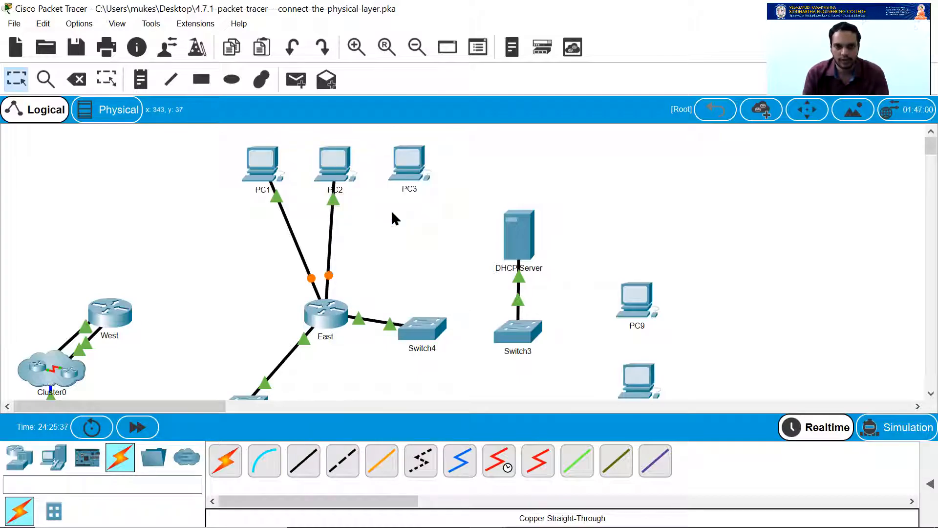
Connect FastEthernet0/1/2 on the East router to FastEthernet0 on PC3 with a Copper Straight-Through cable
{"action": "left_click", "coordinate": [303, 460]}
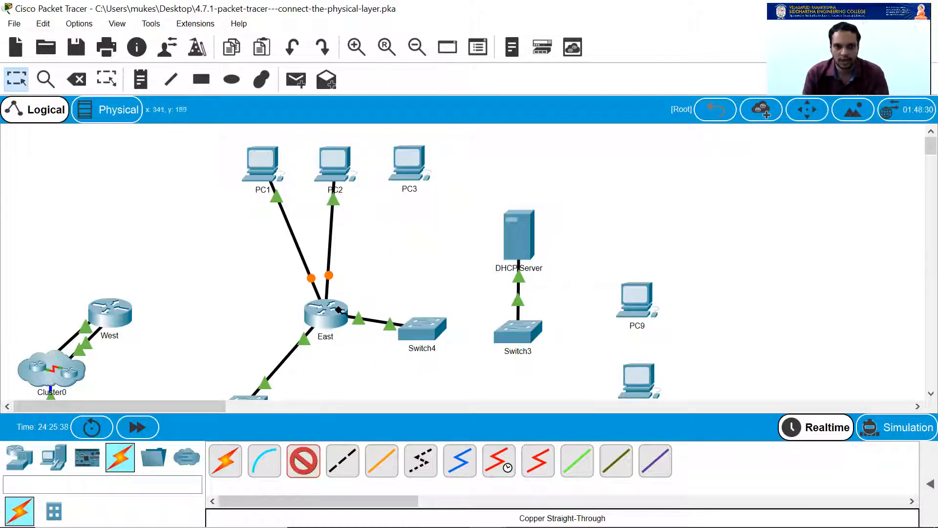
{"action": "left_click", "coordinate": [335, 316]}
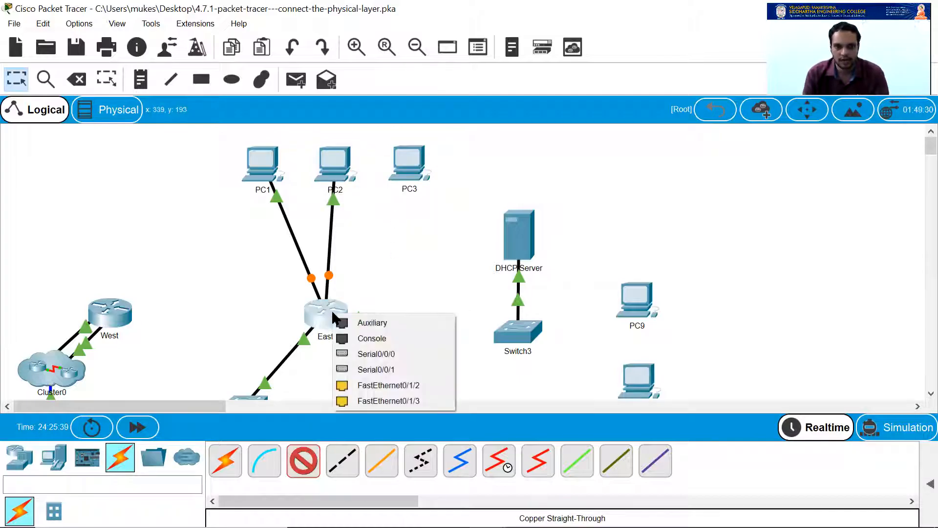
{"action": "left_click", "coordinate": [408, 384]}
{"action": "left_click", "coordinate": [411, 161]}
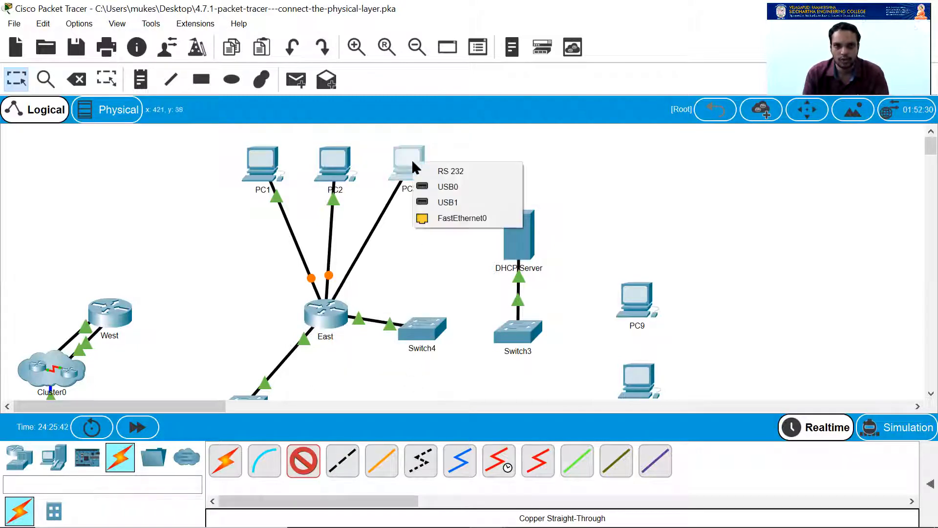
{"action": "left_click", "coordinate": [488, 223]}
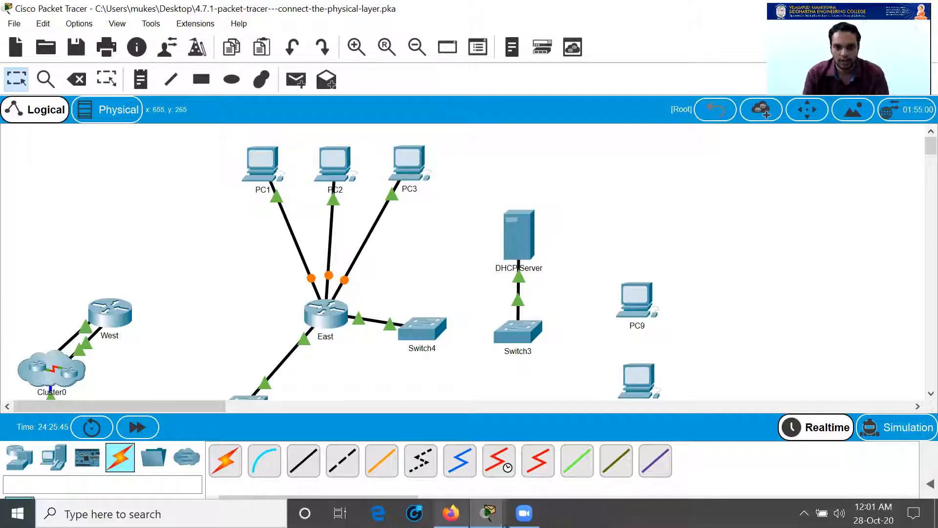
Review the activity's cabling table for the Switch1 interfaces and cable types that link to PC4, PC5 and PC6
{"action": "mouse_move", "coordinate": [450, 513]}
{"action": "mouse_move", "coordinate": [488, 513]}
{"action": "left_click", "coordinate": [429, 450]}
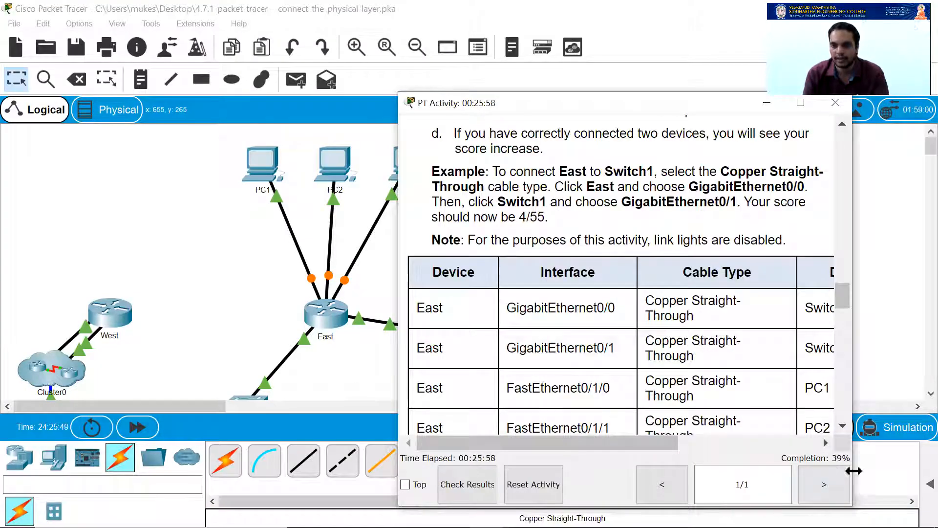
{"action": "scroll", "coordinate": [646, 345], "scroll_direction": "down", "scroll_amount": 2}
{"action": "double_click", "coordinate": [677, 105]}
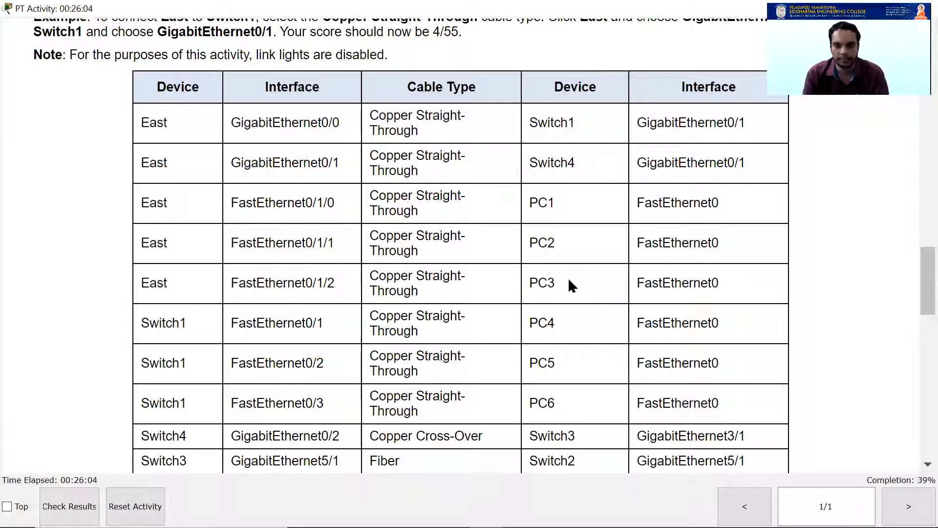
{"action": "scroll", "coordinate": [427, 276], "scroll_direction": "down", "scroll_amount": 1}
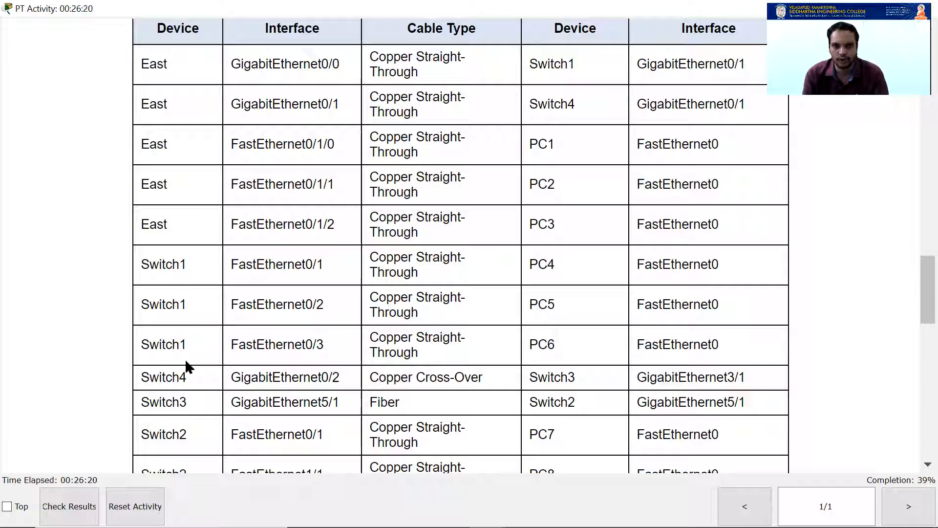
{"action": "left_click_drag", "start_coordinate": [302, 265], "coordinate": [323, 259]}
{"action": "left_click", "coordinate": [309, 307]}
{"action": "left_click_drag", "start_coordinate": [306, 344], "coordinate": [324, 348]}
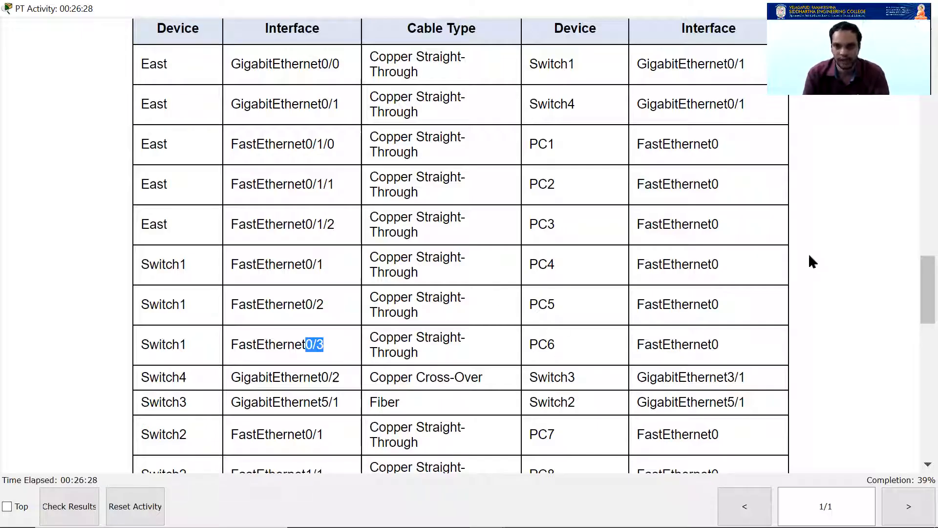
{"action": "double_click", "coordinate": [587, 10]}
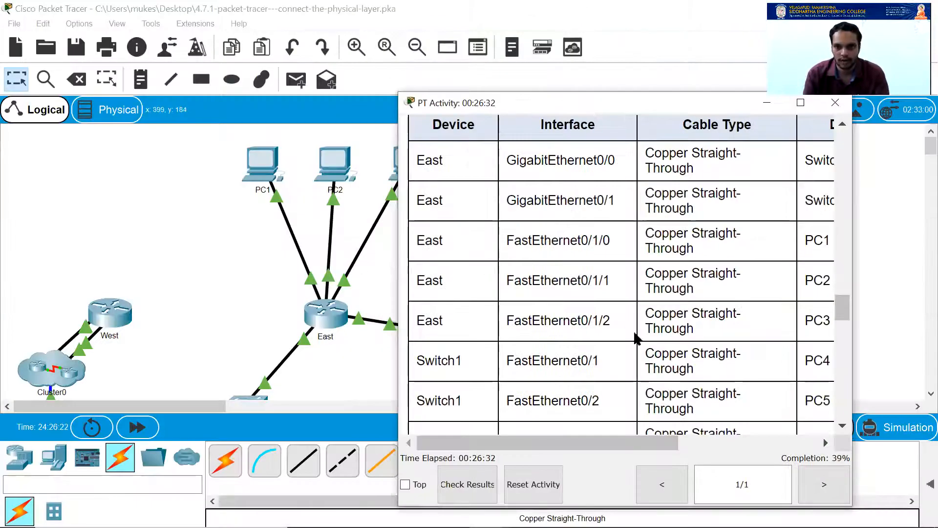
Connect FastEthernet0/1 on Switch1 to FastEthernet0 on PC4 with a Copper Straight-Through cable, as listed in the activity table
{"action": "left_click", "coordinate": [233, 322]}
{"action": "scroll", "coordinate": [551, 277], "scroll_direction": "down", "scroll_amount": 3}
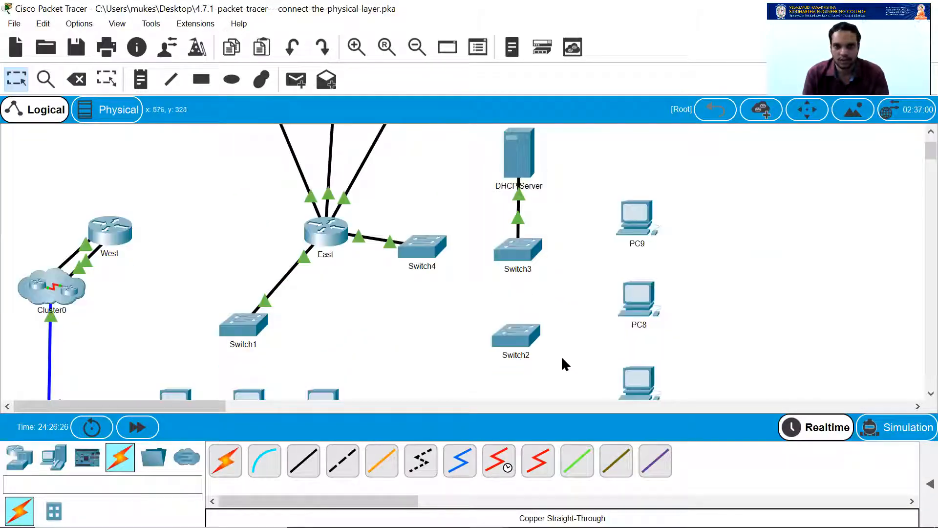
{"action": "scroll", "coordinate": [542, 300], "scroll_direction": "down", "scroll_amount": 1}
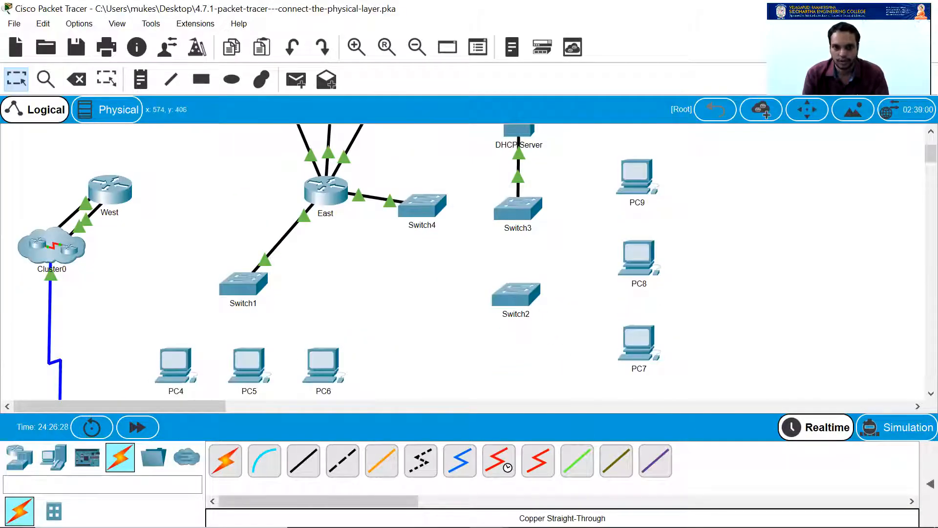
{"action": "mouse_move", "coordinate": [487, 512]}
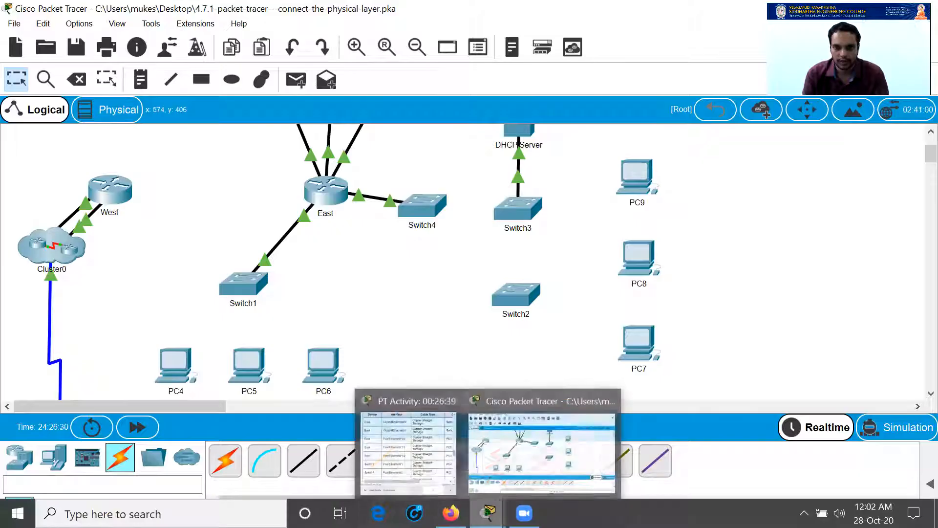
{"action": "left_click", "coordinate": [415, 447]}
{"action": "scroll", "coordinate": [492, 344], "scroll_direction": "down", "scroll_amount": 1}
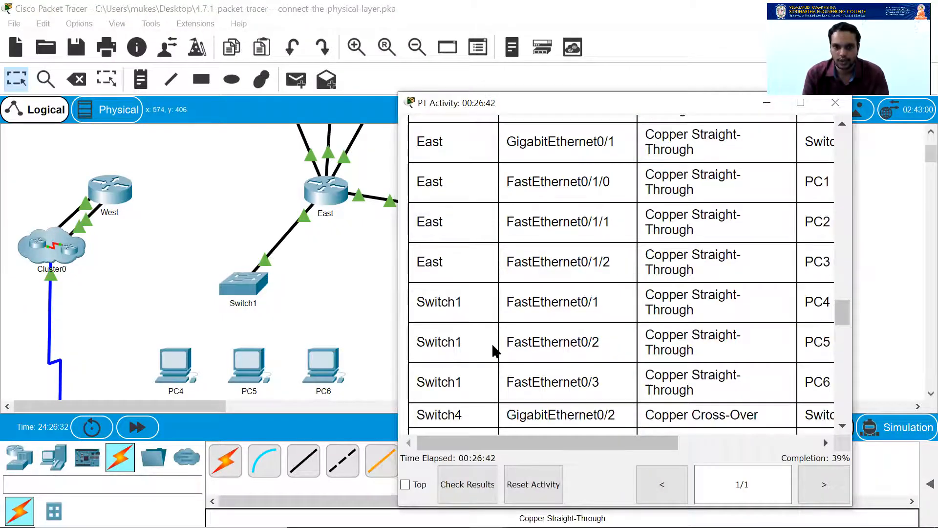
{"action": "left_click", "coordinate": [335, 300]}
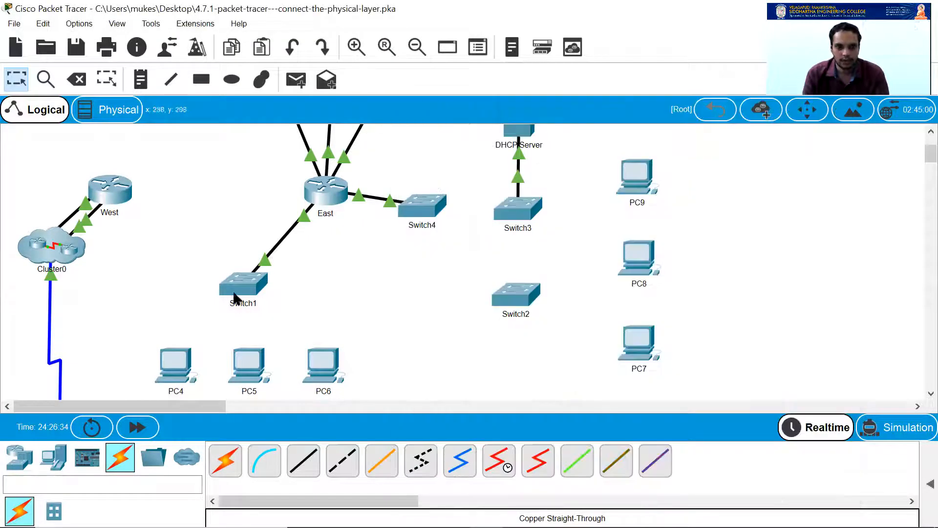
{"action": "left_click", "coordinate": [313, 468]}
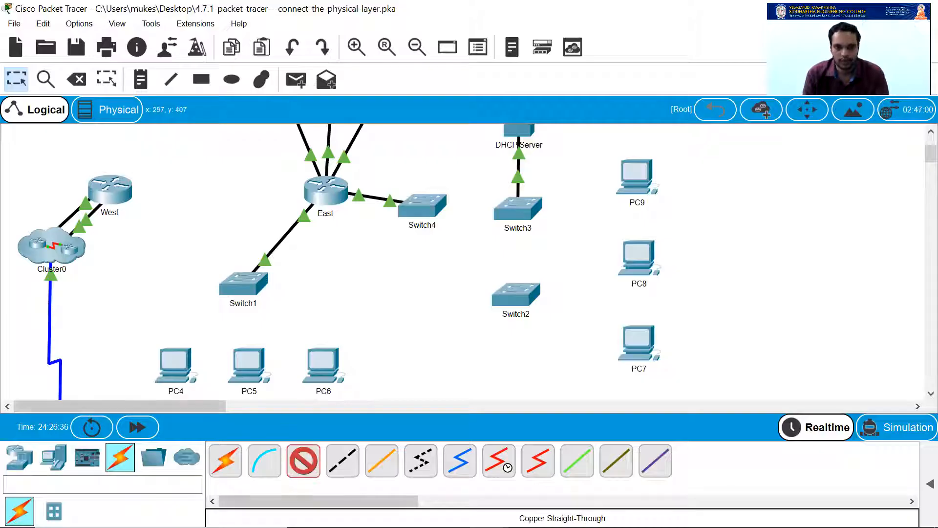
{"action": "left_click", "coordinate": [242, 282]}
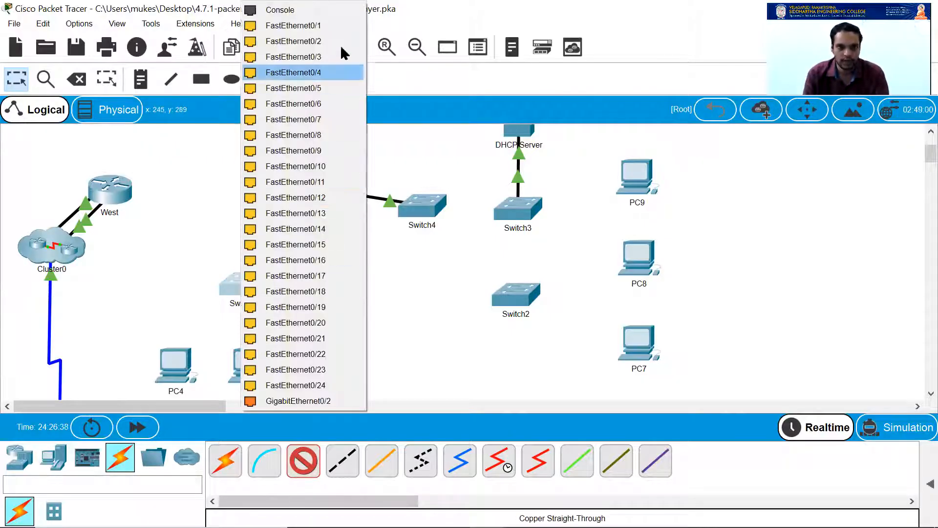
{"action": "left_click", "coordinate": [314, 26]}
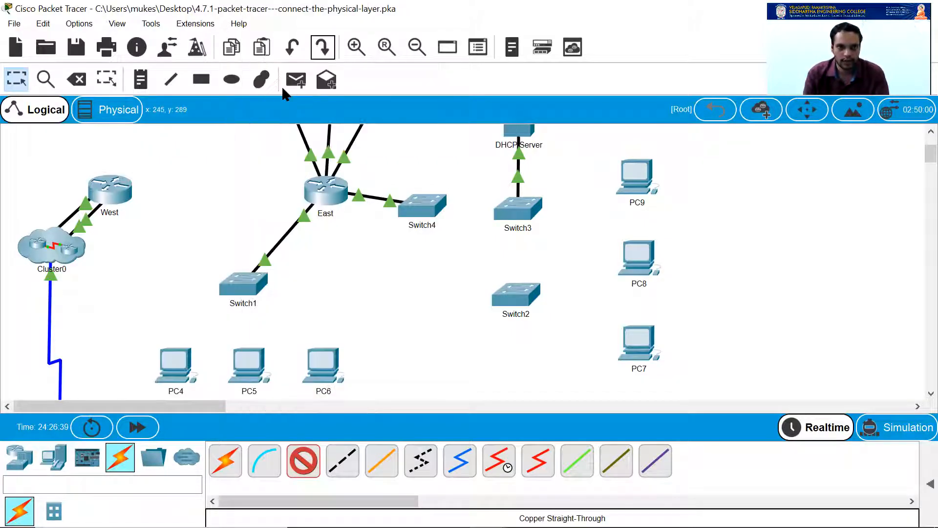
{"action": "left_click", "coordinate": [171, 361]}
{"action": "left_click", "coordinate": [220, 417]}
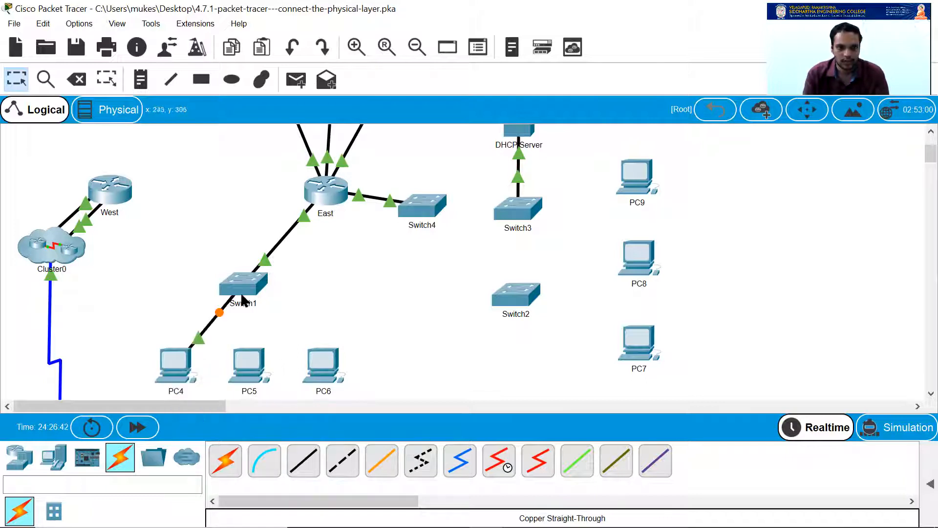
Connect FastEthernet0/2 on Switch1 to FastEthernet0 on PC5 with a Copper Straight-Through cable
{"action": "left_click", "coordinate": [293, 468]}
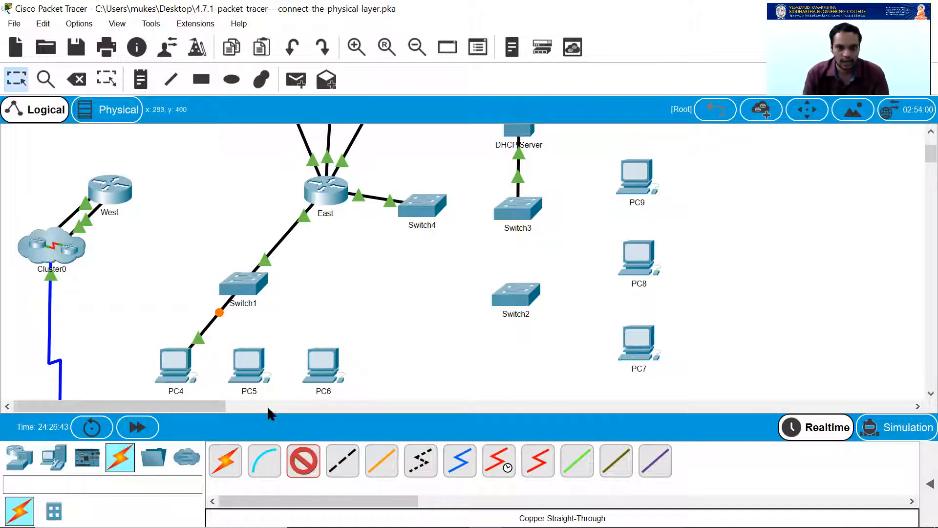
{"action": "left_click", "coordinate": [247, 289]}
{"action": "left_click", "coordinate": [334, 20]}
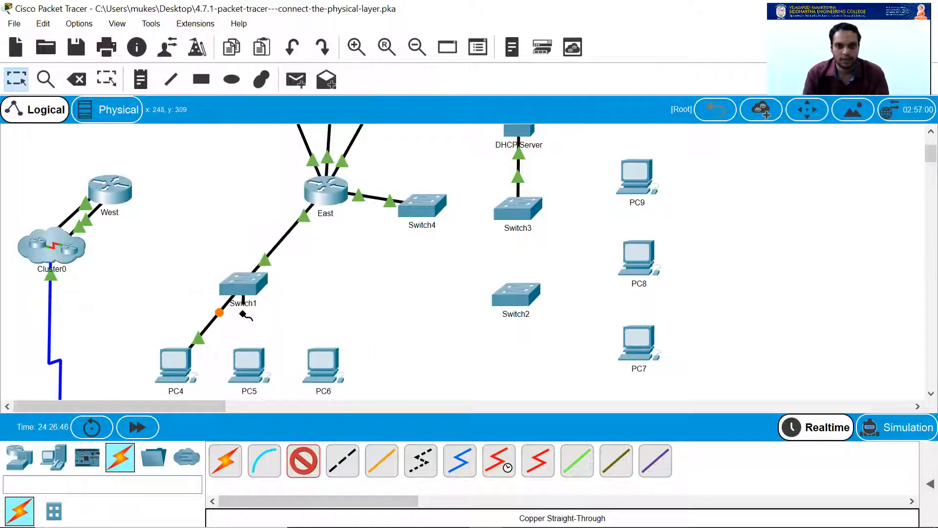
{"action": "left_click", "coordinate": [248, 362]}
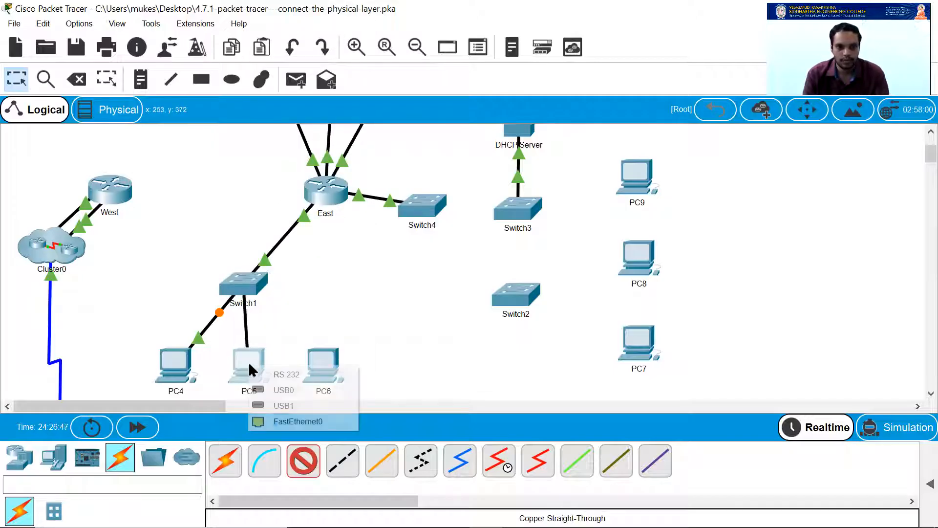
{"action": "left_click", "coordinate": [317, 420]}
Connect FastEthernet0/3 on Switch1 to FastEthernet0 on PC6 with a Copper Straight-Through cable
{"action": "left_click", "coordinate": [310, 468]}
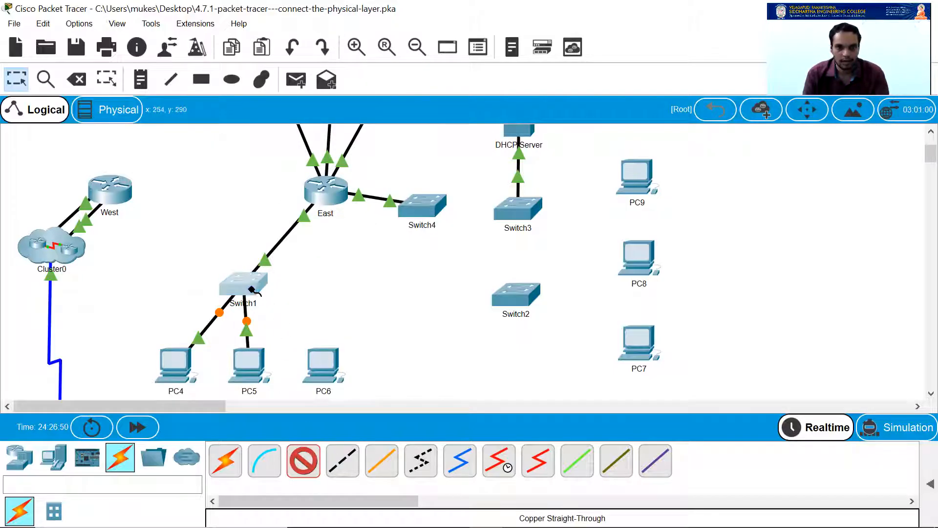
{"action": "left_click", "coordinate": [252, 289]}
{"action": "left_click", "coordinate": [322, 27]}
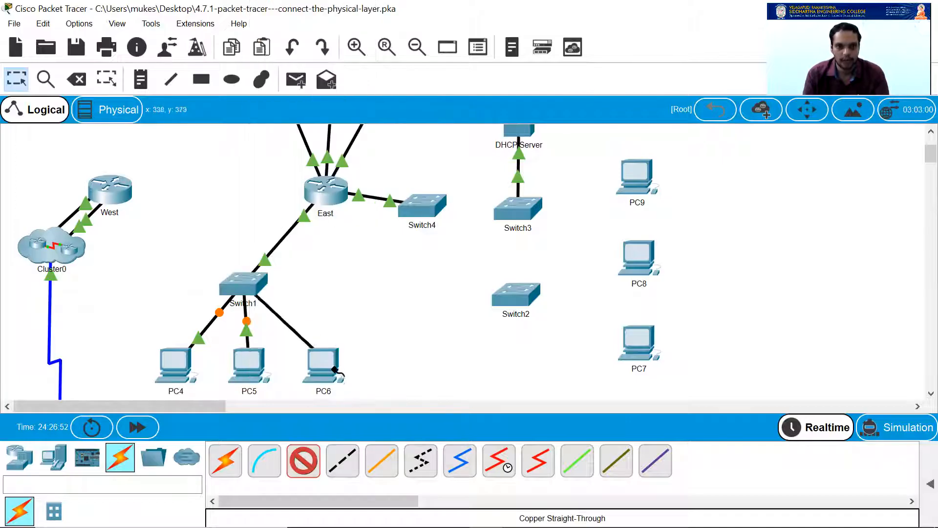
{"action": "left_click", "coordinate": [322, 366]}
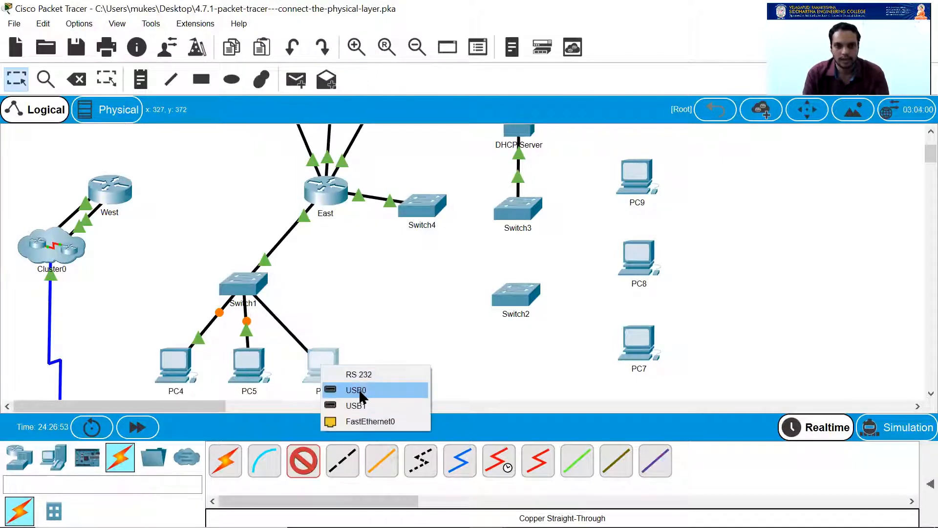
{"action": "left_click", "coordinate": [372, 421]}
Review the activity's cabling table for the interfaces and cable type that link Switch4 to Switch3
{"action": "mouse_move", "coordinate": [487, 513]}
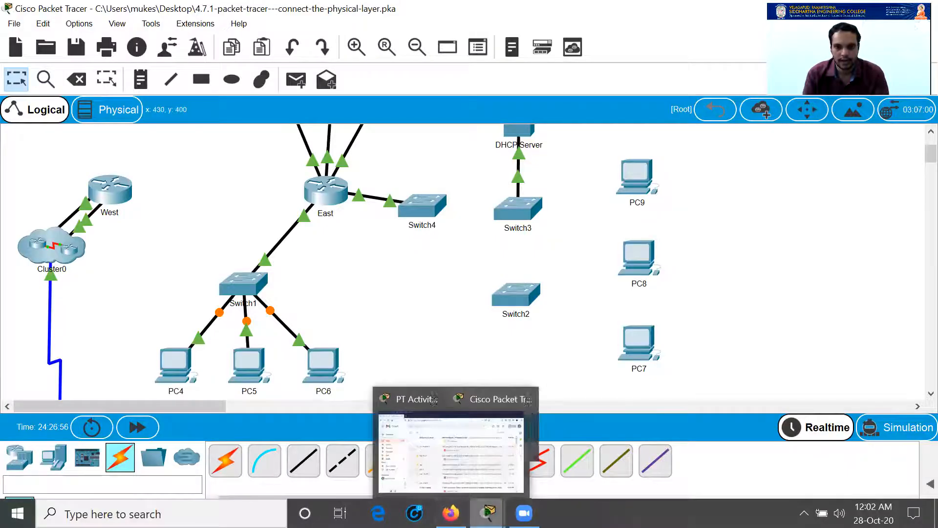
{"action": "left_click", "coordinate": [430, 457]}
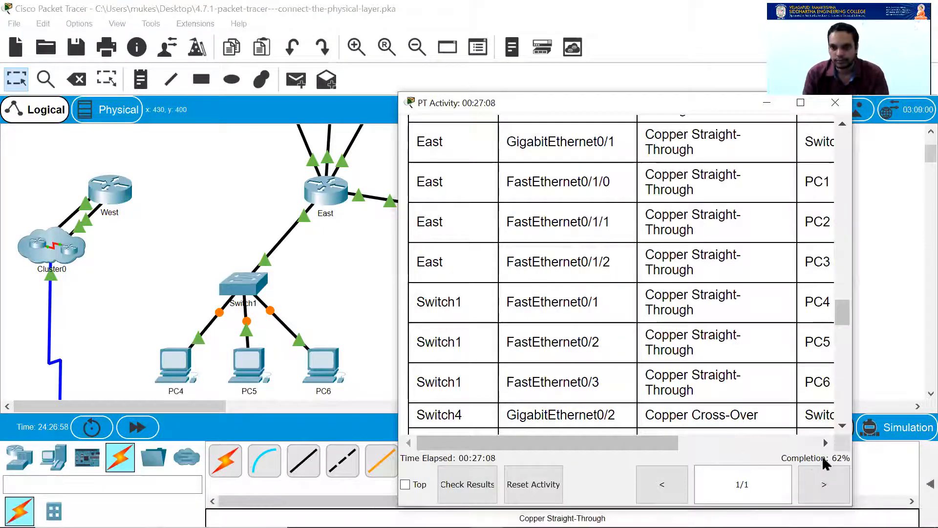
{"action": "double_click", "coordinate": [619, 102]}
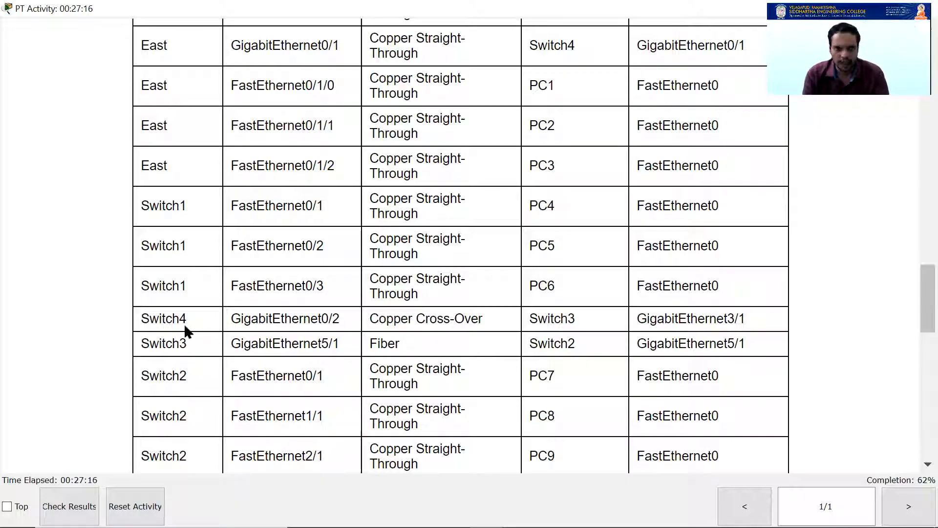
{"action": "left_click_drag", "start_coordinate": [189, 317], "coordinate": [143, 320]}
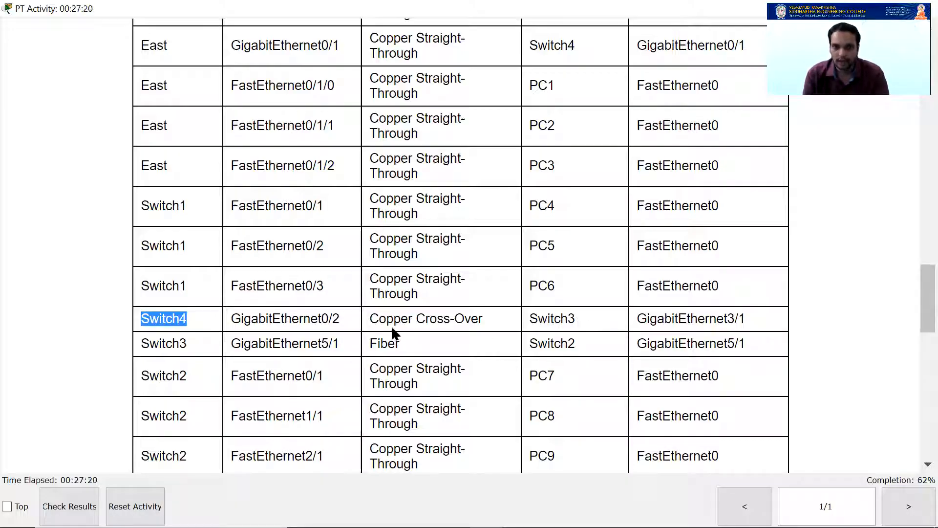
{"action": "left_click_drag", "start_coordinate": [378, 319], "coordinate": [478, 320]}
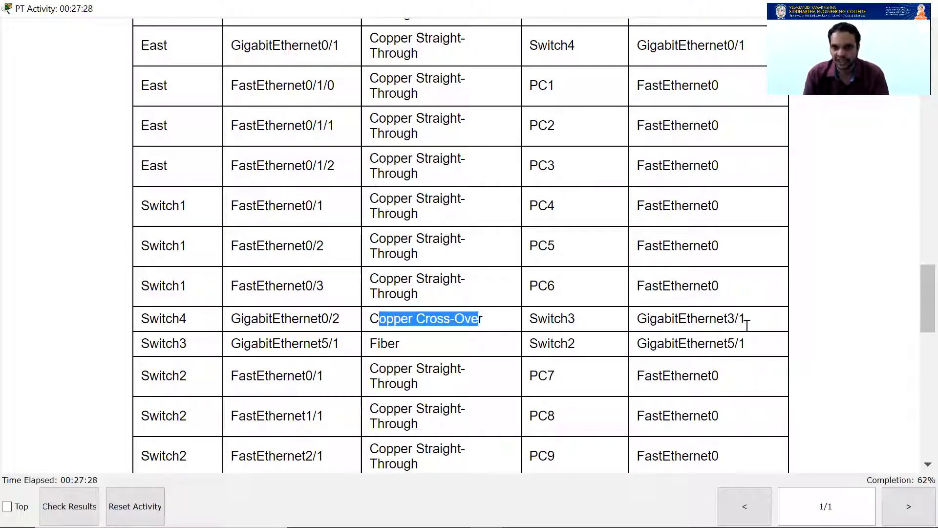
{"action": "left_click", "coordinate": [827, 311]}
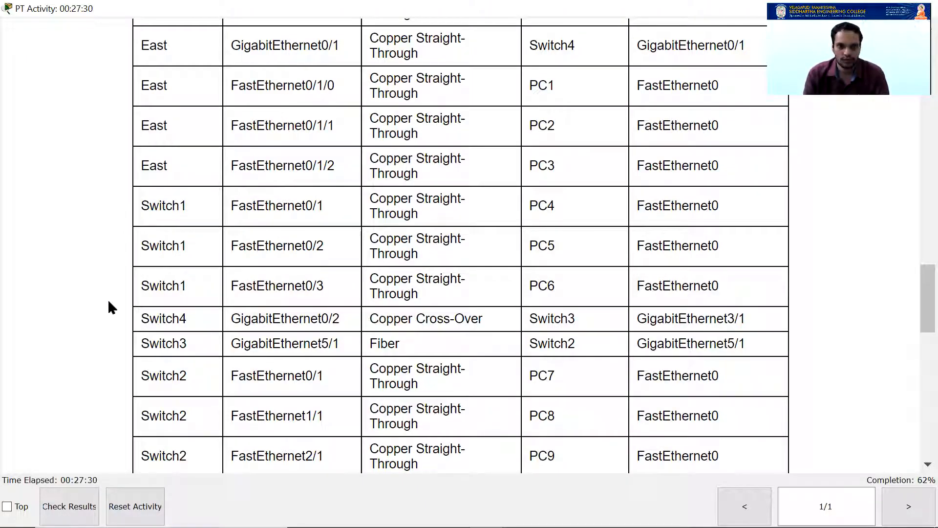
{"action": "double_click", "coordinate": [645, 167]}
{"action": "double_click", "coordinate": [674, 9]}
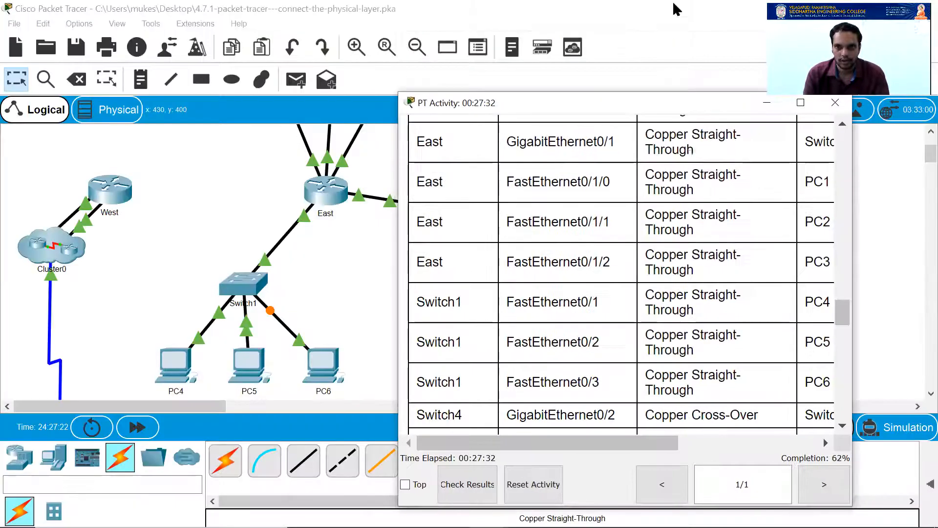
{"action": "scroll", "coordinate": [547, 381], "scroll_direction": "down", "scroll_amount": 3}
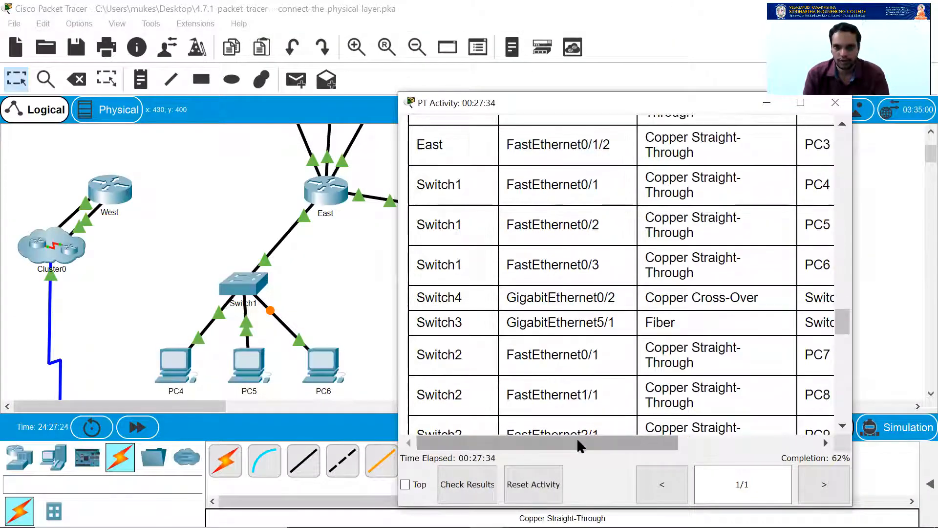
{"action": "left_click_drag", "start_coordinate": [567, 445], "coordinate": [590, 443]}
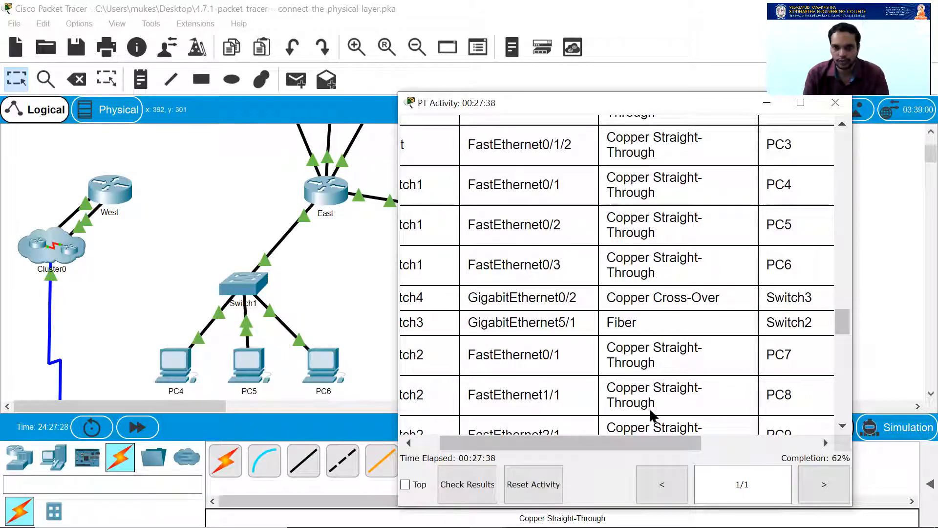
Connect GigabitEthernet0/2 on Switch4 to GigabitEthernet3/1 on Switch3 with a Copper Cross-Over cable
{"action": "left_click", "coordinate": [358, 290]}
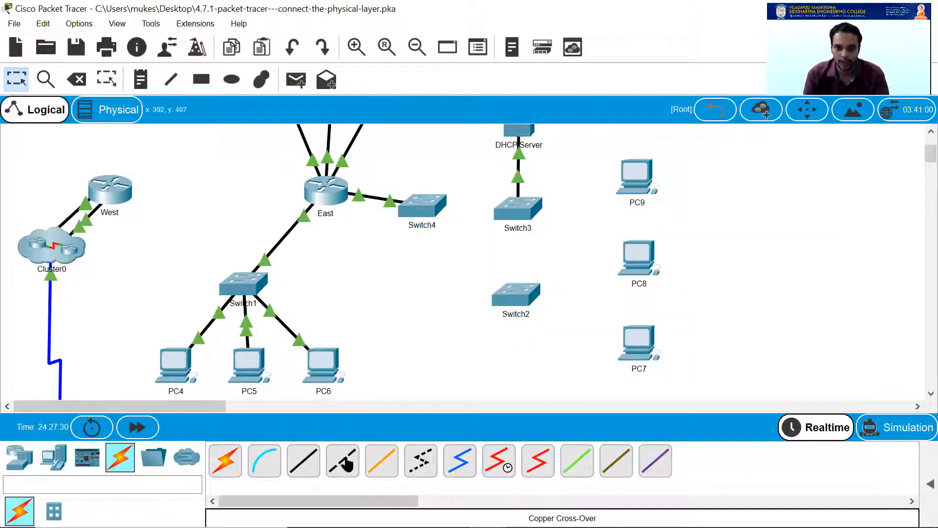
{"action": "left_click", "coordinate": [345, 464]}
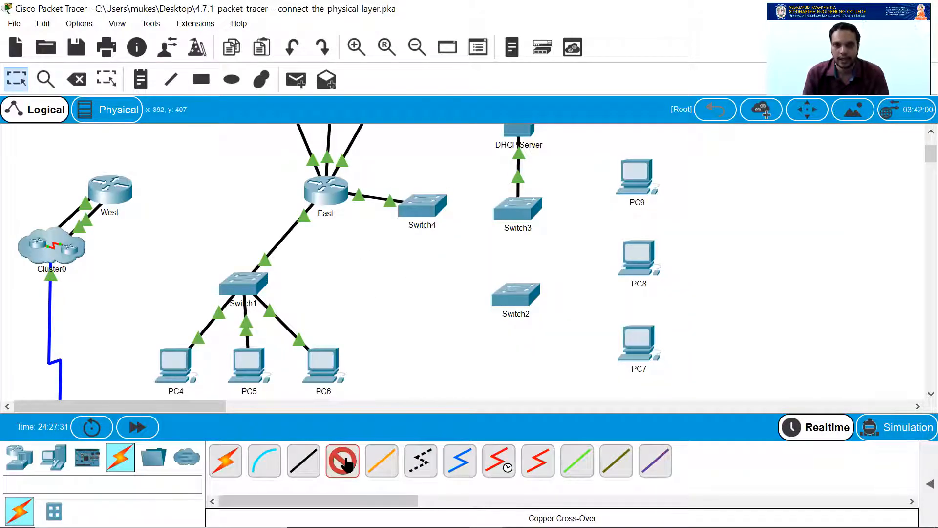
{"action": "left_click", "coordinate": [432, 209]}
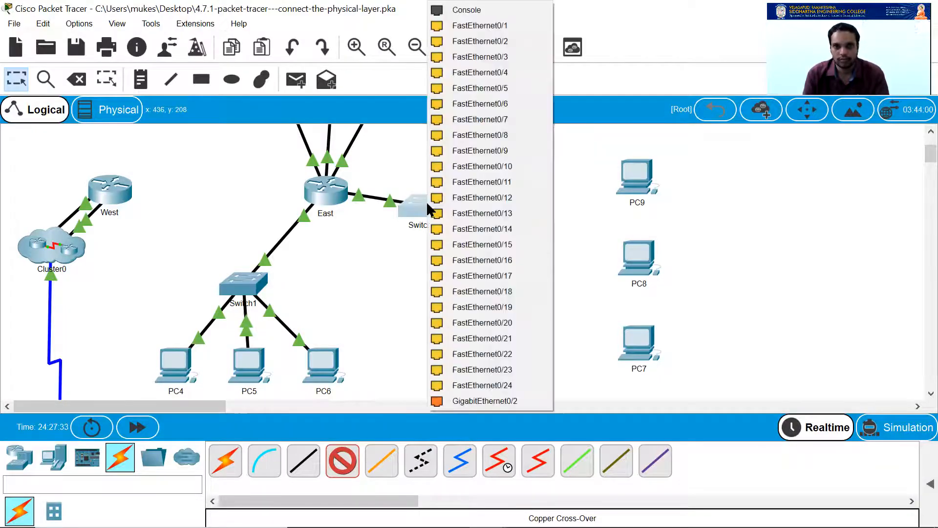
{"action": "left_click", "coordinate": [506, 400]}
{"action": "left_click", "coordinate": [515, 214]}
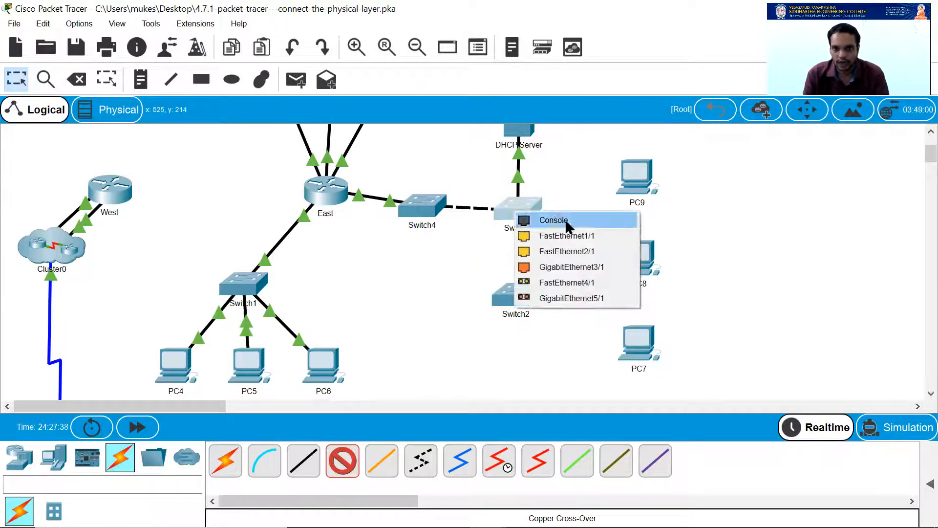
{"action": "left_click", "coordinate": [589, 267]}
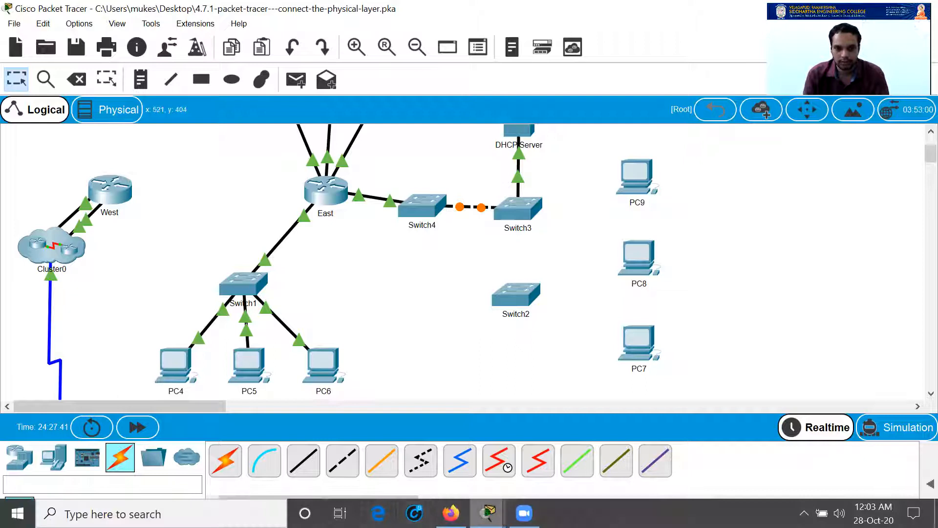
Review the activity's cabling table for the interfaces and cable type that link Switch3 to Switch2
{"action": "mouse_move", "coordinate": [487, 513]}
{"action": "left_click", "coordinate": [424, 462]}
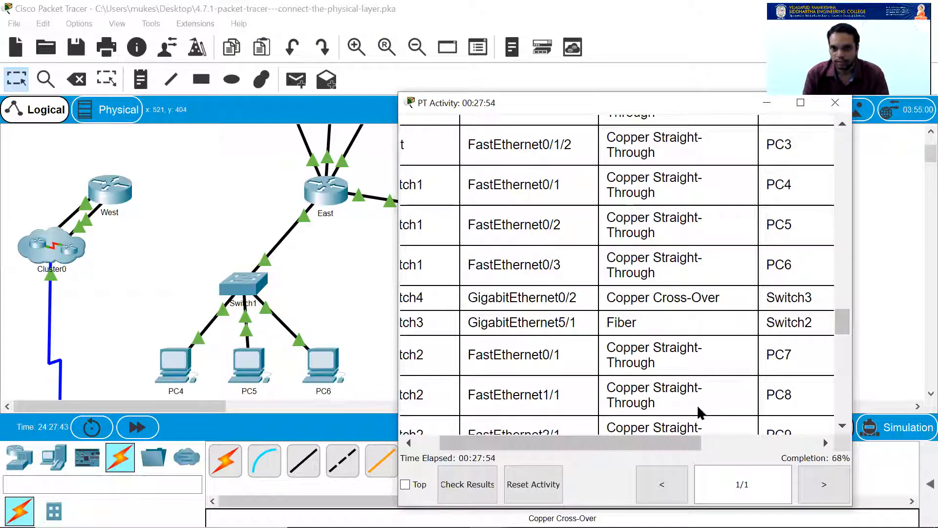
{"action": "left_click_drag", "start_coordinate": [603, 442], "coordinate": [543, 433]}
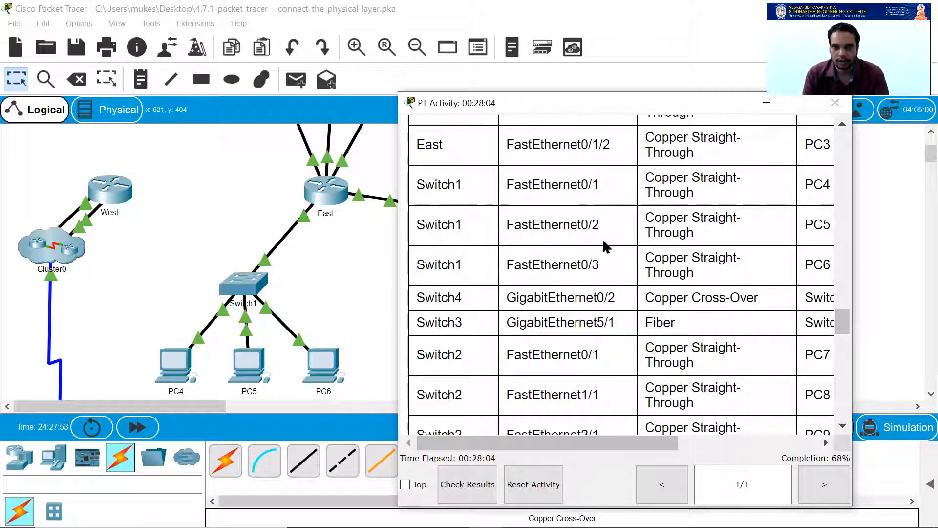
{"action": "double_click", "coordinate": [604, 101]}
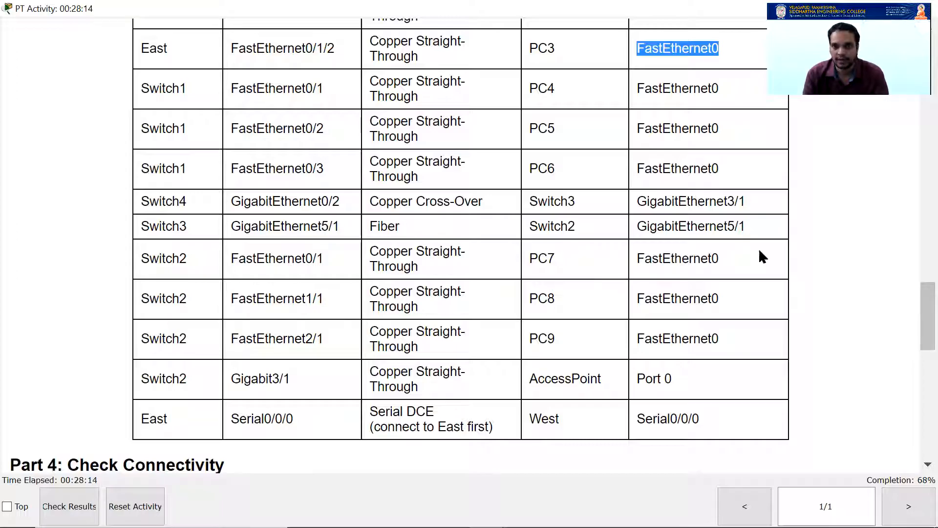
{"action": "double_click", "coordinate": [856, 282]}
{"action": "double_click", "coordinate": [631, 7]}
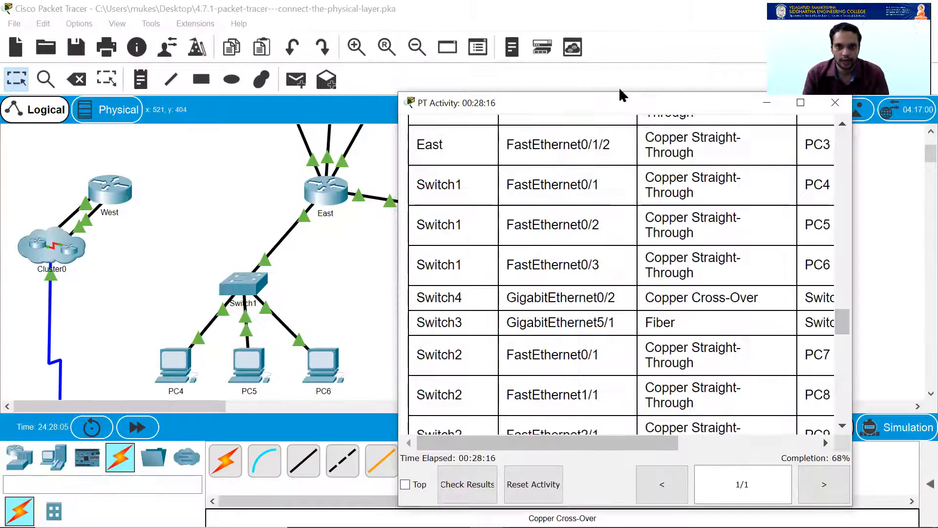
{"action": "left_click_drag", "start_coordinate": [607, 439], "coordinate": [660, 442]}
Connect GigabitEthernet5/1 on Switch3 to GigabitEthernet5/1 on Switch2 with a Fiber cable and fast-forward the network time
{"action": "left_click", "coordinate": [356, 281]}
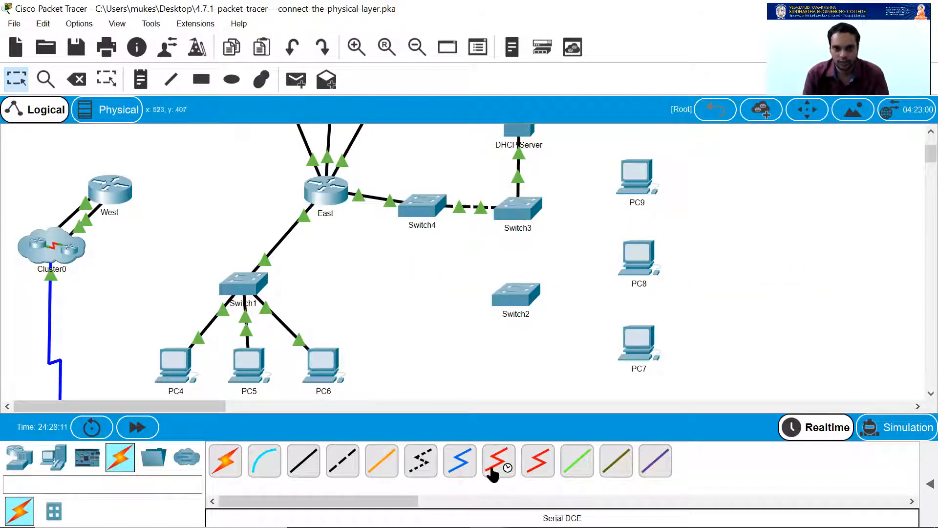
{"action": "left_click", "coordinate": [381, 469]}
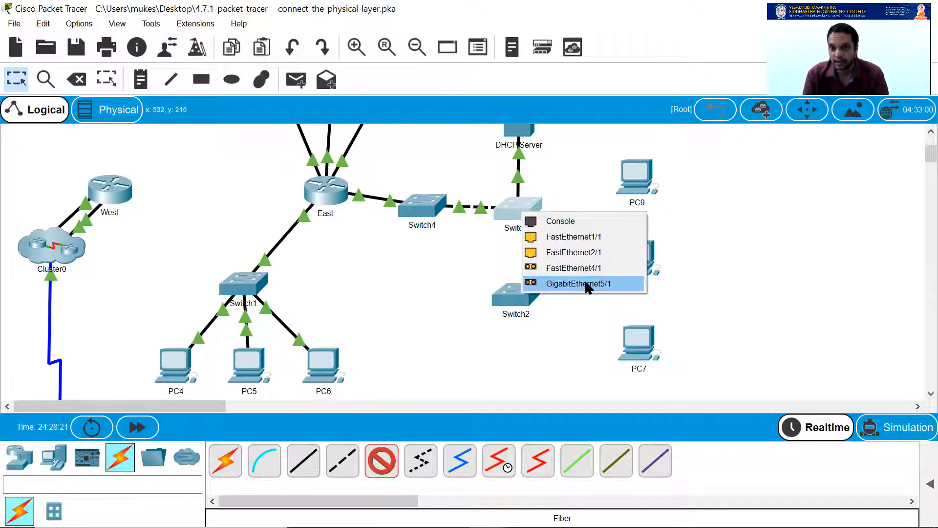
{"action": "left_click", "coordinate": [588, 286]}
{"action": "left_click", "coordinate": [517, 293]}
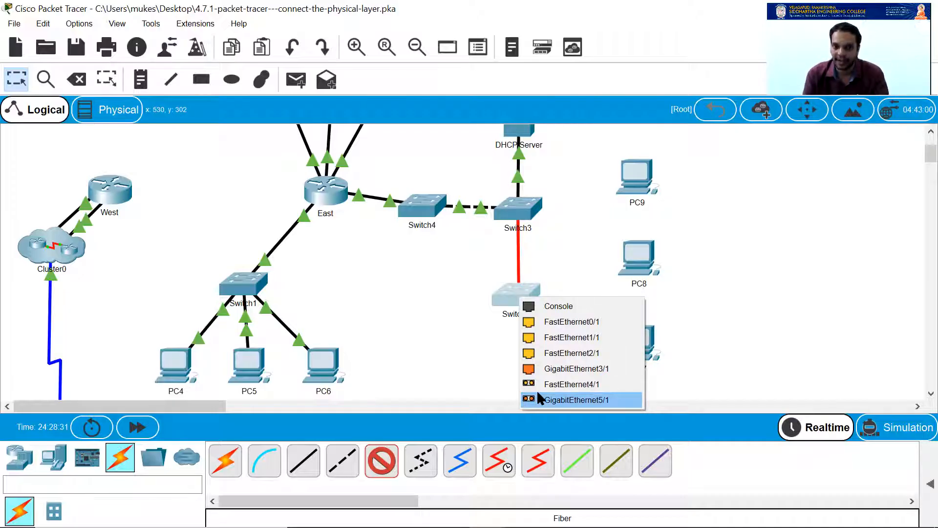
{"action": "left_click", "coordinate": [555, 398]}
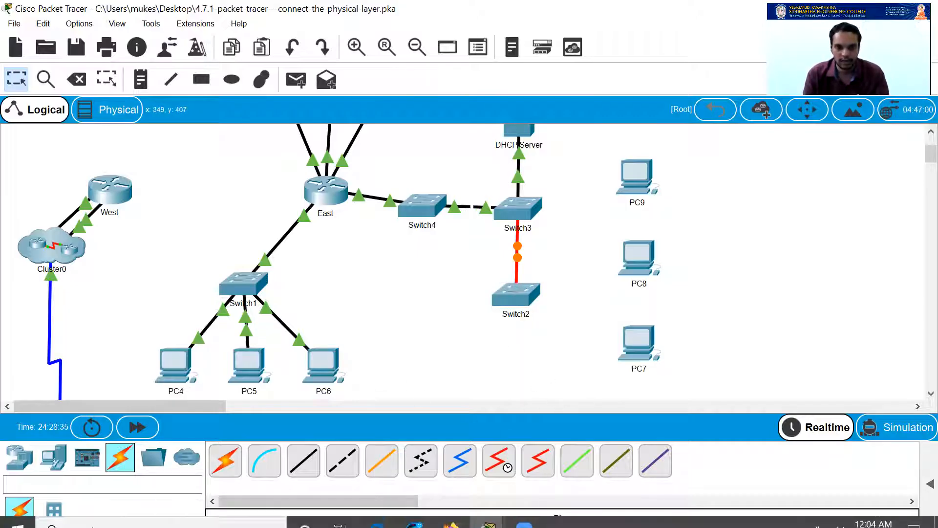
{"action": "left_click", "coordinate": [131, 432]}
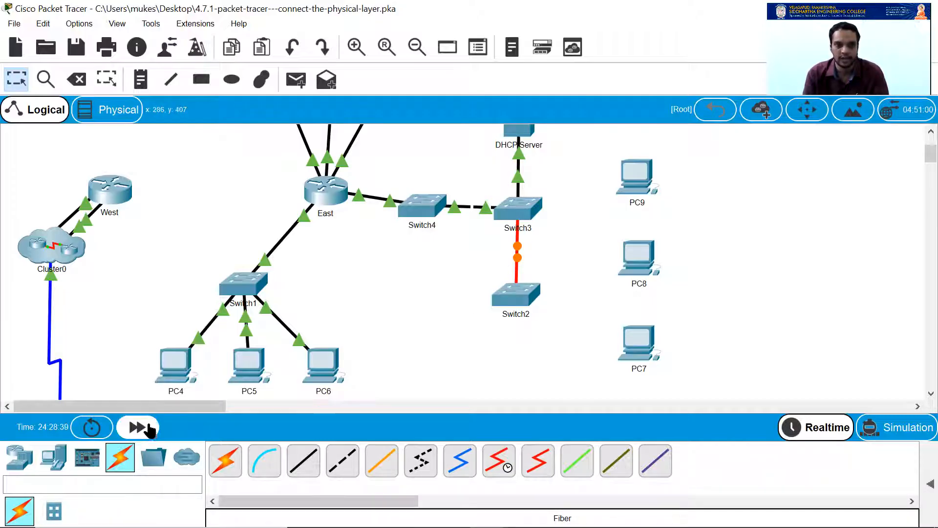
{"action": "left_click", "coordinate": [136, 426]}
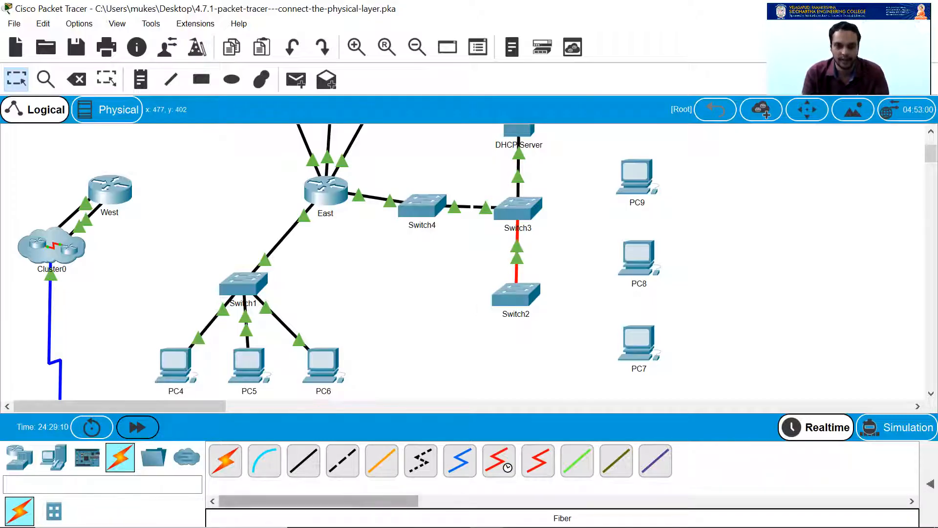
Review the activity's cabling table for the Switch2 interfaces and cable types that link to PC7, PC8 and PC9
{"action": "mouse_move", "coordinate": [487, 513]}
{"action": "left_click", "coordinate": [421, 444]}
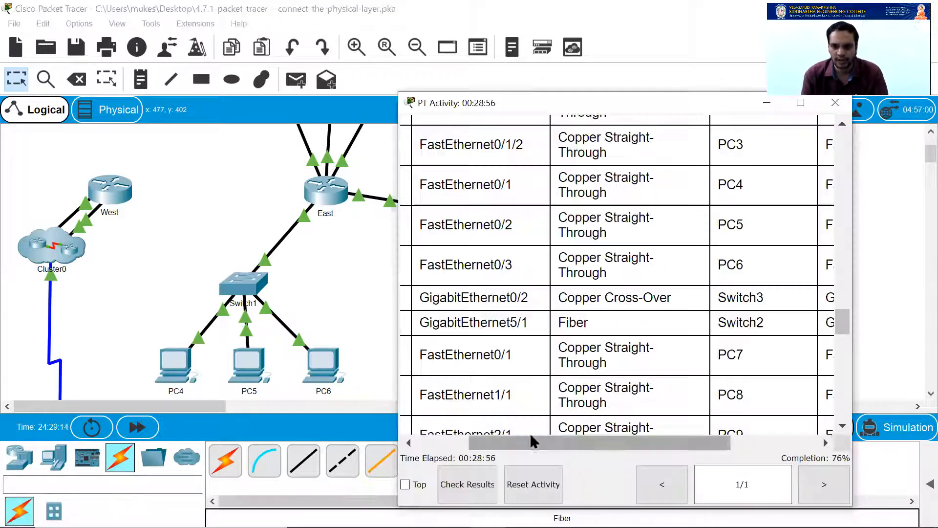
{"action": "double_click", "coordinate": [679, 104]}
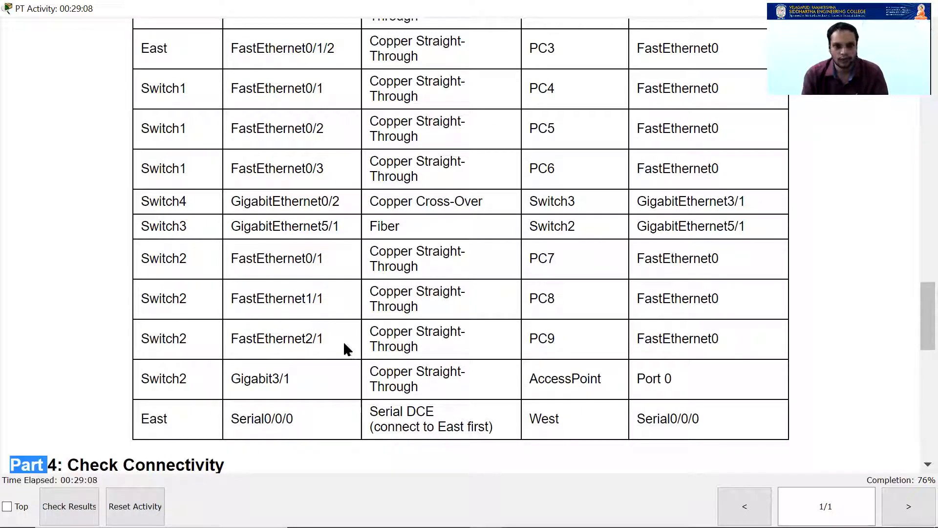
{"action": "left_click", "coordinate": [804, 329]}
{"action": "double_click", "coordinate": [565, 16]}
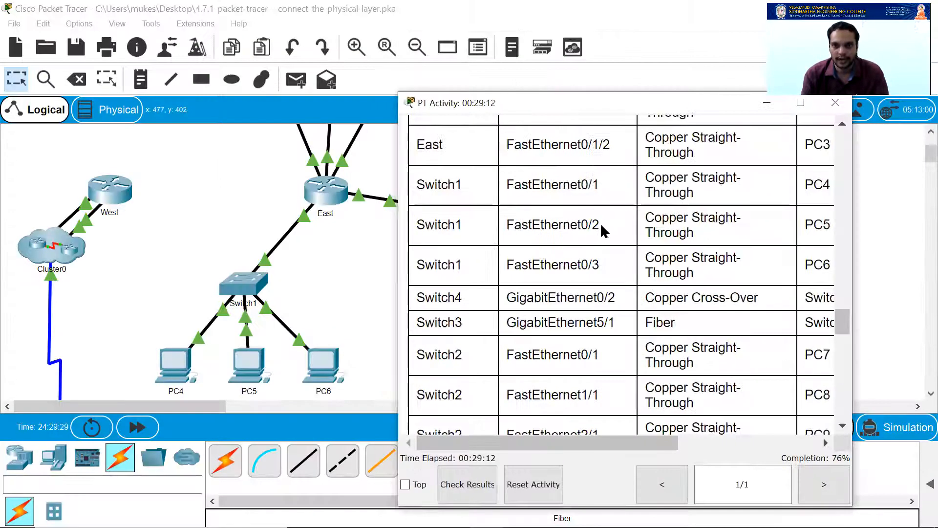
{"action": "left_click", "coordinate": [648, 23]}
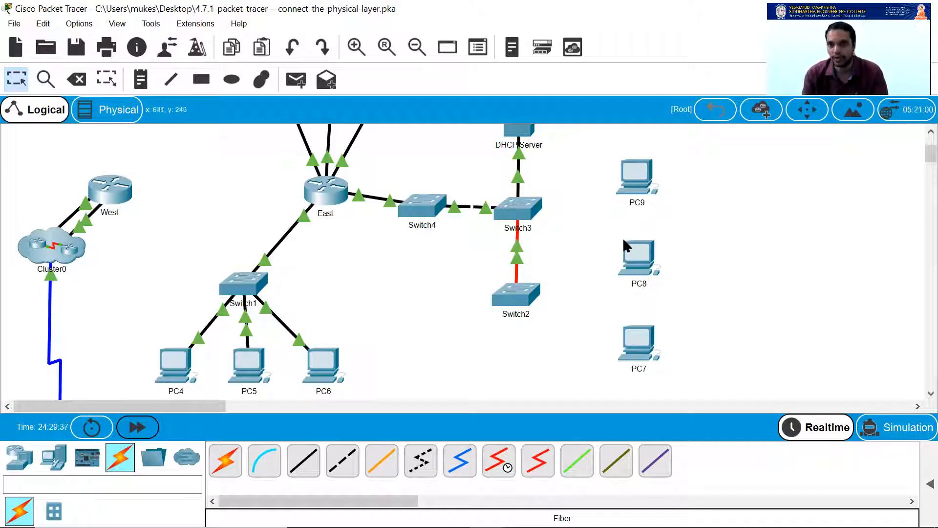
Connect FastEthernet0/1 on Switch2 to FastEthernet0 on PC7 with a Copper Straight-Through cable
{"action": "left_click", "coordinate": [307, 472]}
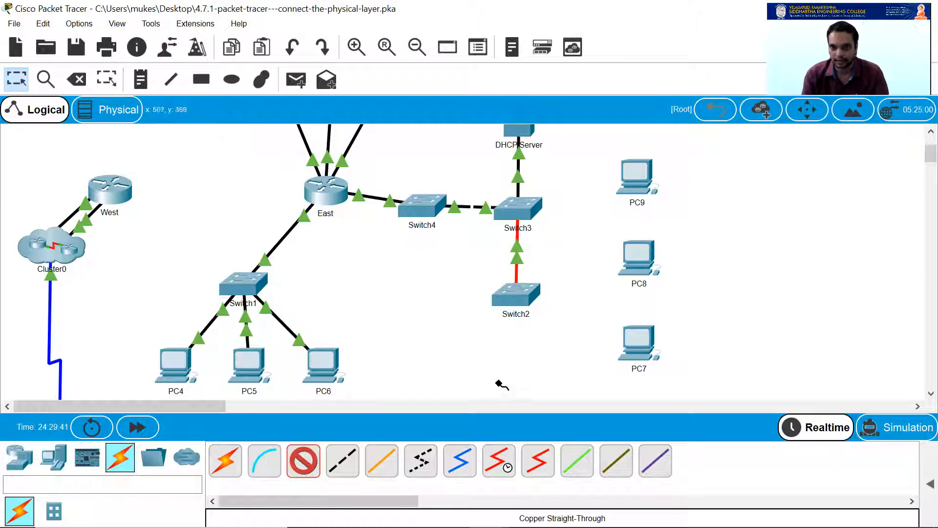
{"action": "left_click", "coordinate": [530, 299]}
{"action": "left_click", "coordinate": [561, 316]}
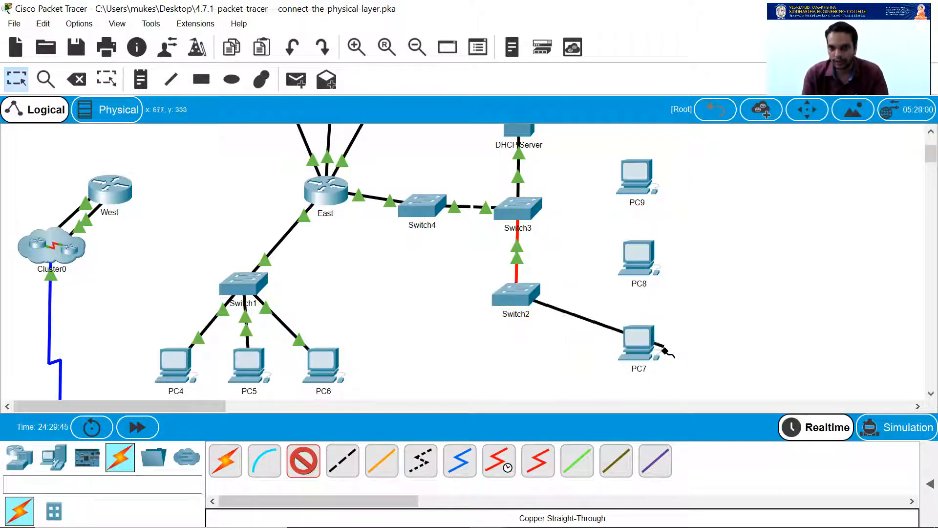
{"action": "left_click", "coordinate": [636, 342]}
{"action": "left_click", "coordinate": [672, 402]}
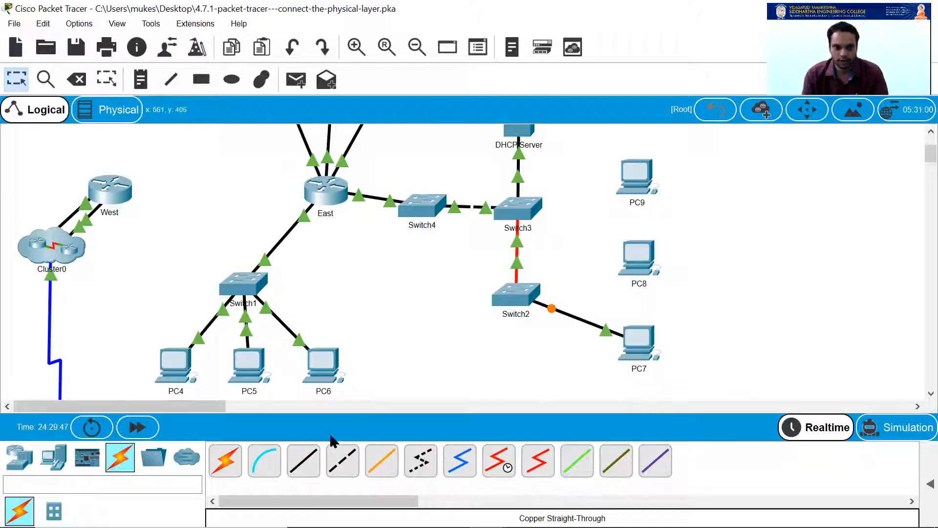
Connect FastEthernet1/1 on Switch2 to FastEthernet0 on PC8 with a Copper Straight-Through cable
{"action": "left_click", "coordinate": [302, 463]}
{"action": "left_click", "coordinate": [531, 296]}
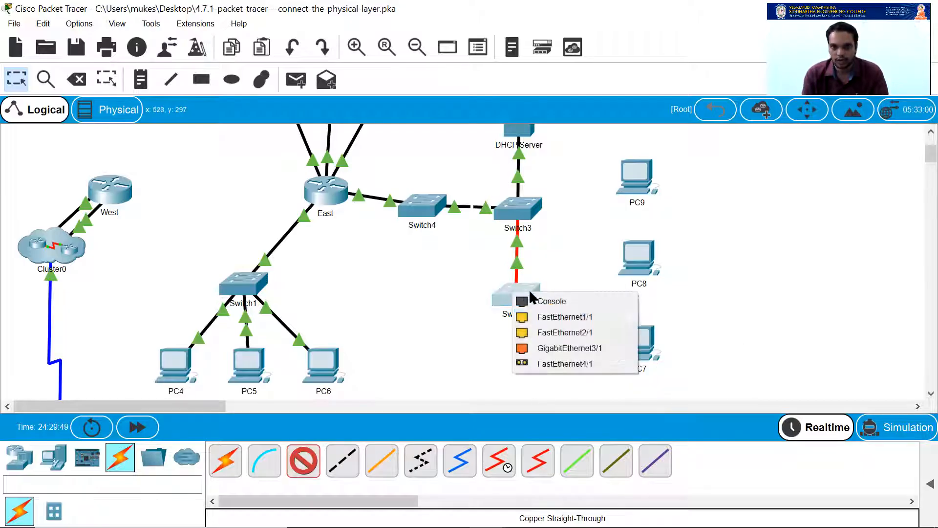
{"action": "left_click", "coordinate": [561, 316]}
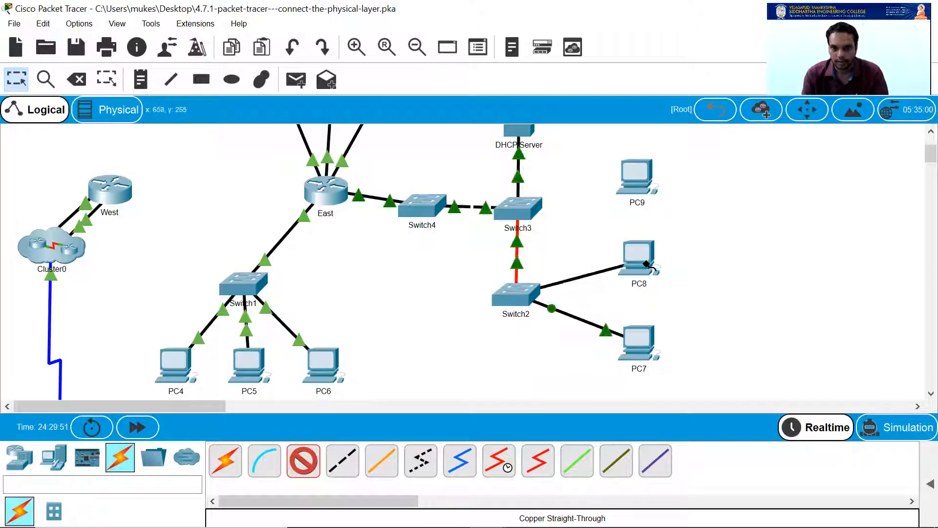
{"action": "left_click", "coordinate": [637, 250]}
{"action": "left_click", "coordinate": [684, 313]}
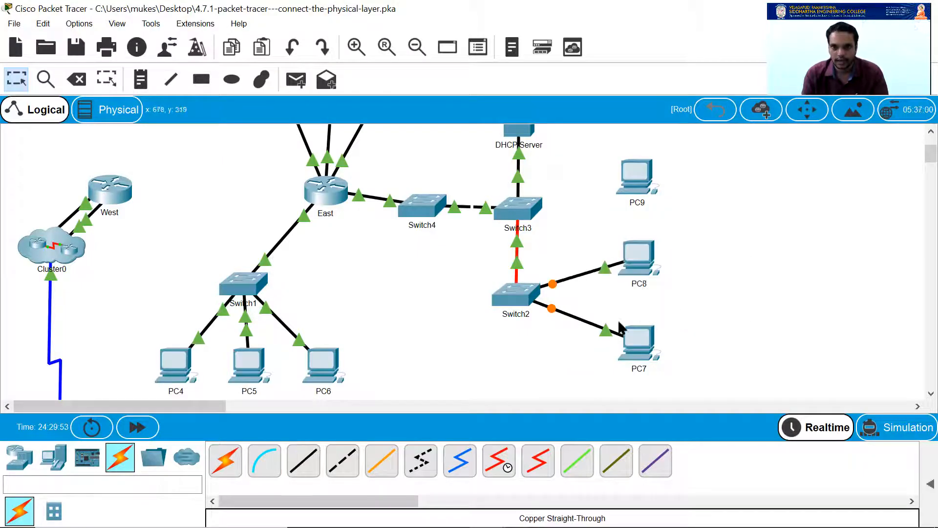
Connect FastEthernet2/1 on Switch2 to FastEthernet0 on PC9 with a Copper Straight-Through cable
{"action": "left_click", "coordinate": [309, 460]}
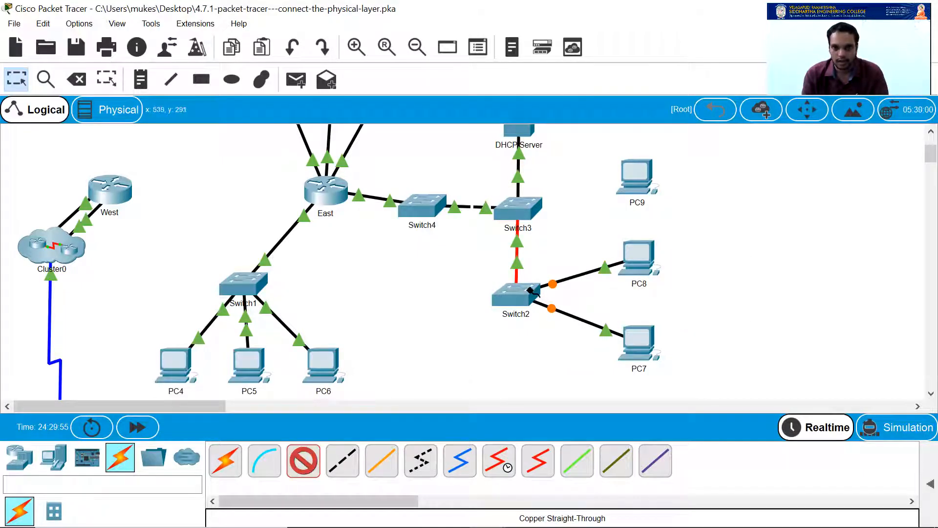
{"action": "left_click", "coordinate": [527, 291]}
{"action": "left_click", "coordinate": [593, 312]}
{"action": "left_click", "coordinate": [630, 171]}
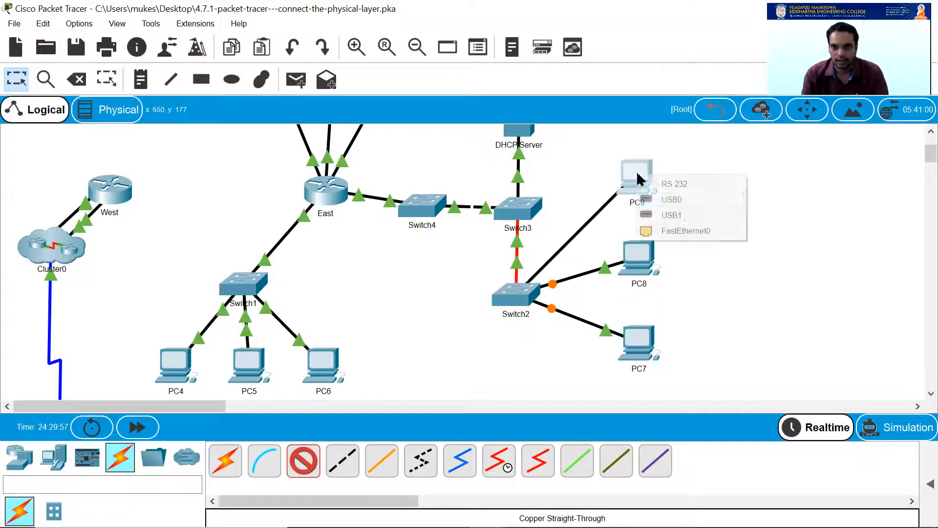
{"action": "left_click", "coordinate": [689, 229]}
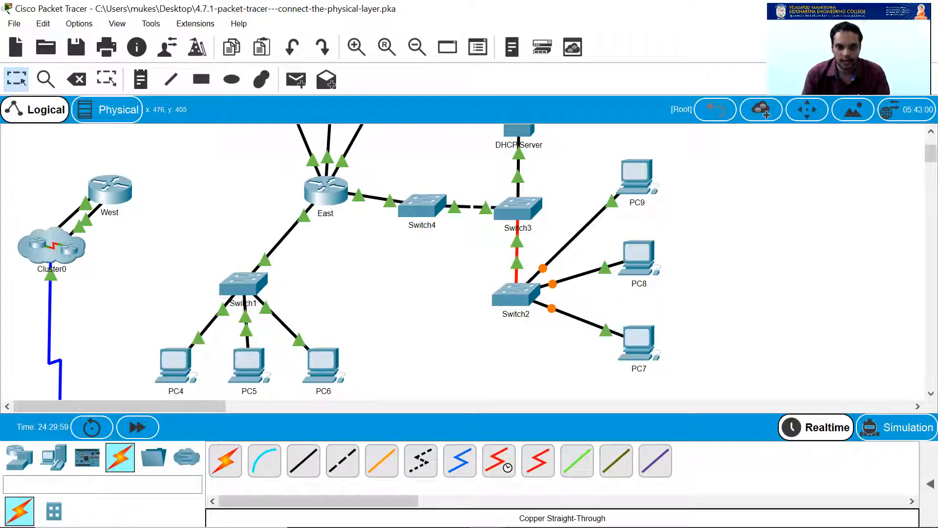
Review the remaining rows of the activity's cabling table, including the interfaces and cable type for the East to West link
{"action": "mouse_move", "coordinate": [487, 512]}
{"action": "left_click", "coordinate": [419, 469]}
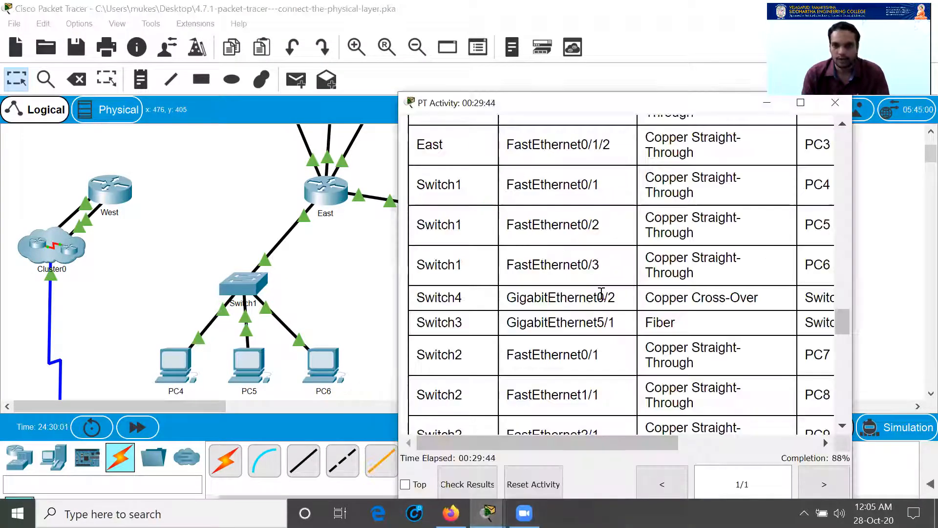
{"action": "scroll", "coordinate": [656, 303], "scroll_direction": "down", "scroll_amount": 1}
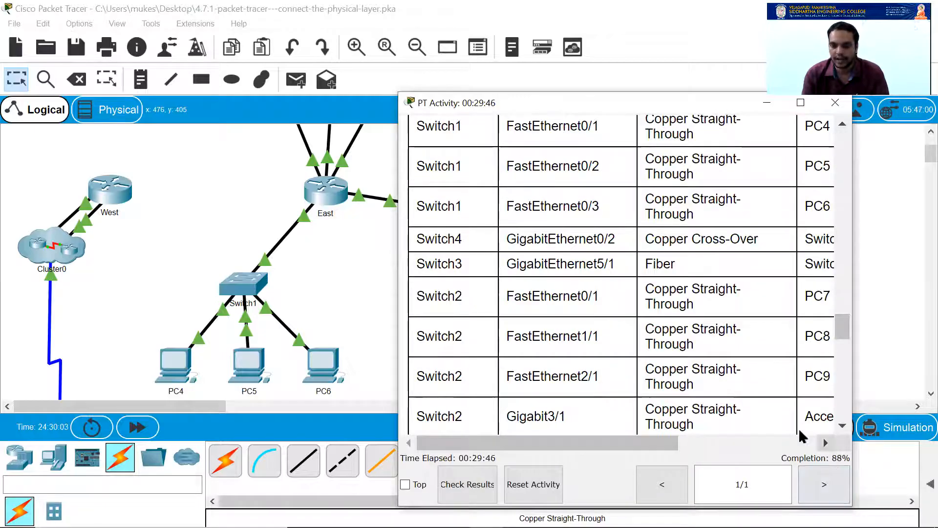
{"action": "double_click", "coordinate": [597, 102]}
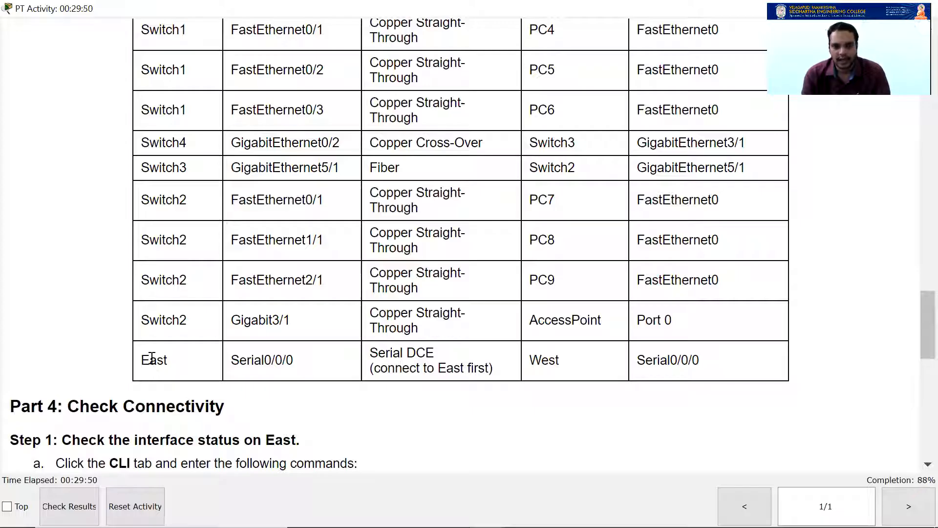
{"action": "left_click_drag", "start_coordinate": [437, 352], "coordinate": [370, 355]}
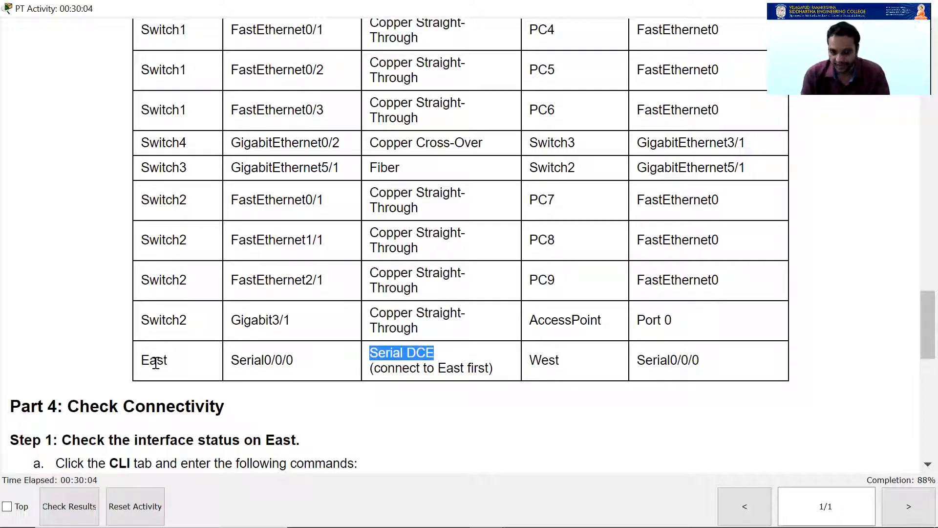
{"action": "left_click", "coordinate": [635, 412]}
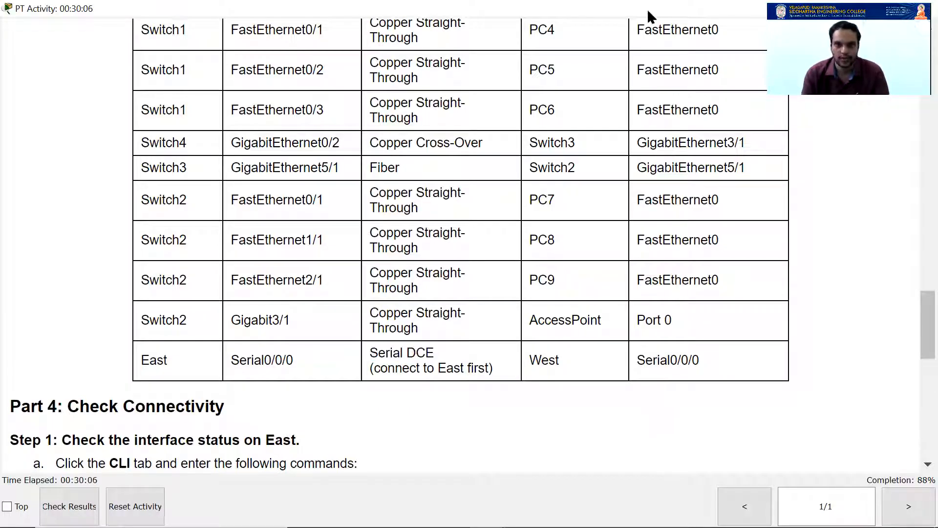
{"action": "double_click", "coordinate": [631, 6]}
{"action": "left_click", "coordinate": [324, 220]}
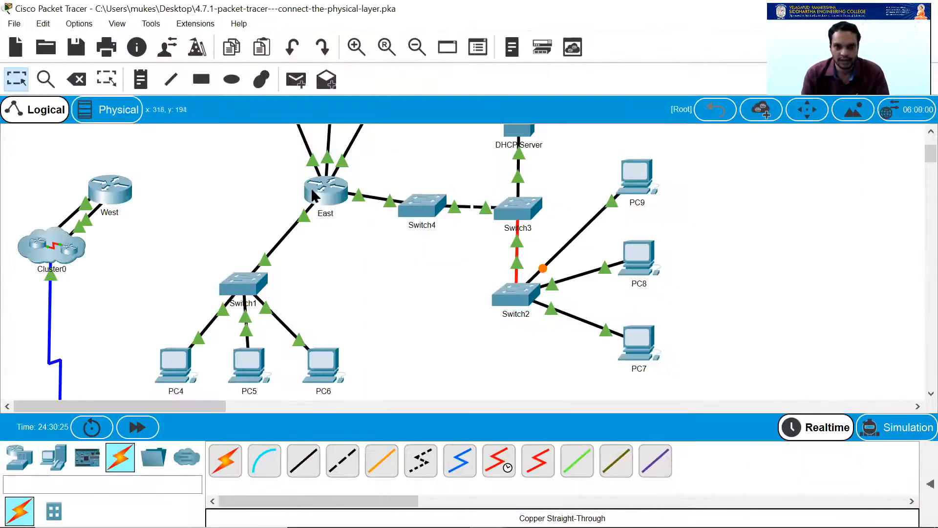
{"action": "scroll", "coordinate": [320, 201], "scroll_direction": "up", "scroll_amount": 1}
{"action": "scroll", "coordinate": [477, 259], "scroll_direction": "down", "scroll_amount": 1}
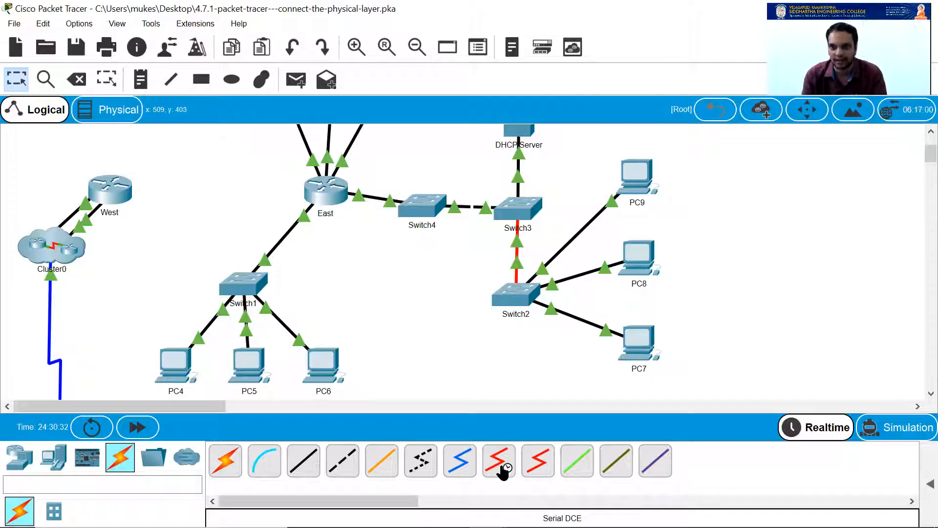
Connect Serial0/0/0 on East to Serial0/0/0 on West with a Serial DCE cable, starting from East and checking the interfaces in the cabling table
{"action": "left_click", "coordinate": [503, 470]}
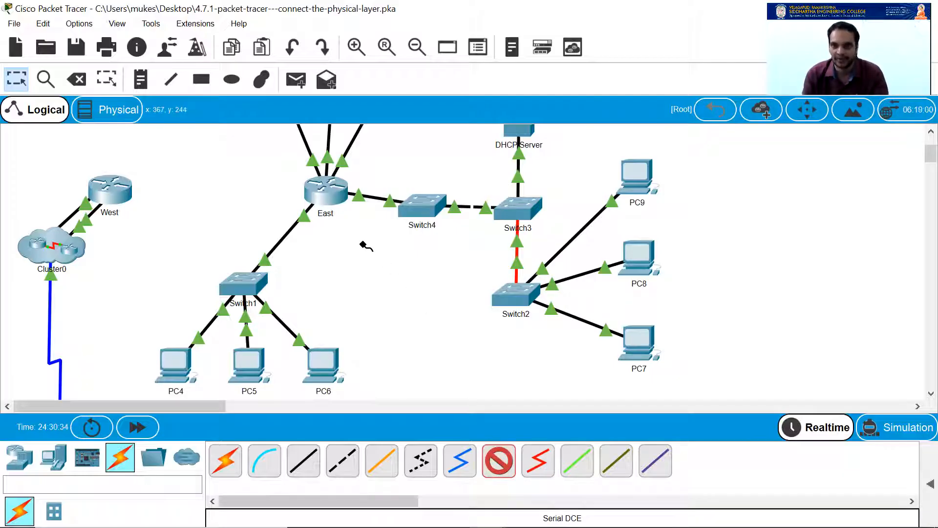
{"action": "left_click", "coordinate": [322, 194]}
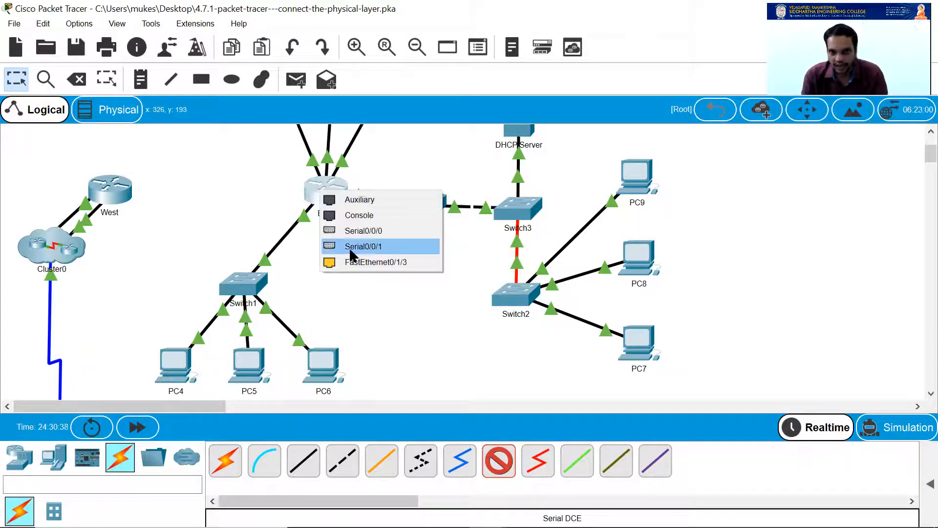
{"action": "mouse_move", "coordinate": [487, 513]}
{"action": "left_click", "coordinate": [428, 468]}
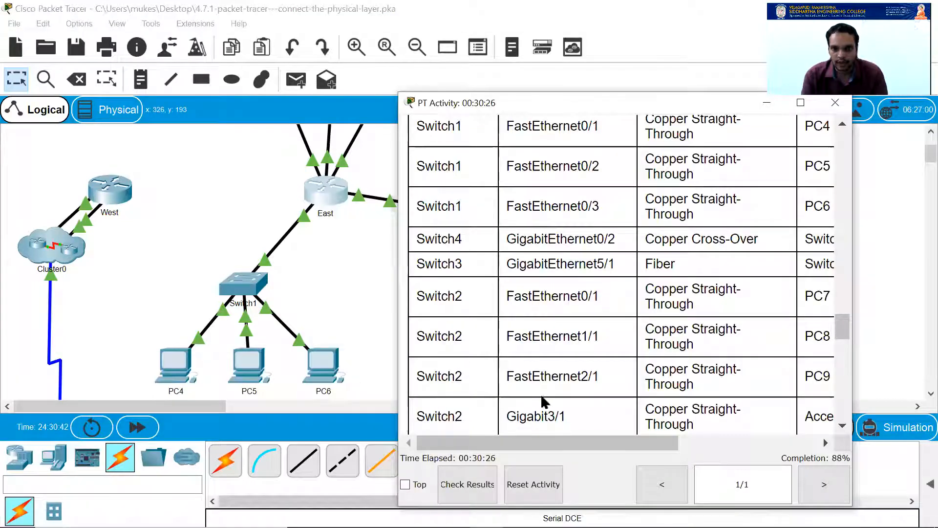
{"action": "scroll", "coordinate": [547, 396], "scroll_direction": "down", "scroll_amount": 4}
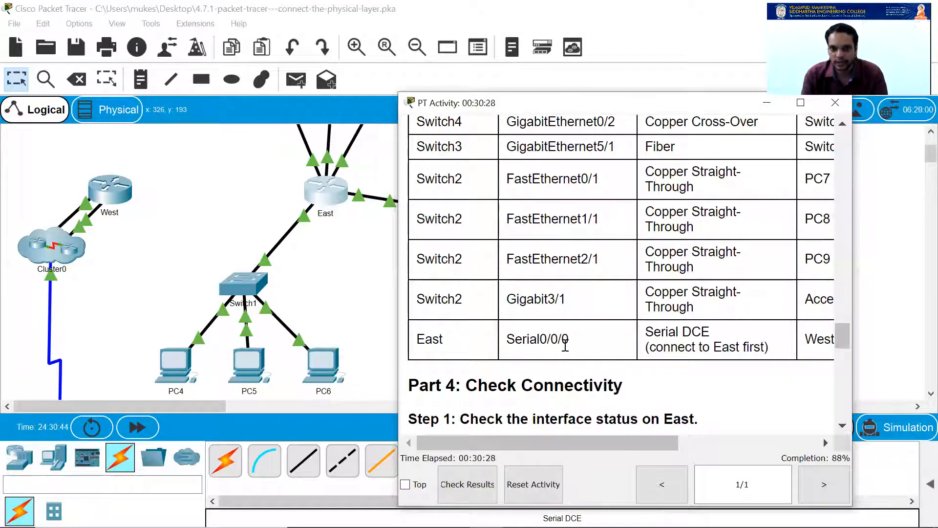
{"action": "left_click_drag", "start_coordinate": [593, 438], "coordinate": [749, 440]}
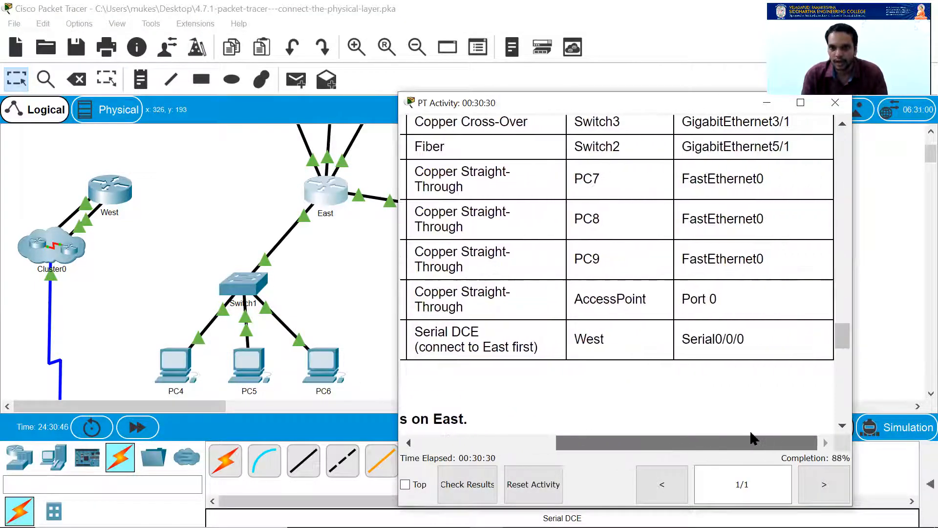
{"action": "left_click", "coordinate": [332, 264]}
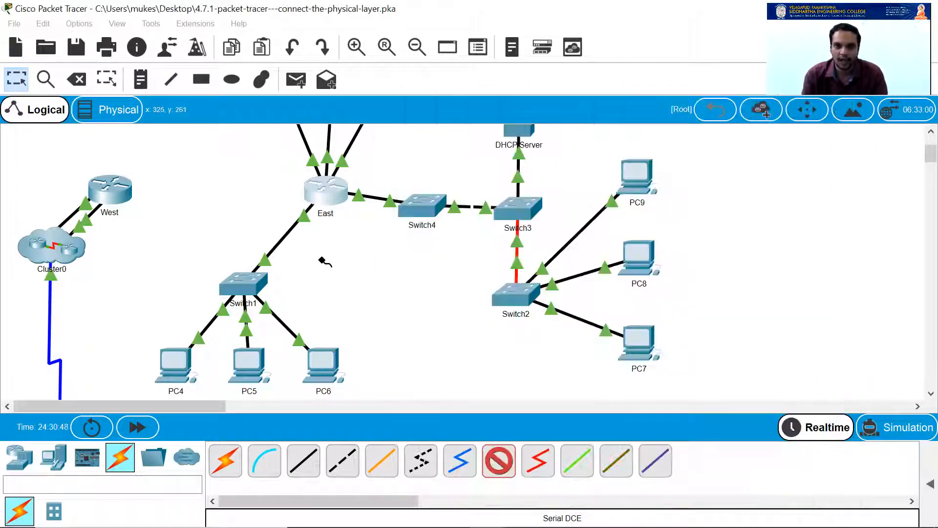
{"action": "left_click", "coordinate": [325, 199]}
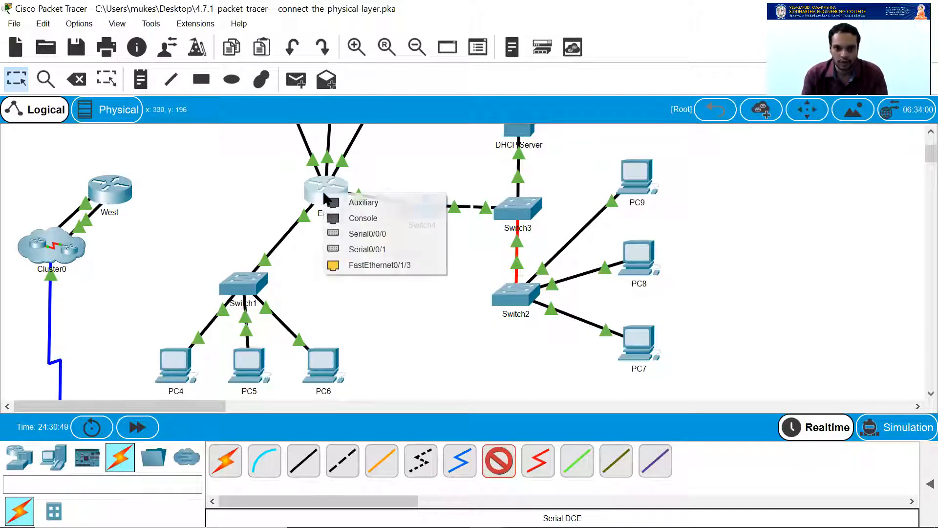
{"action": "left_click", "coordinate": [366, 235]}
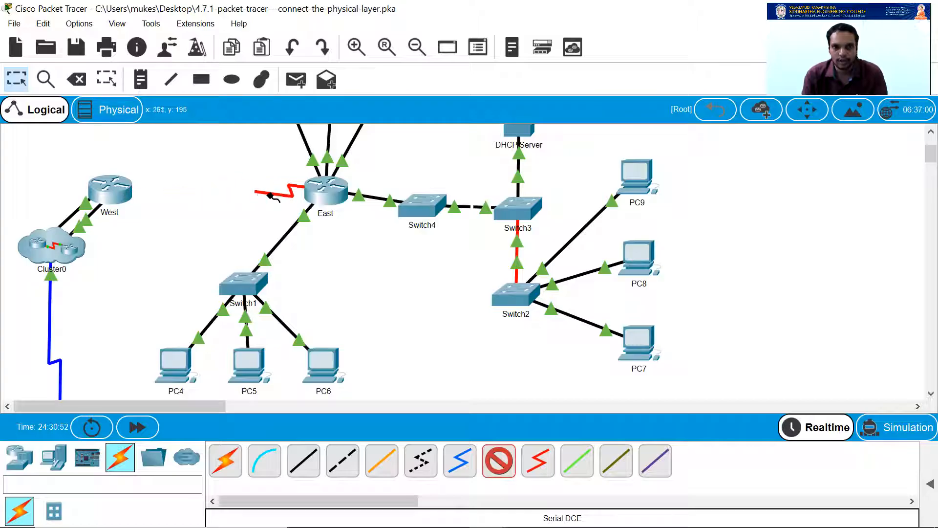
{"action": "left_click", "coordinate": [111, 193]}
{"action": "left_click", "coordinate": [162, 230]}
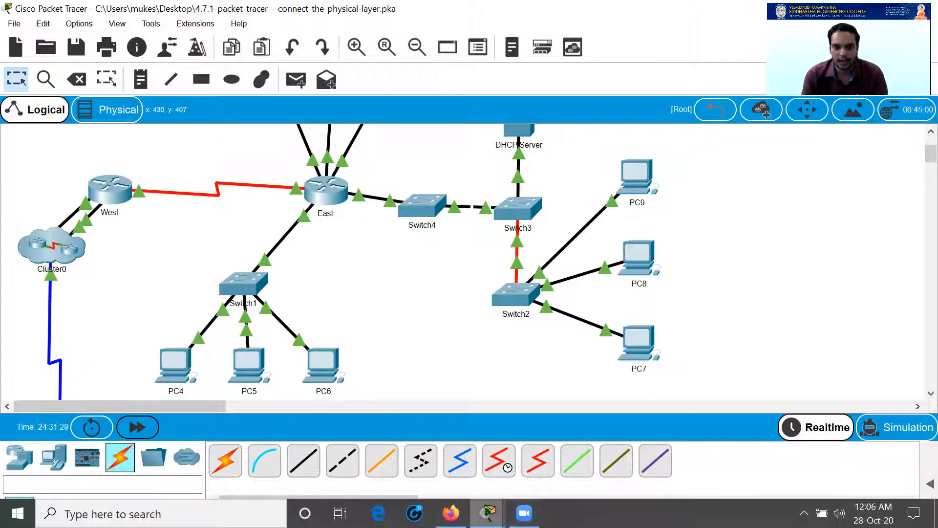
Review the activity's cabling table for the interface, cable type and port that link Switch2 to the AccessPoint
{"action": "mouse_move", "coordinate": [487, 513]}
{"action": "left_click", "coordinate": [403, 455]}
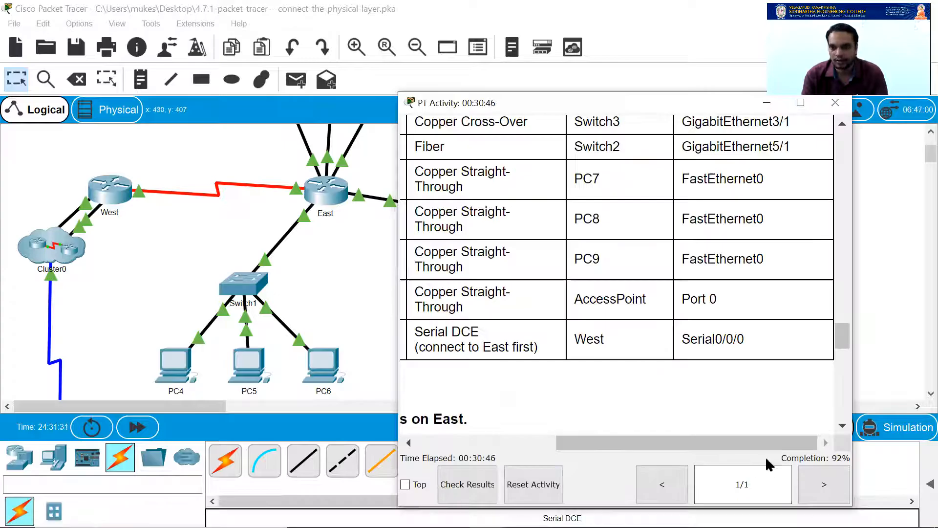
{"action": "scroll", "coordinate": [772, 421], "scroll_direction": "down", "scroll_amount": 2}
{"action": "scroll", "coordinate": [699, 398], "scroll_direction": "up", "scroll_amount": 2}
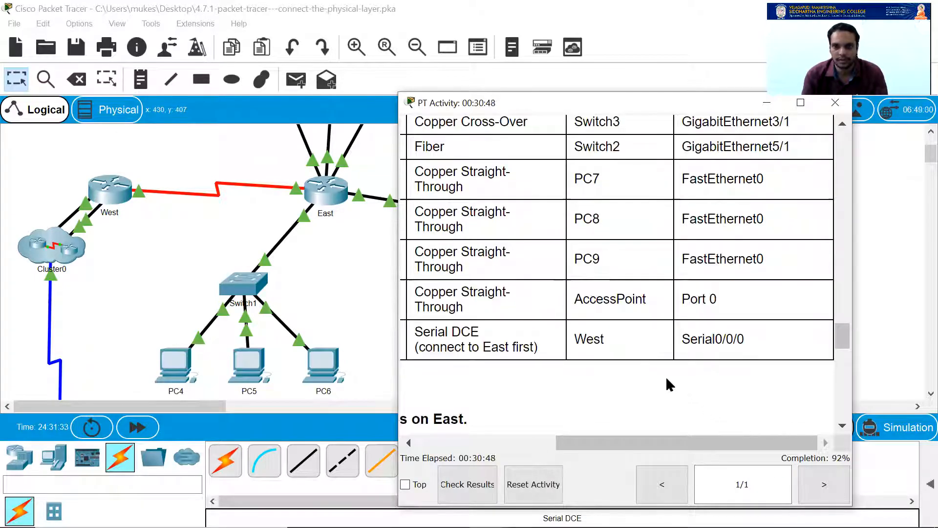
{"action": "double_click", "coordinate": [655, 103]}
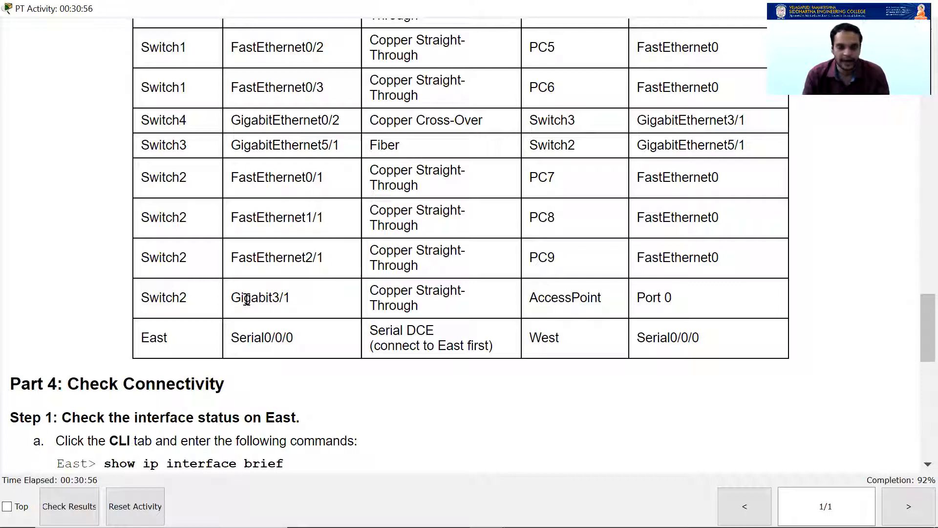
{"action": "left_click_drag", "start_coordinate": [181, 297], "coordinate": [488, 299]}
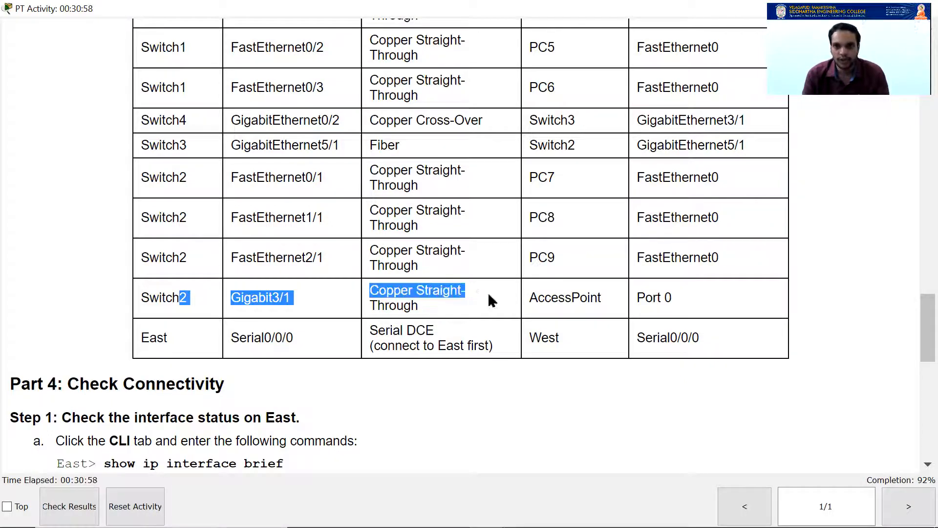
{"action": "left_click", "coordinate": [601, 300]}
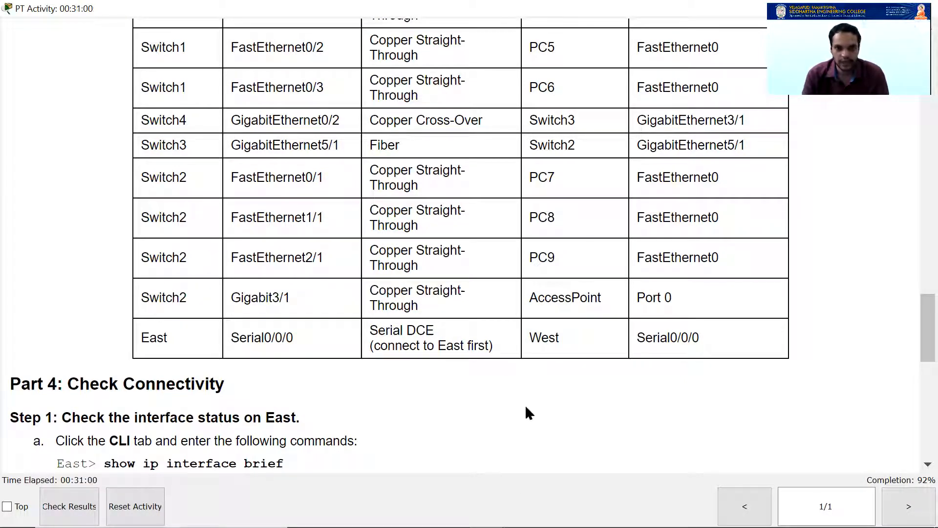
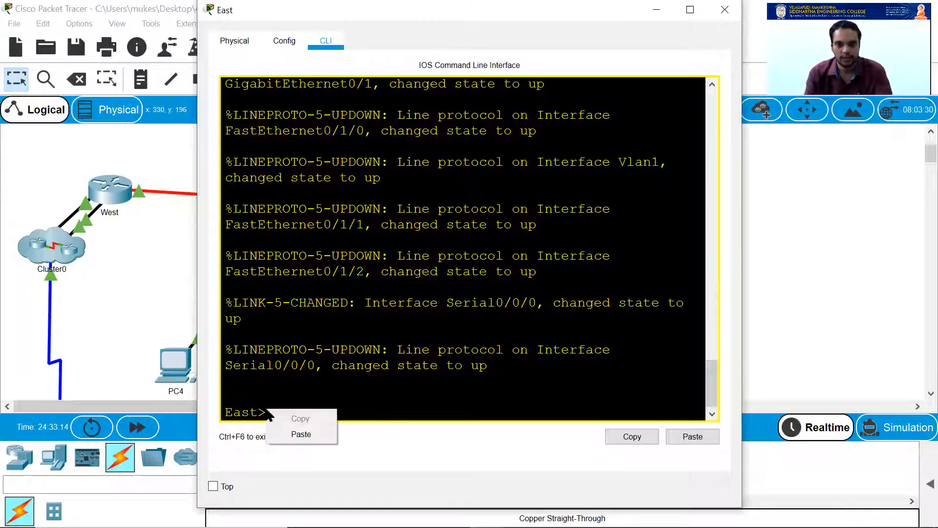
Run "show ip interface brief" in the East router's command line and place the activity instructions beside its output
{"action": "key", "text": "Return"}
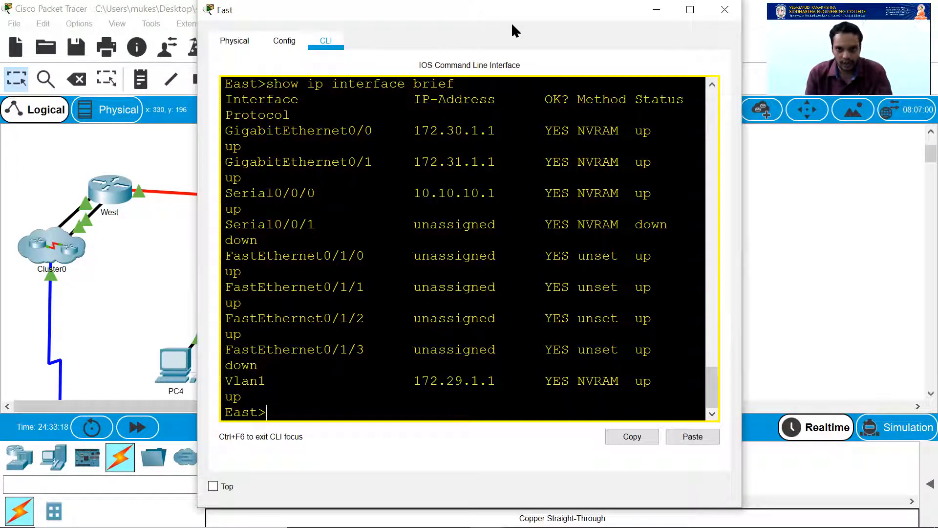
{"action": "left_click_drag", "start_coordinate": [512, 25], "coordinate": [361, 50]}
{"action": "mouse_move", "coordinate": [487, 513]}
{"action": "left_click", "coordinate": [379, 474]}
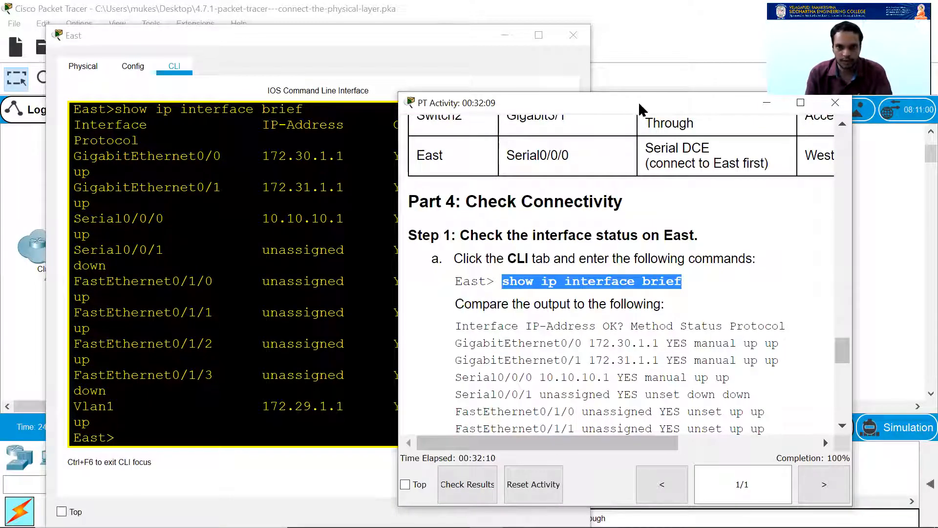
{"action": "left_click_drag", "start_coordinate": [638, 102], "coordinate": [737, 44]}
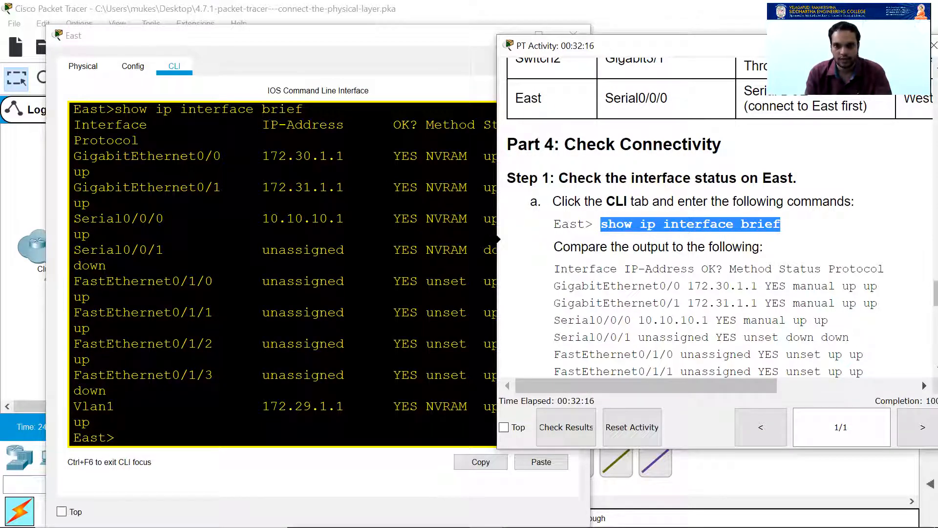
{"action": "left_click_drag", "start_coordinate": [497, 239], "coordinate": [568, 239]}
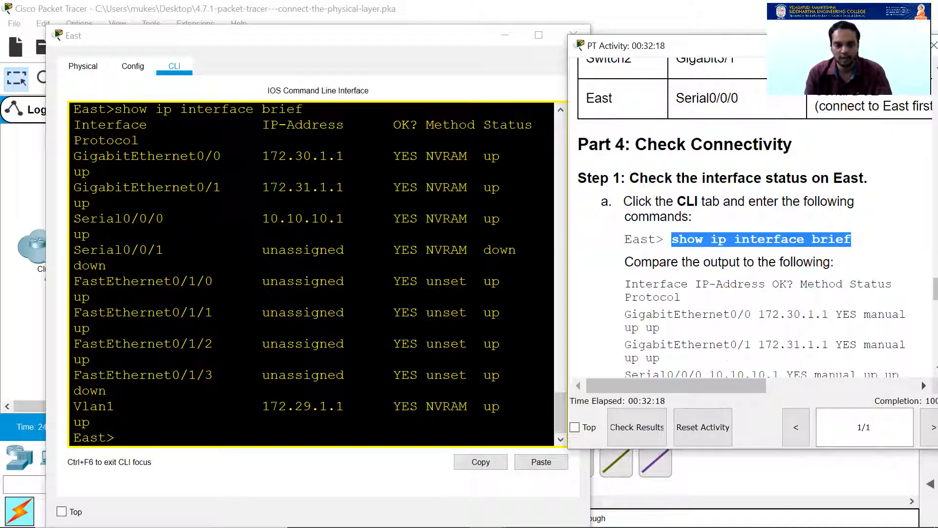
Compare East's interface status with the expected output in the instructions, read on to Step 2, and return to the topology
{"action": "scroll", "coordinate": [731, 275], "scroll_direction": "down", "scroll_amount": 1}
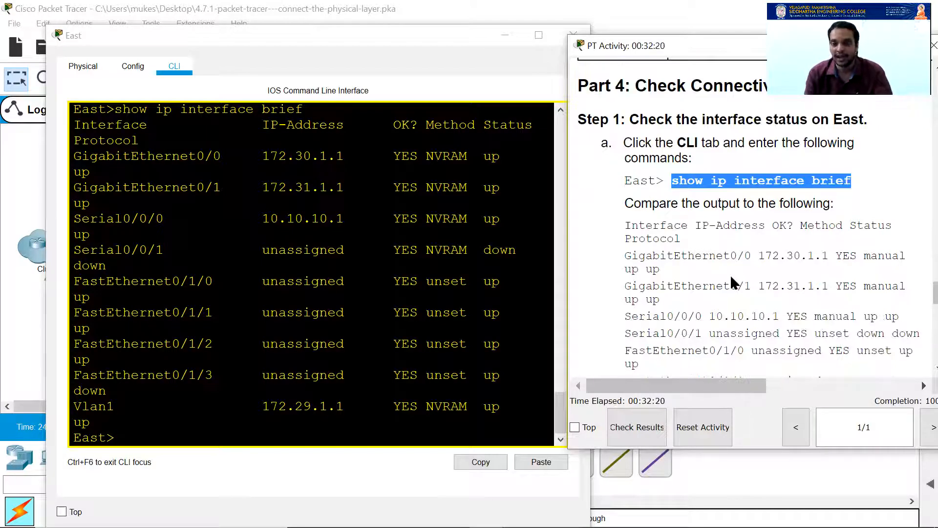
{"action": "scroll", "coordinate": [705, 291], "scroll_direction": "down", "scroll_amount": 2}
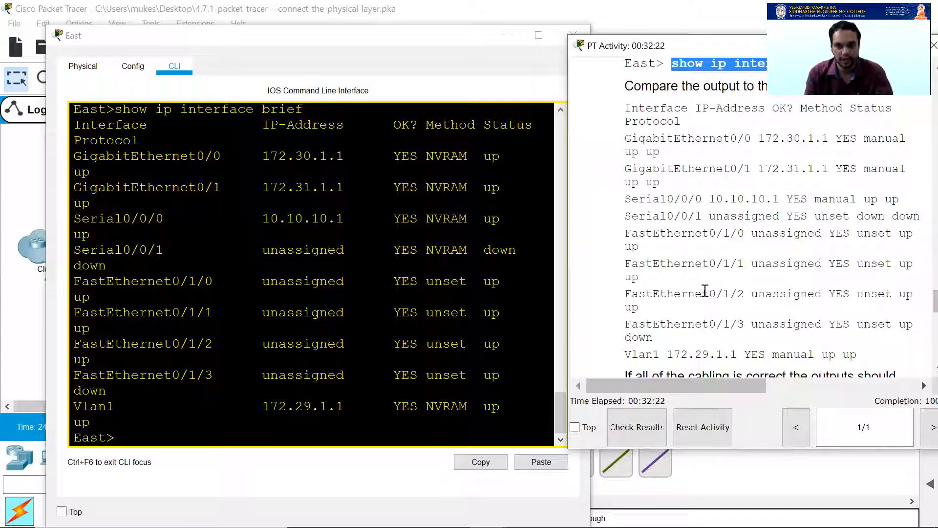
{"action": "scroll", "coordinate": [705, 291], "scroll_direction": "down", "scroll_amount": 1}
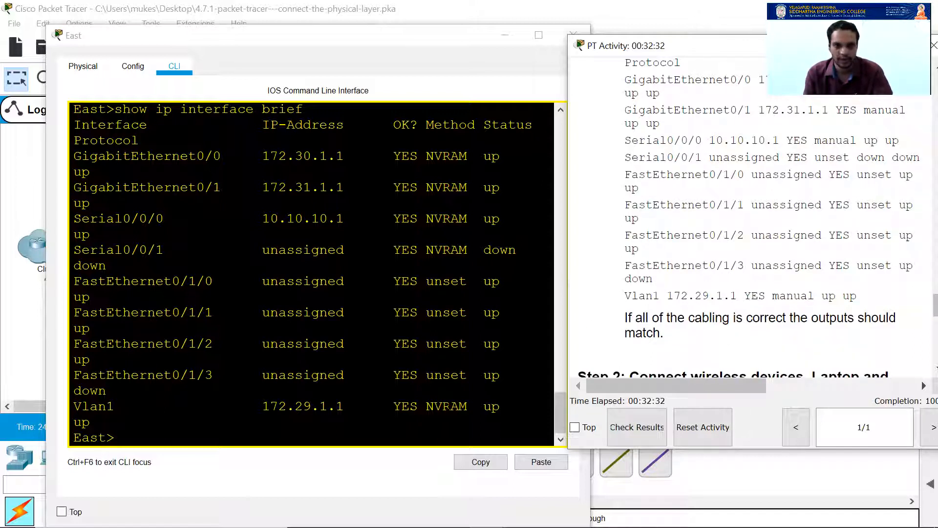
{"action": "scroll", "coordinate": [738, 304], "scroll_direction": "down", "scroll_amount": 2}
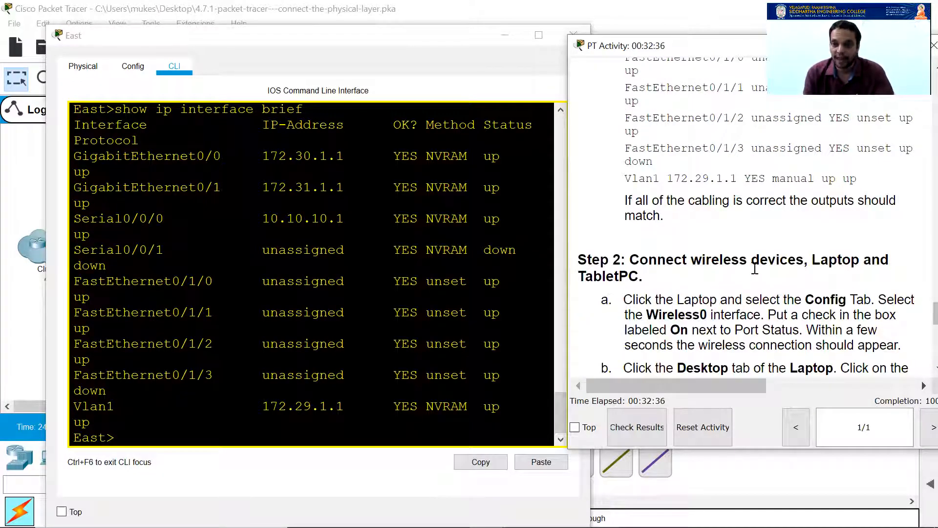
{"action": "left_click", "coordinate": [499, 34]}
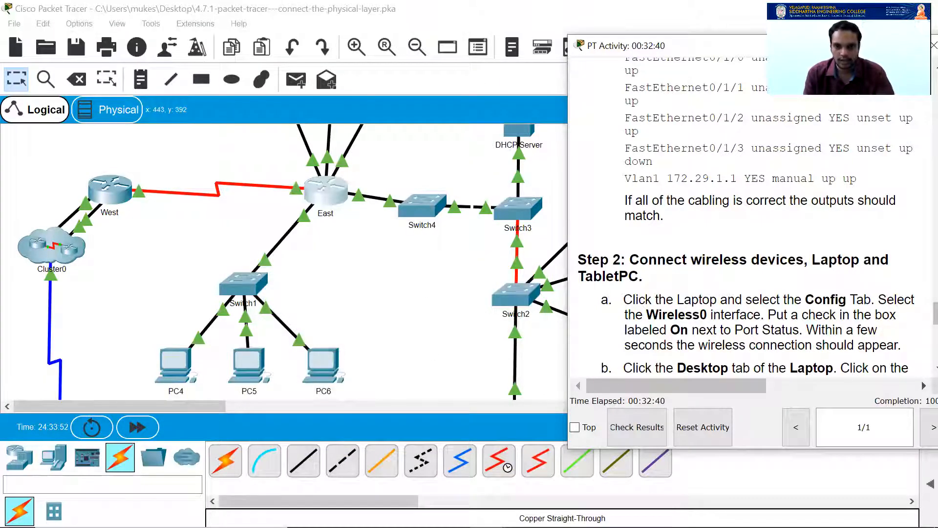
{"action": "left_click", "coordinate": [440, 369]}
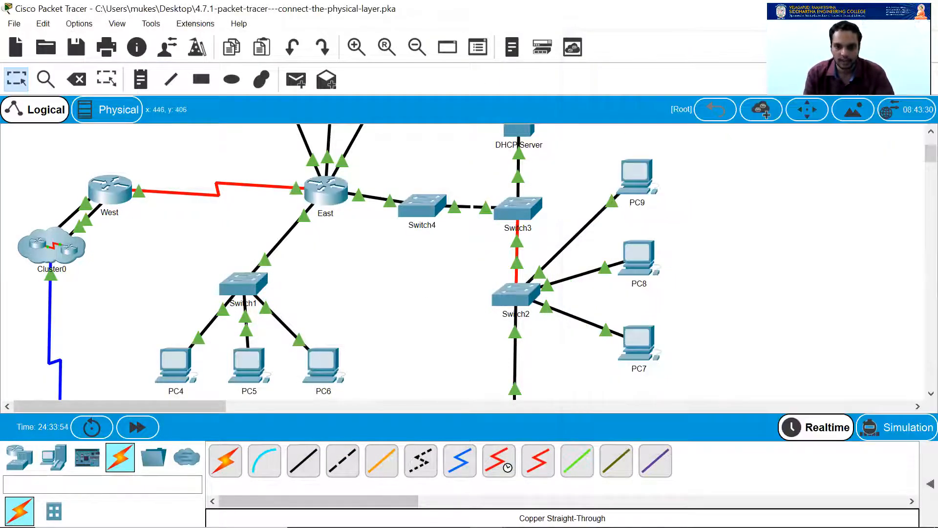
Close the East router's window and place the Step 2 wireless instructions beside the TabletPC and Laptop in the topology
{"action": "mouse_move", "coordinate": [487, 513]}
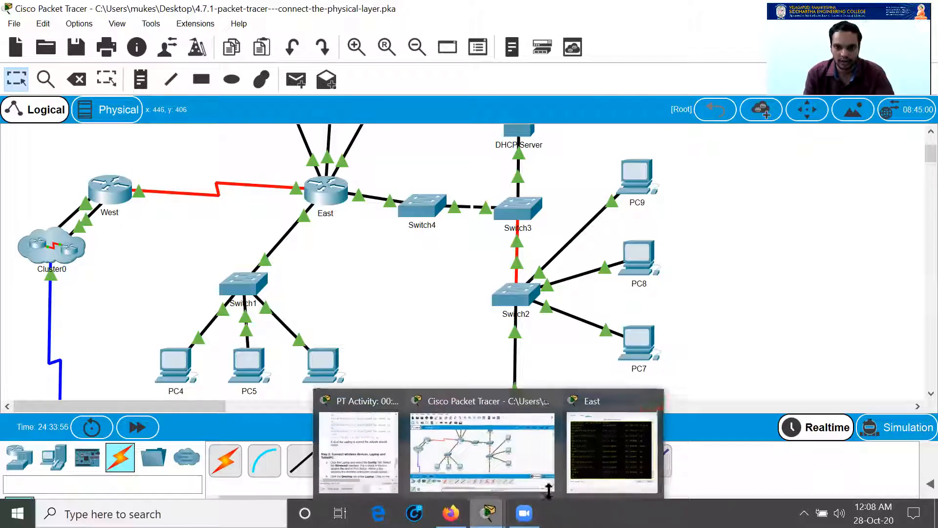
{"action": "left_click", "coordinate": [653, 400]}
{"action": "scroll", "coordinate": [707, 297], "scroll_direction": "down", "scroll_amount": 4}
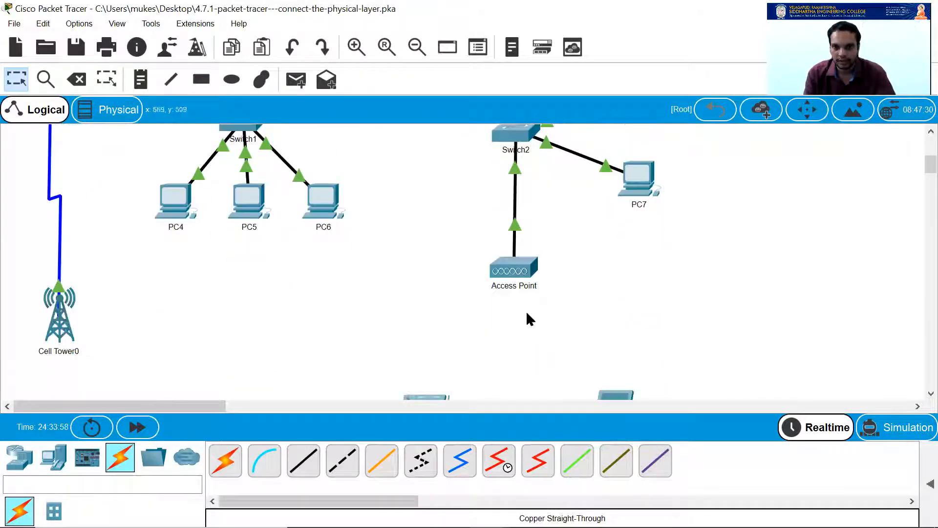
{"action": "scroll", "coordinate": [509, 373], "scroll_direction": "down", "scroll_amount": 3}
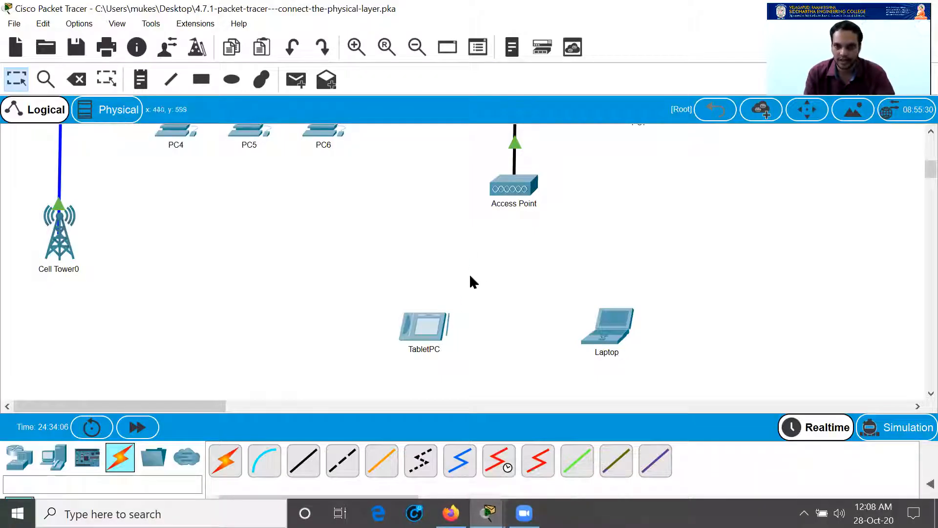
{"action": "mouse_move", "coordinate": [487, 513]}
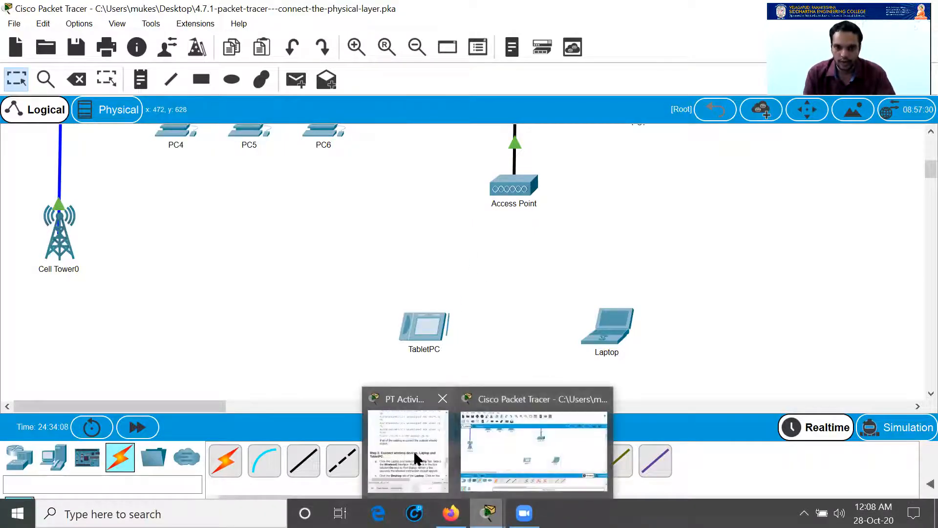
{"action": "left_click", "coordinate": [414, 455]}
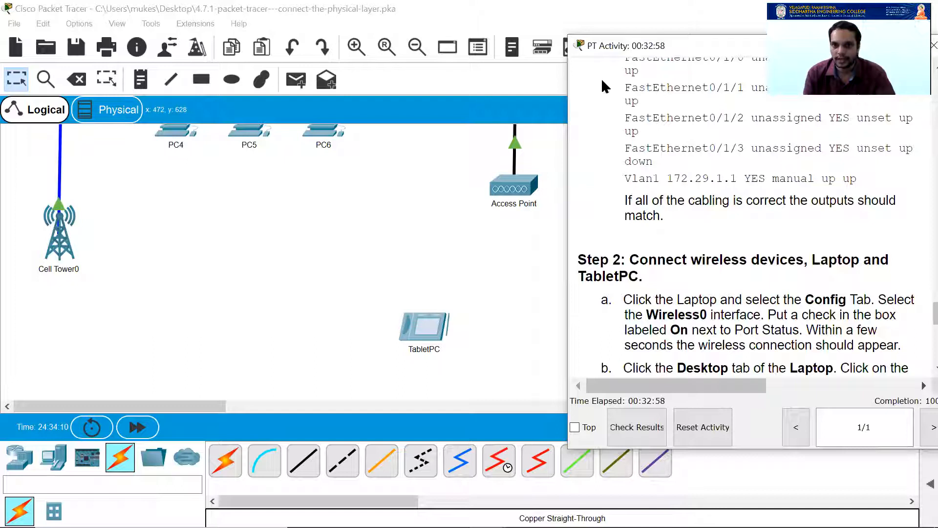
{"action": "left_click_drag", "start_coordinate": [676, 53], "coordinate": [110, 50]}
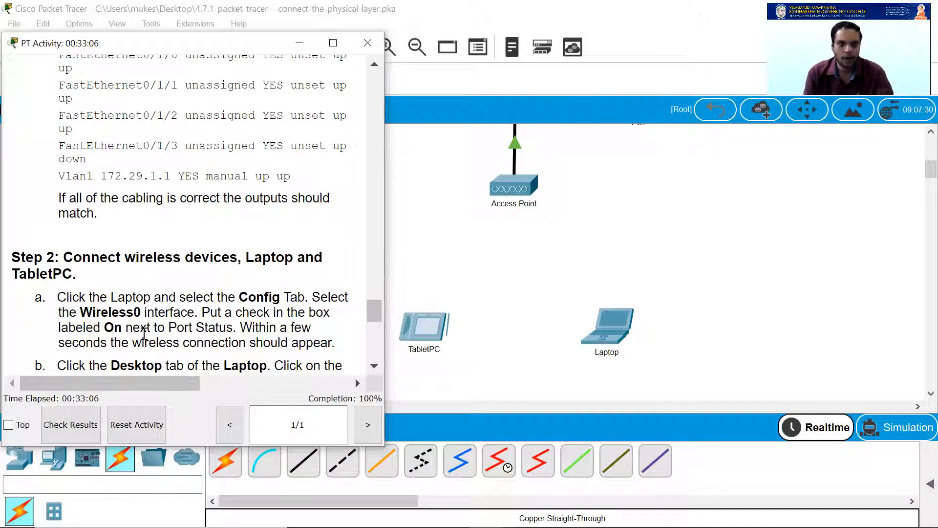
Turn on the port status of the Laptop's Wireless0 interface and check its wireless link to the Access Point
{"action": "left_click", "coordinate": [613, 327]}
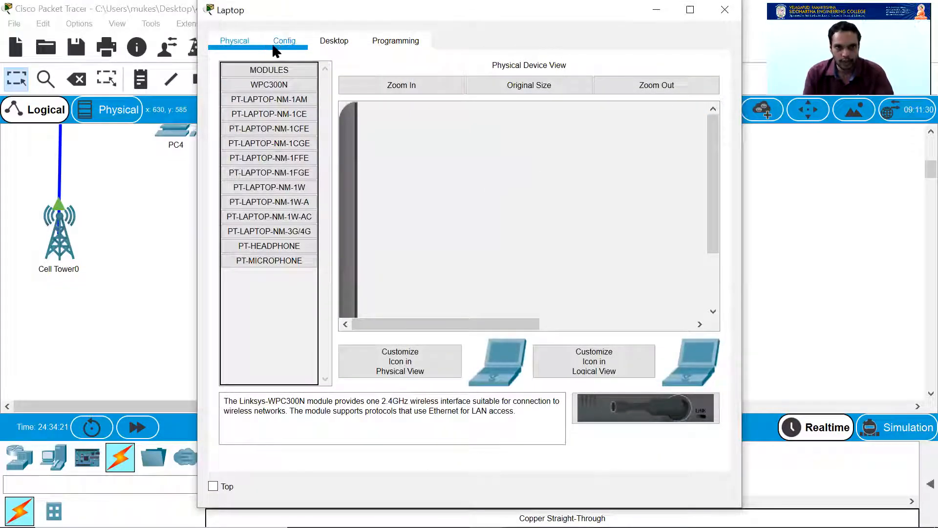
{"action": "left_click", "coordinate": [289, 47]}
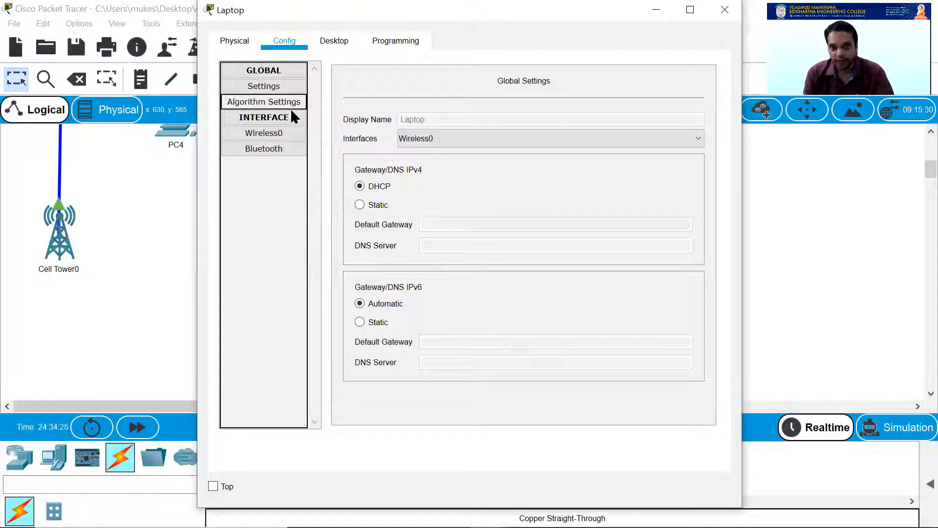
{"action": "left_click", "coordinate": [267, 136]}
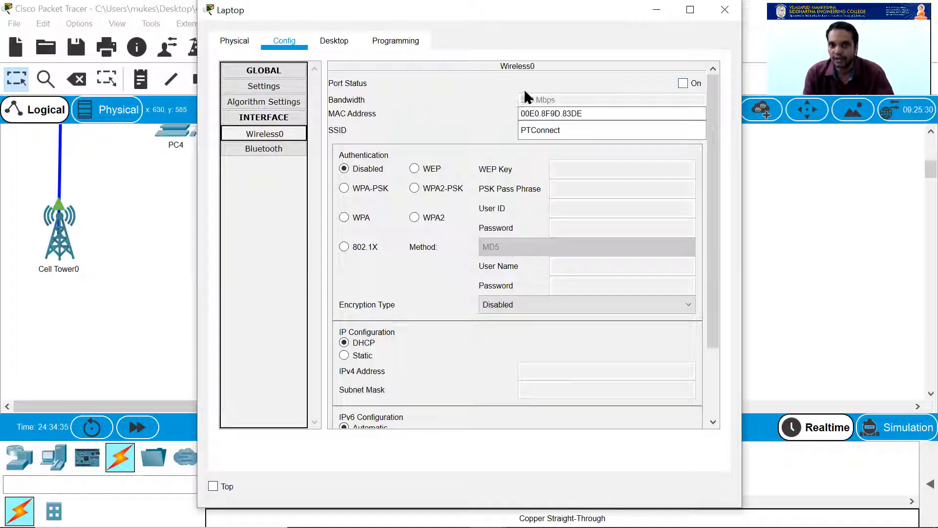
{"action": "left_click", "coordinate": [683, 83]}
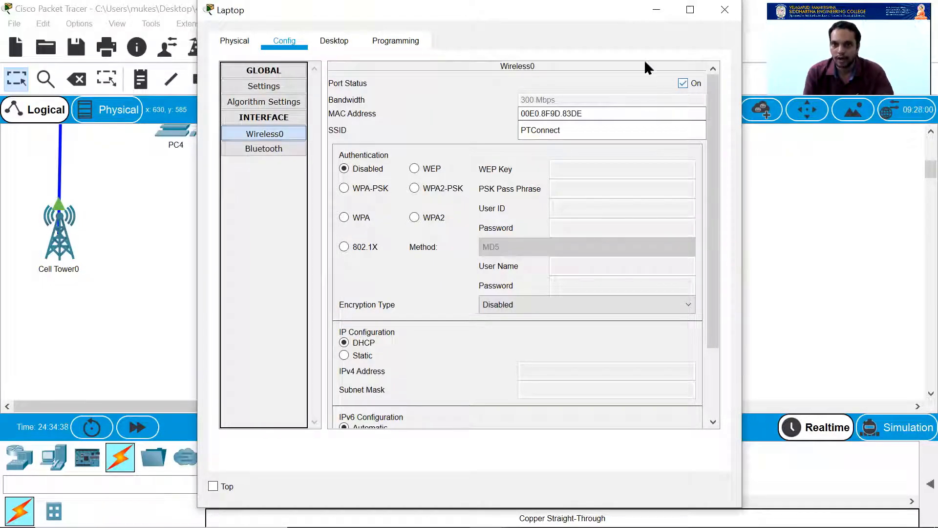
{"action": "left_click", "coordinate": [581, 11]}
{"action": "left_click_drag", "start_coordinate": [584, 11], "coordinate": [729, 384]}
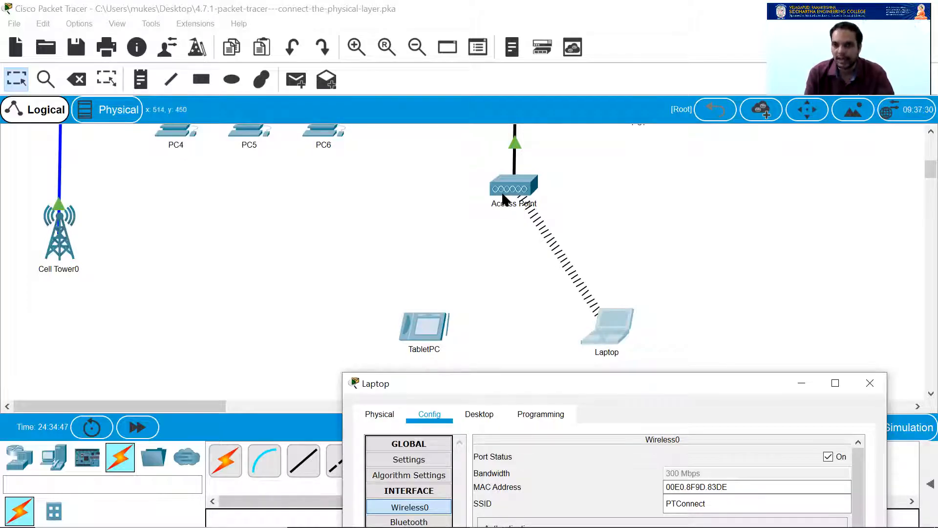
{"action": "left_click_drag", "start_coordinate": [654, 388], "coordinate": [548, 20]}
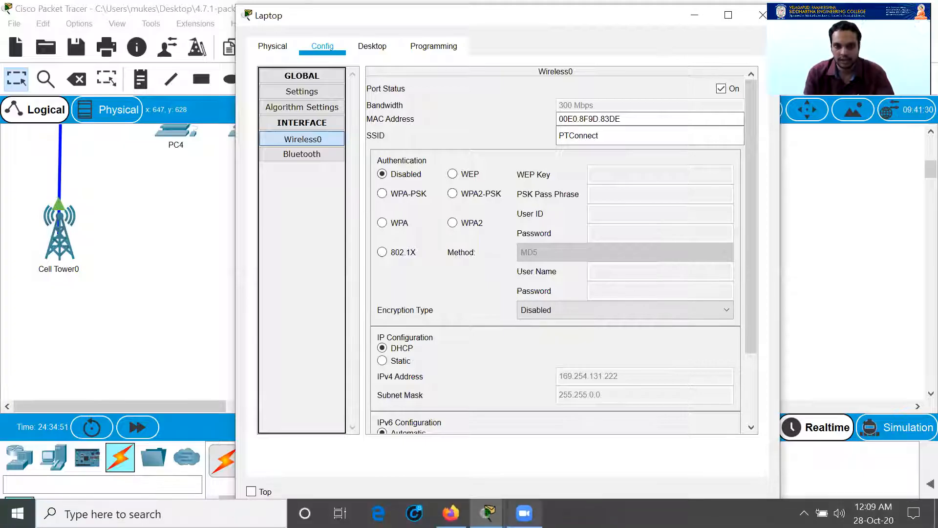
{"action": "mouse_move", "coordinate": [487, 513]}
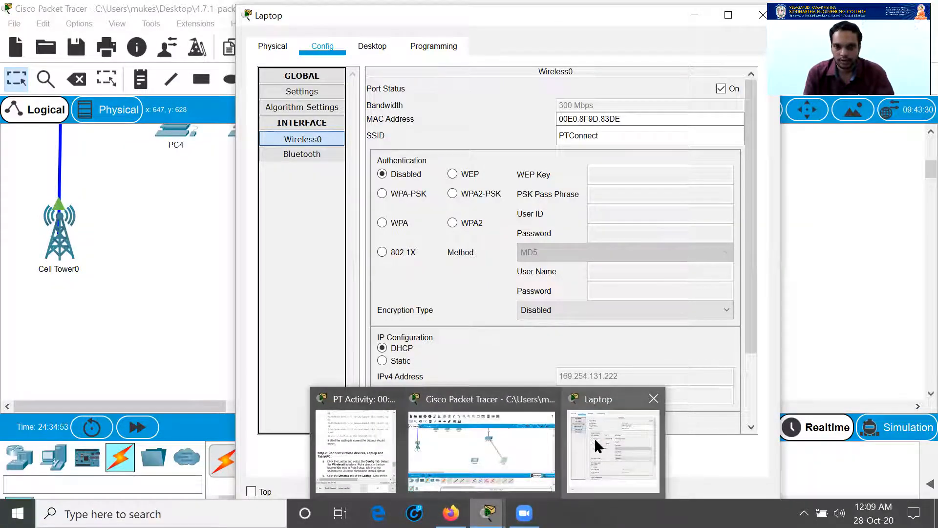
{"action": "left_click", "coordinate": [359, 442]}
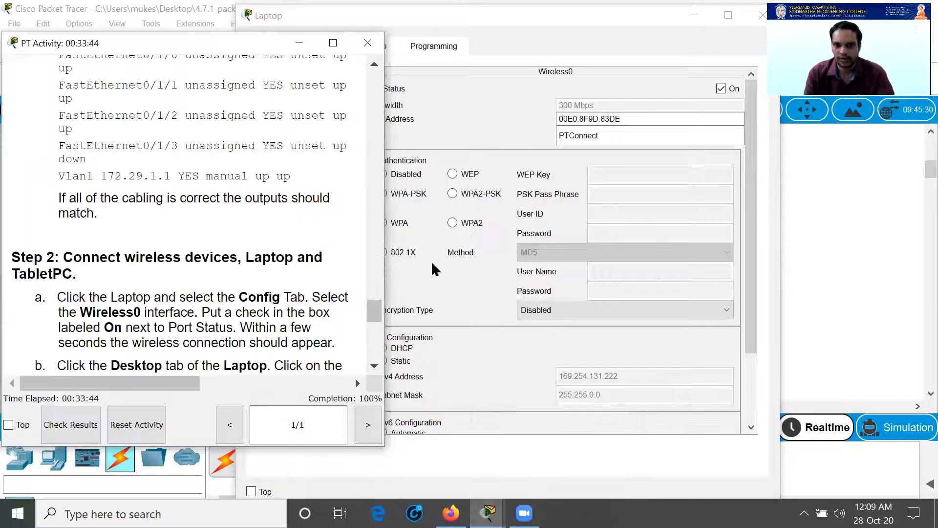
{"action": "scroll", "coordinate": [166, 298], "scroll_direction": "down", "scroll_amount": 1}
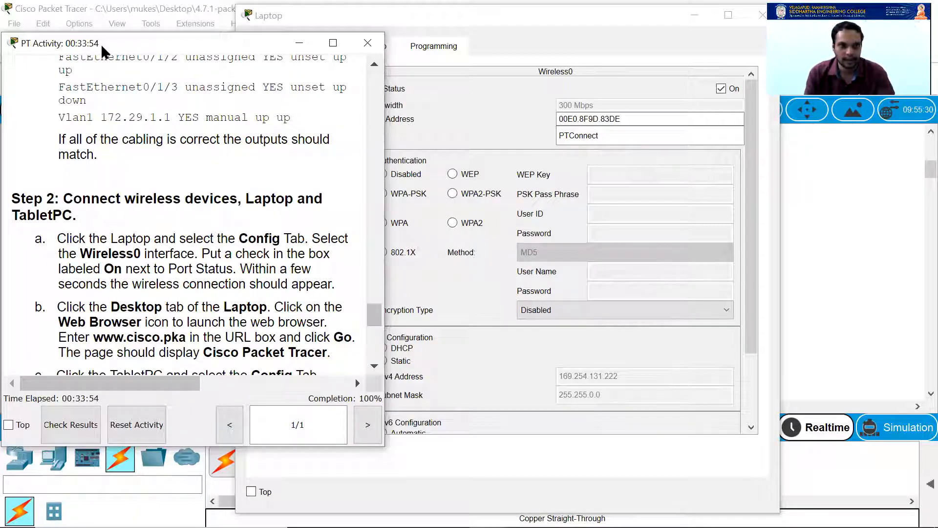
{"action": "left_click_drag", "start_coordinate": [103, 45], "coordinate": [542, 74]}
{"action": "left_click_drag", "start_coordinate": [534, 347], "coordinate": [736, 353]}
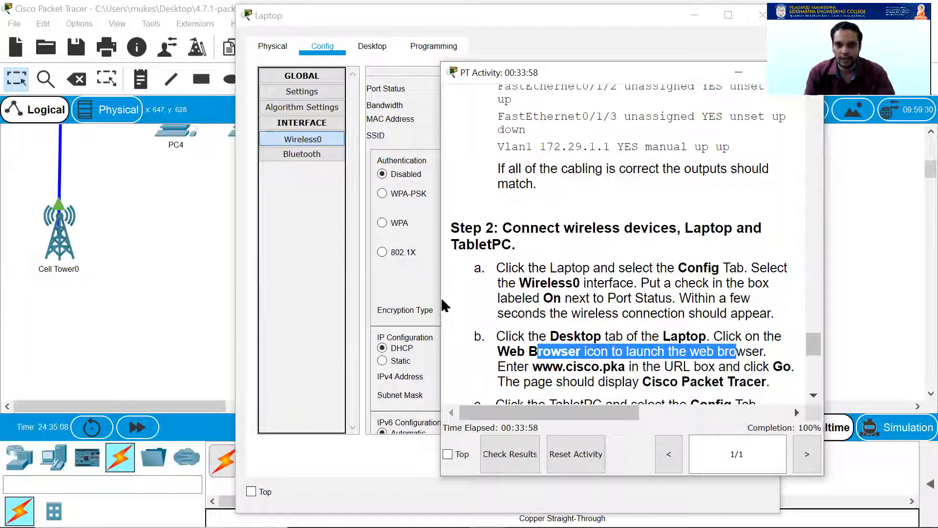
{"action": "left_click_drag", "start_coordinate": [531, 371], "coordinate": [622, 370]}
{"action": "key", "text": "ctrl+c"}
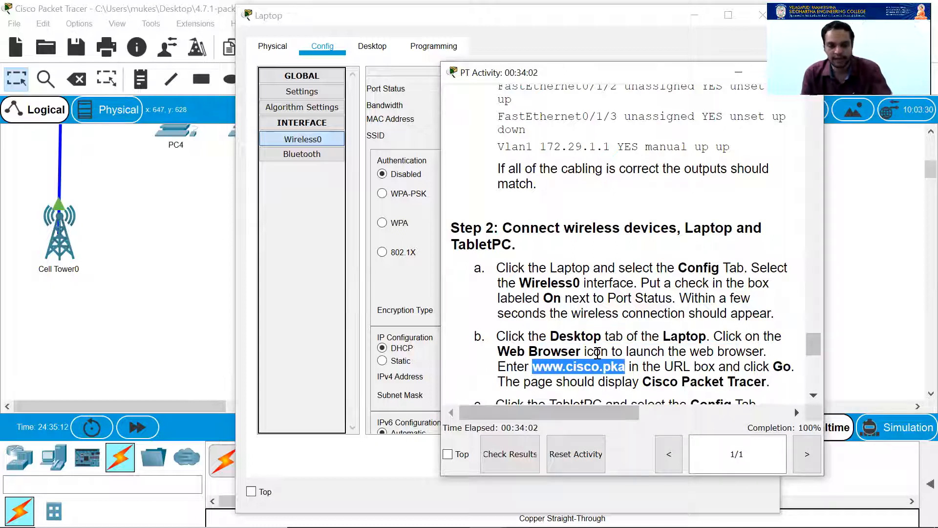
{"action": "left_click", "coordinate": [419, 292]}
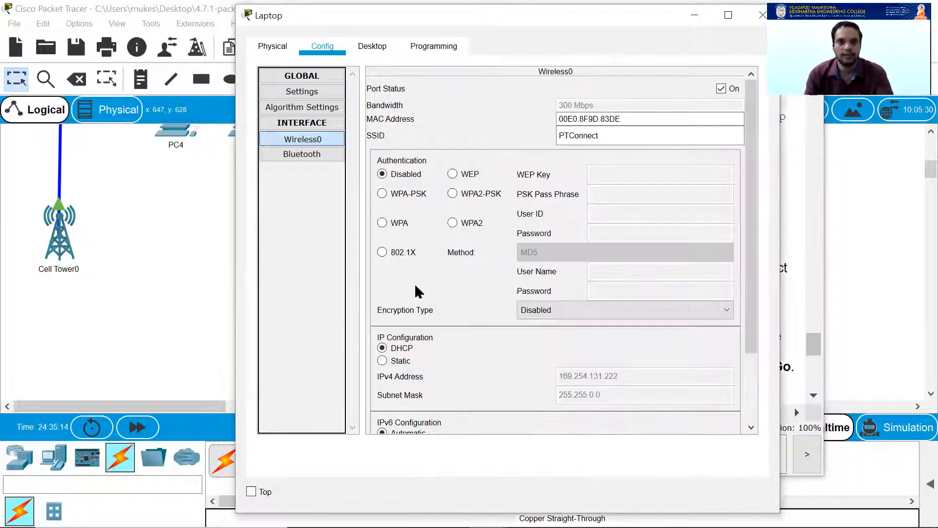
{"action": "left_click", "coordinate": [371, 45]}
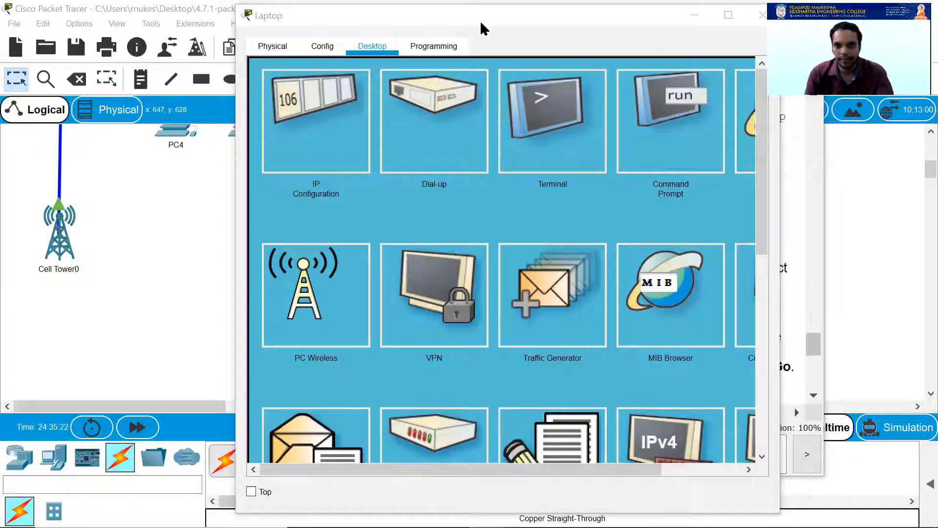
{"action": "left_click_drag", "start_coordinate": [588, 471], "coordinate": [650, 469]}
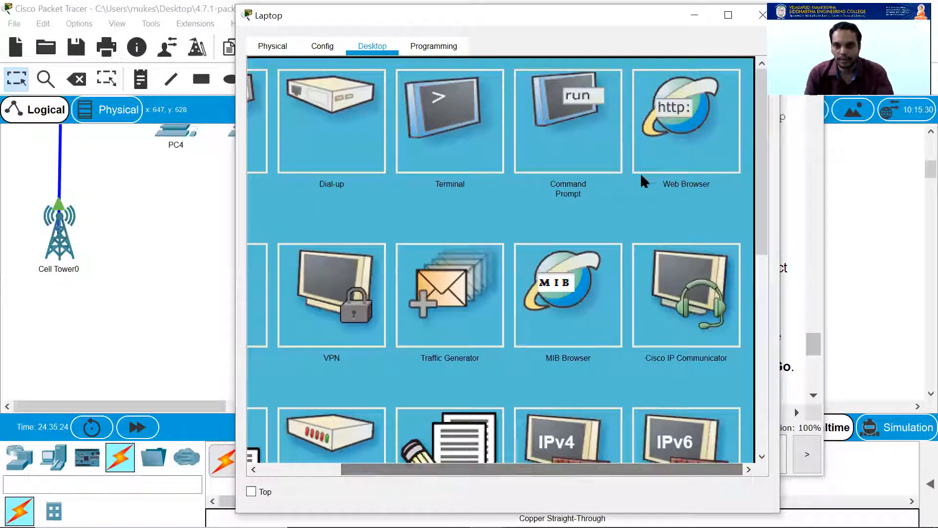
{"action": "left_click", "coordinate": [676, 118]}
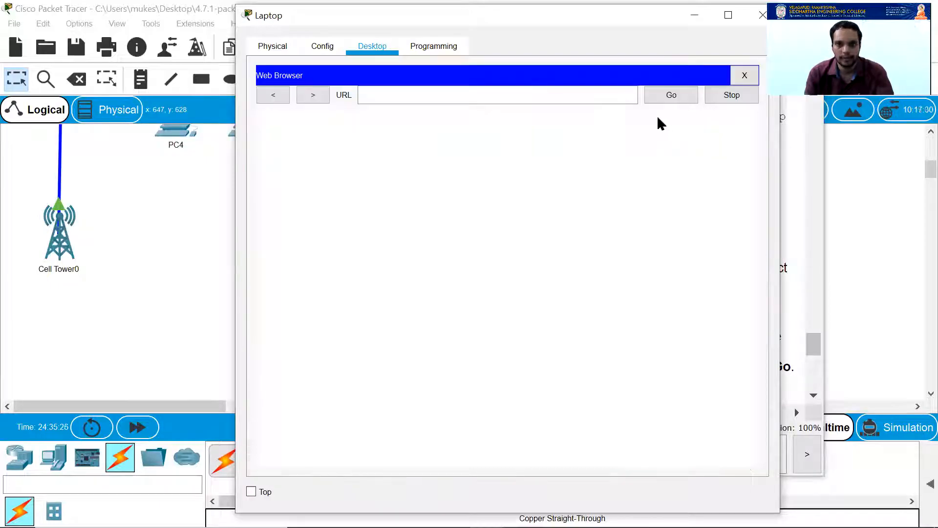
{"action": "left_click", "coordinate": [418, 96]}
{"action": "key", "text": "ctrl+v"}
{"action": "key", "text": "Return"}
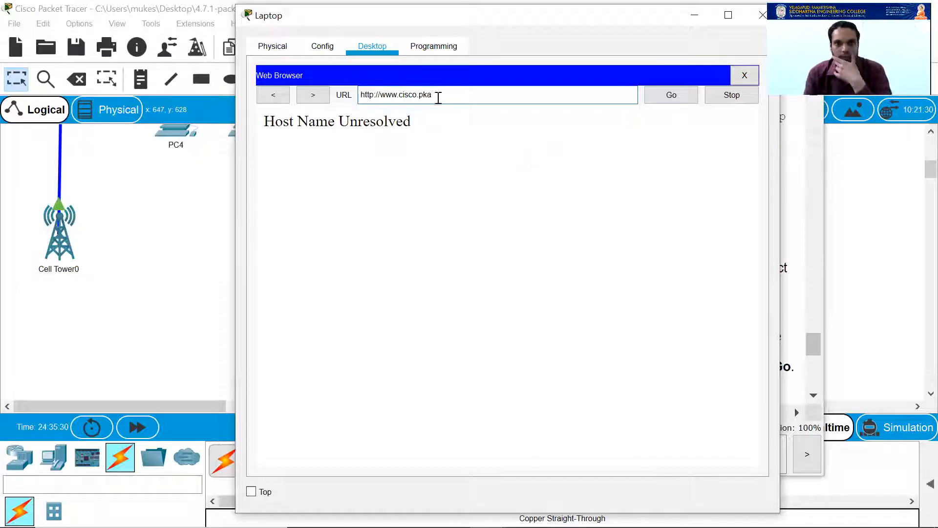
{"action": "left_click", "coordinate": [742, 77]}
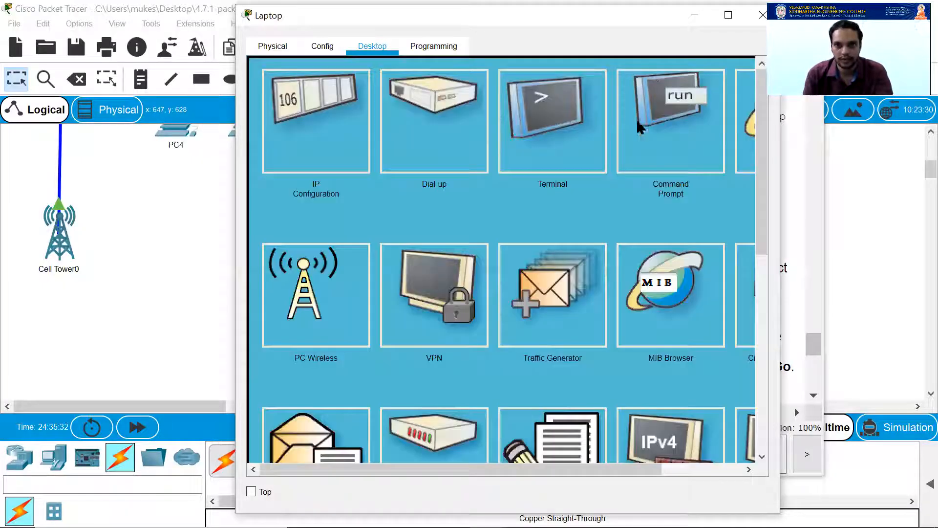
{"action": "scroll", "coordinate": [557, 471], "scroll_direction": "right", "scroll_amount": 3}
{"action": "left_click", "coordinate": [662, 115]}
{"action": "left_click", "coordinate": [403, 92]}
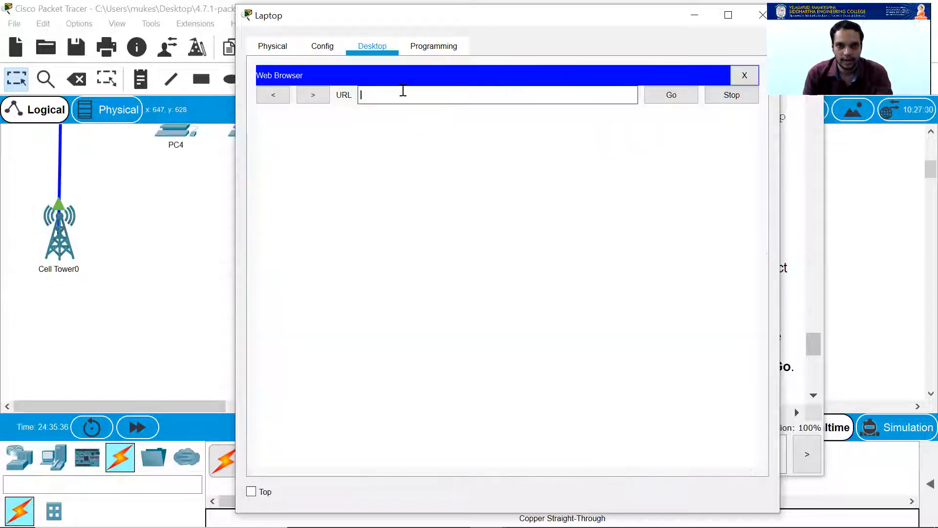
{"action": "key", "text": "ctrl+v"}
{"action": "key", "text": "Return"}
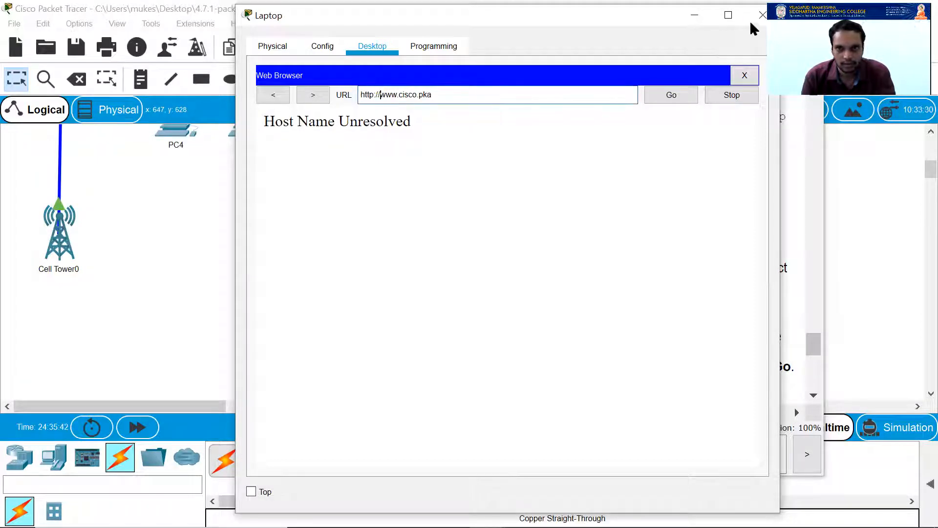
{"action": "left_click", "coordinate": [741, 78]}
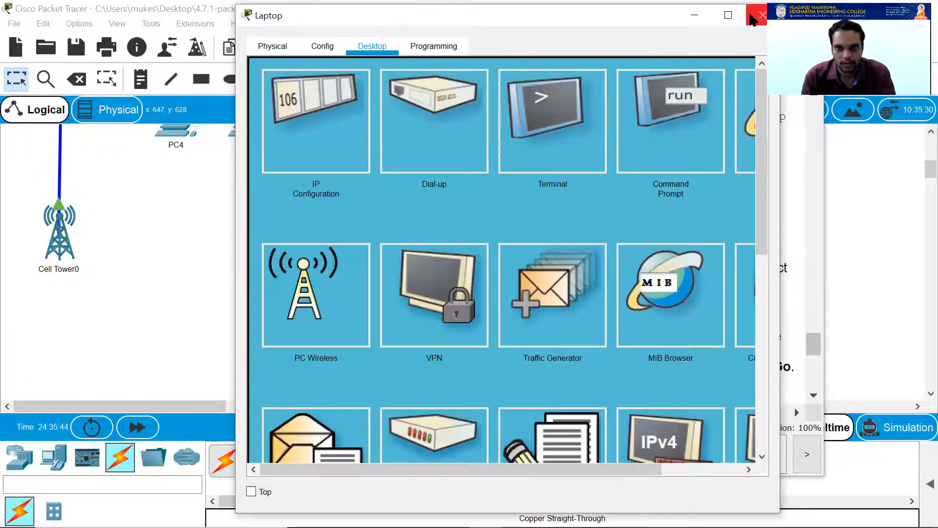
{"action": "left_click", "coordinate": [763, 15]}
{"action": "left_click", "coordinate": [341, 264]}
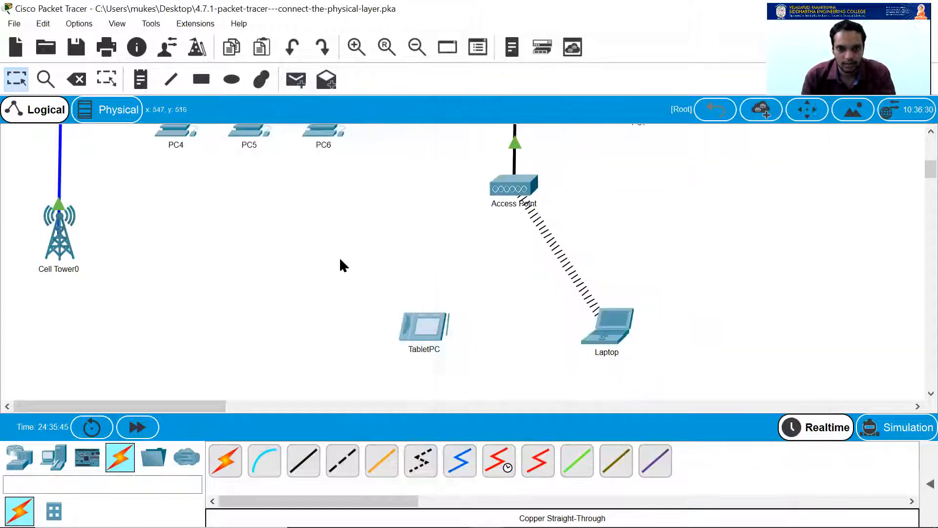
{"action": "left_click", "coordinate": [605, 325]}
{"action": "left_click", "coordinate": [278, 43]}
{"action": "left_click", "coordinate": [334, 40]}
{"action": "left_click_drag", "start_coordinate": [531, 467], "coordinate": [612, 467]}
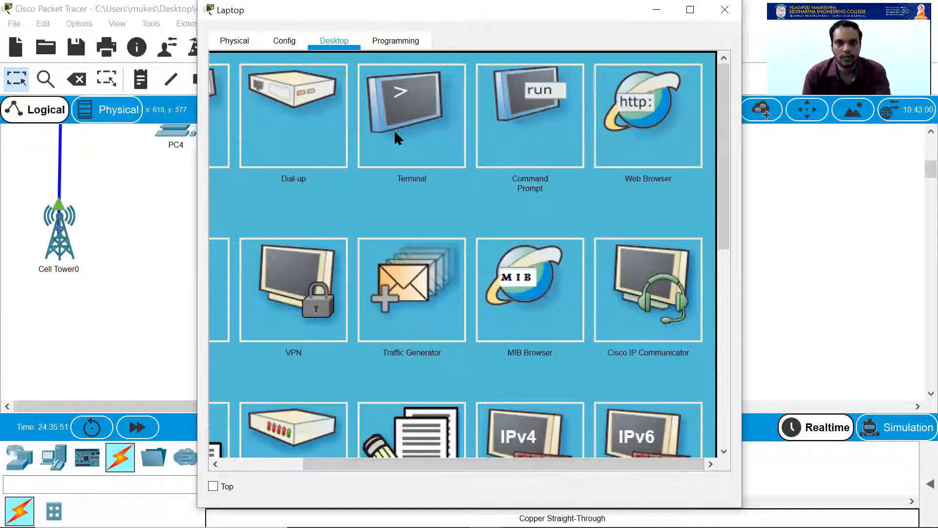
{"action": "left_click", "coordinate": [640, 105]}
{"action": "left_click", "coordinate": [386, 91]}
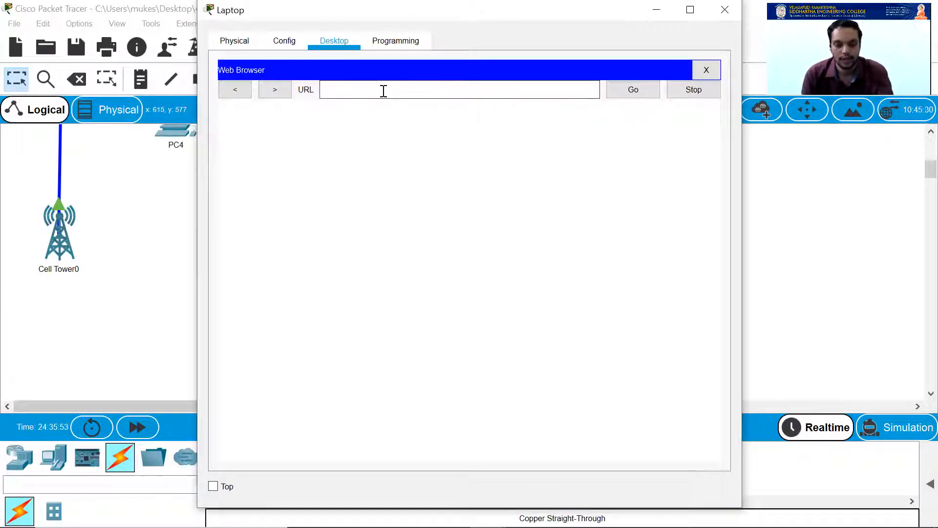
{"action": "type", "text": "www.cisco.pka"}
{"action": "key", "text": "Return"}
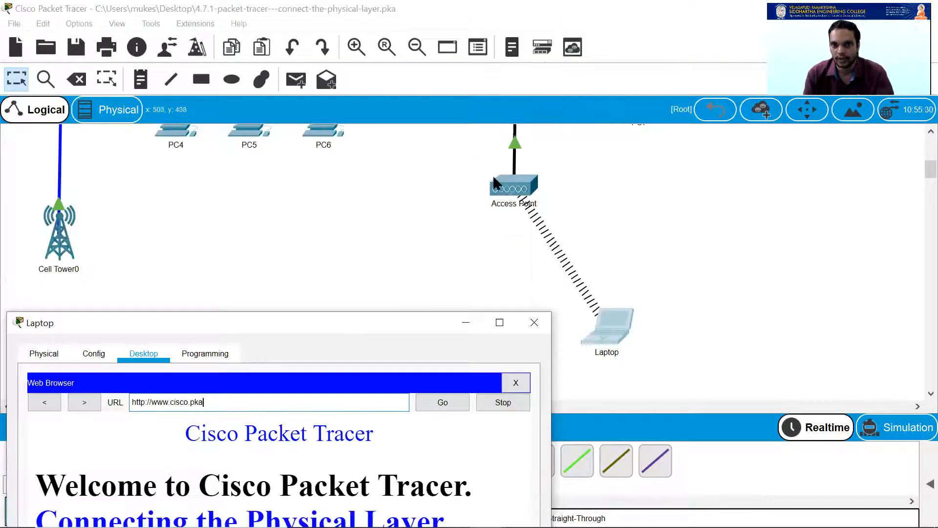
Trace the Laptop's connection from the Access Point up through the topology, and close the Laptop's window
{"action": "scroll", "coordinate": [532, 236], "scroll_direction": "up", "scroll_amount": 5}
{"action": "scroll", "coordinate": [234, 233], "scroll_direction": "up", "scroll_amount": 3}
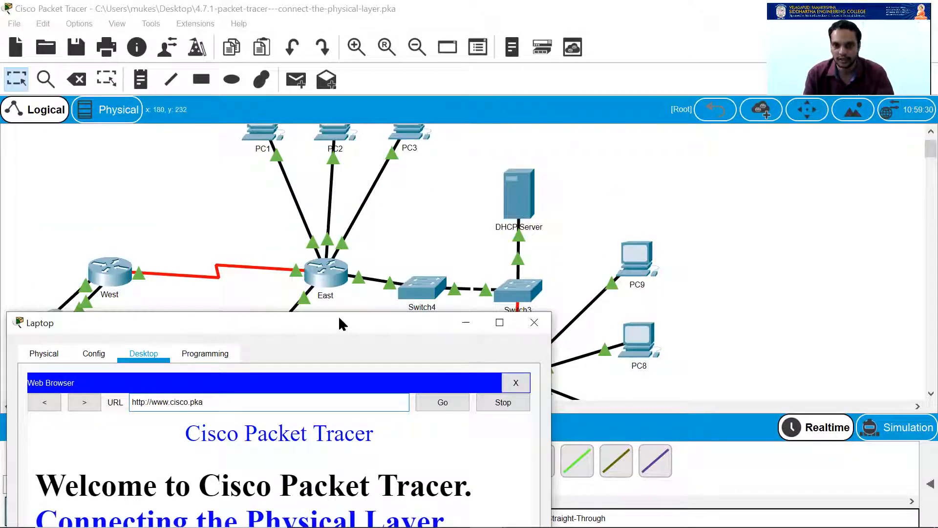
{"action": "left_click_drag", "start_coordinate": [338, 324], "coordinate": [432, 83]}
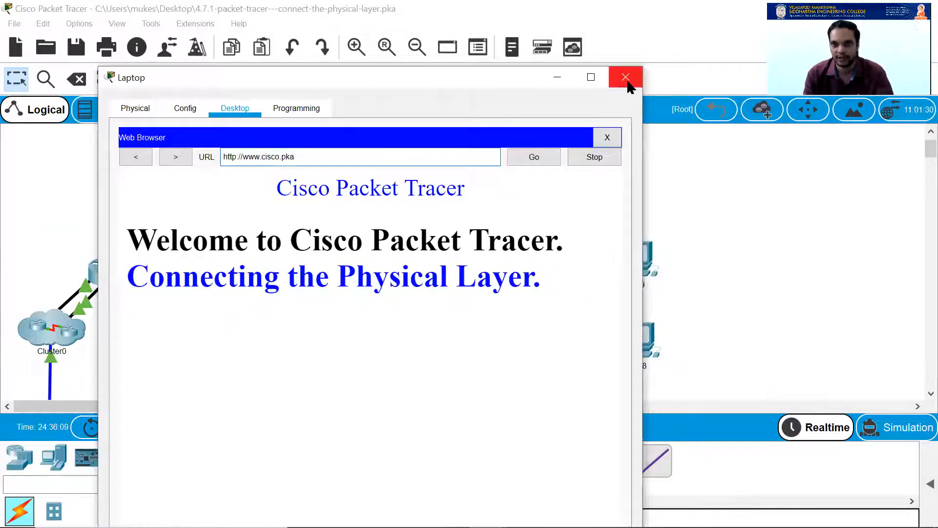
{"action": "left_click", "coordinate": [627, 81]}
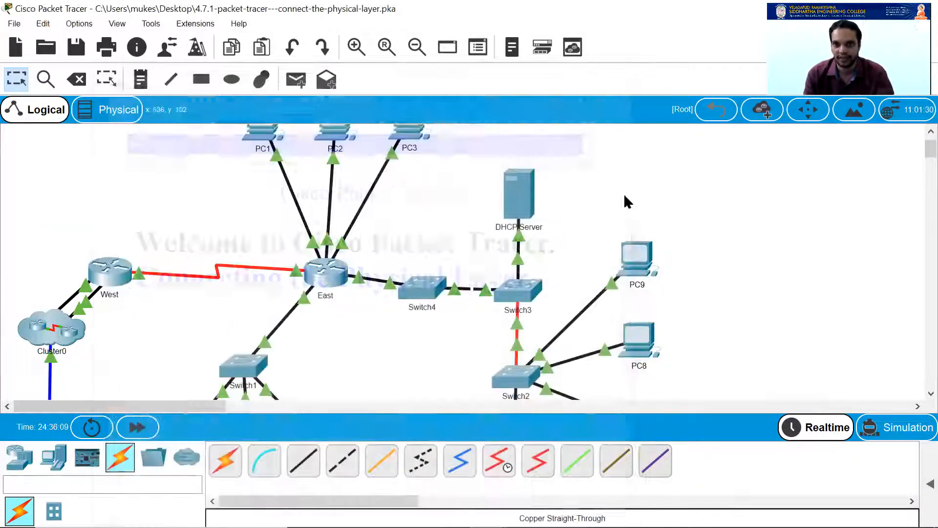
Review the TabletPC instructions in Step 2 of the activity and open the TabletPC's configuration settings
{"action": "scroll", "coordinate": [610, 244], "scroll_direction": "down", "scroll_amount": 10}
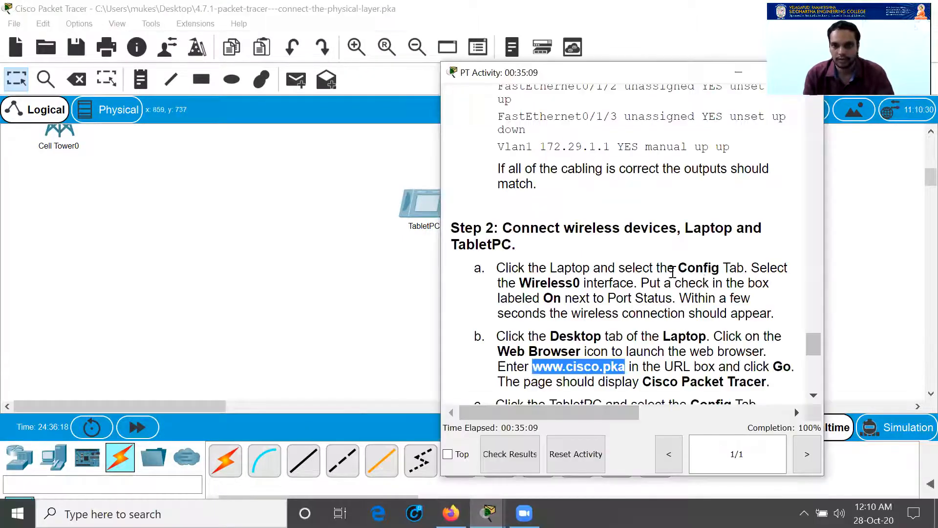
{"action": "scroll", "coordinate": [554, 292], "scroll_direction": "down", "scroll_amount": 4}
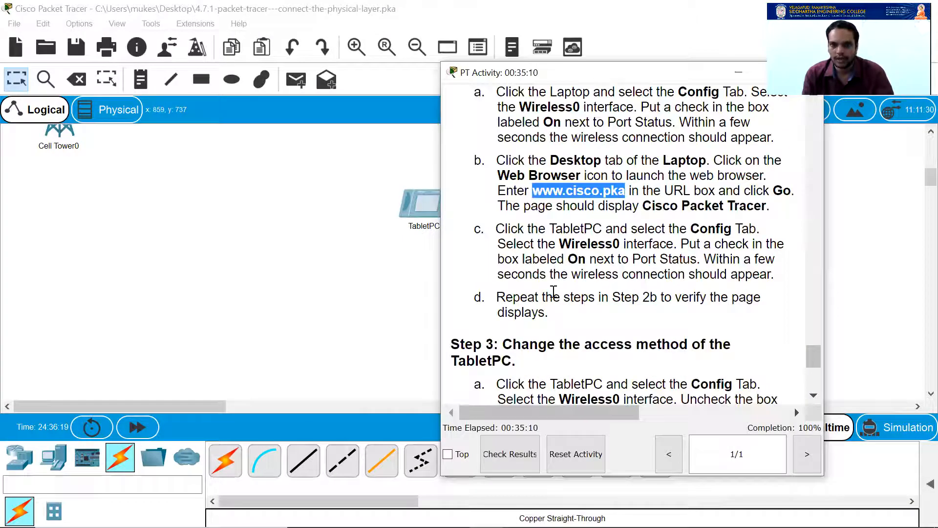
{"action": "left_click", "coordinate": [571, 235]}
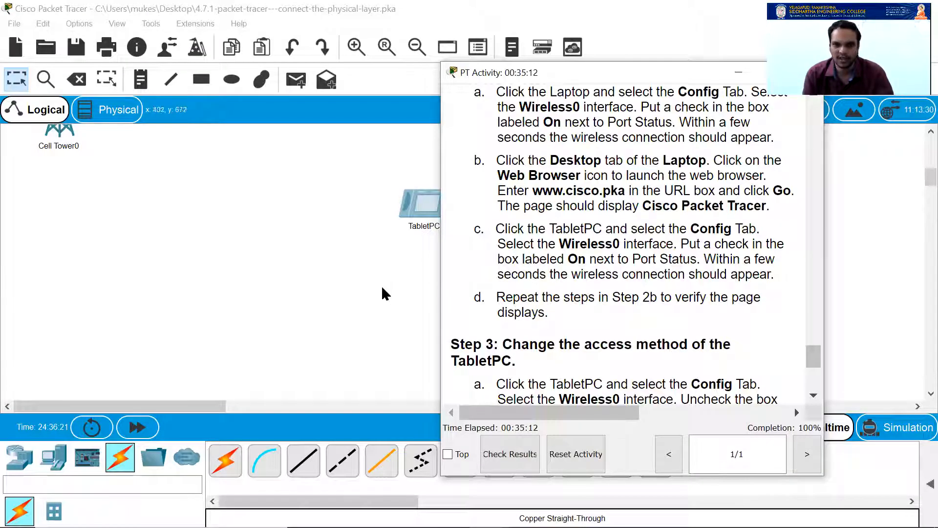
{"action": "left_click", "coordinate": [351, 281]}
{"action": "scroll", "coordinate": [439, 320], "scroll_direction": "up", "scroll_amount": 3}
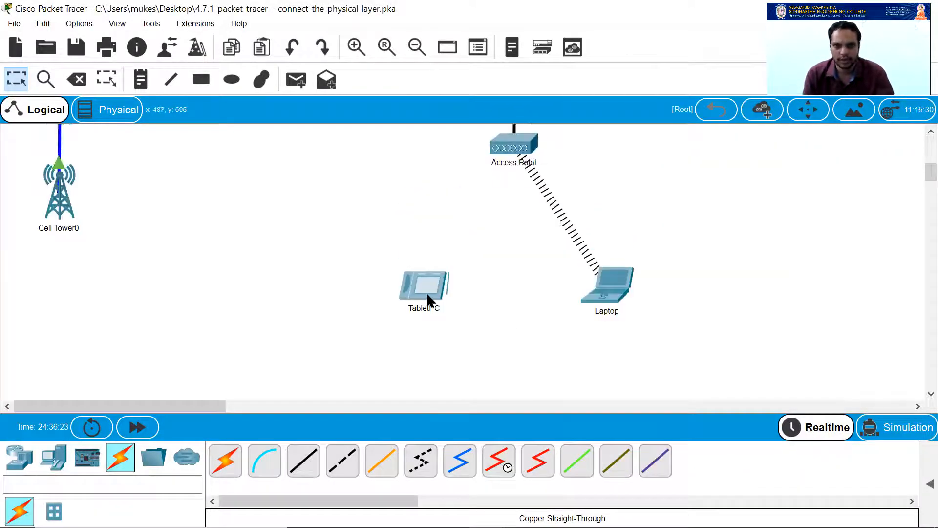
{"action": "left_click", "coordinate": [426, 298]}
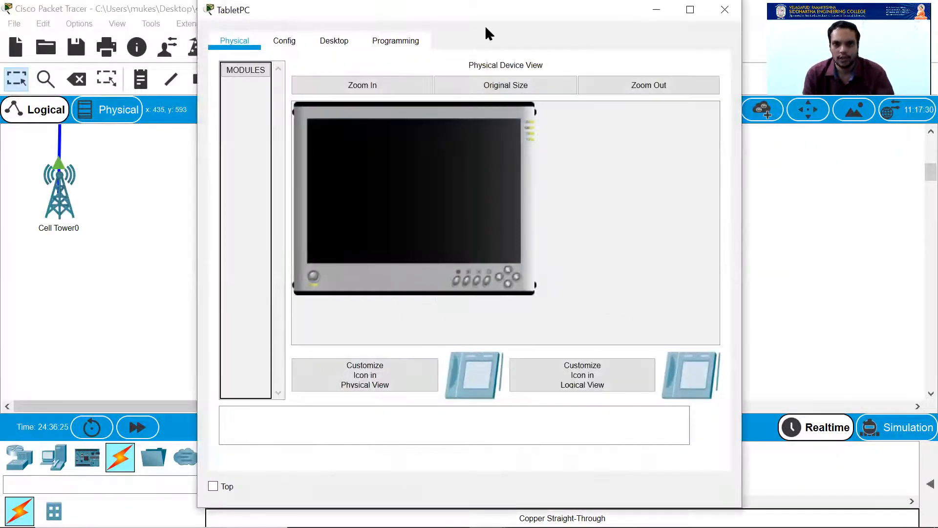
{"action": "left_click", "coordinate": [285, 43]}
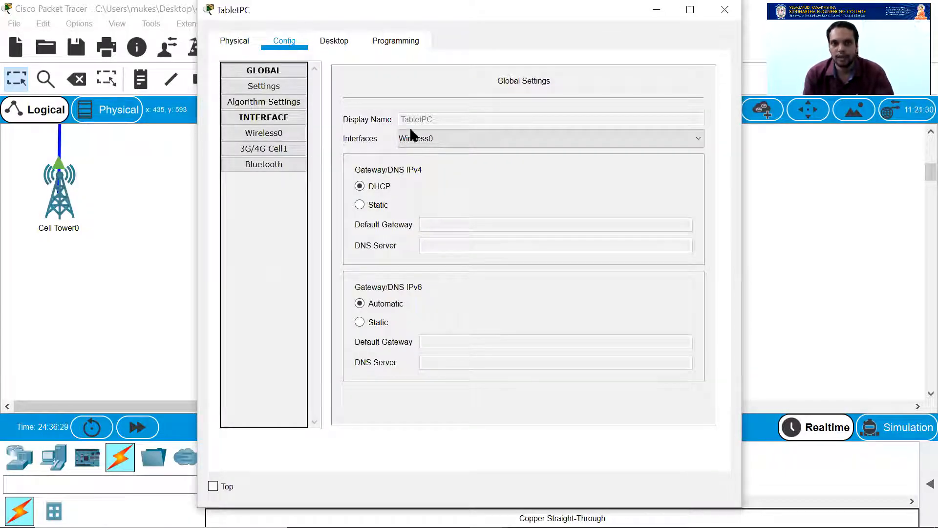
Turn on the port status of the TabletPC's Wireless0 interface, with its window moved clear of the topology
{"action": "key", "text": "super+Right"}
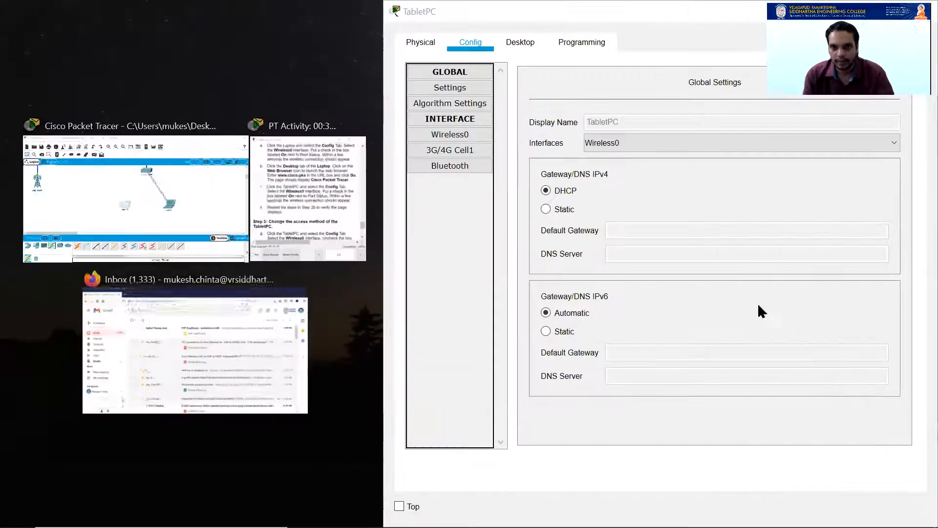
{"action": "key", "text": "super+Left"}
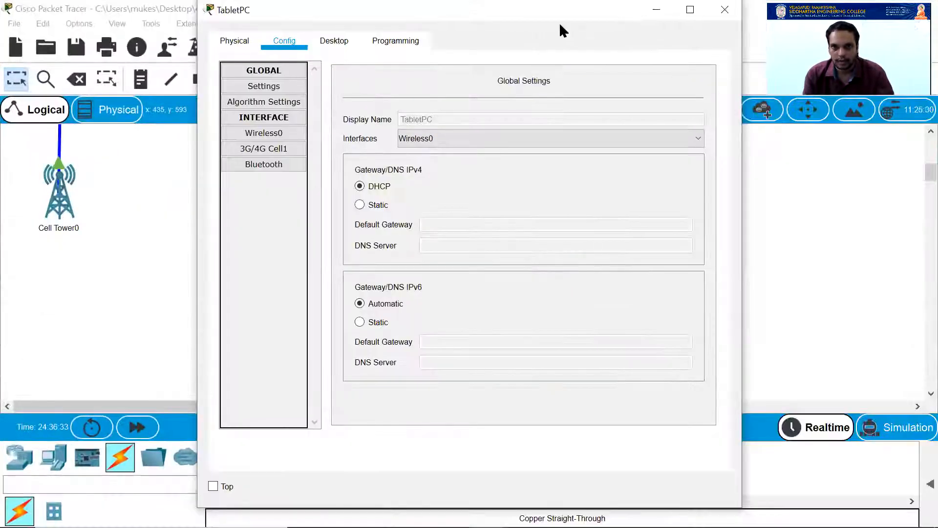
{"action": "left_click_drag", "start_coordinate": [560, 23], "coordinate": [768, 132]}
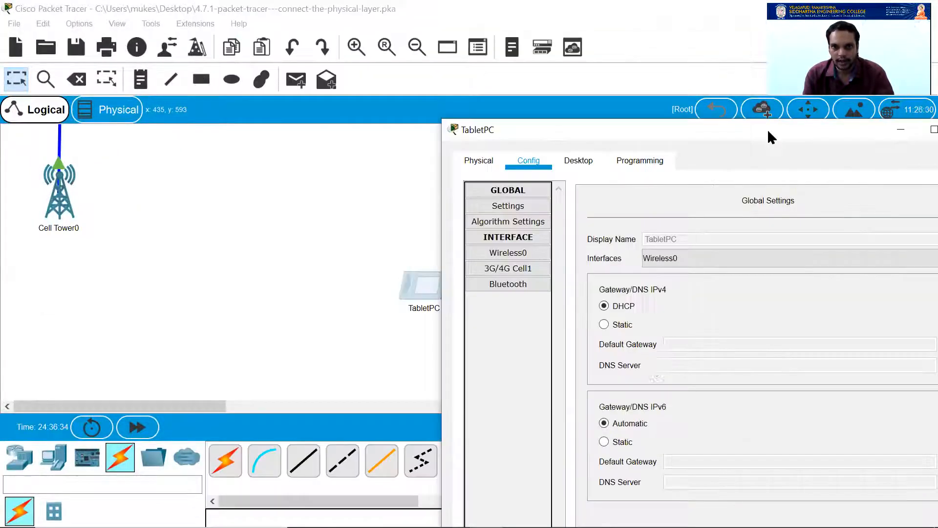
{"action": "left_click", "coordinate": [511, 252]}
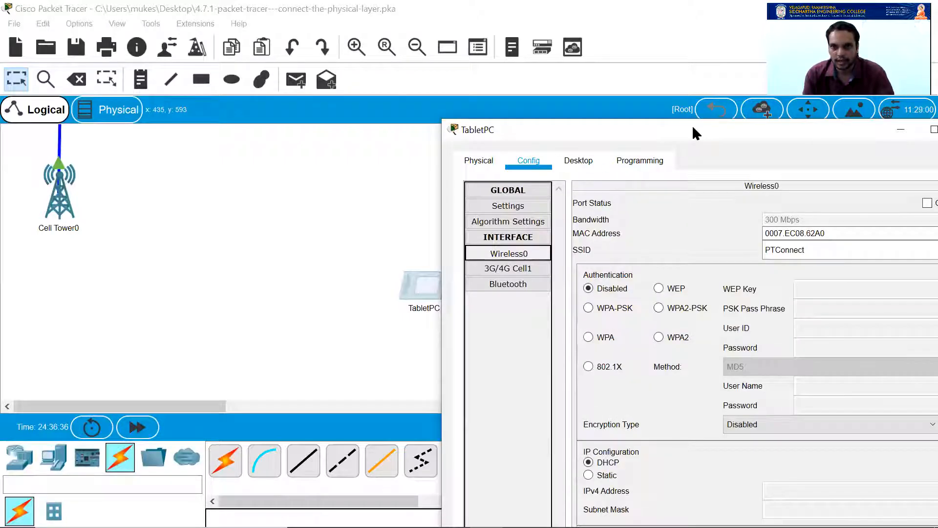
{"action": "left_click_drag", "start_coordinate": [696, 132], "coordinate": [437, 370]}
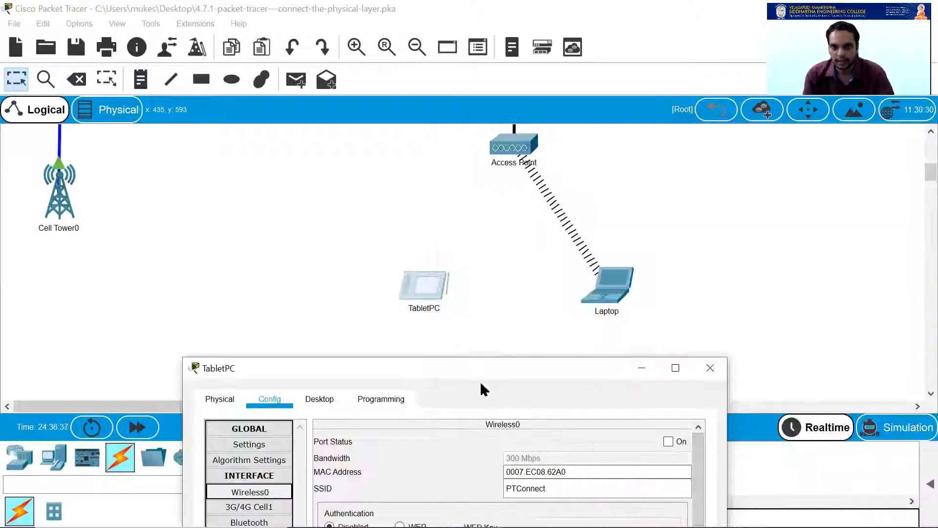
{"action": "left_click", "coordinate": [668, 443]}
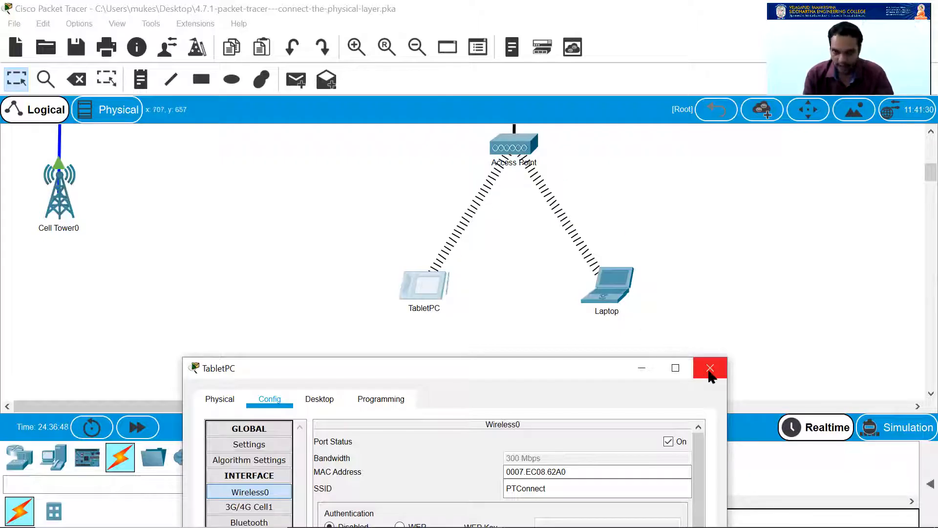
{"action": "left_click_drag", "start_coordinate": [541, 366], "coordinate": [610, 293]}
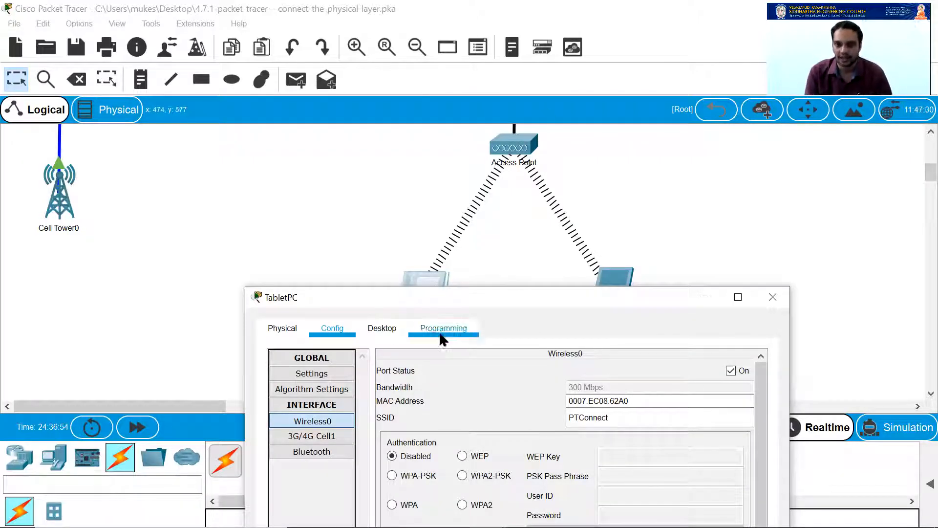
{"action": "left_click", "coordinate": [380, 332]}
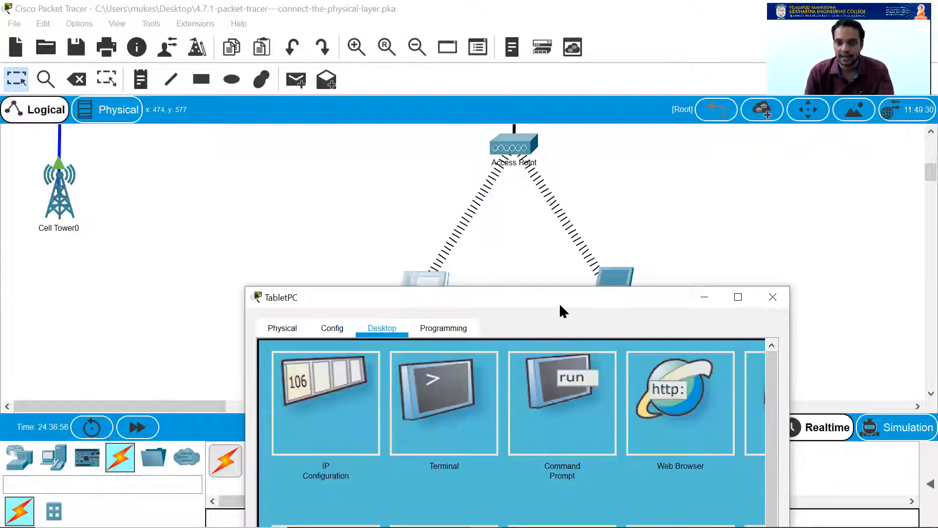
{"action": "left_click_drag", "start_coordinate": [550, 297], "coordinate": [372, 182]}
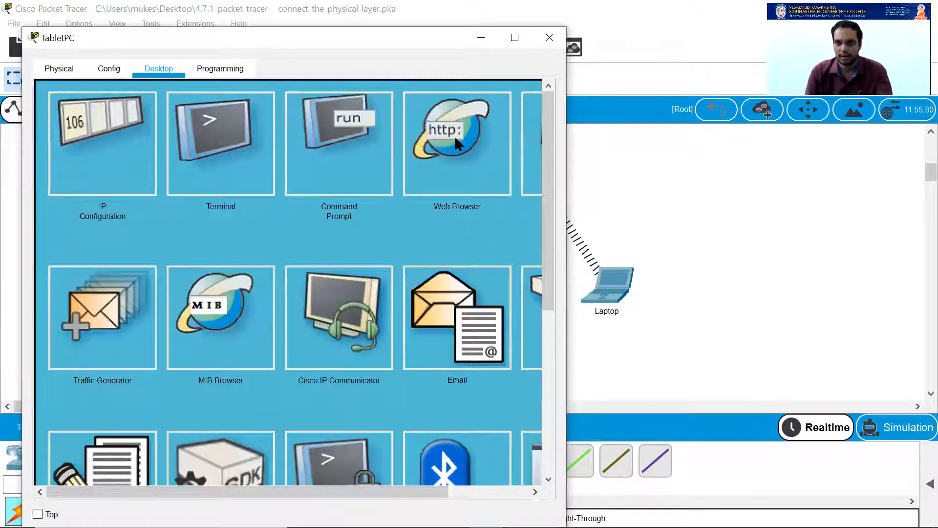
{"action": "left_click", "coordinate": [454, 136]}
{"action": "left_click", "coordinate": [233, 121]}
{"action": "type", "text": "www.cisco.pka"}
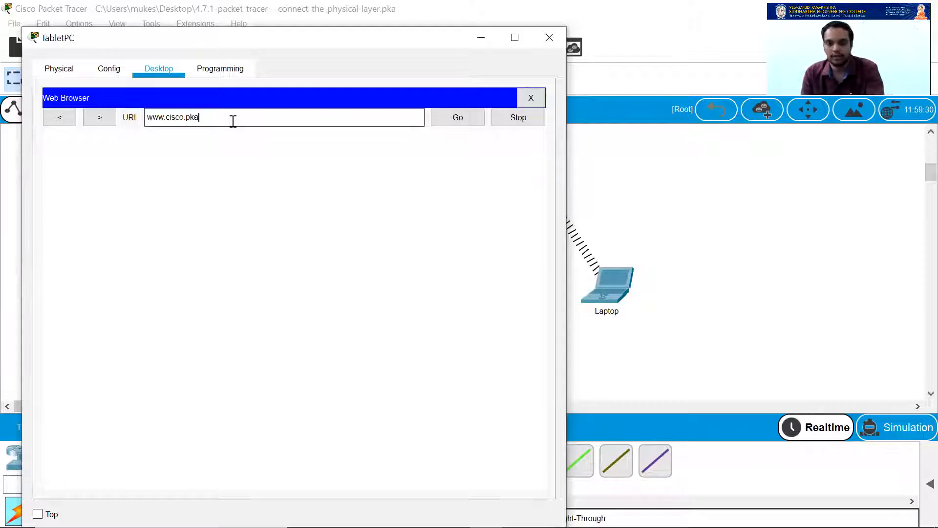
{"action": "key", "text": "Return"}
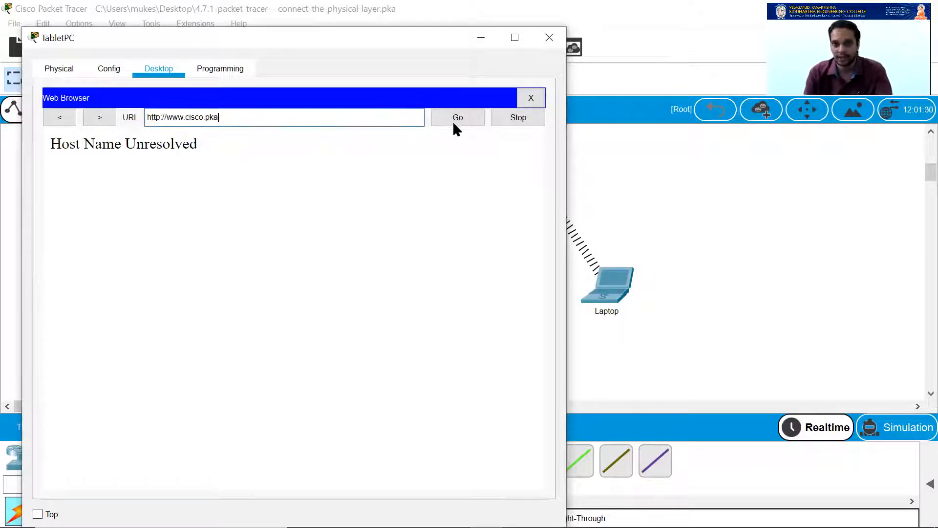
{"action": "left_click", "coordinate": [454, 119]}
{"action": "left_click", "coordinate": [344, 116]}
{"action": "left_click", "coordinate": [454, 120]}
{"action": "left_click", "coordinate": [549, 38]}
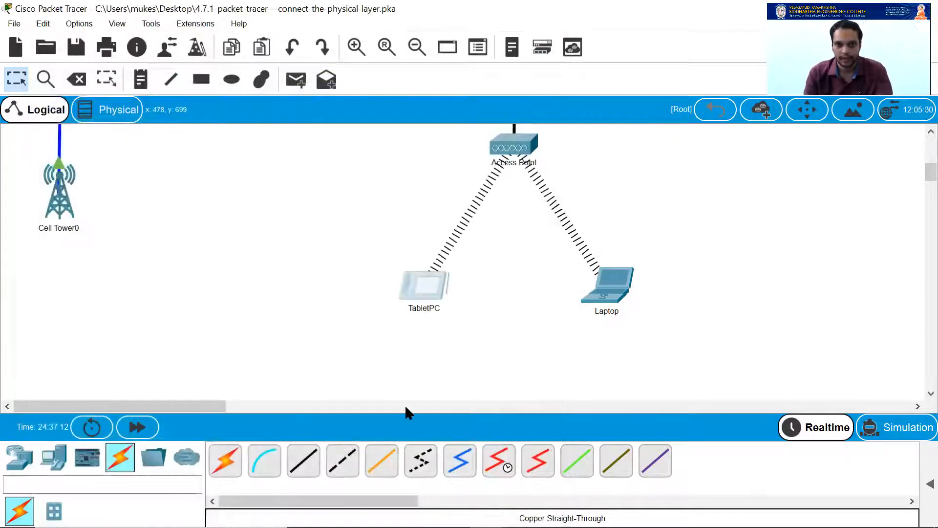
{"action": "left_click", "coordinate": [137, 428]}
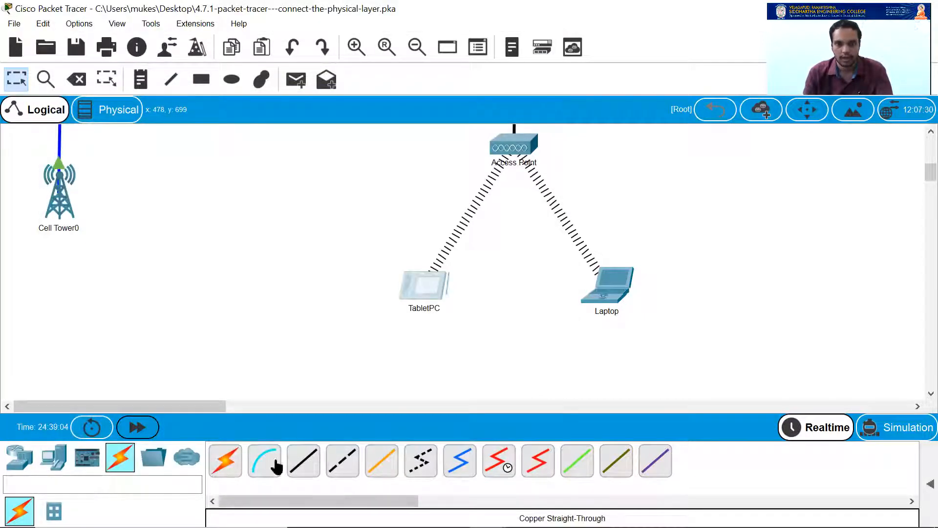
{"action": "left_click", "coordinate": [433, 286]}
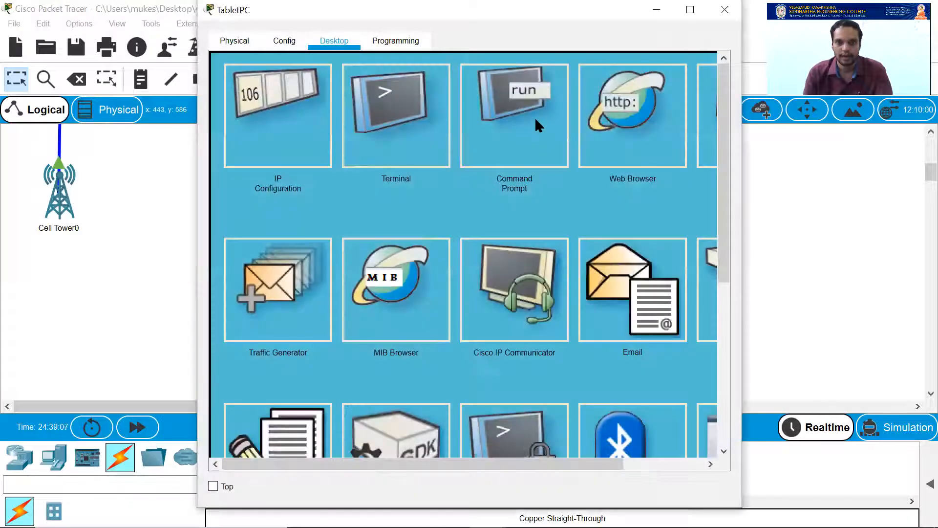
{"action": "left_click", "coordinate": [619, 110]}
{"action": "type", "text": "www.cisco.pka"}
{"action": "key", "text": "Return"}
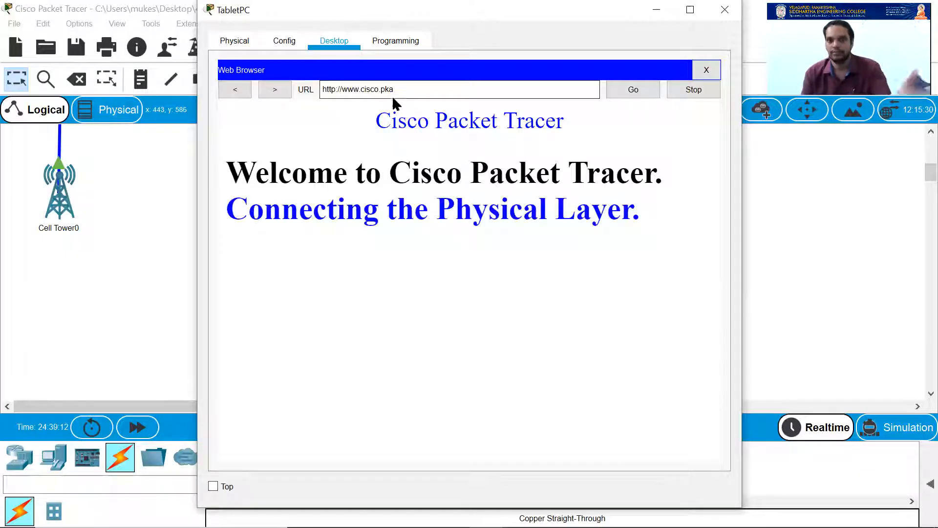
{"action": "left_click", "coordinate": [724, 11]}
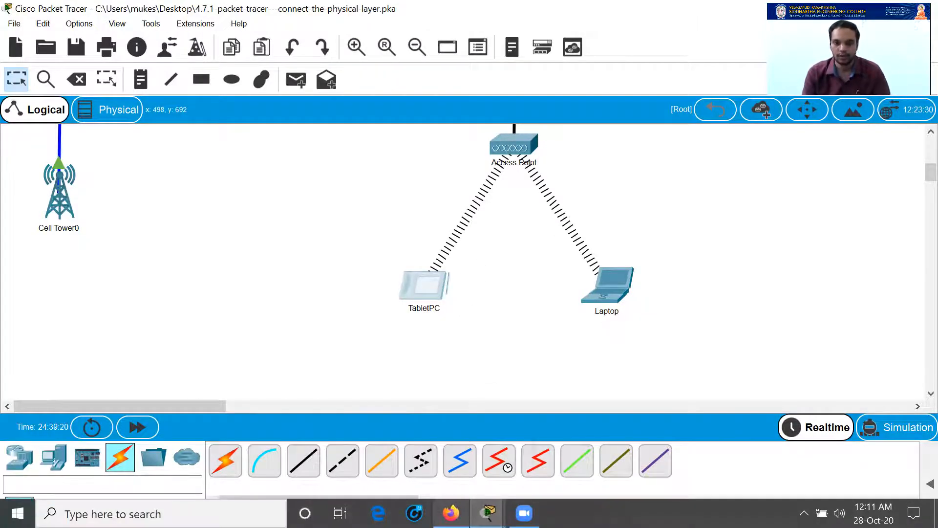
Read Step 3 of the activity instructions and turn off the port status of the TabletPC's Wireless0 interface
{"action": "mouse_move", "coordinate": [487, 513]}
{"action": "left_click", "coordinate": [412, 442]}
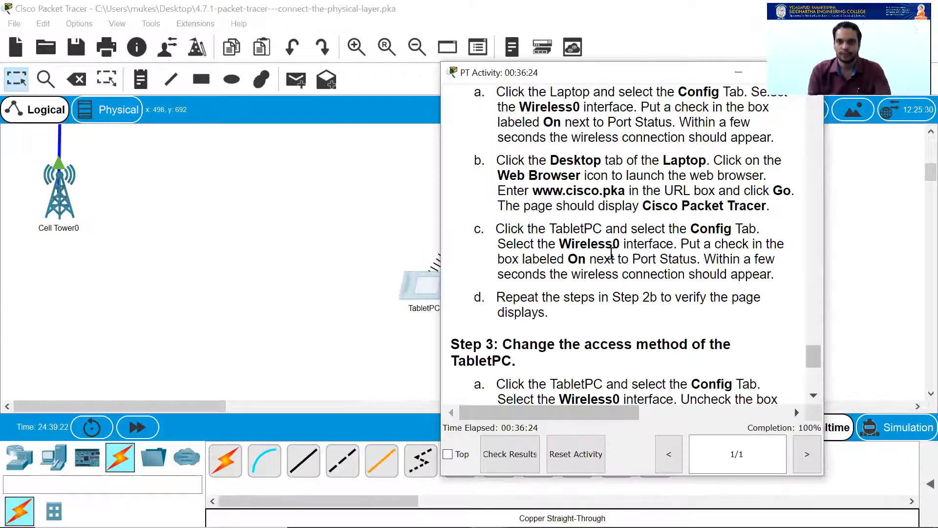
{"action": "scroll", "coordinate": [615, 278], "scroll_direction": "down", "scroll_amount": 1}
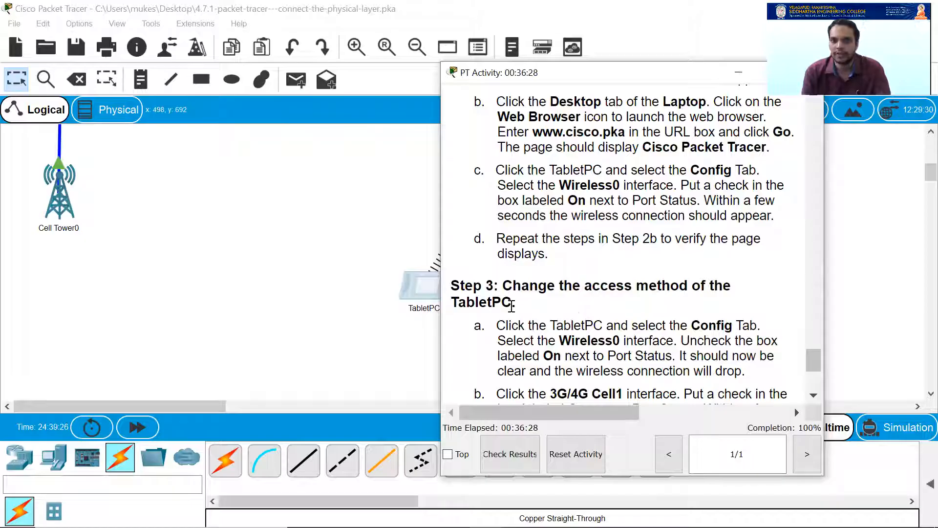
{"action": "scroll", "coordinate": [549, 318], "scroll_direction": "down", "scroll_amount": 1}
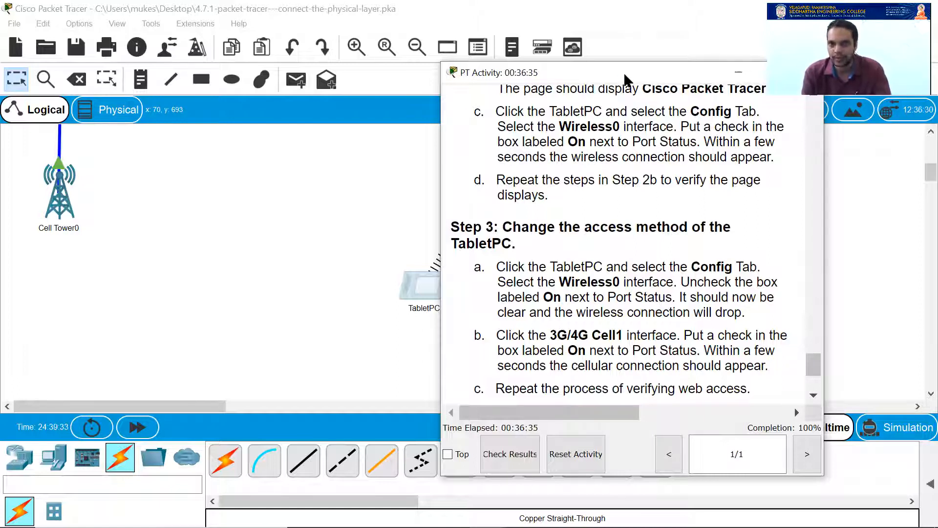
{"action": "left_click_drag", "start_coordinate": [623, 72], "coordinate": [786, 50]}
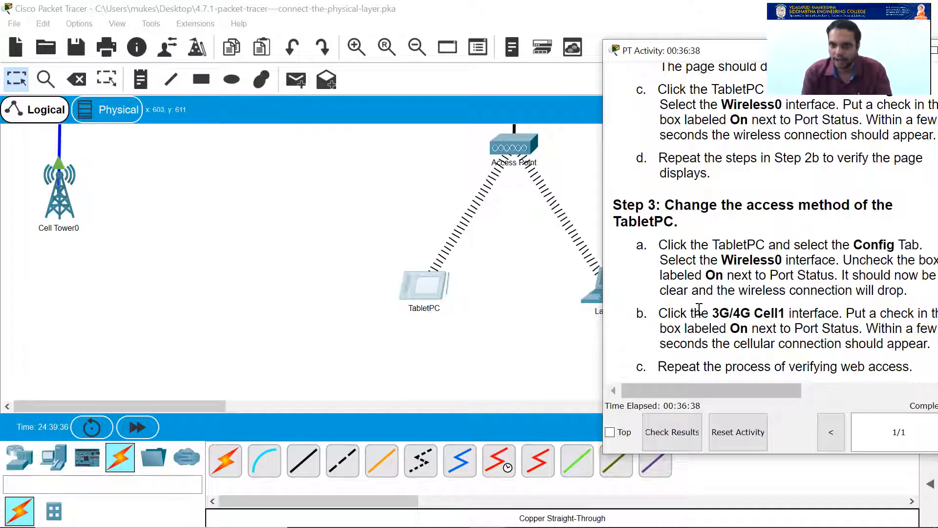
{"action": "left_click", "coordinate": [424, 286]}
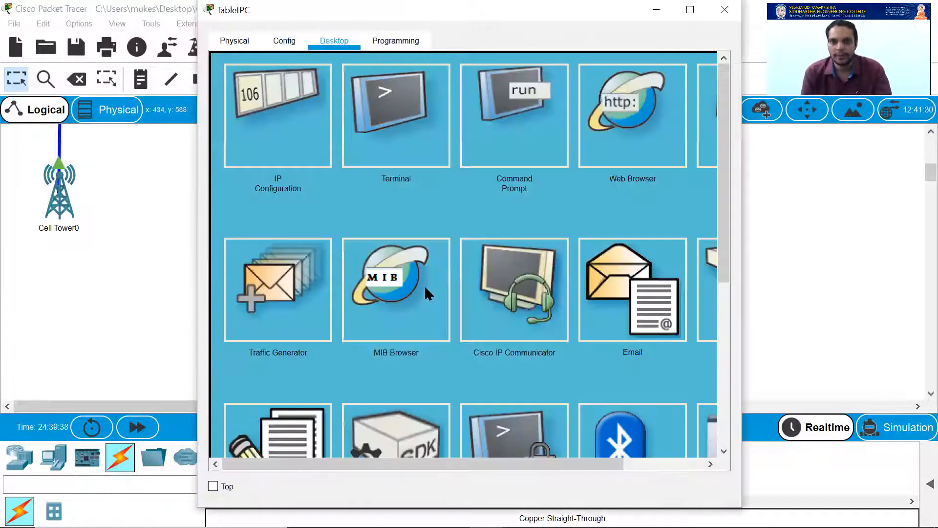
{"action": "left_click", "coordinate": [282, 39]}
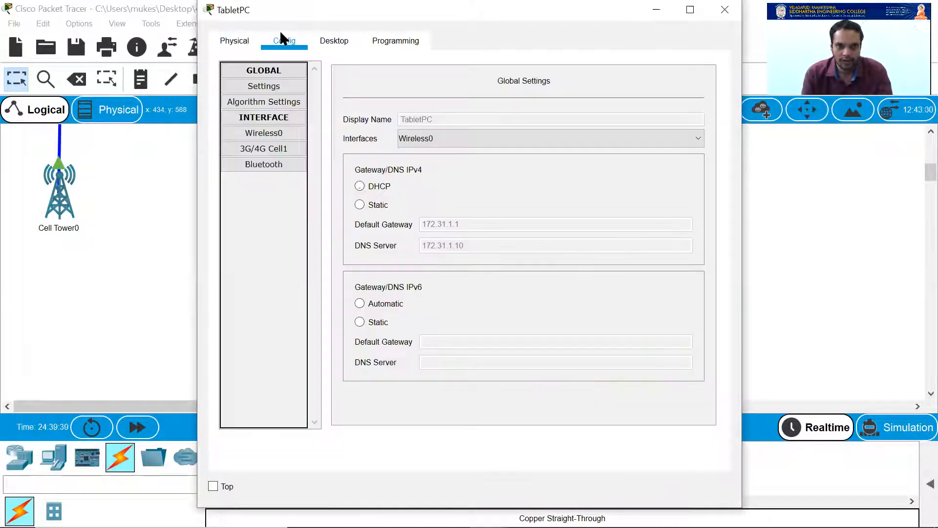
{"action": "left_click", "coordinate": [284, 133]}
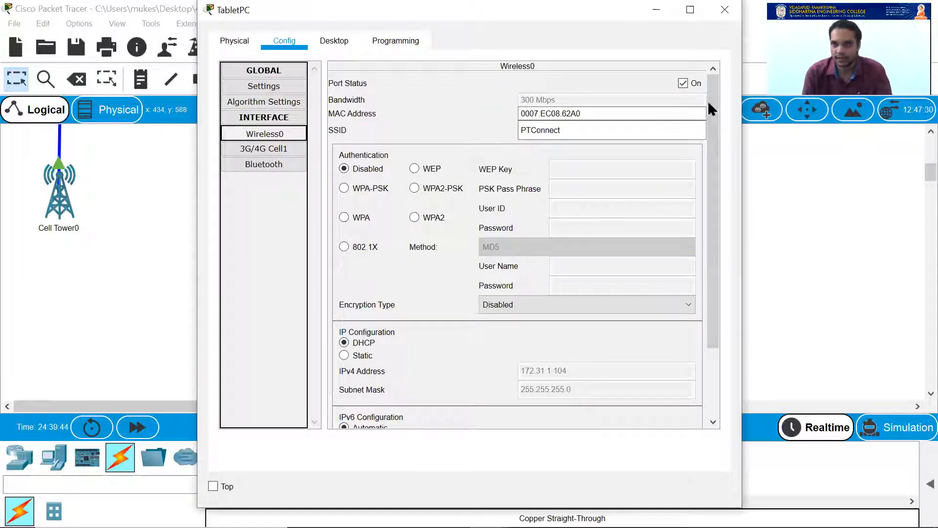
{"action": "left_click", "coordinate": [683, 82]}
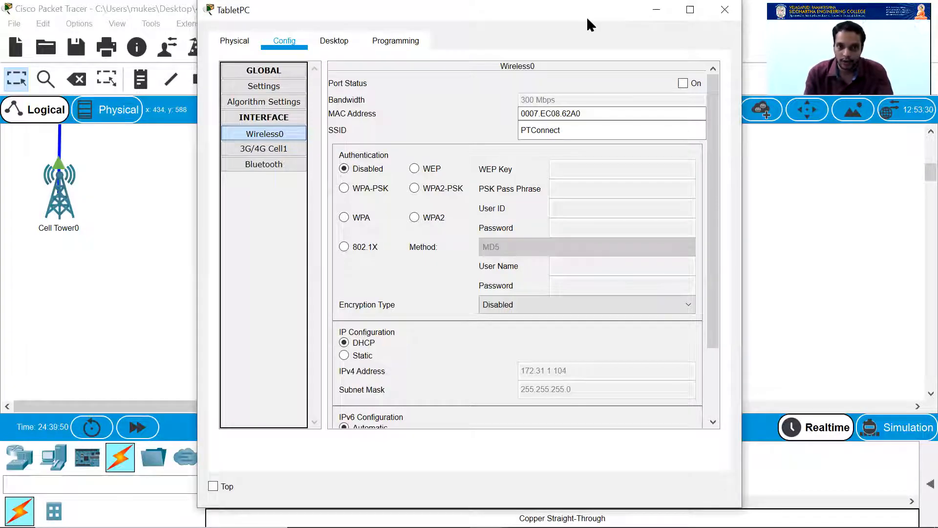
Turn on the TabletPC's 3G/4G Cell1 interface and move its window to reveal the link to Cell Tower0
{"action": "left_click_drag", "start_coordinate": [587, 17], "coordinate": [772, 18]}
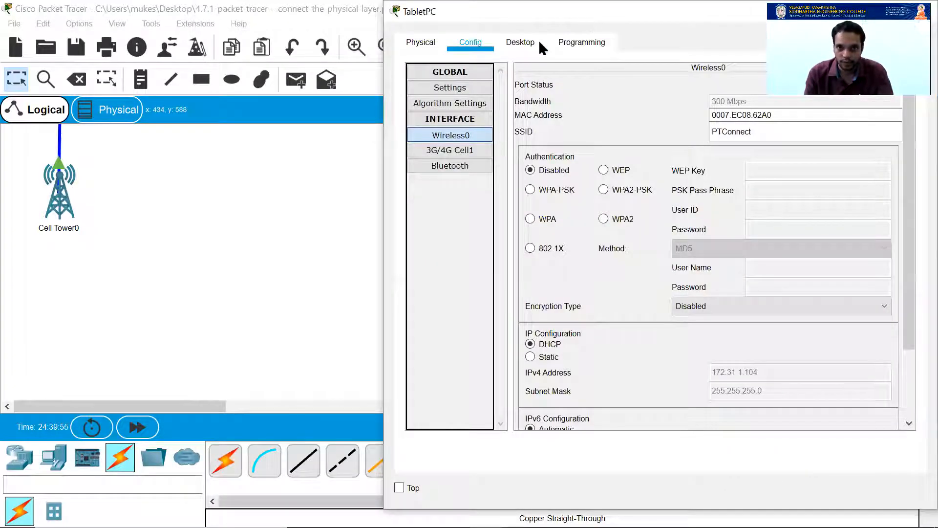
{"action": "left_click_drag", "start_coordinate": [542, 14], "coordinate": [666, 30]}
{"action": "left_click", "coordinate": [578, 166]}
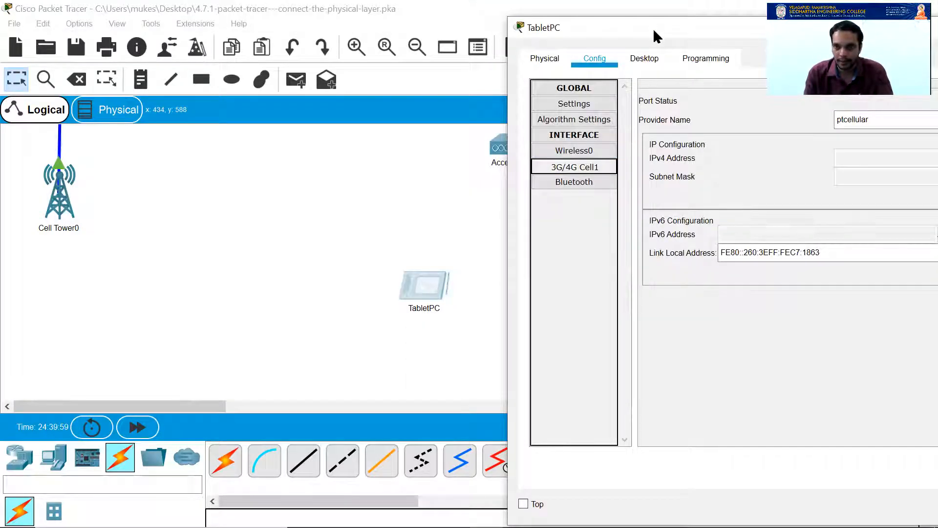
{"action": "left_click_drag", "start_coordinate": [653, 28], "coordinate": [471, 157]}
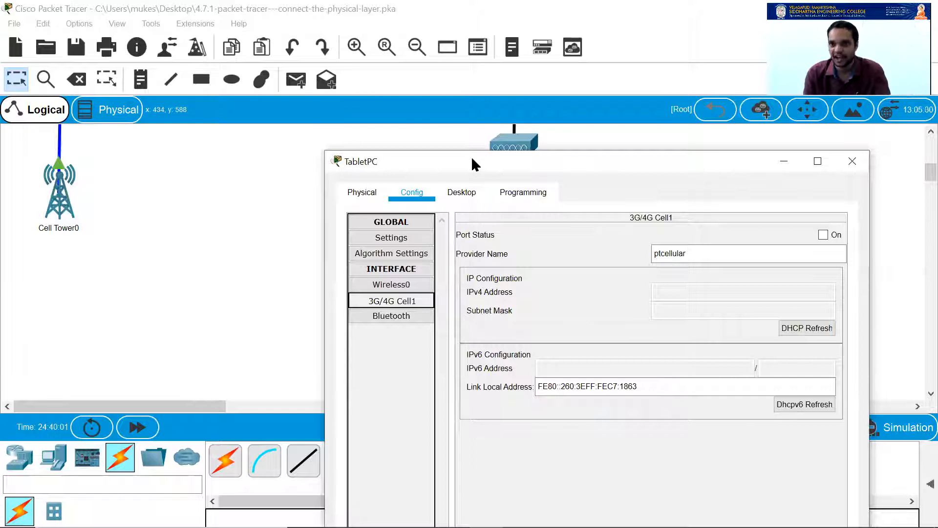
{"action": "left_click", "coordinate": [823, 234]}
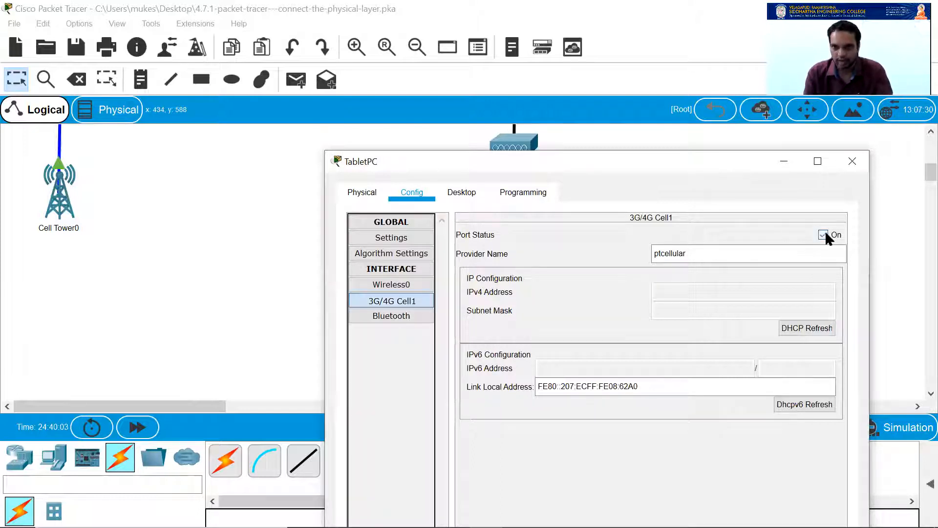
{"action": "left_click_drag", "start_coordinate": [667, 155], "coordinate": [707, 355]}
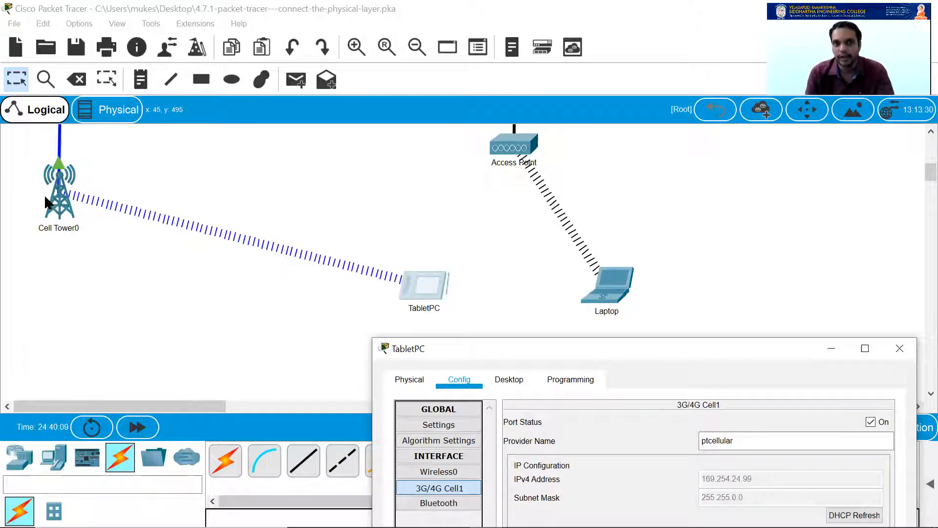
Close the TabletPC's window and read Step 3c of the activity instructions about verifying web access
{"action": "left_click_drag", "start_coordinate": [639, 356], "coordinate": [590, 161]}
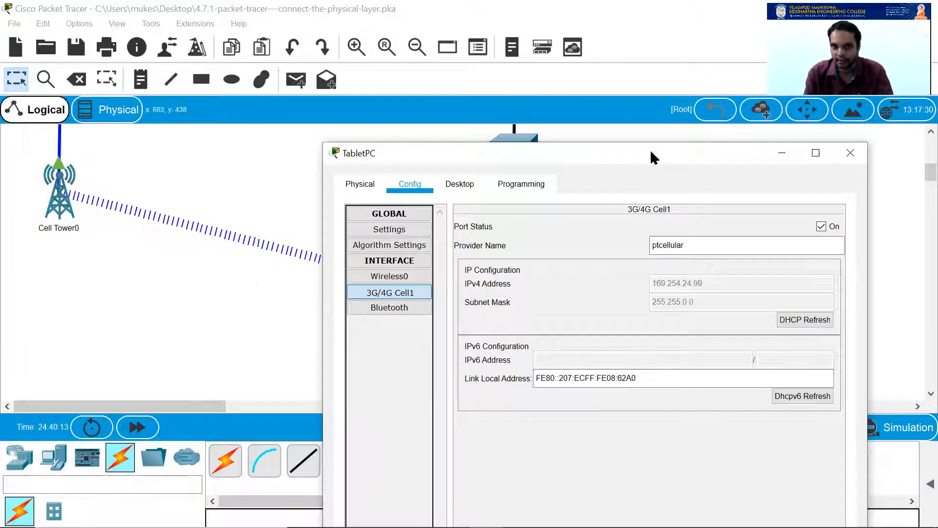
{"action": "left_click", "coordinate": [850, 153]}
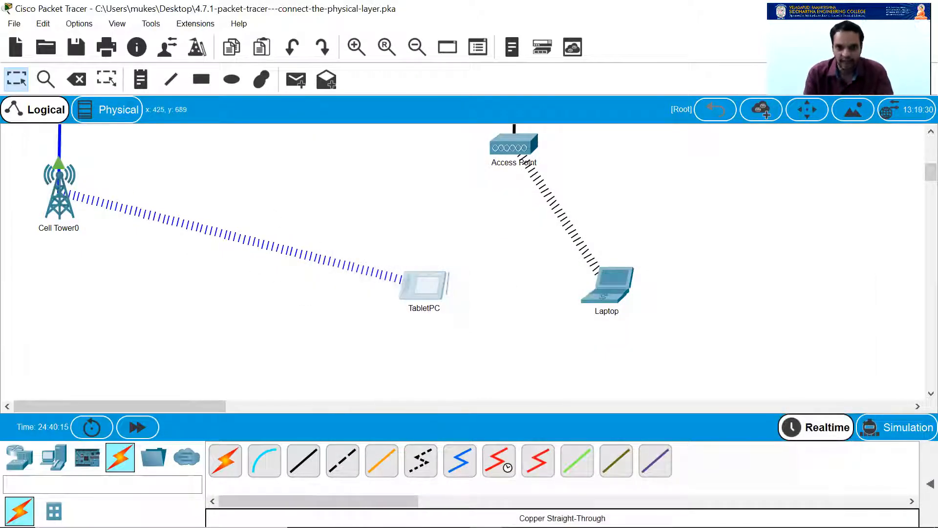
{"action": "mouse_move", "coordinate": [487, 512]}
{"action": "left_click", "coordinate": [392, 446]}
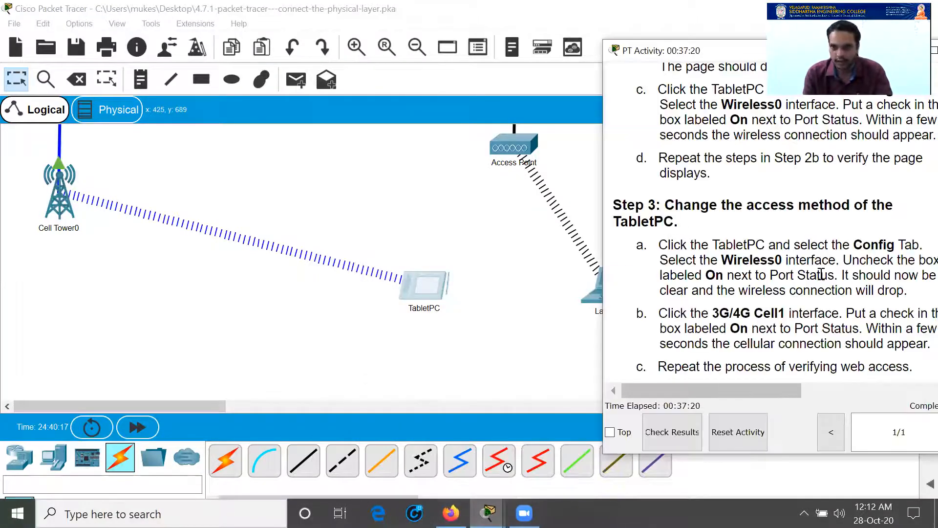
{"action": "left_click_drag", "start_coordinate": [720, 58], "coordinate": [620, 24]}
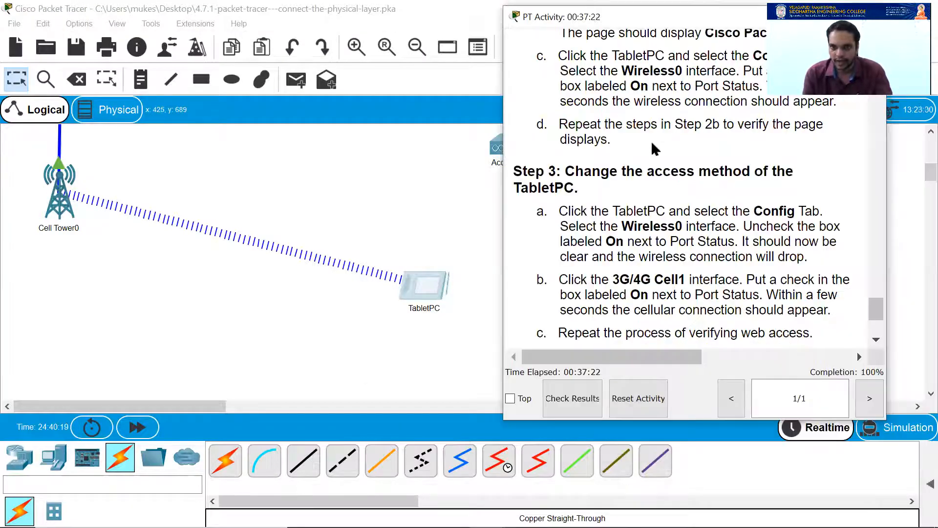
{"action": "scroll", "coordinate": [662, 267], "scroll_direction": "down", "scroll_amount": 3}
{"action": "left_click_drag", "start_coordinate": [604, 216], "coordinate": [709, 216]}
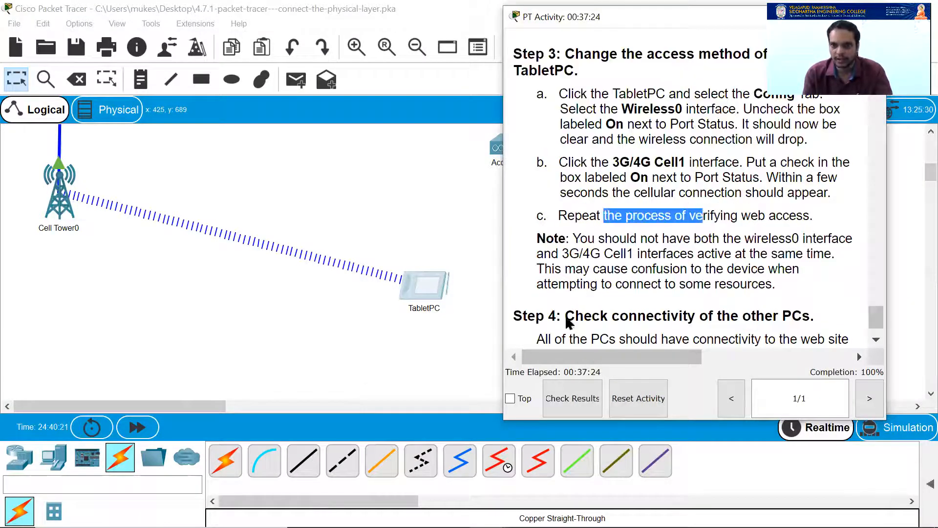
{"action": "left_click", "coordinate": [453, 354]}
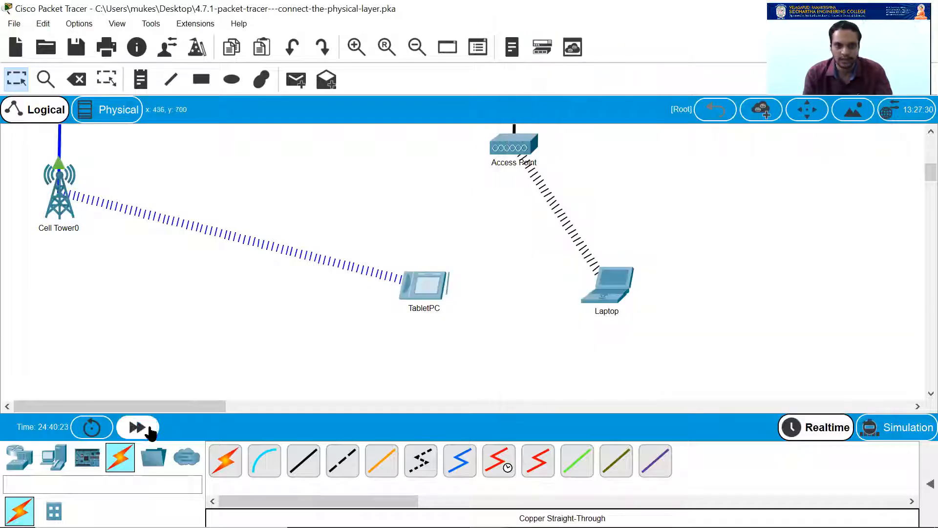
{"action": "left_click", "coordinate": [137, 427]}
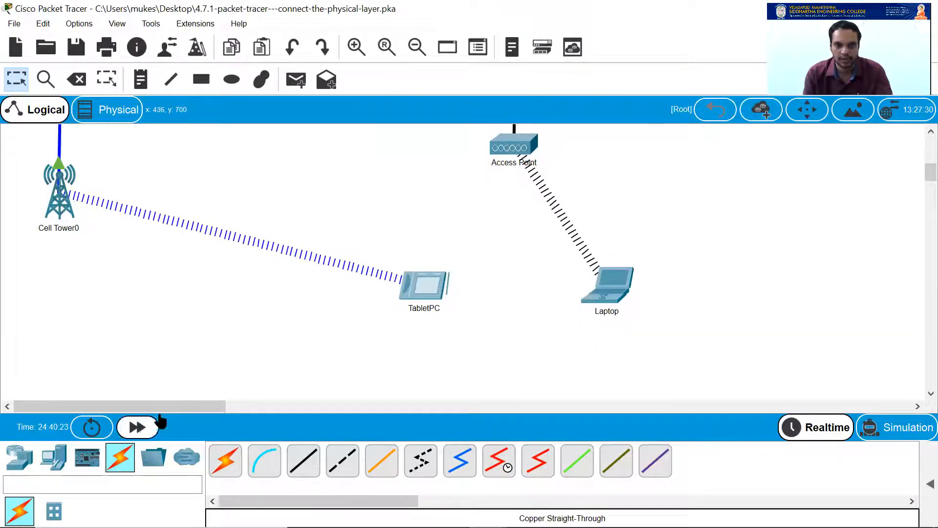
{"action": "left_click", "coordinate": [413, 288]}
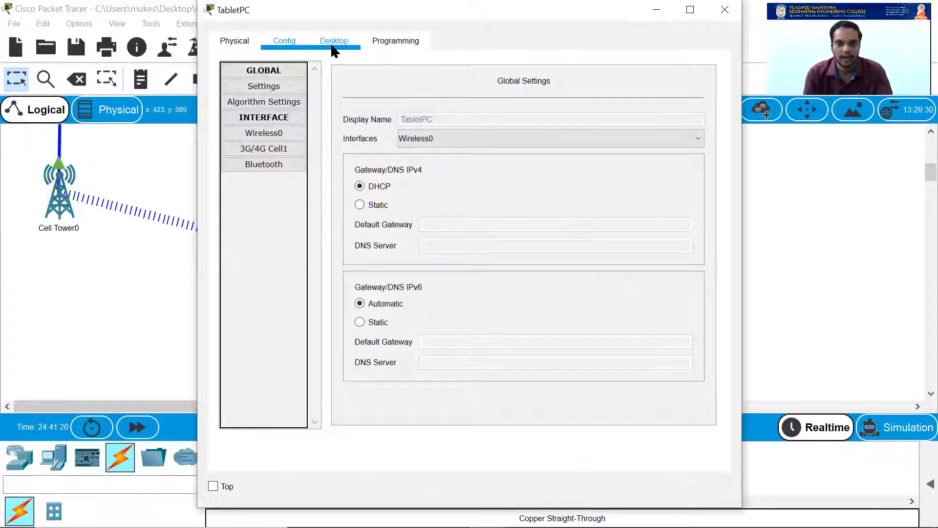
{"action": "left_click", "coordinate": [330, 43]}
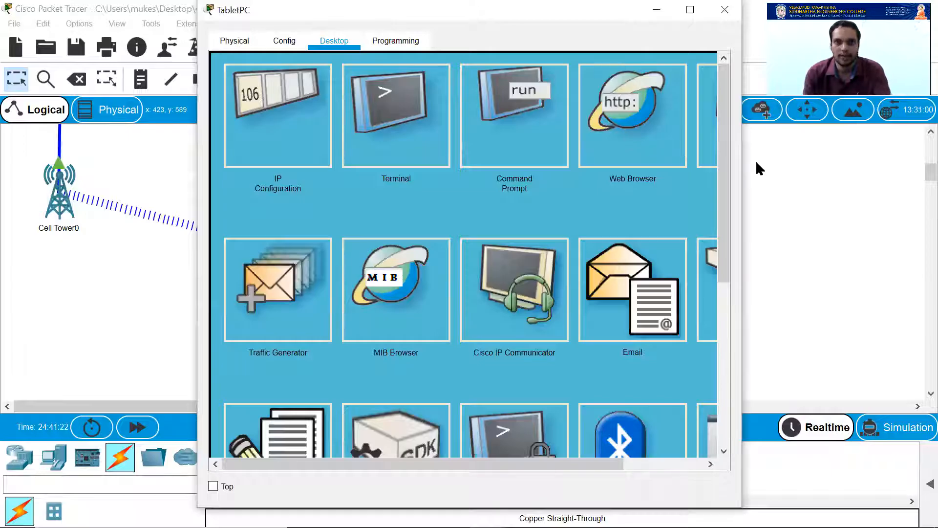
{"action": "left_click", "coordinate": [632, 117]}
{"action": "left_click", "coordinate": [391, 89]}
{"action": "type", "text": "www.cisco.pka"}
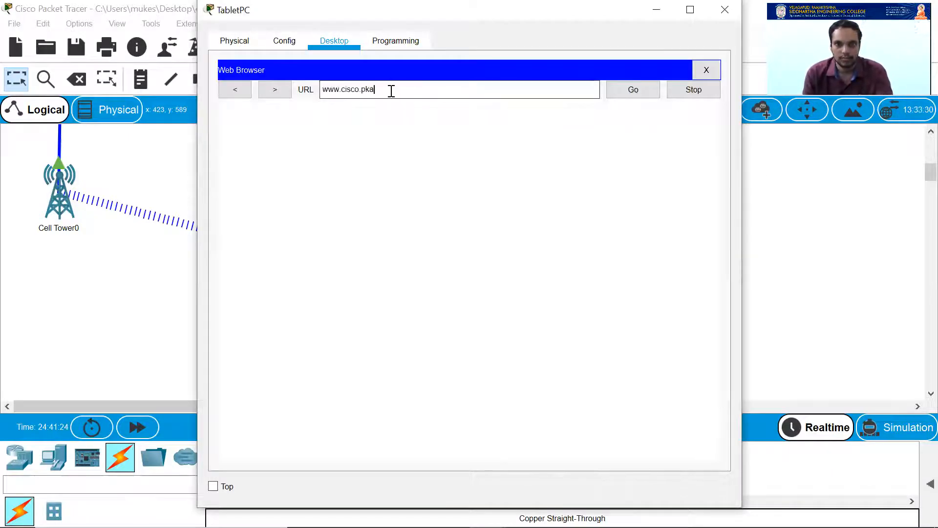
{"action": "left_click", "coordinate": [627, 87]}
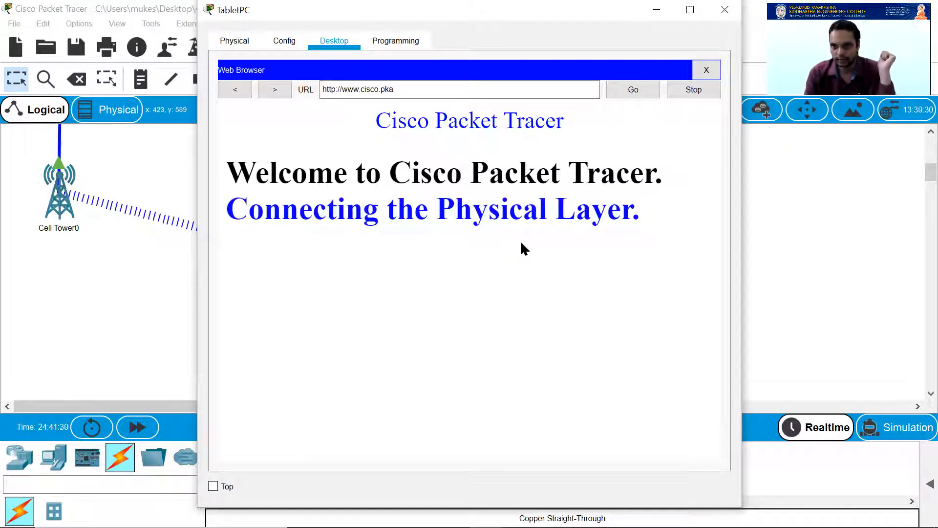
{"action": "left_click", "coordinate": [725, 9]}
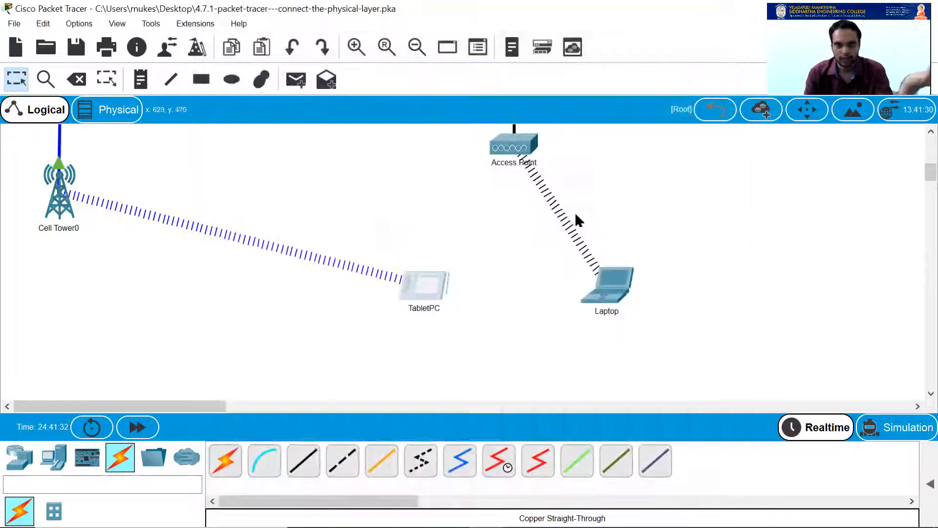
Read Step 4 of the activity instructions on checking the connectivity of the other PCs and return to the topology
{"action": "scroll", "coordinate": [473, 240], "scroll_direction": "up", "scroll_amount": 5}
{"action": "scroll", "coordinate": [463, 262], "scroll_direction": "up", "scroll_amount": 5}
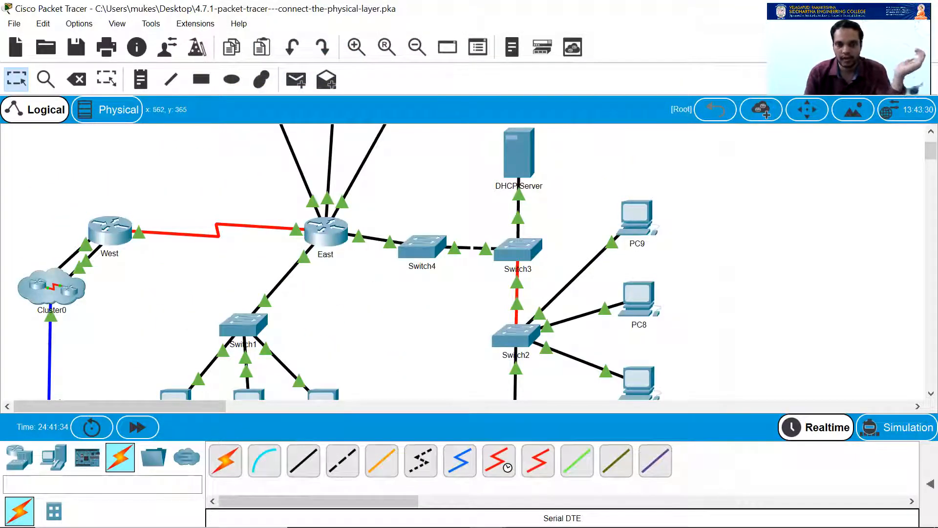
{"action": "mouse_move", "coordinate": [451, 513]}
{"action": "mouse_move", "coordinate": [487, 513]}
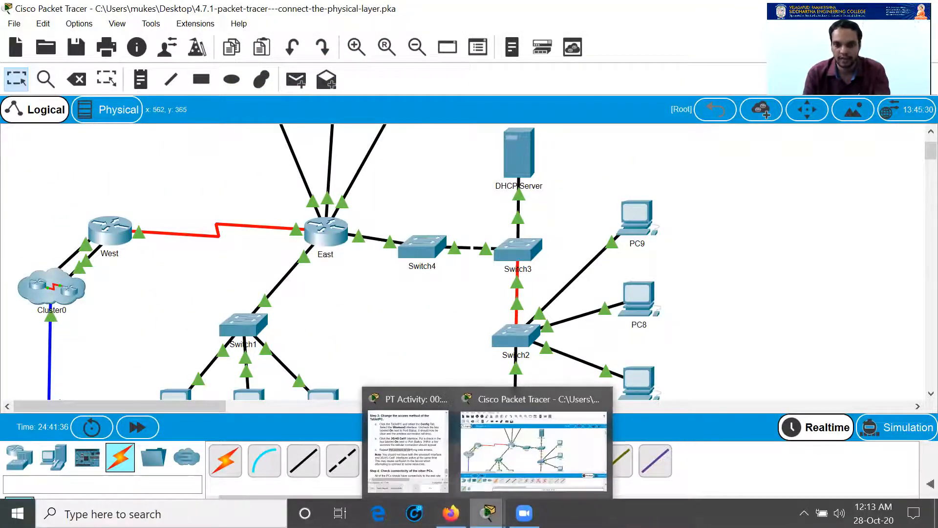
{"action": "left_click", "coordinate": [423, 446]}
{"action": "scroll", "coordinate": [778, 288], "scroll_direction": "down", "scroll_amount": 2}
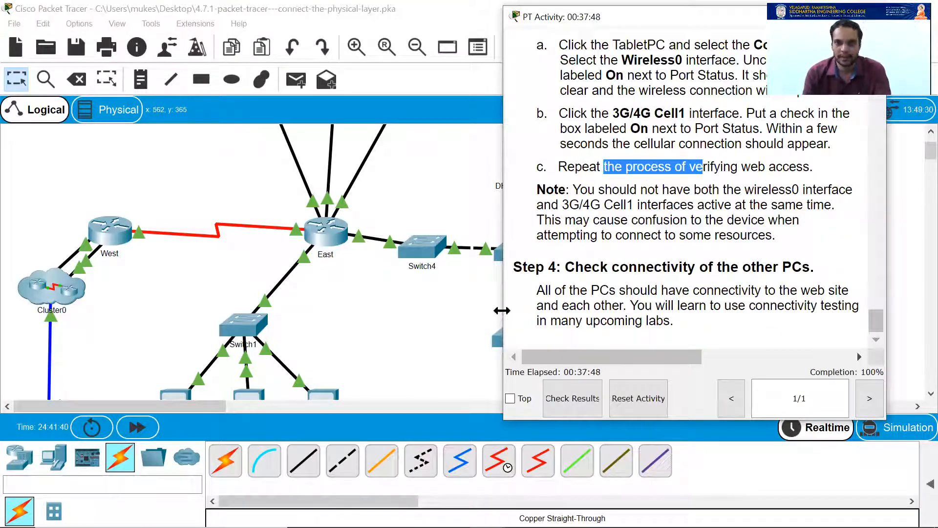
{"action": "left_click", "coordinate": [442, 317]}
{"action": "scroll", "coordinate": [543, 298], "scroll_direction": "up", "scroll_amount": 3}
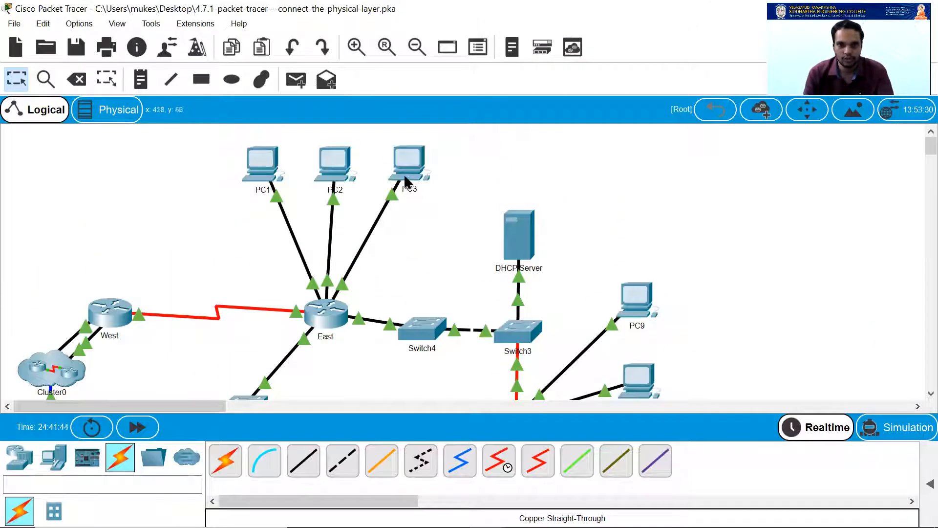
{"action": "scroll", "coordinate": [689, 209], "scroll_direction": "down", "scroll_amount": 4}
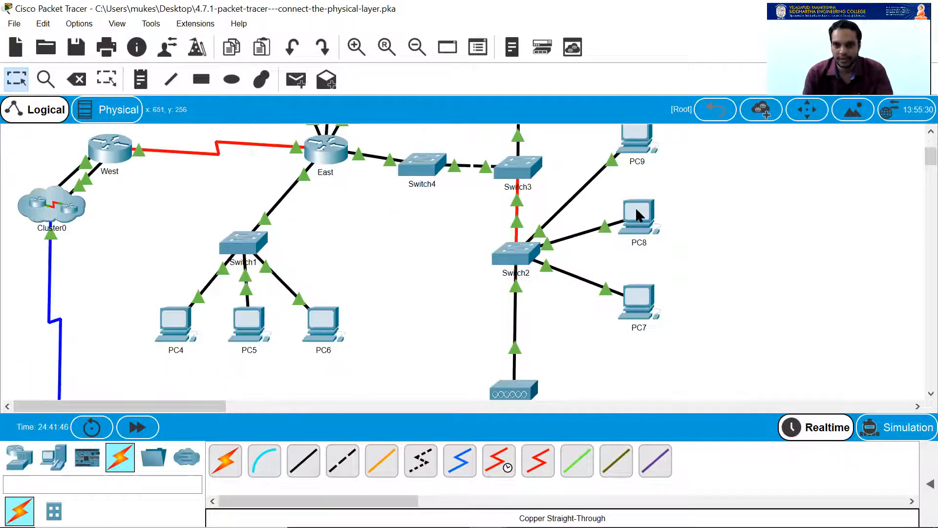
{"action": "left_click", "coordinate": [636, 208]}
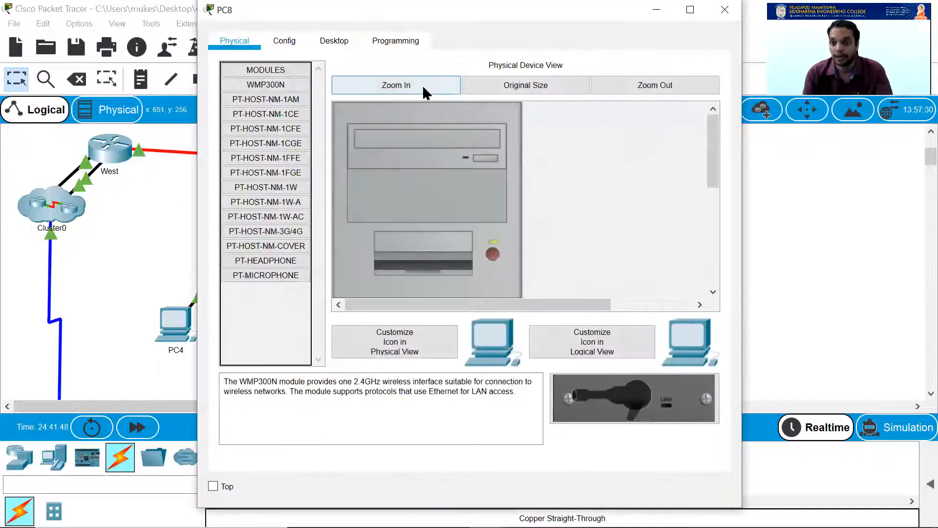
{"action": "left_click", "coordinate": [338, 42]}
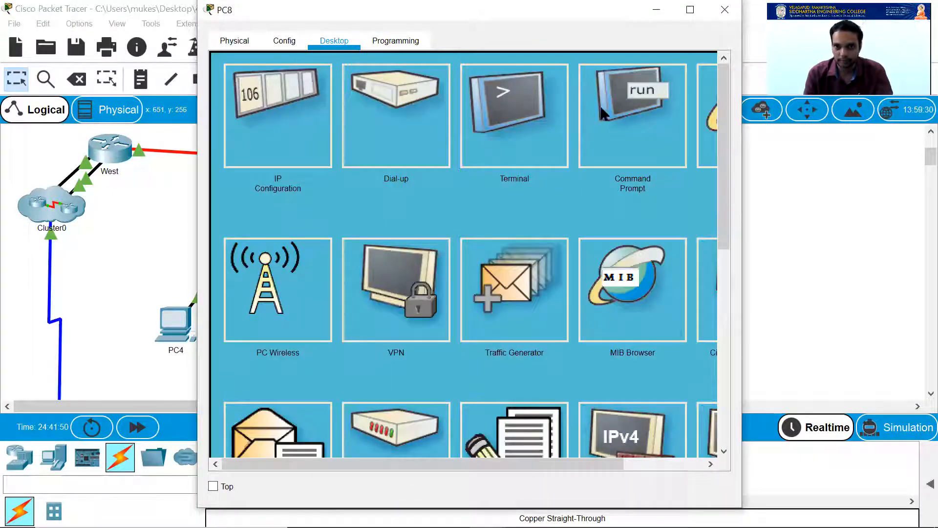
{"action": "left_click", "coordinate": [703, 154]}
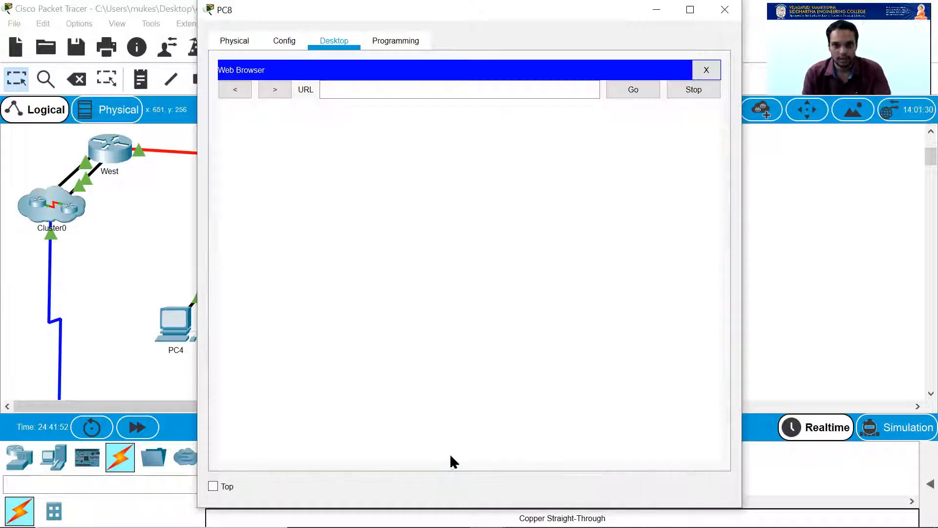
{"action": "left_click", "coordinate": [370, 91]}
{"action": "type", "text": "www.cisco.pka"}
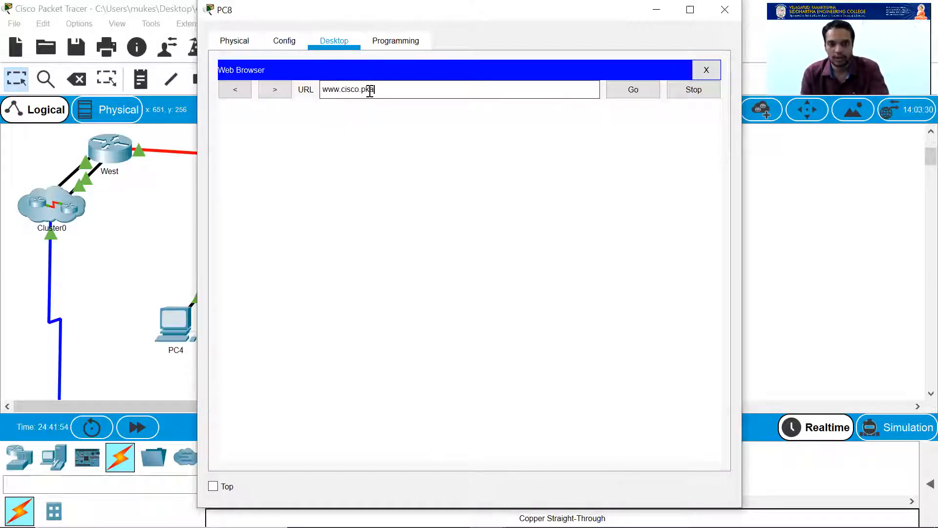
{"action": "key", "text": "Return"}
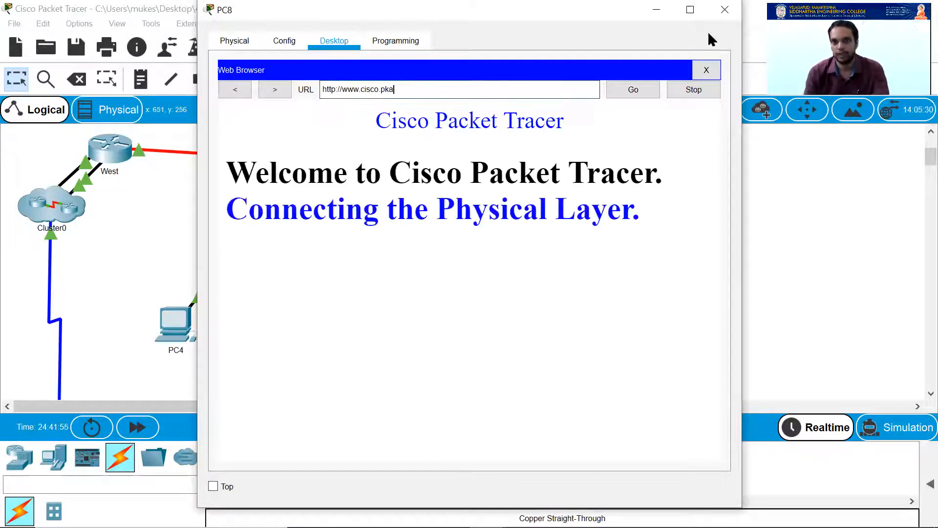
{"action": "left_click", "coordinate": [724, 9]}
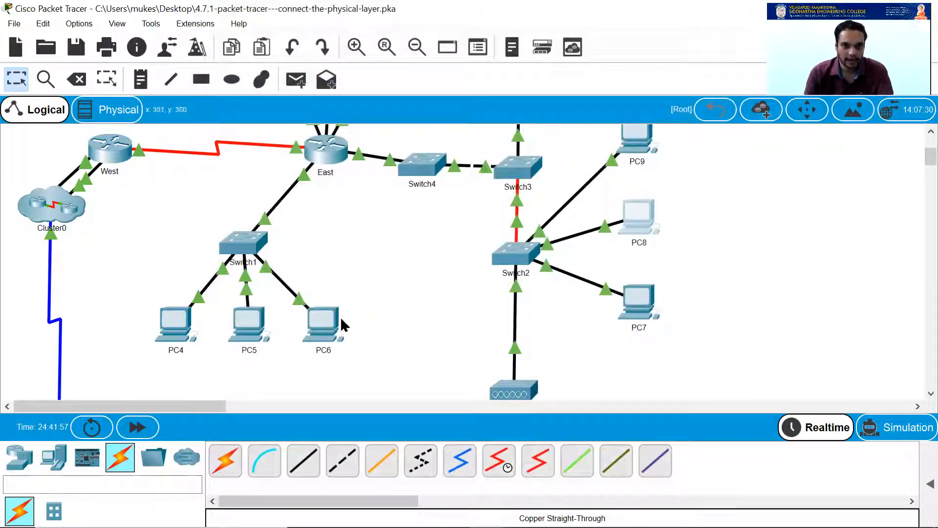
{"action": "left_click", "coordinate": [178, 317]}
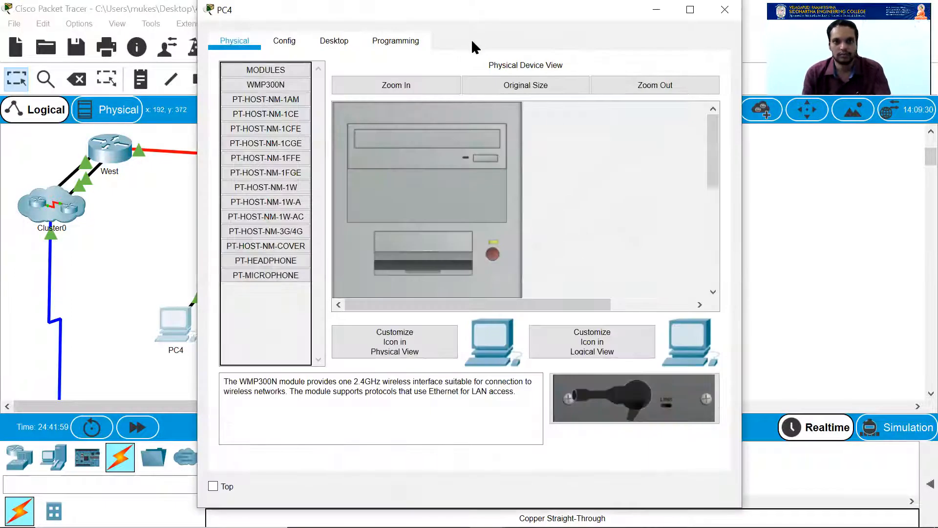
{"action": "left_click", "coordinate": [334, 41]}
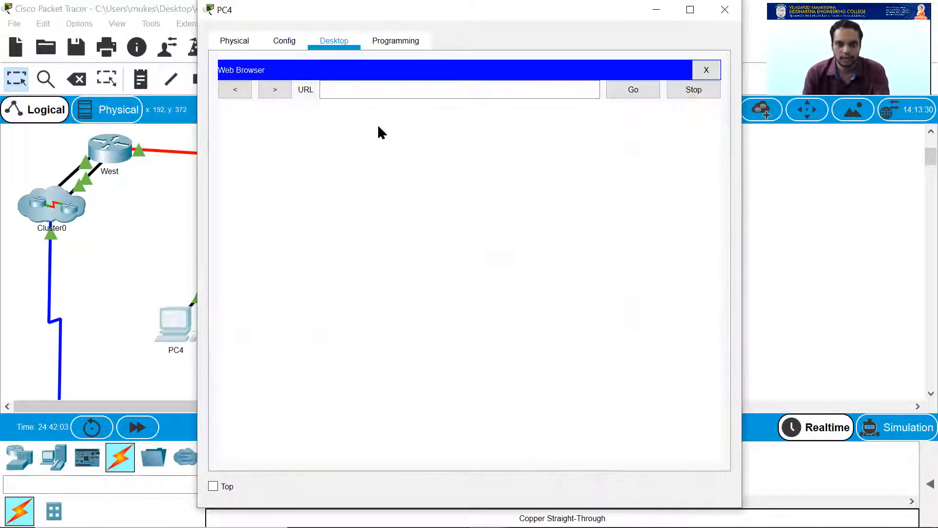
{"action": "left_click", "coordinate": [362, 91]}
{"action": "type", "text": "www.cisco.pka"}
{"action": "key", "text": "Return"}
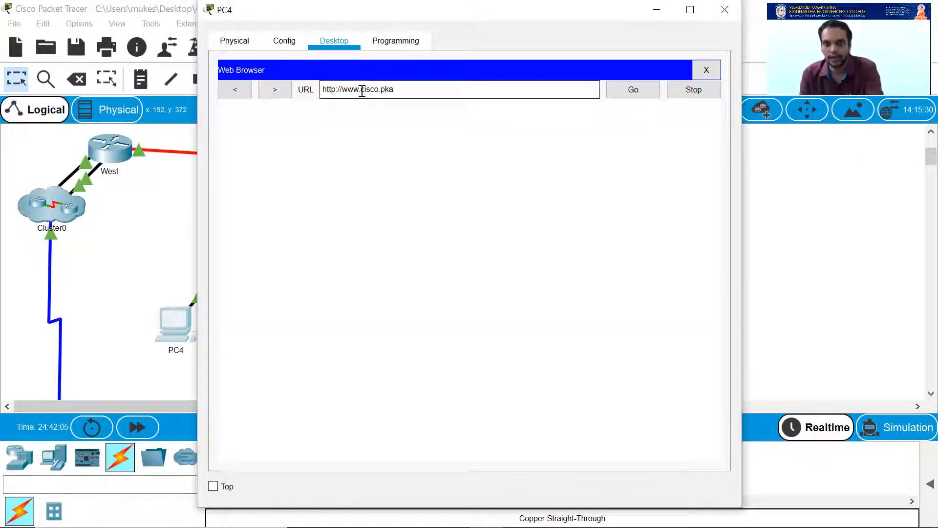
{"action": "left_click", "coordinate": [724, 12]}
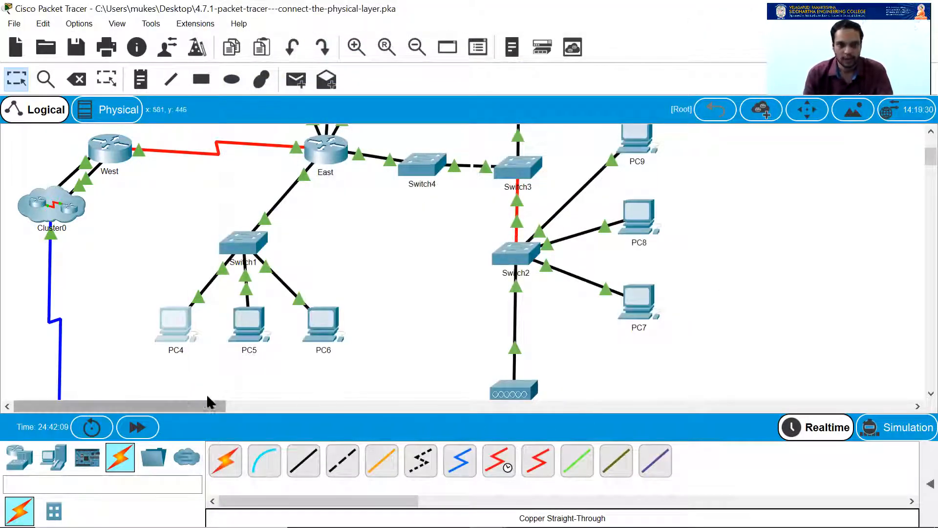
{"action": "scroll", "coordinate": [379, 367], "scroll_direction": "up", "scroll_amount": 3}
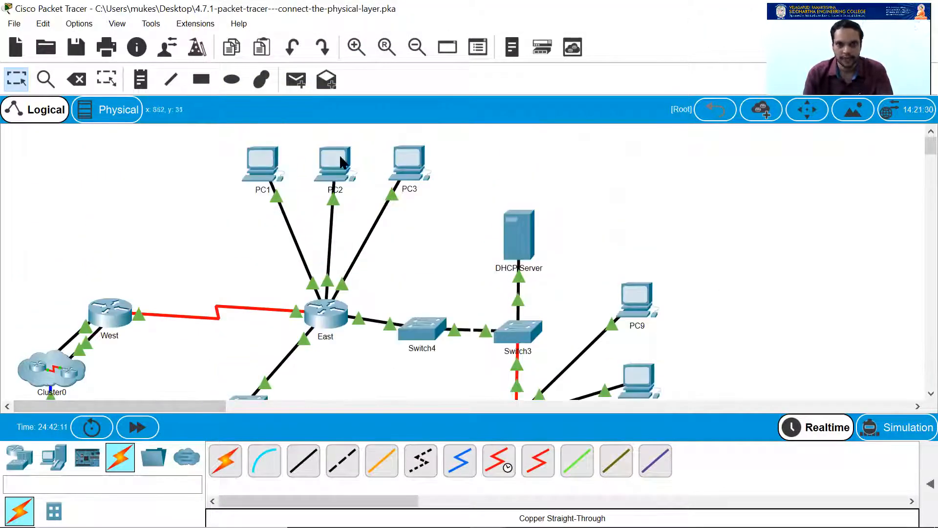
{"action": "left_click", "coordinate": [335, 158]}
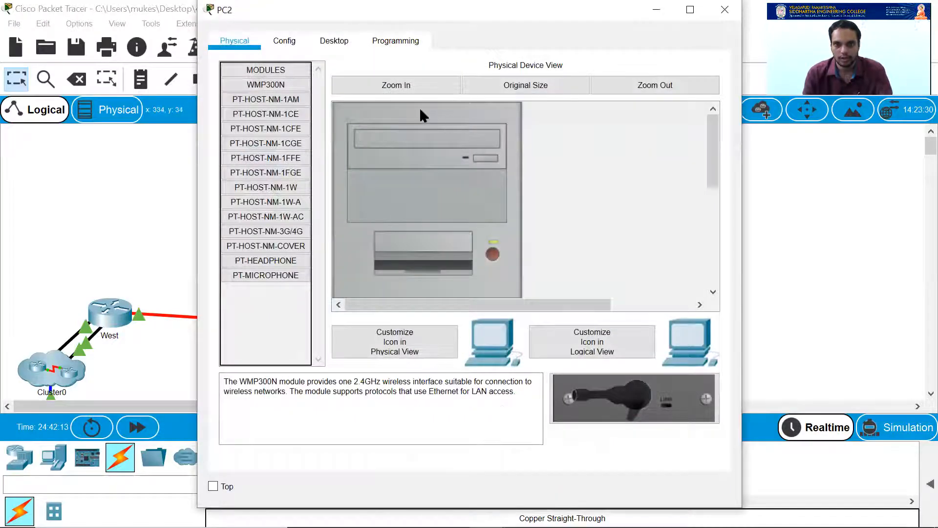
{"action": "left_click", "coordinate": [334, 41]}
{"action": "left_click_drag", "start_coordinate": [490, 464], "coordinate": [566, 464]}
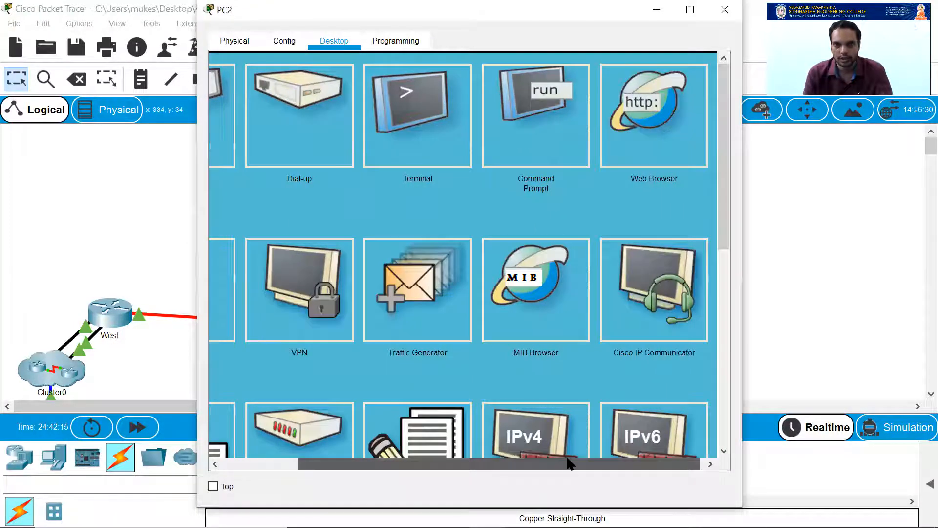
{"action": "left_click", "coordinate": [652, 110]}
{"action": "left_click", "coordinate": [386, 89]}
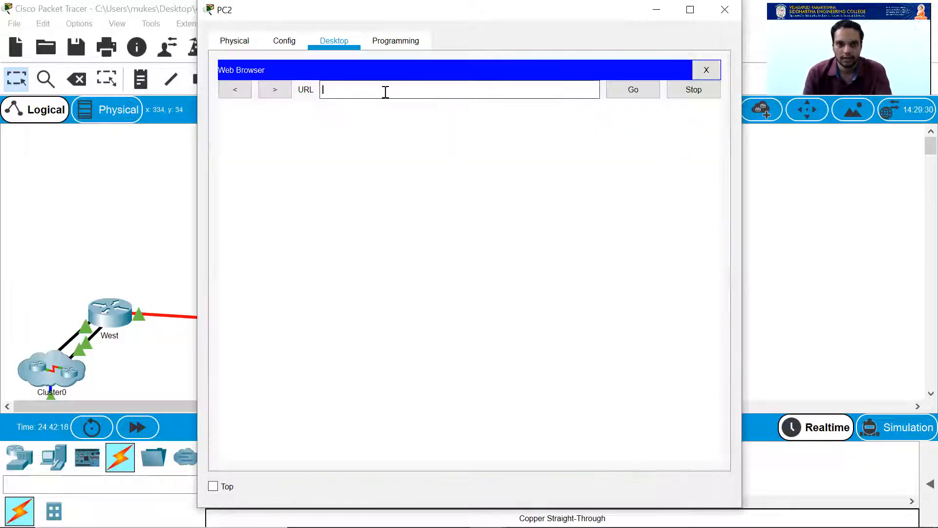
{"action": "type", "text": "www.cisco.pka"}
{"action": "key", "text": "Return"}
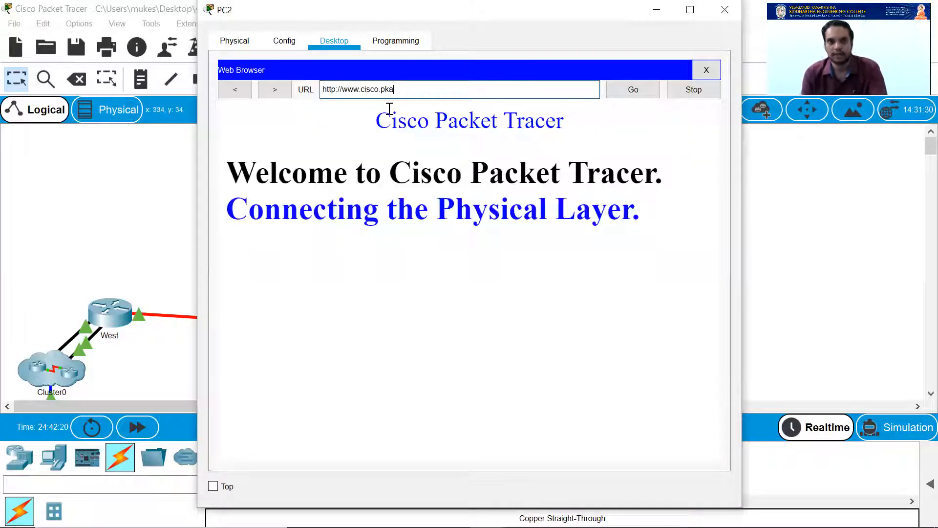
{"action": "left_click", "coordinate": [724, 15]}
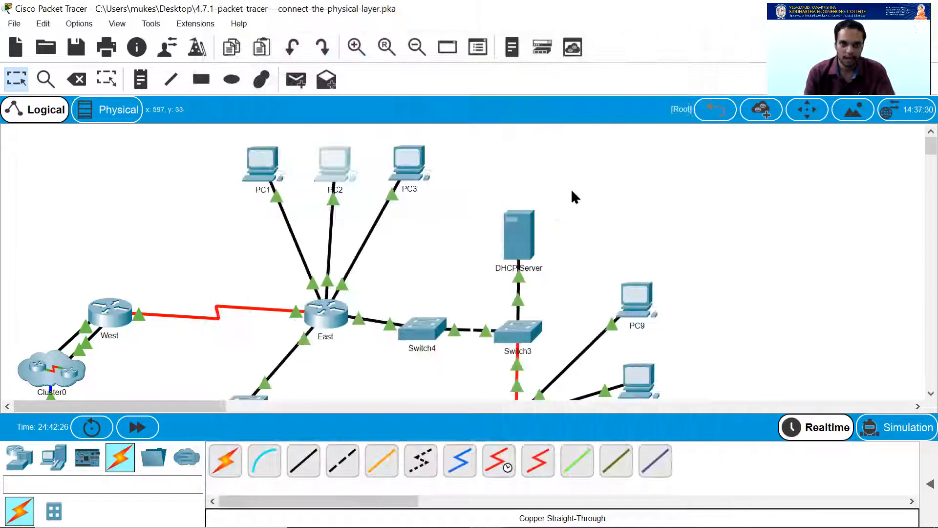
Review Steps 2 to 4 of the PT Activity instructions and minimize the instructions window to return to the topology
{"action": "scroll", "coordinate": [542, 259], "scroll_direction": "down", "scroll_amount": 3}
{"action": "scroll", "coordinate": [546, 266], "scroll_direction": "down", "scroll_amount": 2}
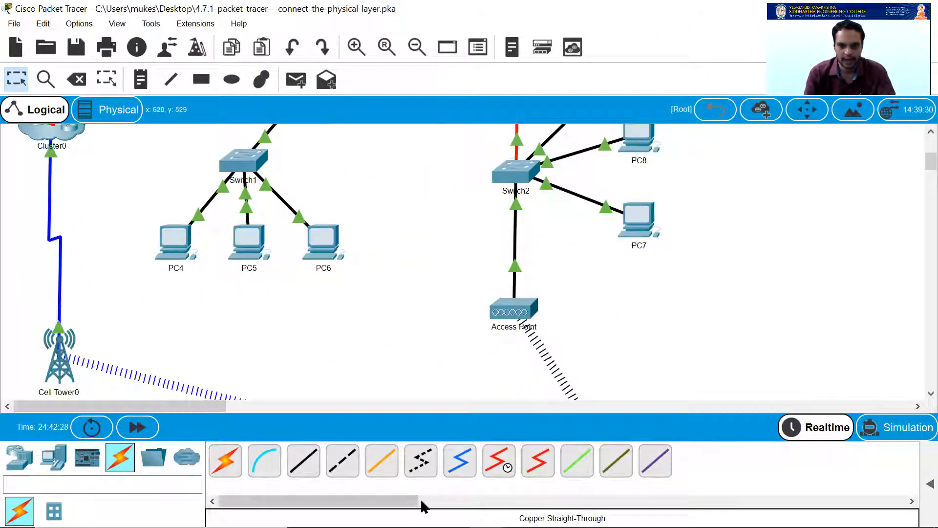
{"action": "mouse_move", "coordinate": [440, 525]}
{"action": "mouse_move", "coordinate": [488, 513]}
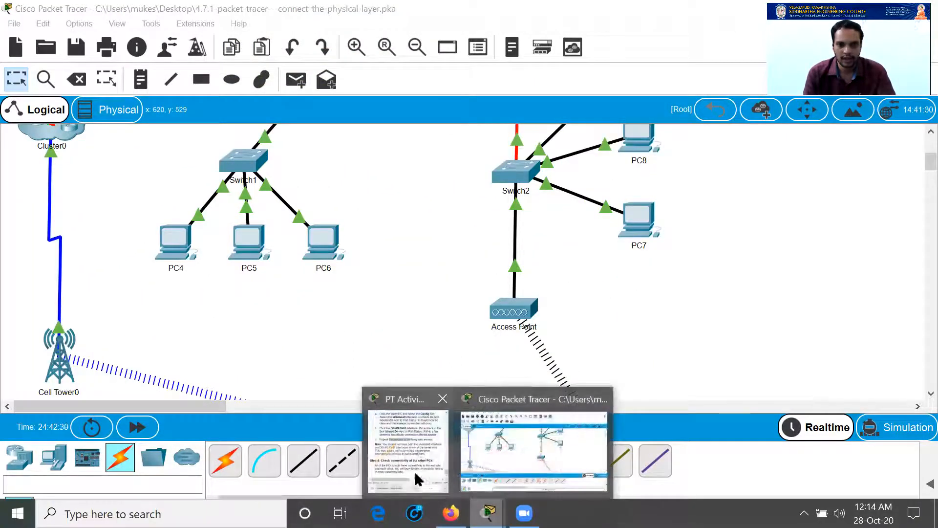
{"action": "left_click", "coordinate": [406, 444]}
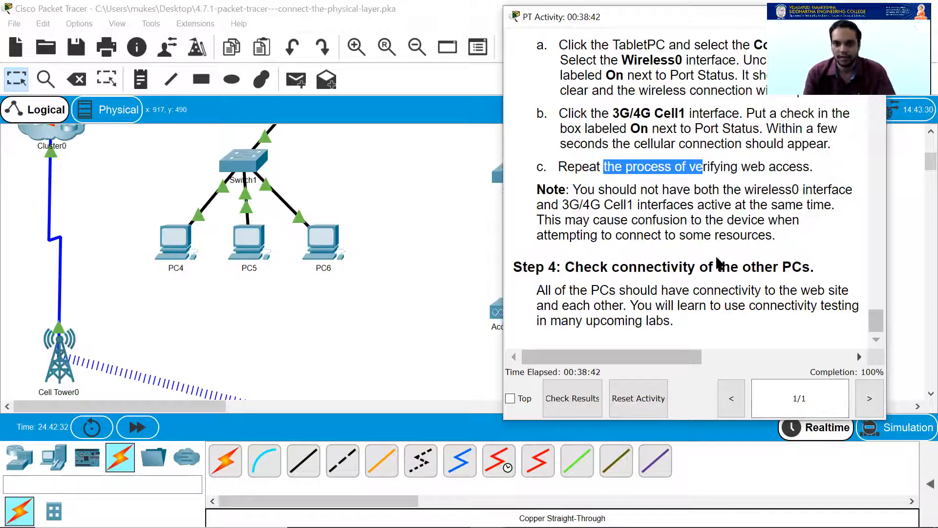
{"action": "scroll", "coordinate": [718, 264], "scroll_direction": "up", "scroll_amount": 8}
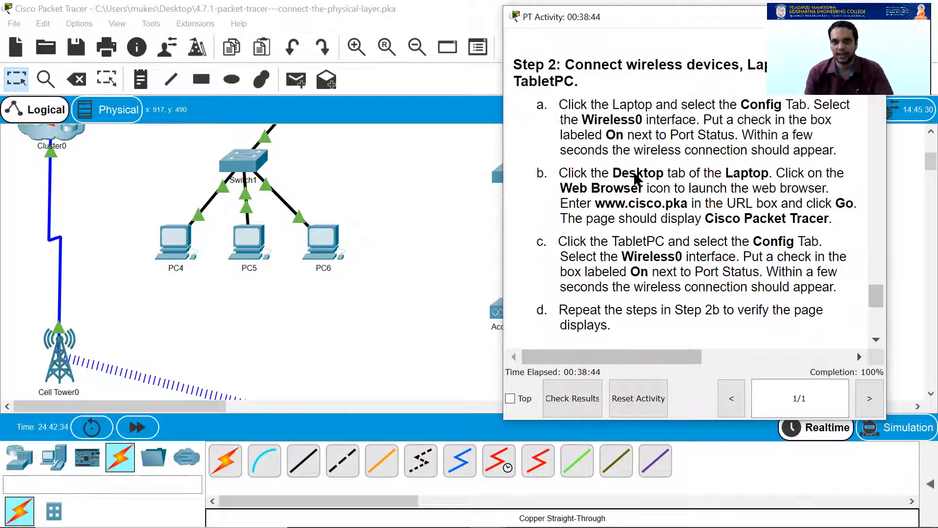
{"action": "scroll", "coordinate": [347, 313], "scroll_direction": "up", "scroll_amount": 5}
{"action": "scroll", "coordinate": [350, 313], "scroll_direction": "up", "scroll_amount": 2}
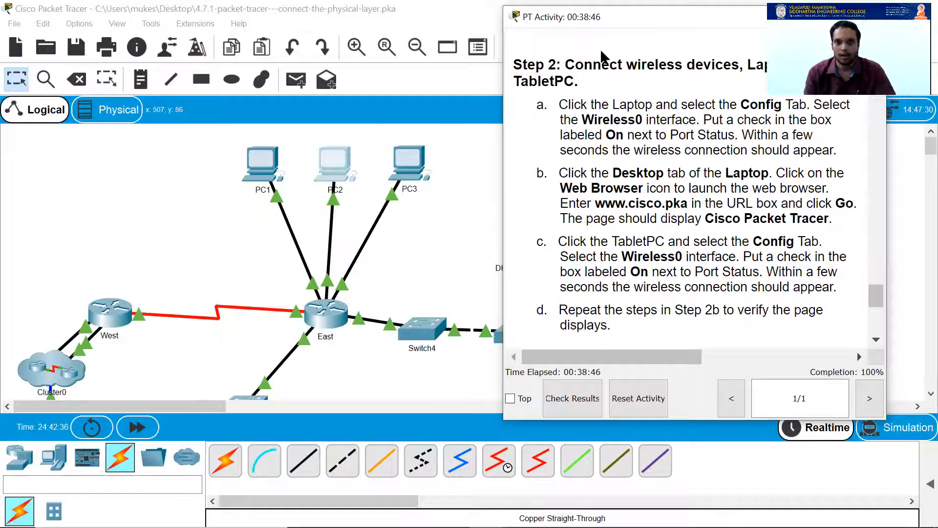
{"action": "left_click_drag", "start_coordinate": [685, 14], "coordinate": [526, 163]}
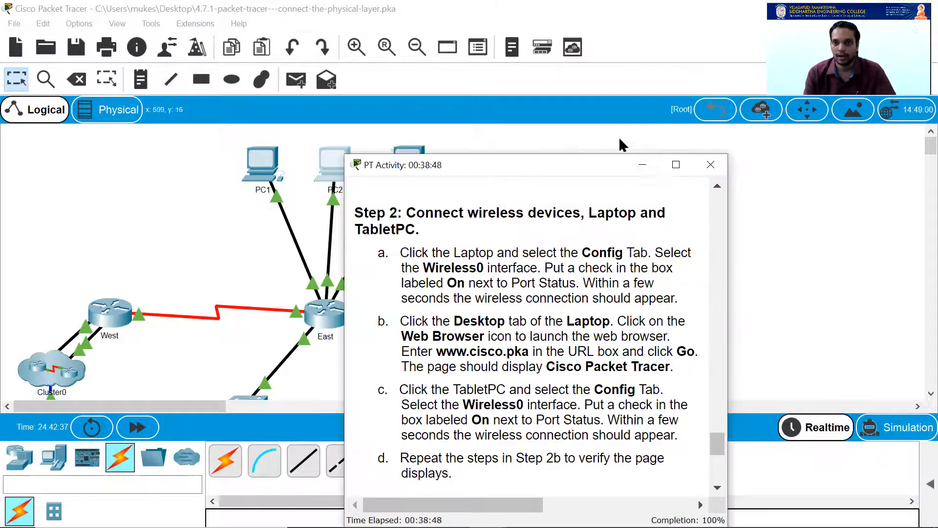
{"action": "left_click", "coordinate": [642, 164]}
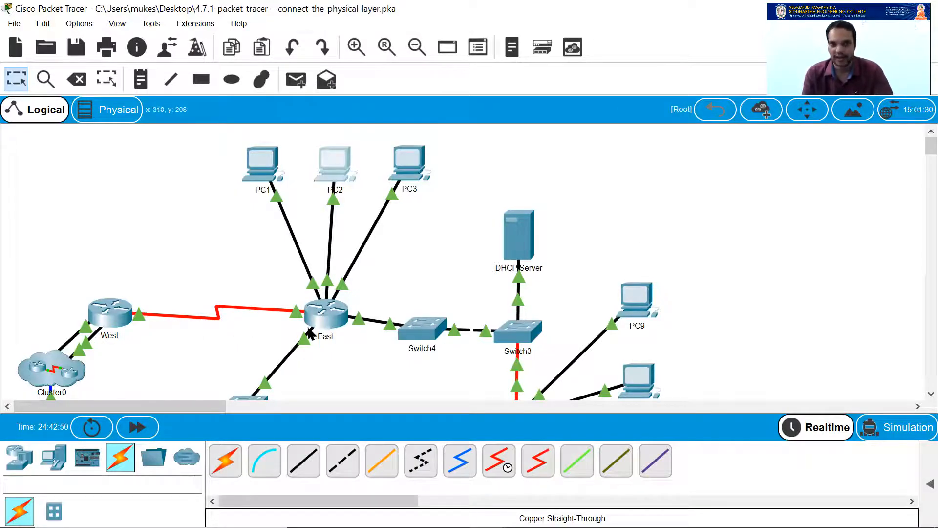
Look over the cabled topology from the East router and switches down to the Access Point, TabletPC and Laptop
{"action": "scroll", "coordinate": [512, 319], "scroll_direction": "down", "scroll_amount": 3}
{"action": "scroll", "coordinate": [530, 314], "scroll_direction": "down", "scroll_amount": 3}
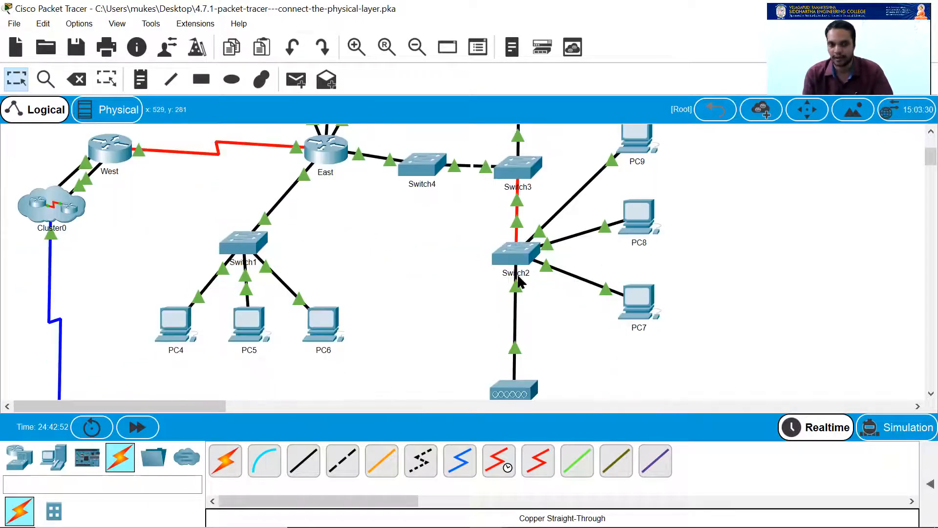
{"action": "scroll", "coordinate": [522, 320], "scroll_direction": "down", "scroll_amount": 4}
{"action": "scroll", "coordinate": [502, 288], "scroll_direction": "down", "scroll_amount": 5}
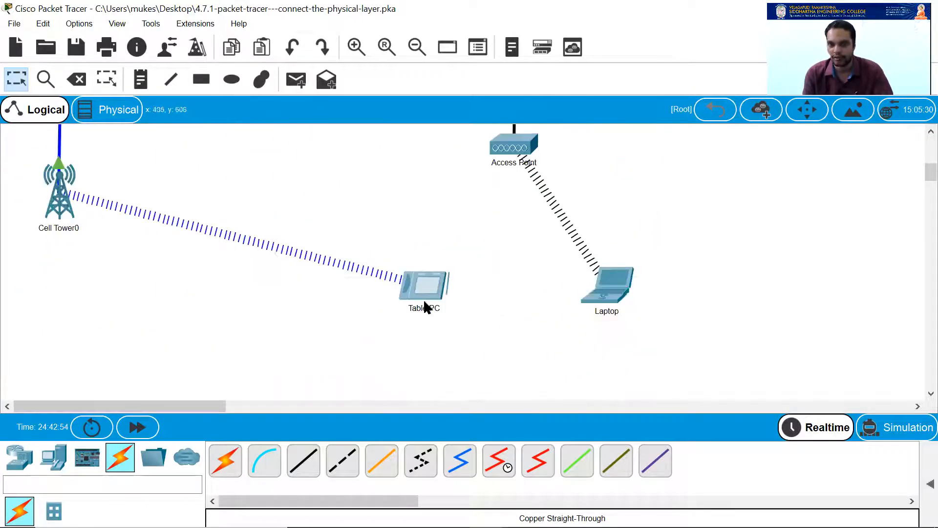
{"action": "scroll", "coordinate": [508, 289], "scroll_direction": "up", "scroll_amount": 5}
{"action": "scroll", "coordinate": [508, 287], "scroll_direction": "up", "scroll_amount": 10}
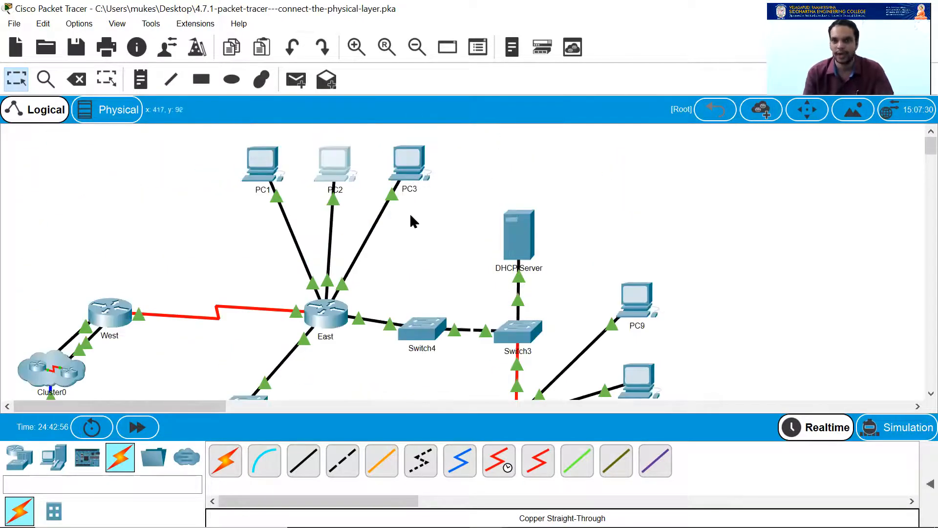